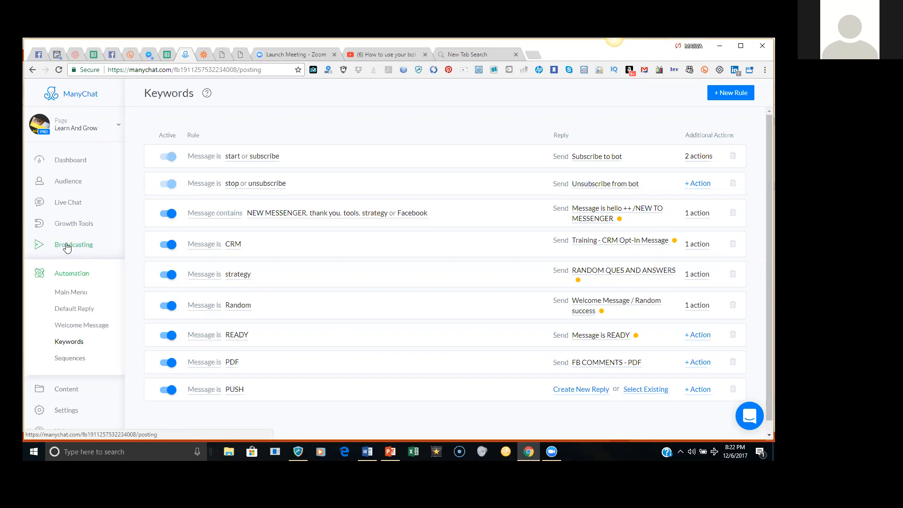
- Open the sent Push Email broadcast from the Broadcasting history list
left_click(68, 248)
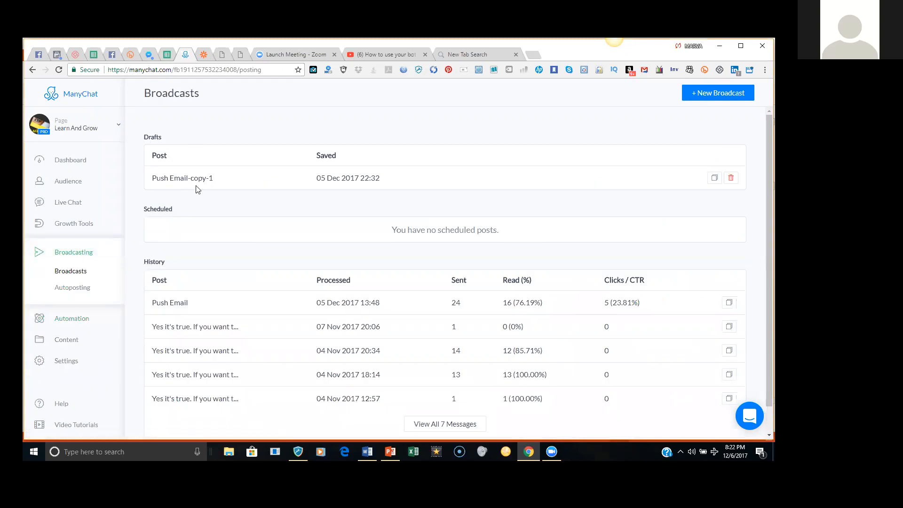
left_click(174, 306)
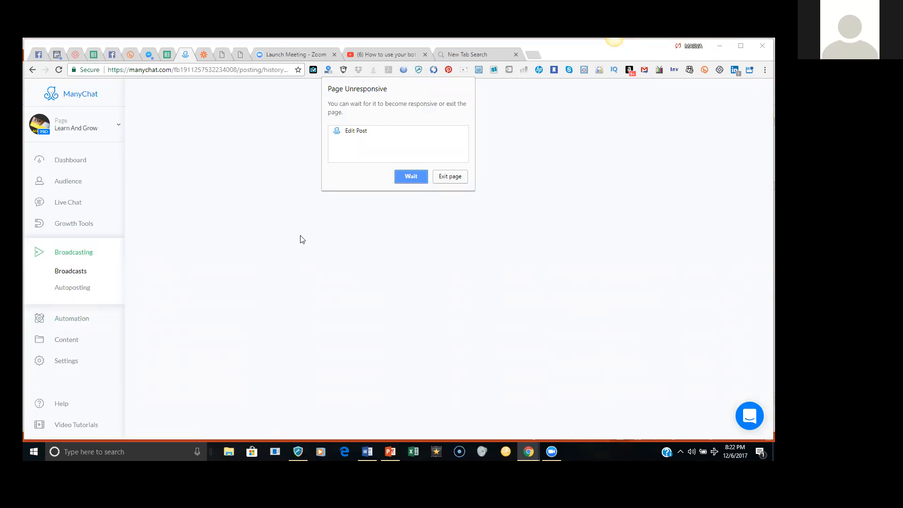
- Let the Push Email flow finish loading, pan across its diagram, and open Bot Settings
left_click(409, 178)
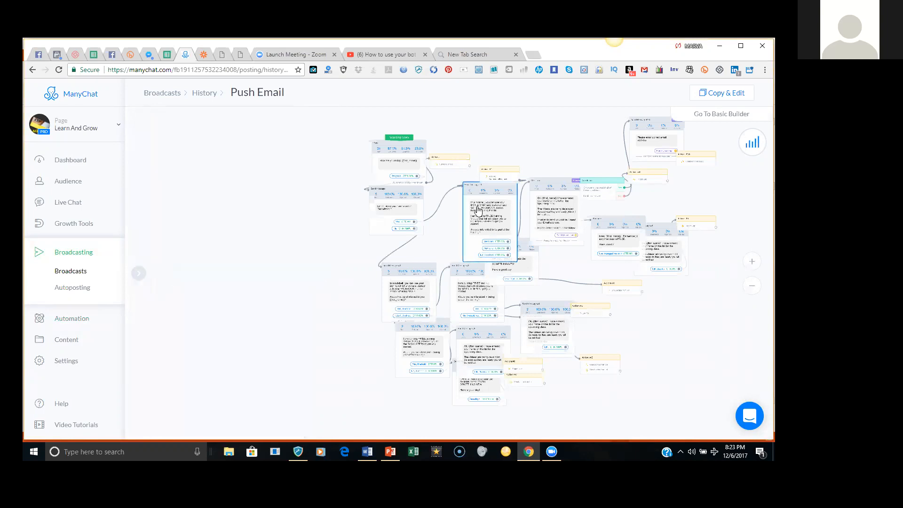
left_click_drag(437, 137, 361, 153)
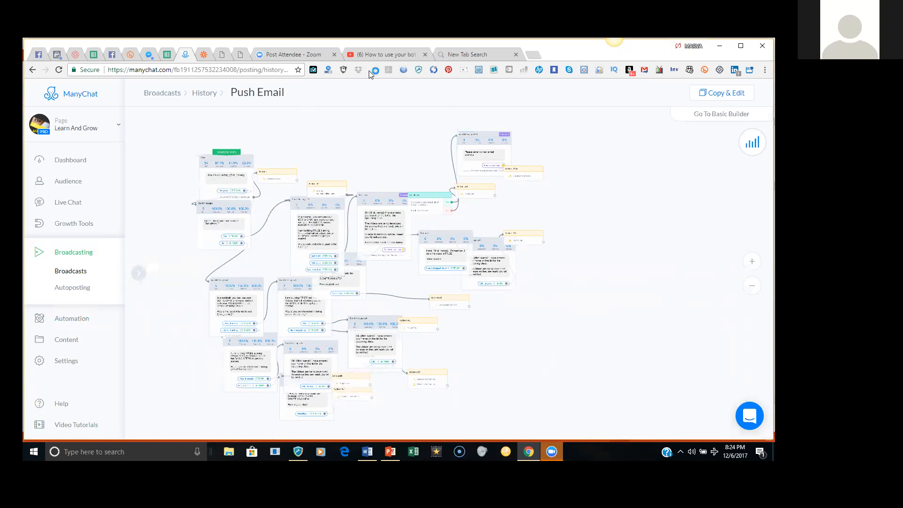
left_click(69, 362)
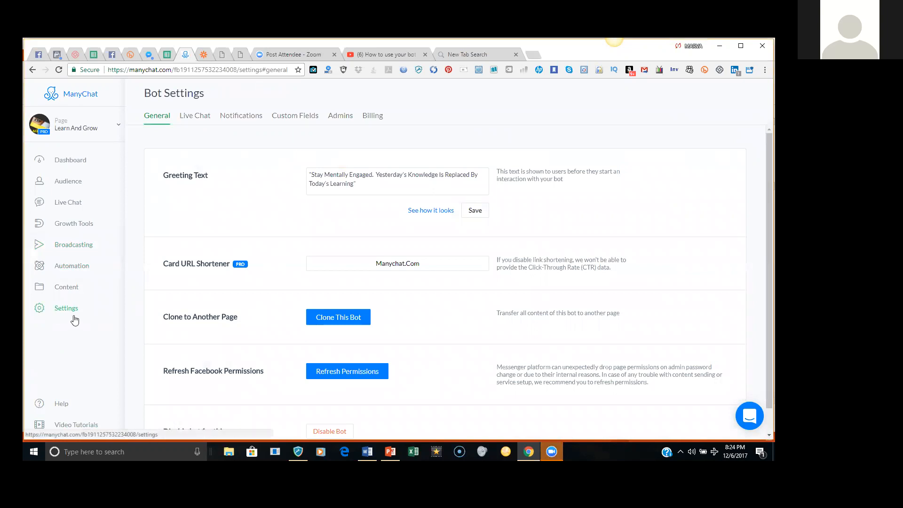
- Show the list of page admins on the Bot Settings Admins tab
left_click(346, 120)
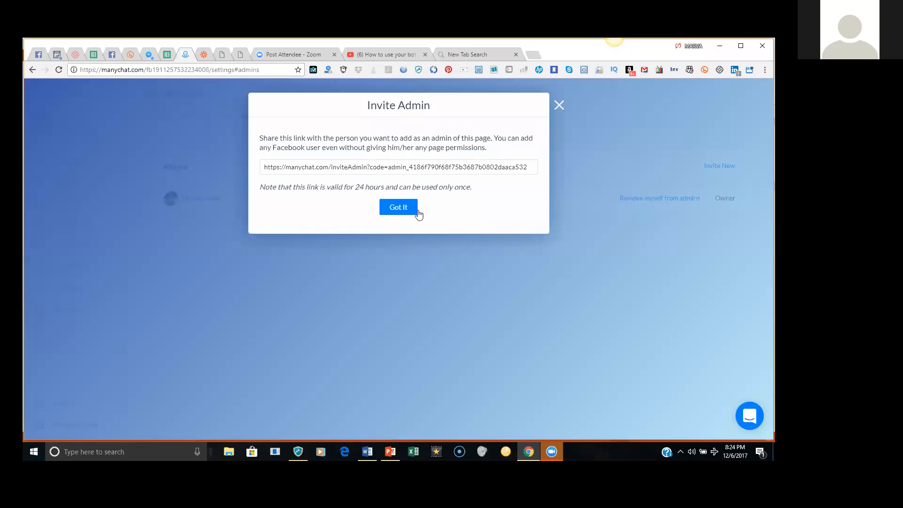
- Copy the one-time admin invite link, dismiss the Invite Admin dialog, and switch to Facebook
left_click(265, 168)
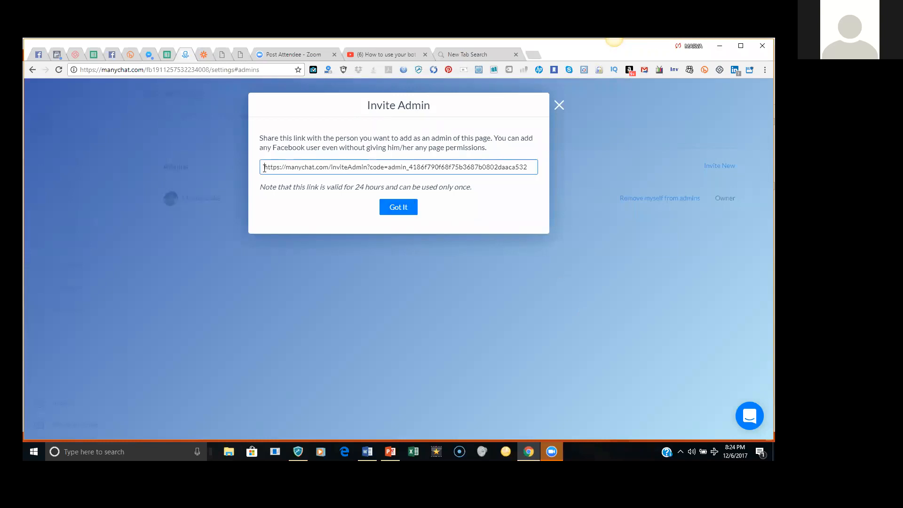
left_click(537, 168, "shift")
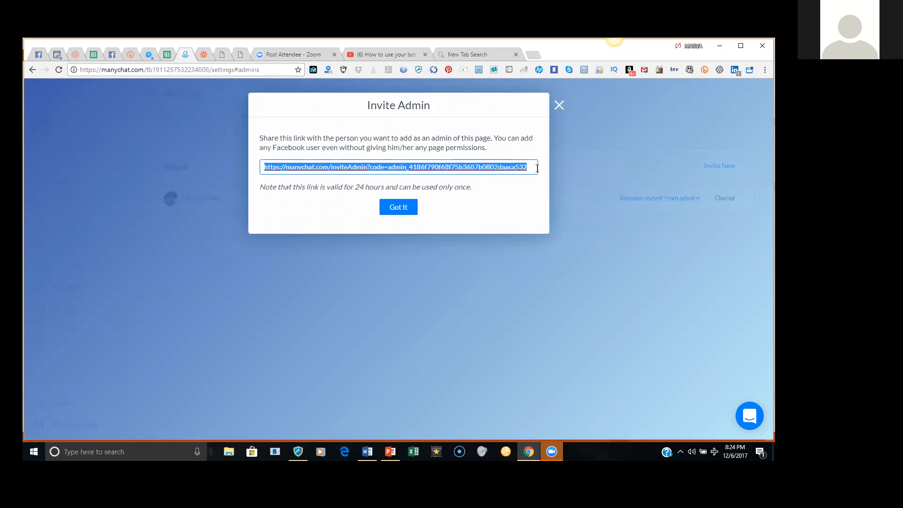
right_click(505, 168)
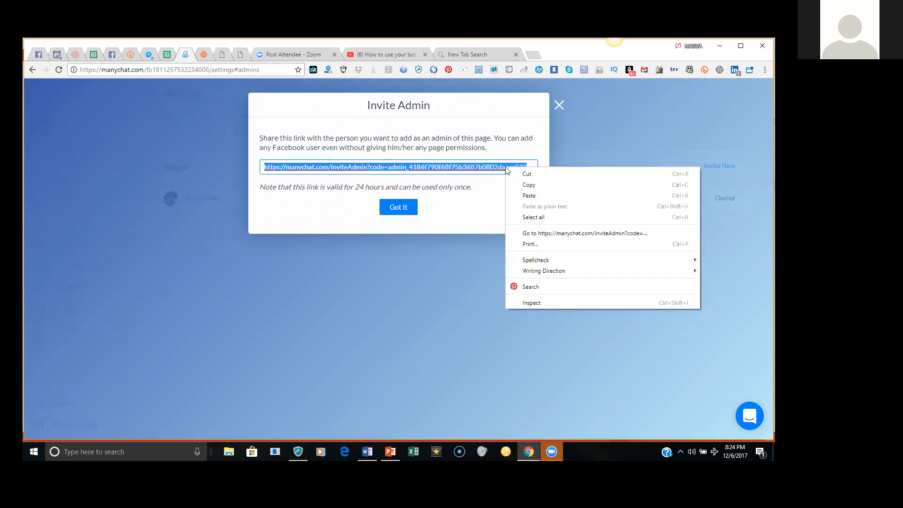
left_click(529, 185)
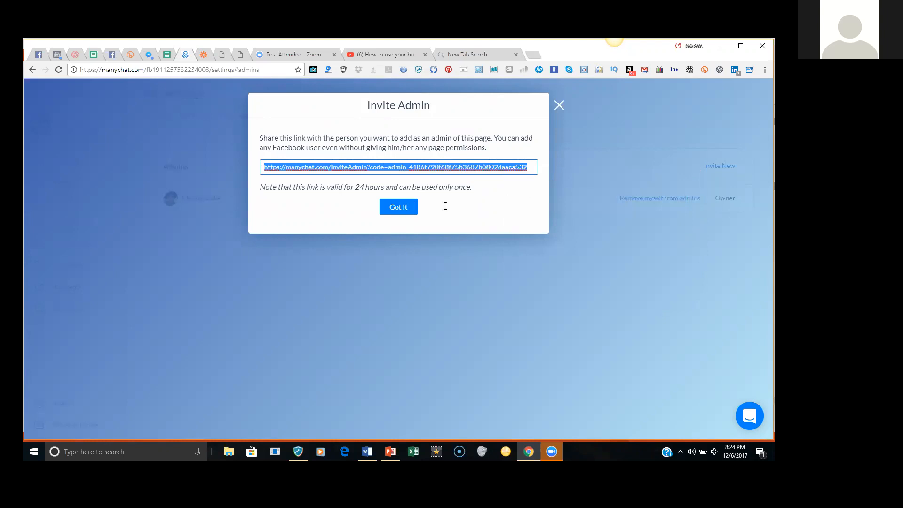
left_click(411, 211)
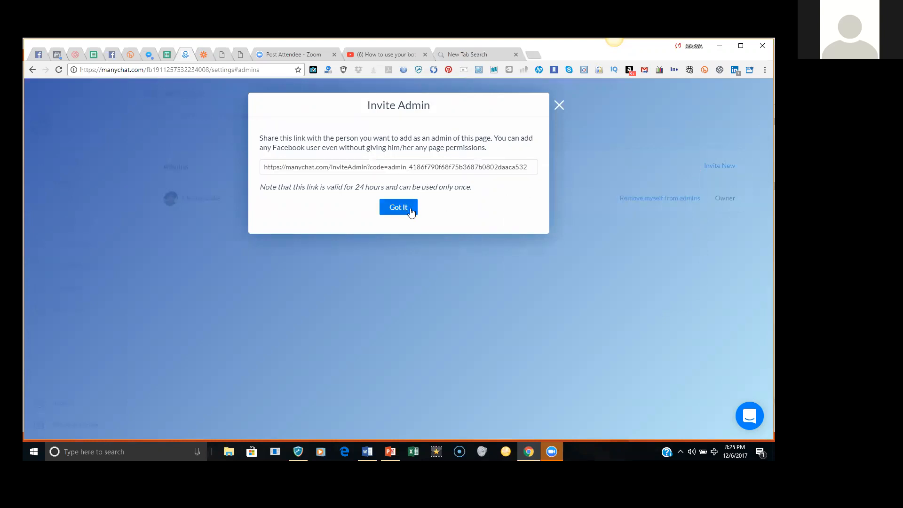
left_click(412, 211)
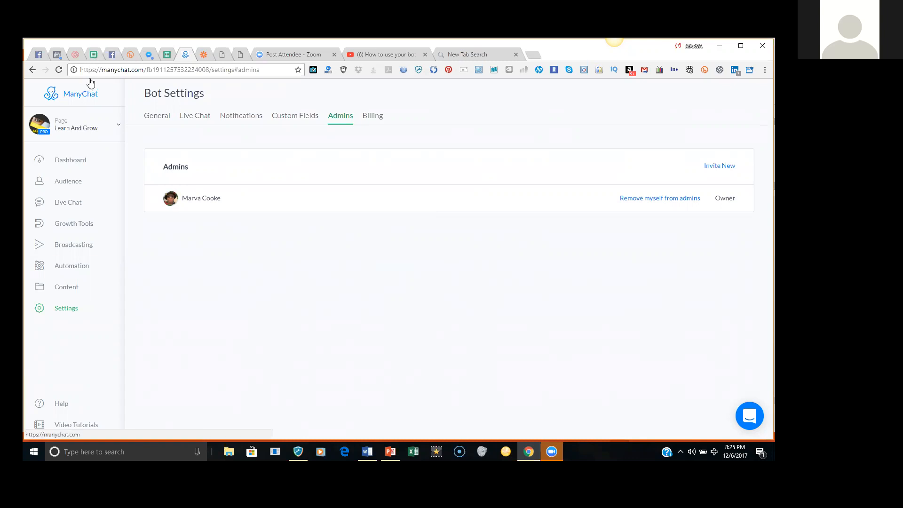
left_click(113, 55)
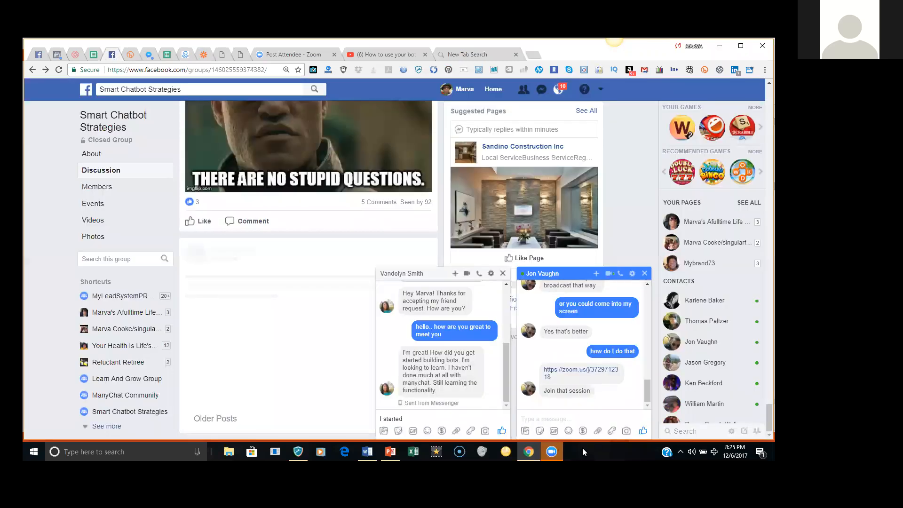
- Paste and send the admin invite link in the Facebook chat, then return to ManyChat
right_click(564, 416)
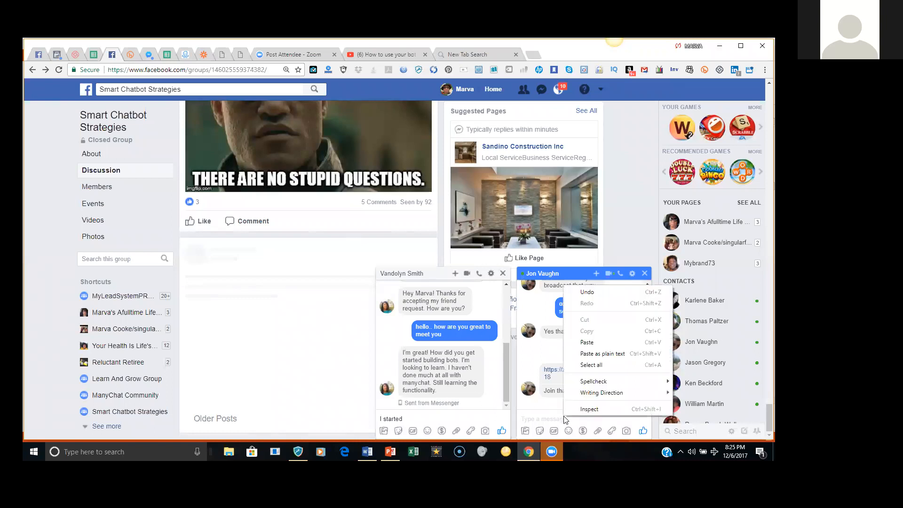
left_click(596, 345)
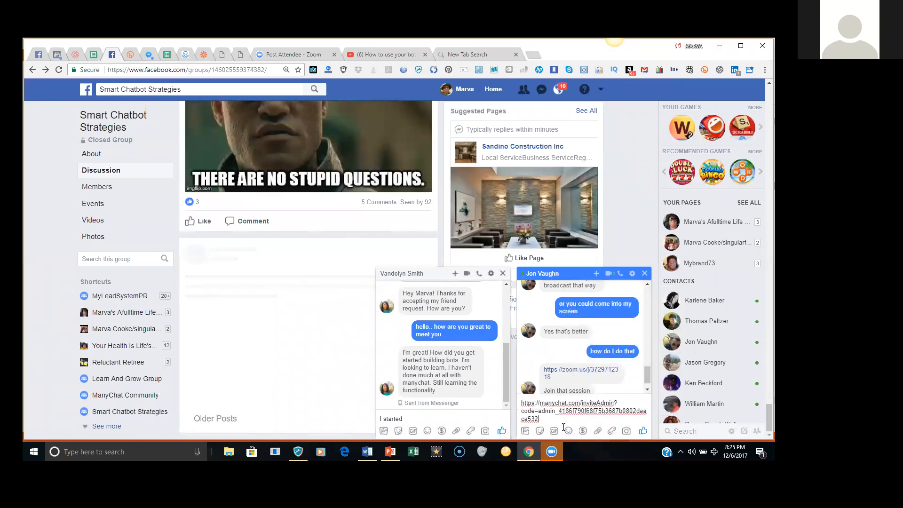
key("Return")
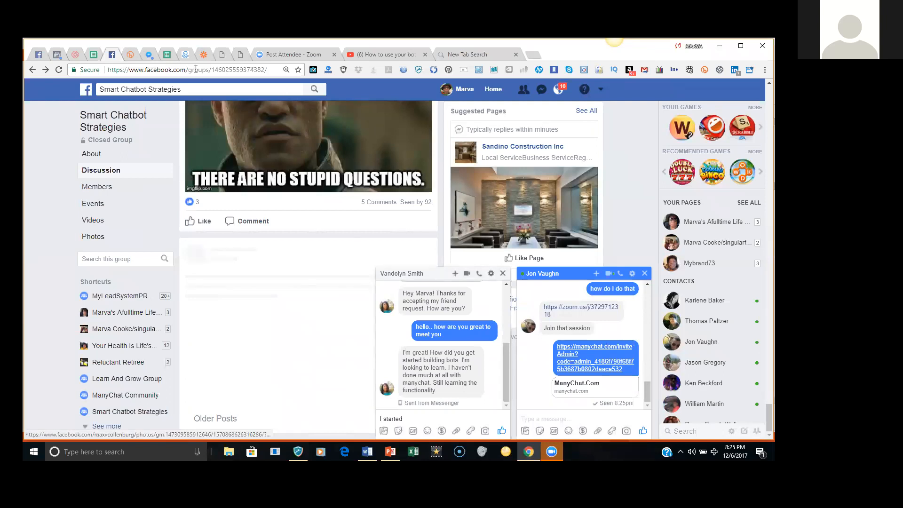
left_click(186, 56)
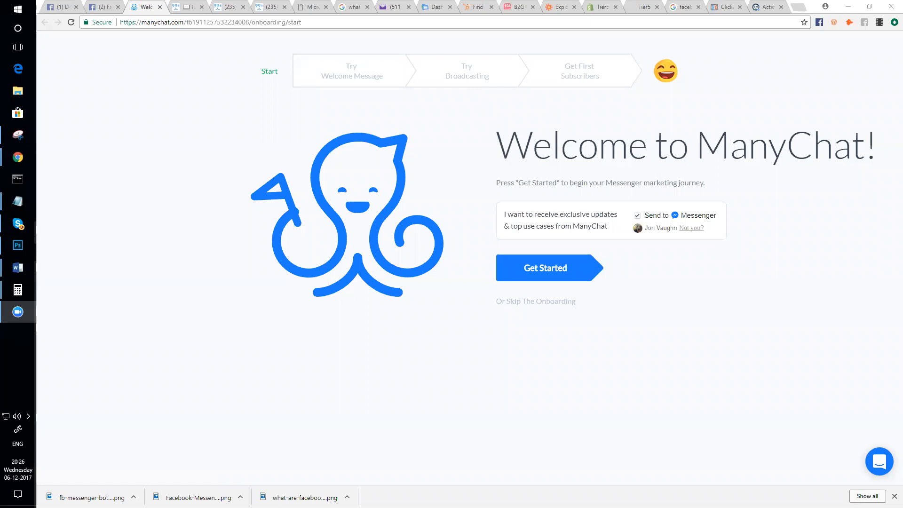
- Skip the onboarding, dismiss the Facebook notification, and go to the Broadcasting list
left_click(545, 303)
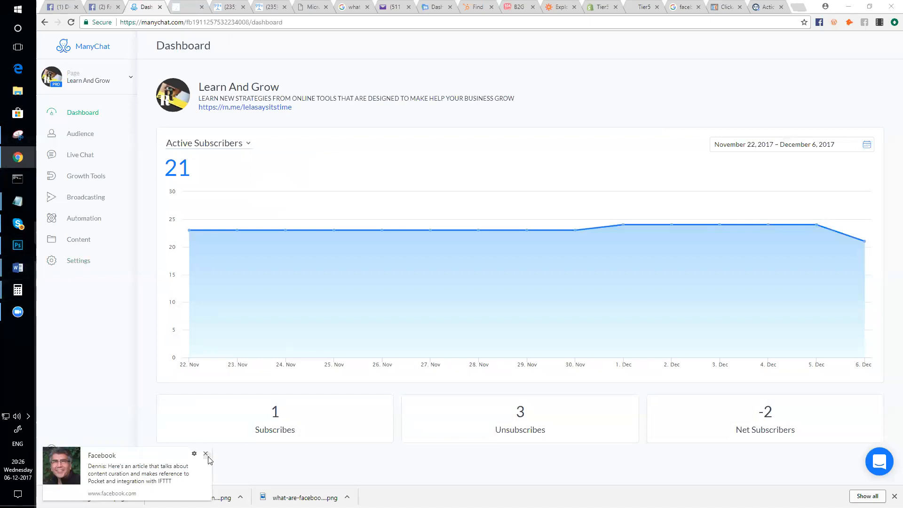
left_click(205, 455)
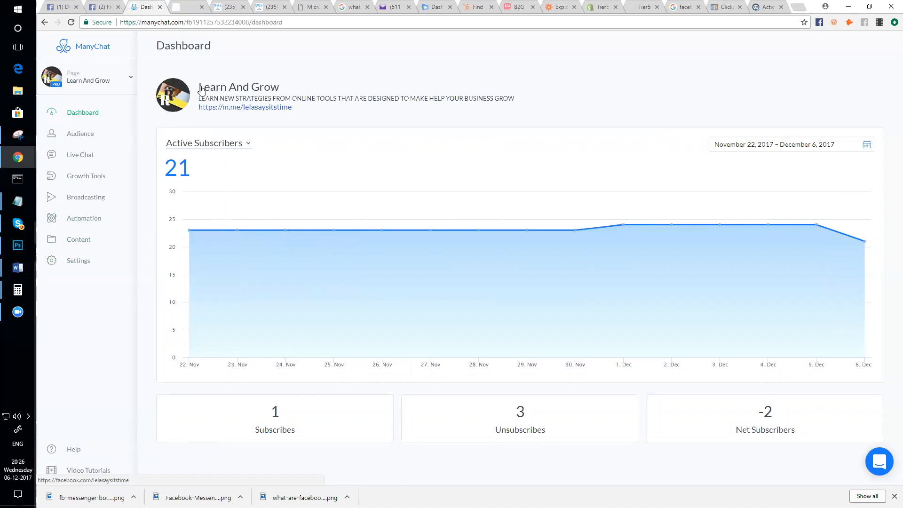
left_click(81, 197)
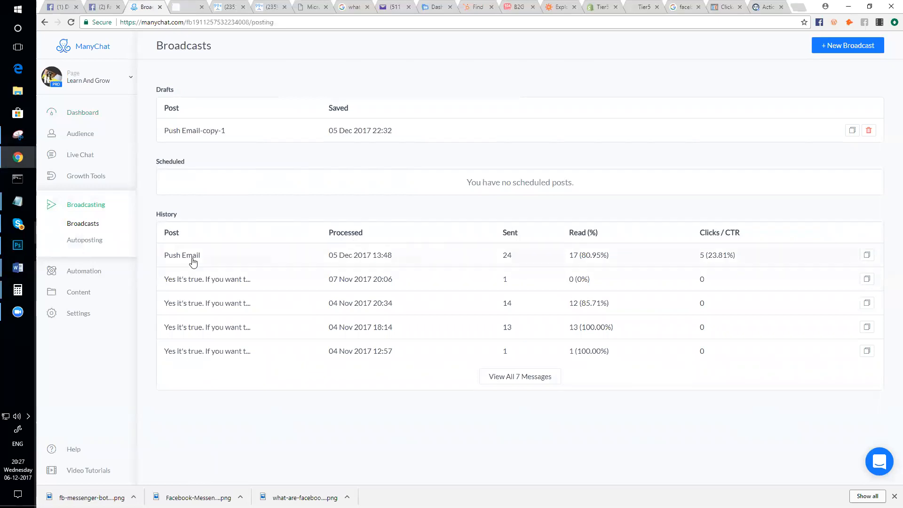
- Open the sent Push Email broadcast in the Flow Builder with the details panel collapsed
left_click(192, 256)
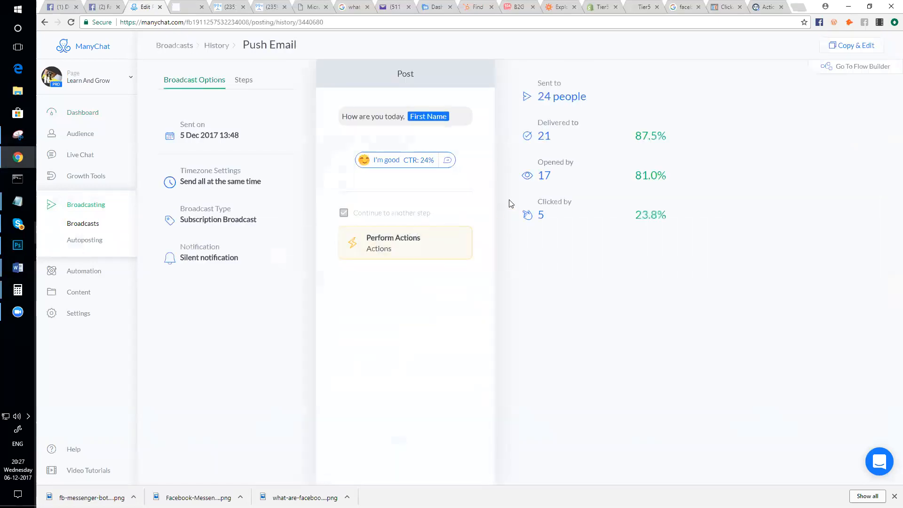
left_click(839, 69)
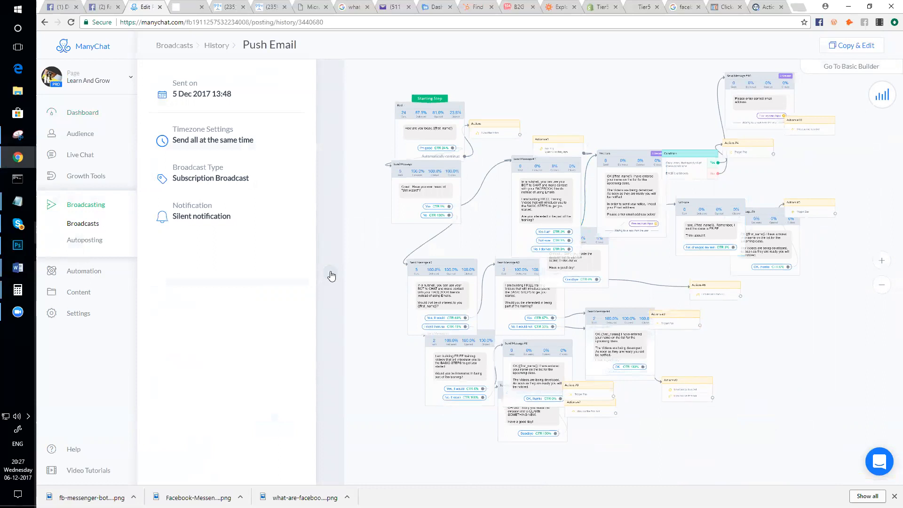
left_click(331, 276)
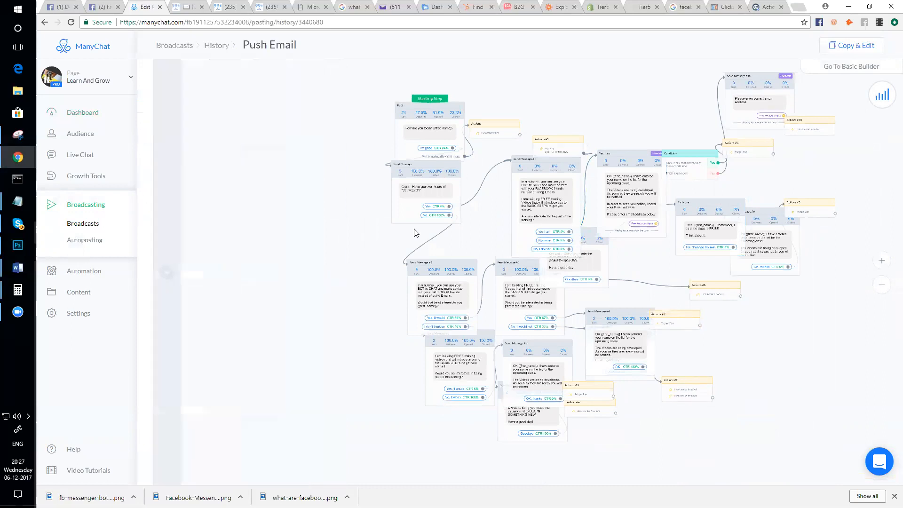
- Pan and zoom the flow, checking the Starting Step and the Post step's statistics
left_click_drag(806, 317, 752, 338)
scroll(758, 337, "down", 1)
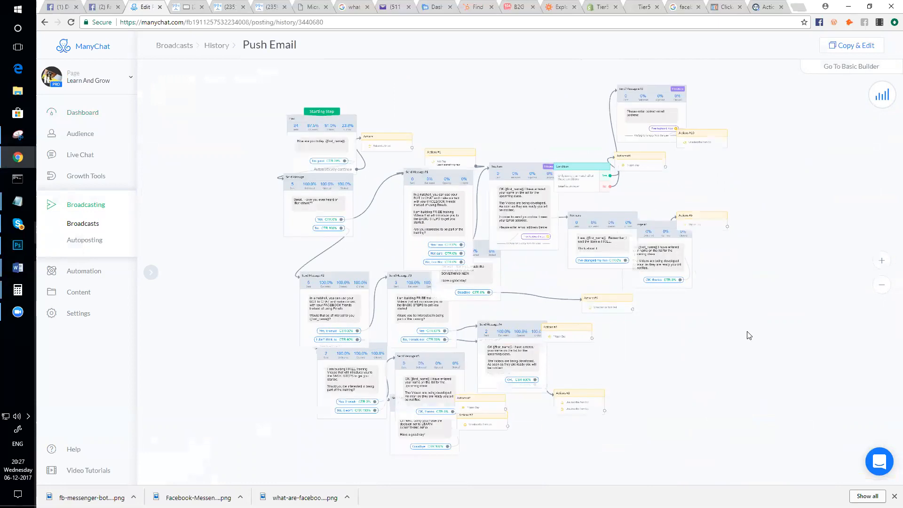
left_click(428, 179)
scroll(498, 184, "up", 5)
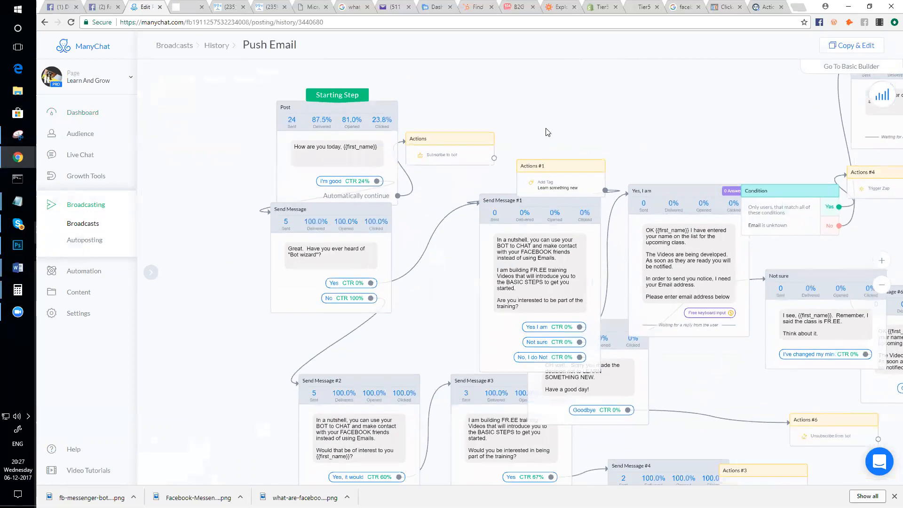
scroll(542, 135, "down", 1)
left_click_drag(392, 117, 381, 121)
left_click(382, 120)
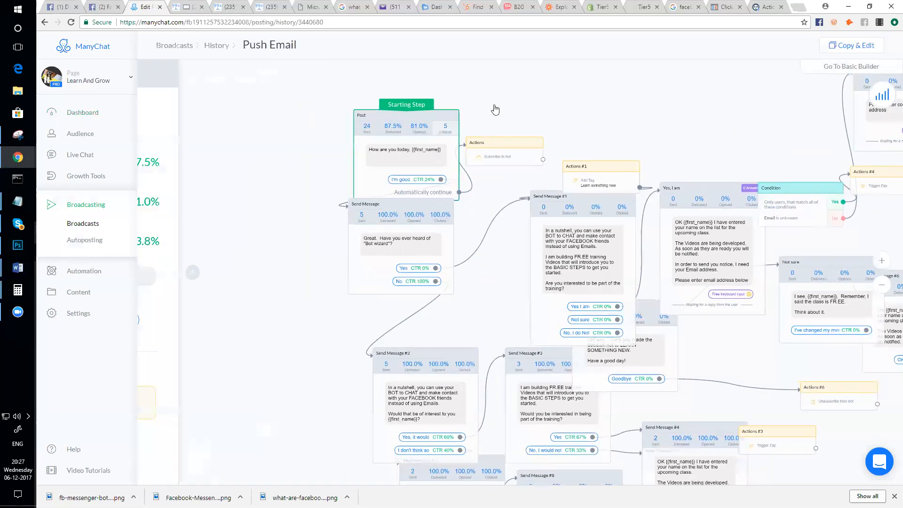
left_click(554, 107)
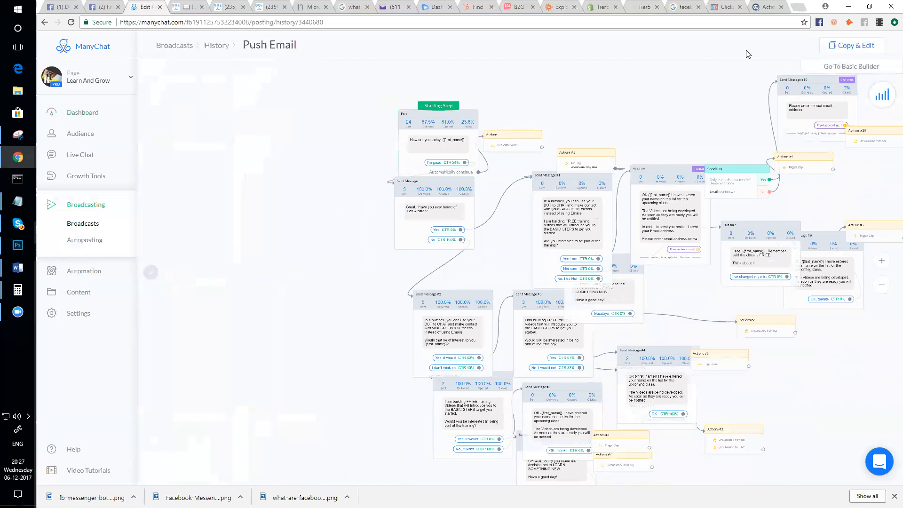
scroll(617, 165, "down", 3)
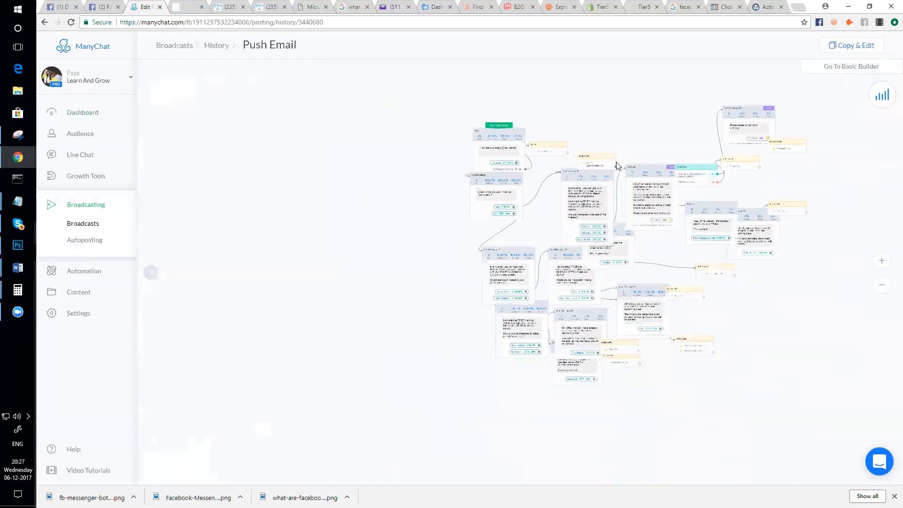
left_click_drag(808, 332, 684, 331)
- Make an editable draft copy of Push Email and rename it with the contact's name plus 'Copy'
left_click(845, 45)
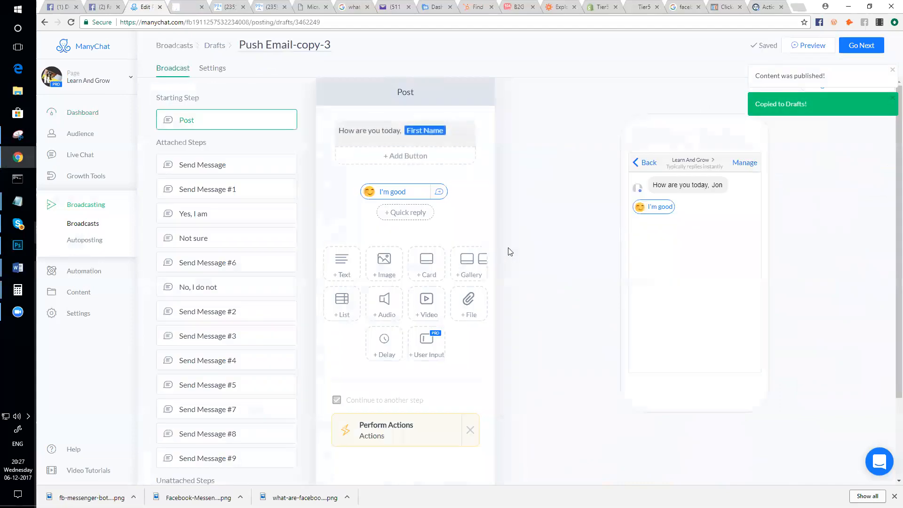
left_click(892, 70)
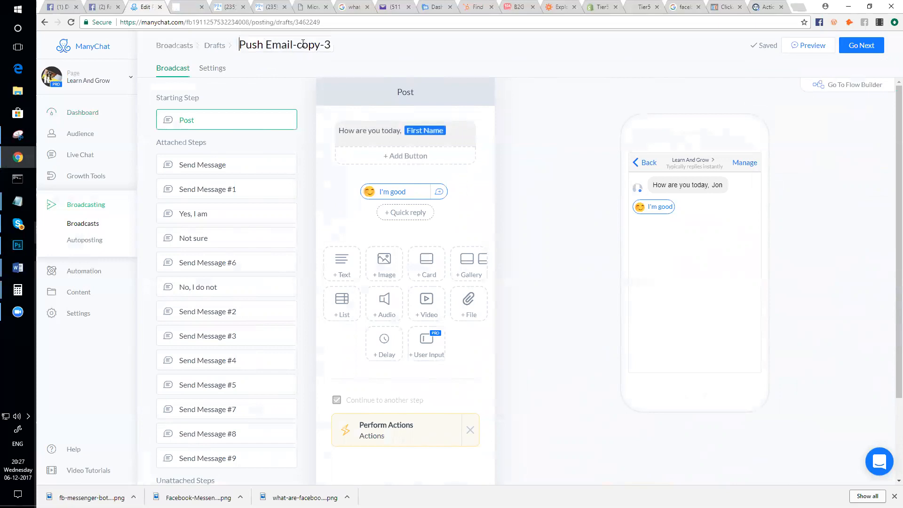
left_click_drag(293, 43, 365, 47)
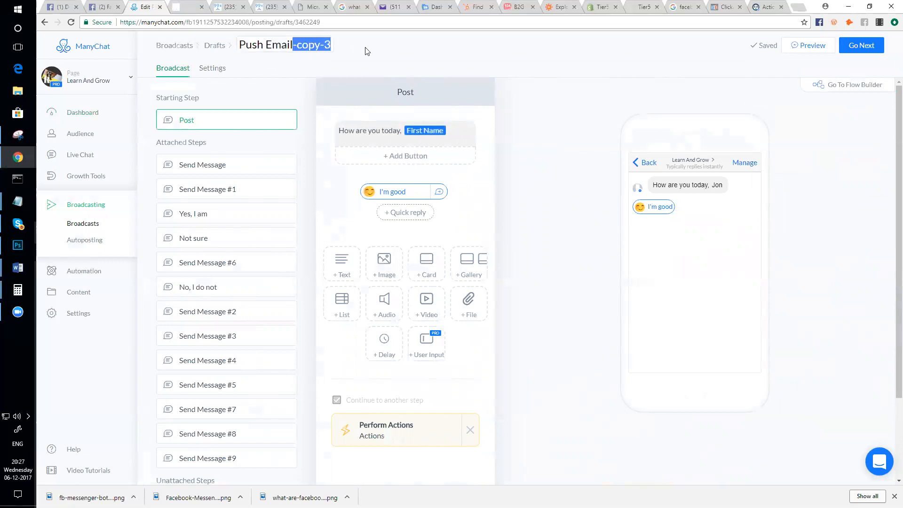
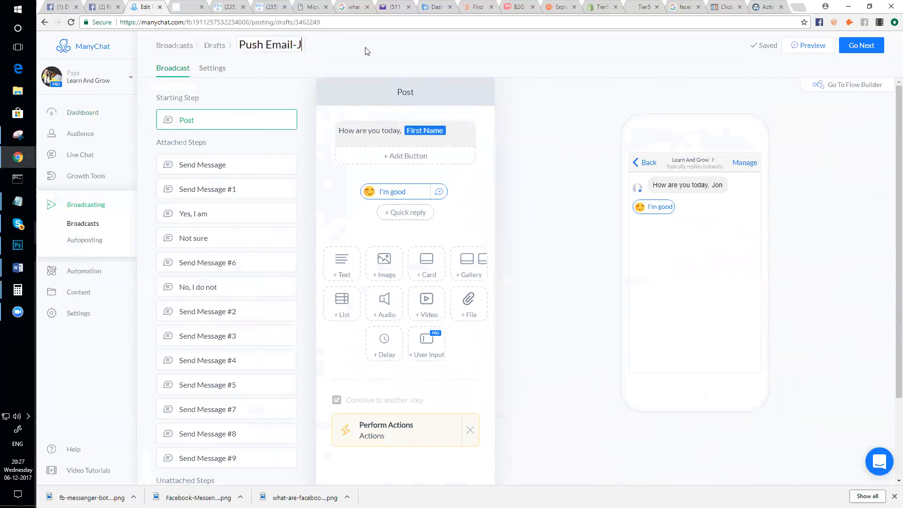
left_click(491, 57)
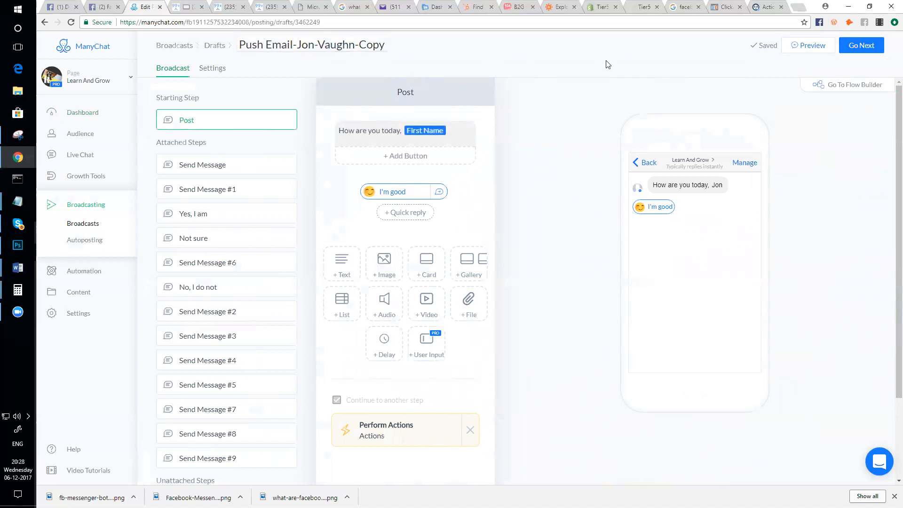
- View the renamed draft as a flow map in the Flow Builder
left_click(829, 88)
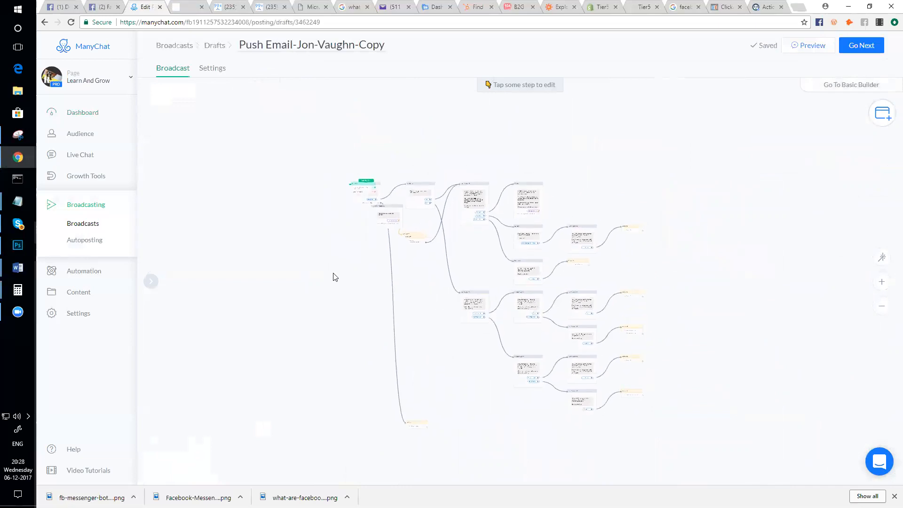
scroll(409, 250, "up", 3)
scroll(420, 250, "down", 3)
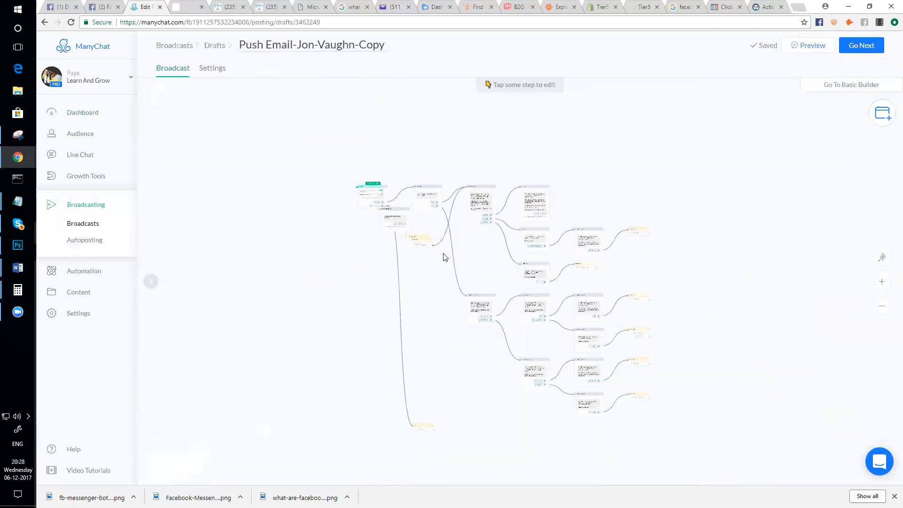
left_click_drag(748, 253, 738, 232)
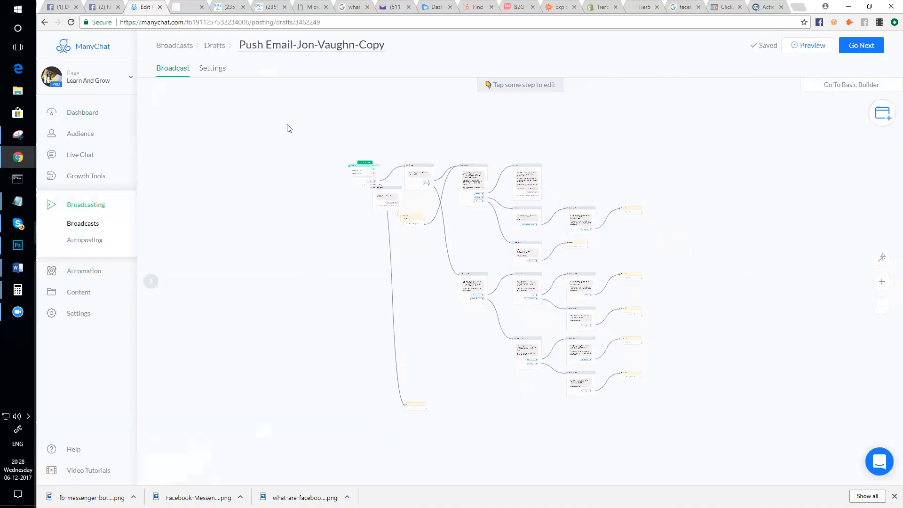
- Box-select every step of the draft flow and adjust the zoom to review the whole map
left_click_drag(302, 138, 705, 436)
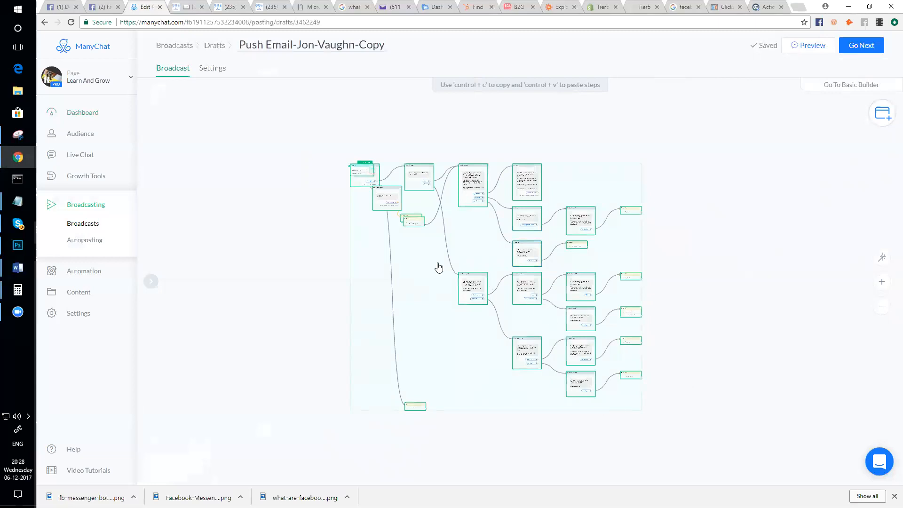
scroll(431, 266, "up", 3)
scroll(431, 266, "down", 2)
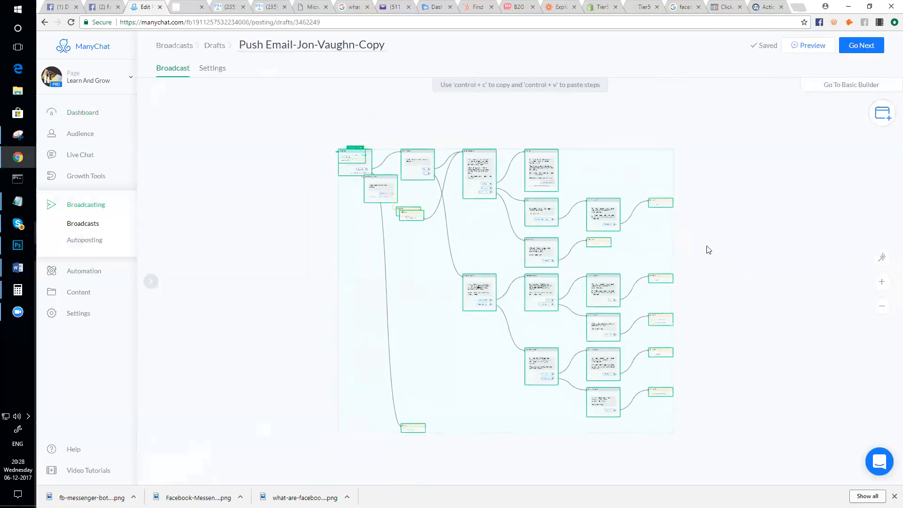
scroll(572, 250, "up", 2)
scroll(573, 250, "down", 1)
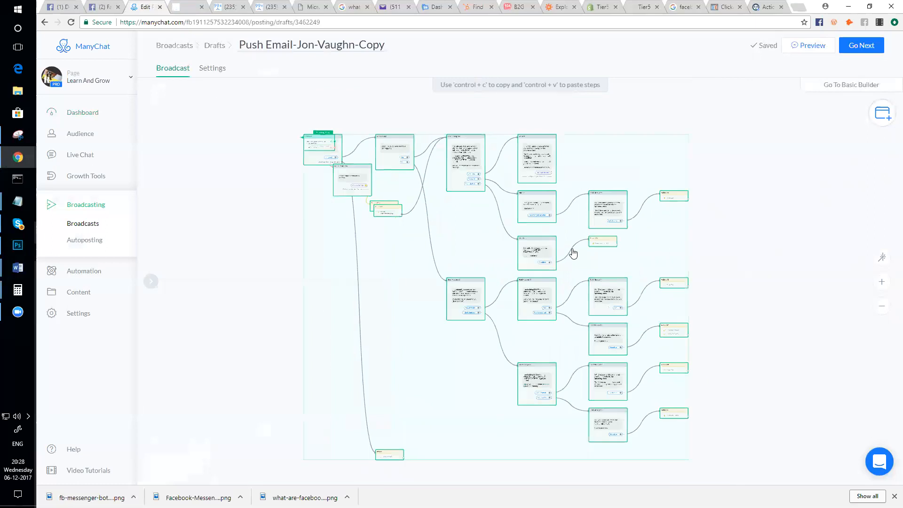
scroll(494, 244, "up", 1)
scroll(494, 244, "down", 2)
scroll(494, 244, "up", 2)
scroll(594, 250, "down", 2)
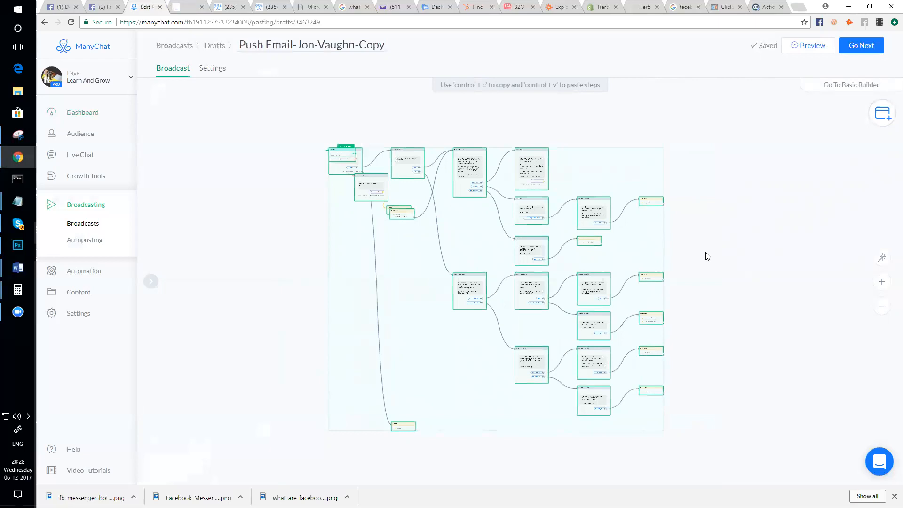
scroll(652, 265, "up", 3)
scroll(652, 267, "down", 2)
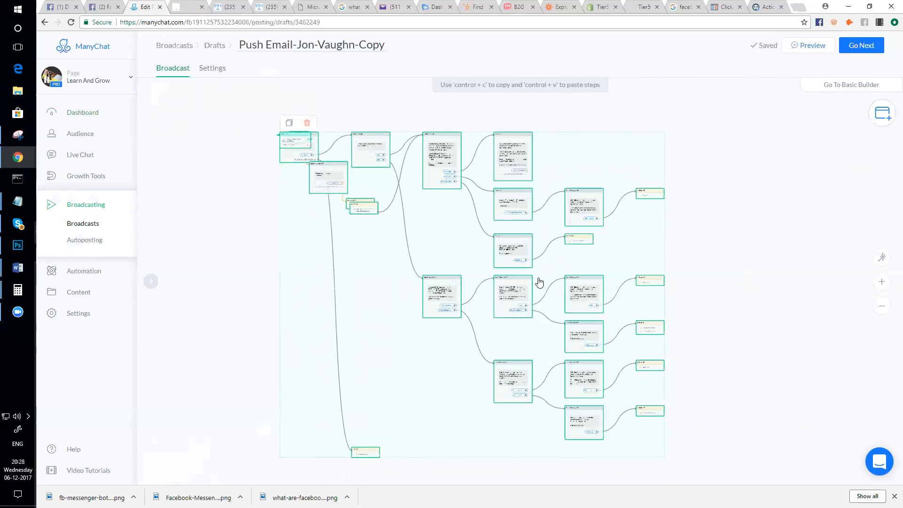
scroll(541, 287, "up", 3)
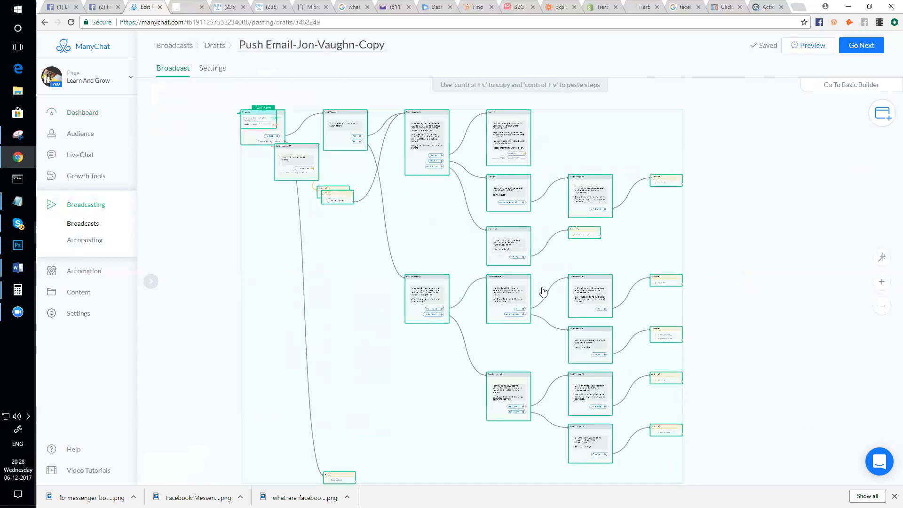
scroll(542, 292, "down", 2)
left_click_drag(548, 278, 503, 283)
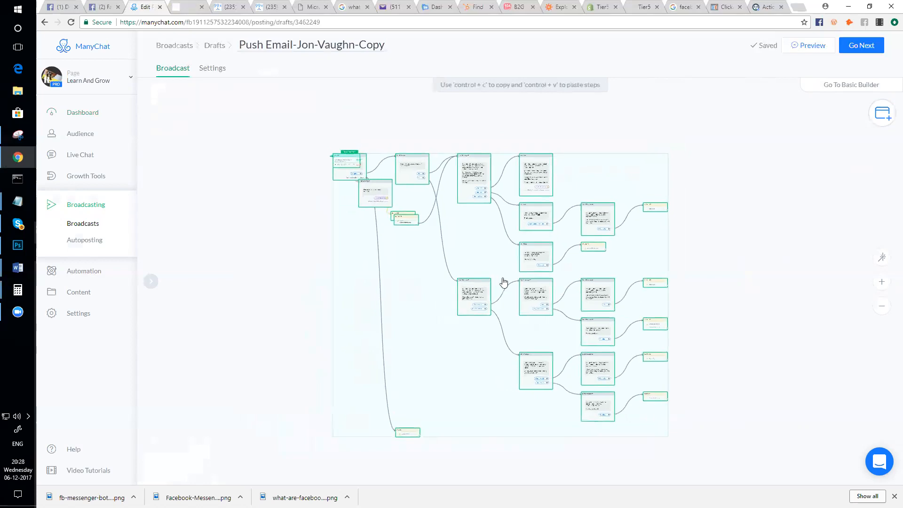
scroll(503, 282, "up", 3)
scroll(503, 283, "down", 2)
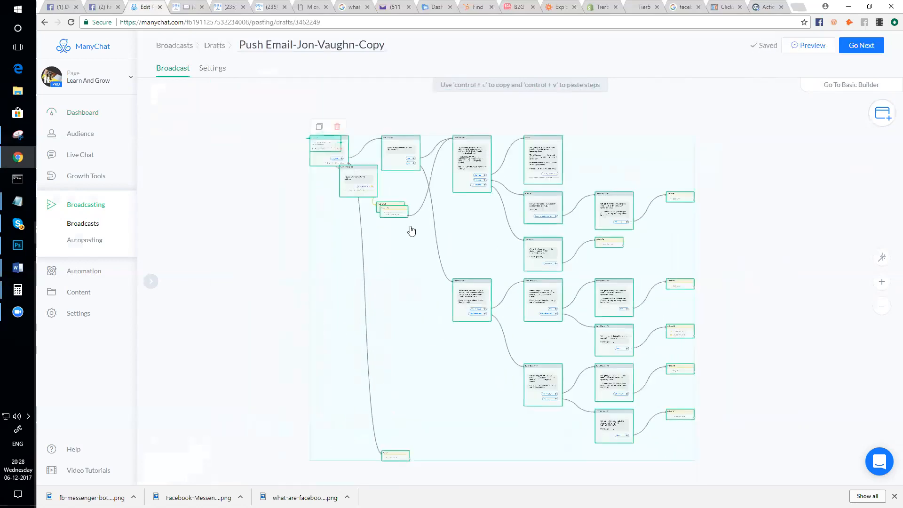
scroll(412, 231, "up", 2)
scroll(416, 237, "down", 3)
scroll(417, 238, "up", 2)
scroll(447, 242, "down", 2)
mouse_move(447, 241)
left_mouse_down()
mouse_move(453, 216)
mouse_move(455, 235)
left_mouse_up()
scroll(456, 237, "up", 3)
scroll(468, 240, "down", 1)
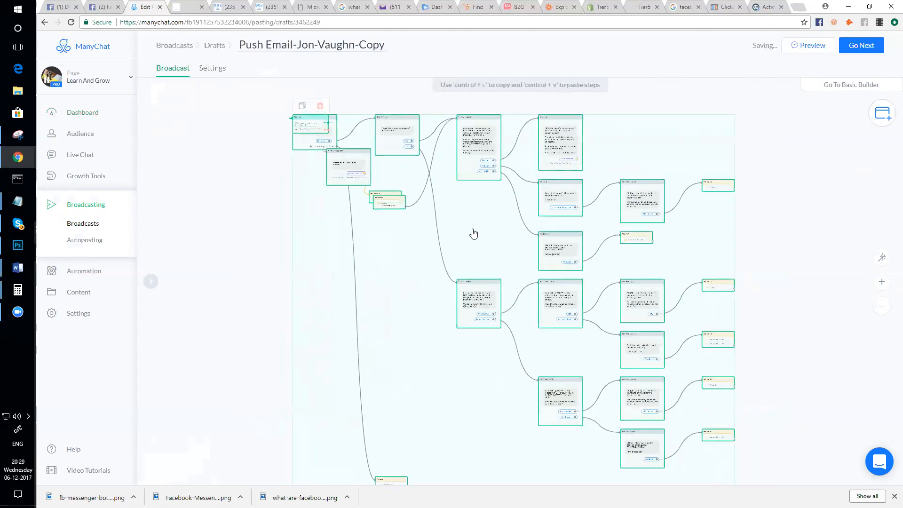
scroll(473, 233, "down", 2)
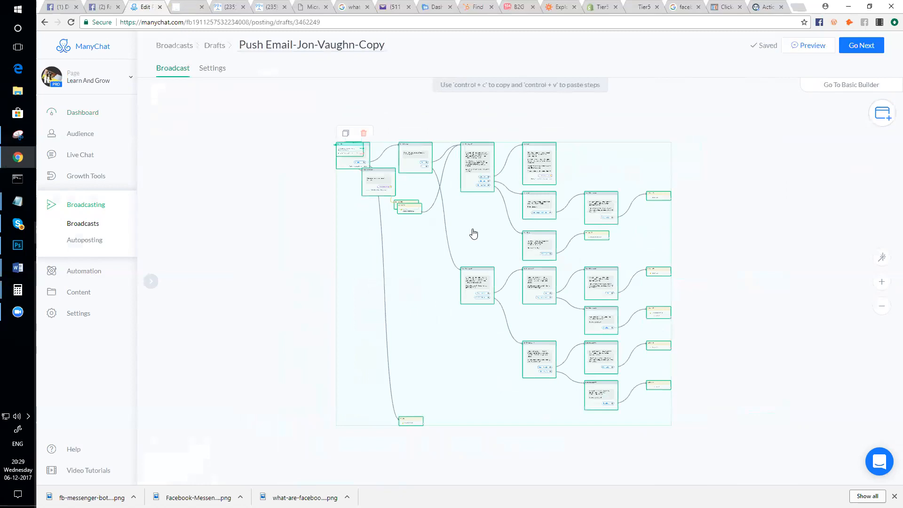
right_click(77, 292)
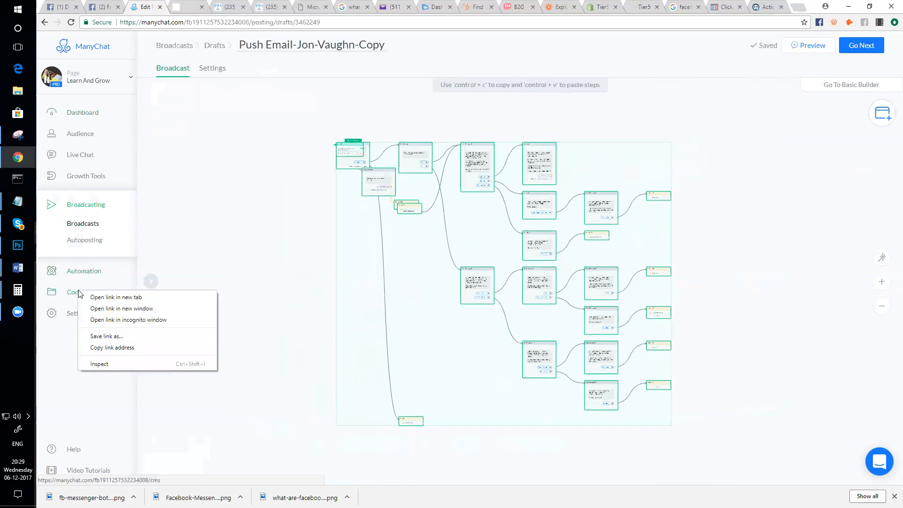
- Open the Content section in a new browser tab and close all the extra tabs
left_click(144, 297)
left_click(180, 7)
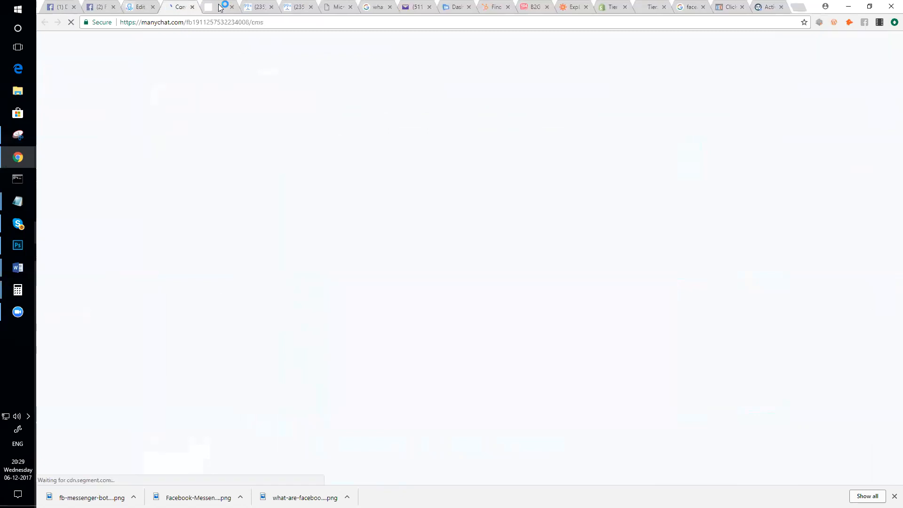
left_click(224, 8)
left_click(232, 7)
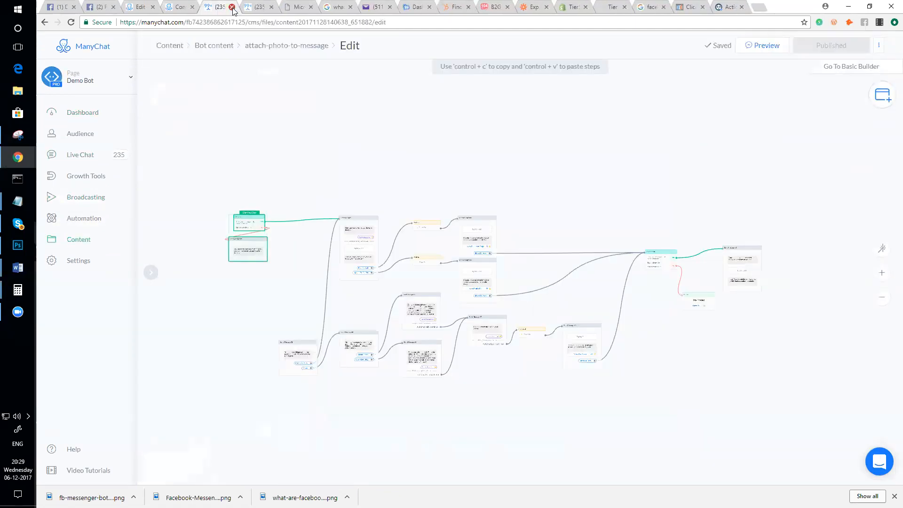
left_click(232, 7)
left_click(232, 7)
left_click(232, 7)
left_click(232, 8)
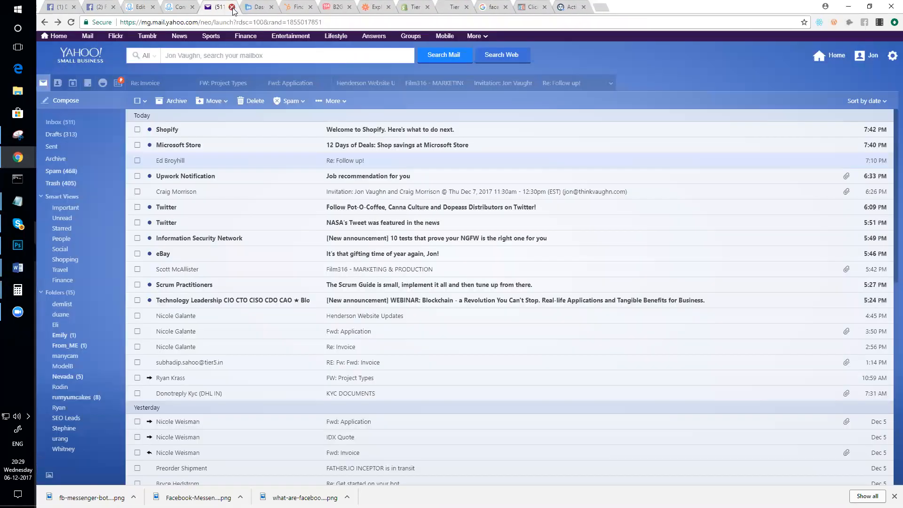
left_click(232, 7)
left_click(232, 7)
left_click(232, 7)
left_click(232, 7)
left_click(232, 7)
left_click(231, 7)
left_click(232, 7)
left_click(232, 7)
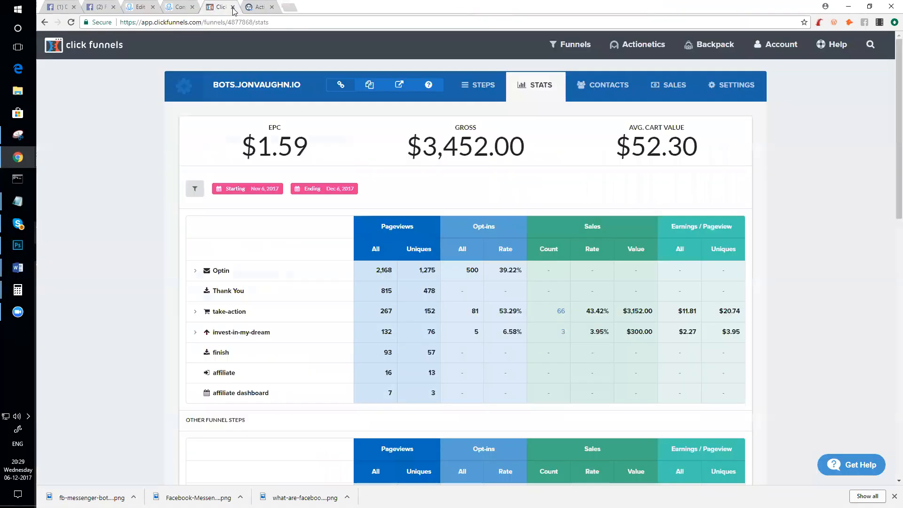
left_click(232, 7)
left_click(232, 7)
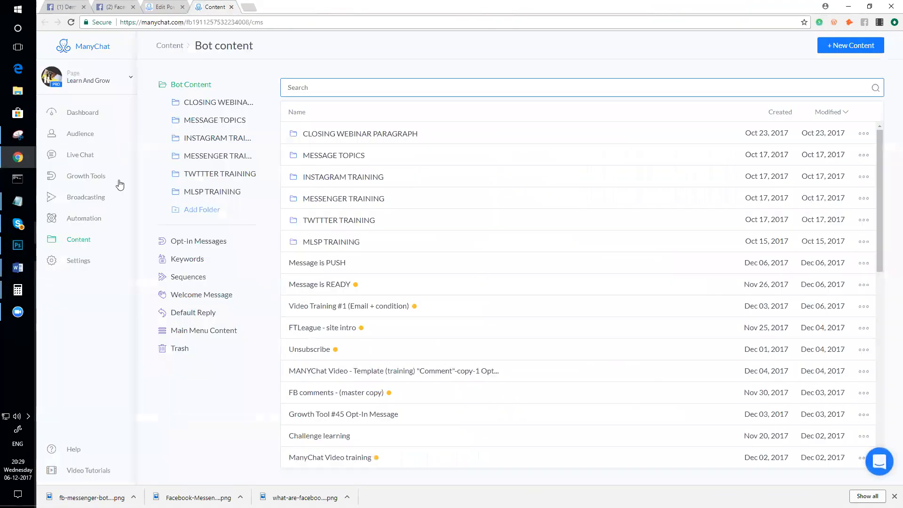
- Create a content item named 'Push Email - Content' and open it in the Flow Builder
left_click(838, 46)
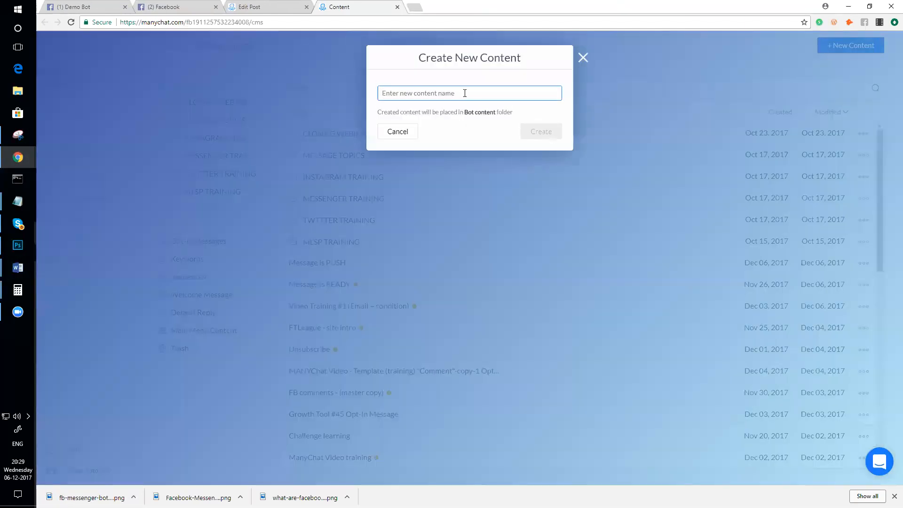
type("Push Email - Content")
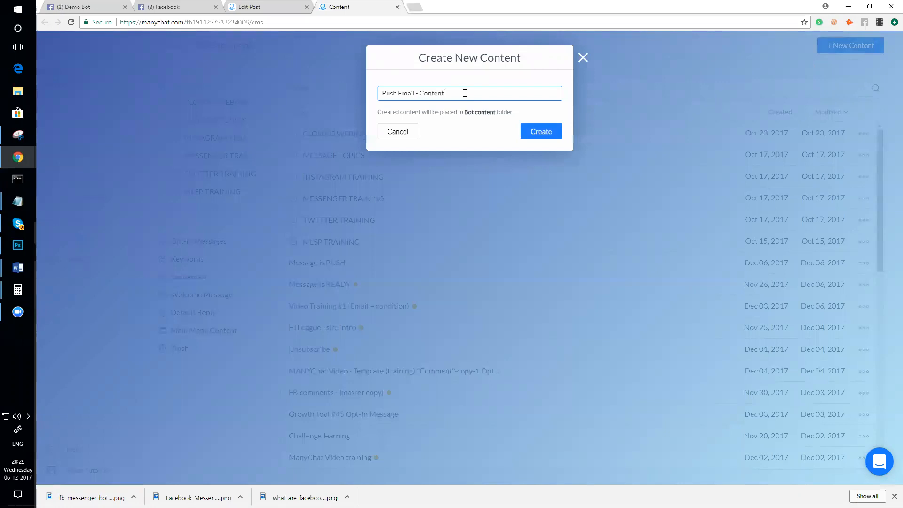
key("Return")
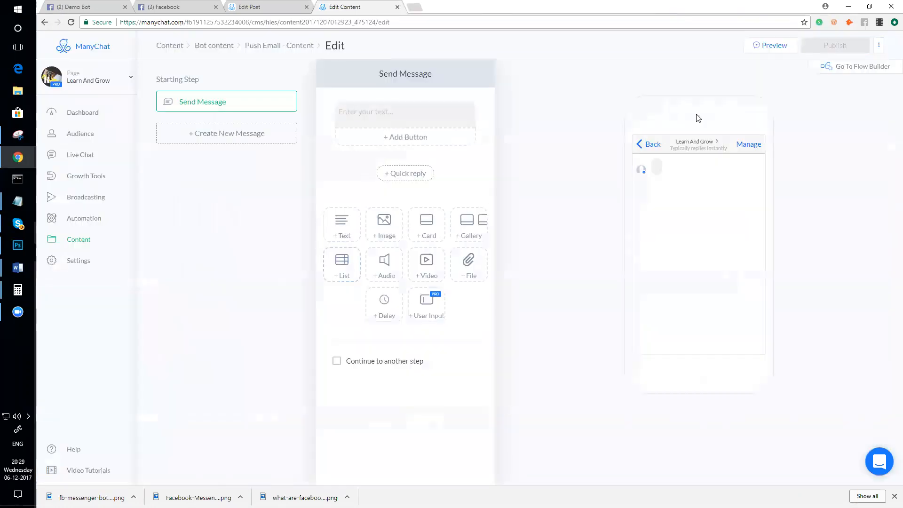
left_click(852, 66)
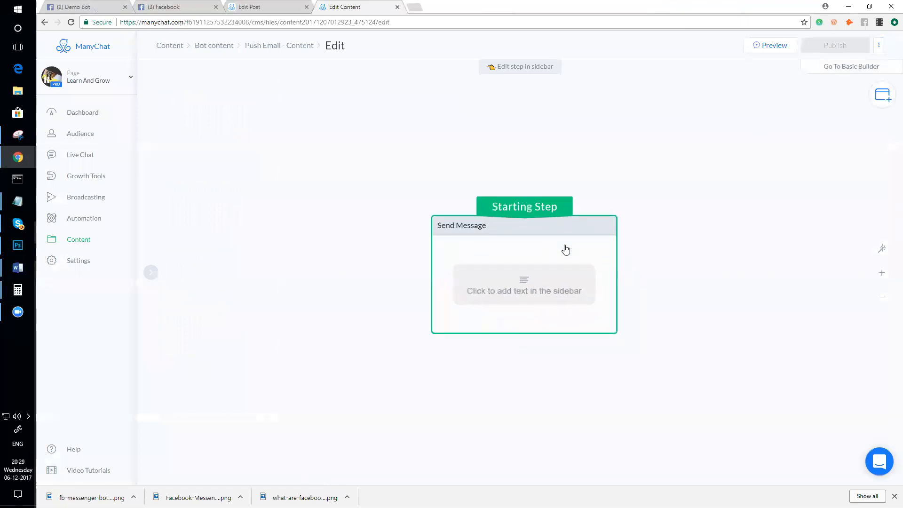
- Paste the copied flow steps onto the Push Email - Content canvas beside the starting step
scroll(532, 223, "down", 5)
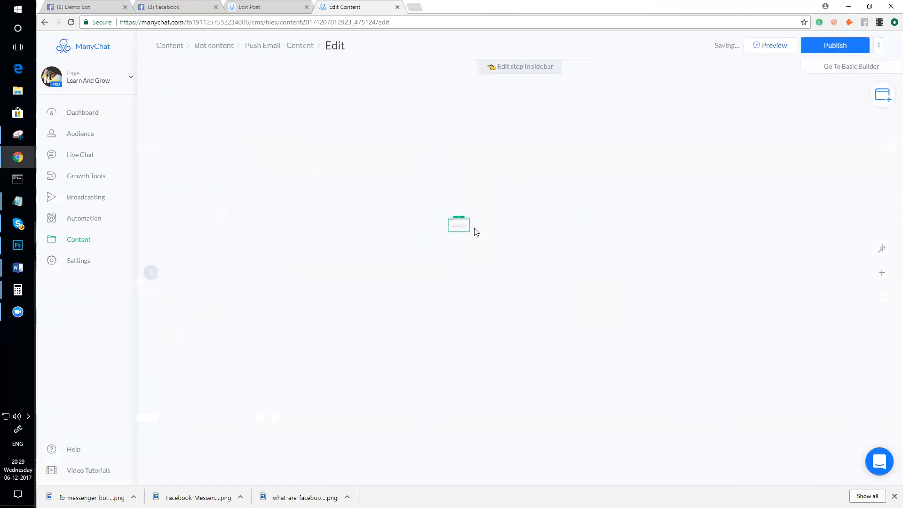
left_click_drag(296, 189, 295, 190)
key("ctrl+v")
left_click_drag(580, 306, 414, 197)
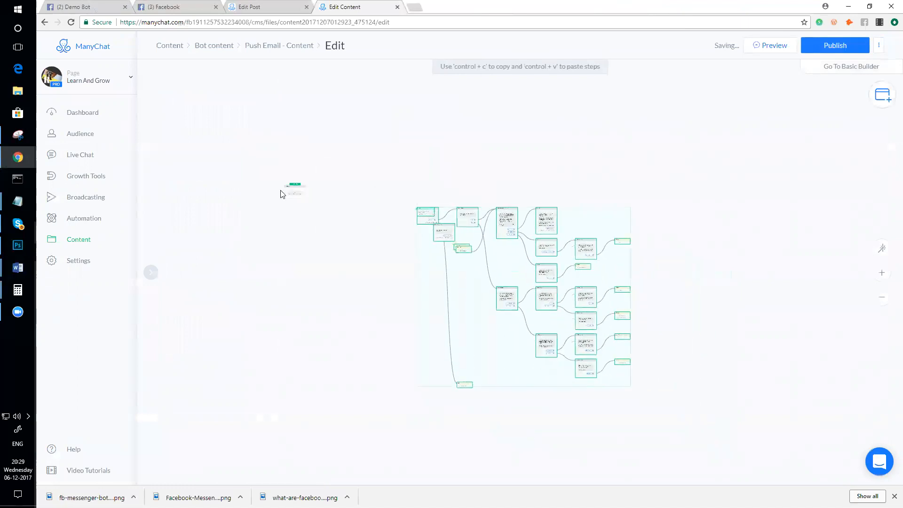
left_click_drag(475, 239, 378, 219)
scroll(244, 232, "up", 3)
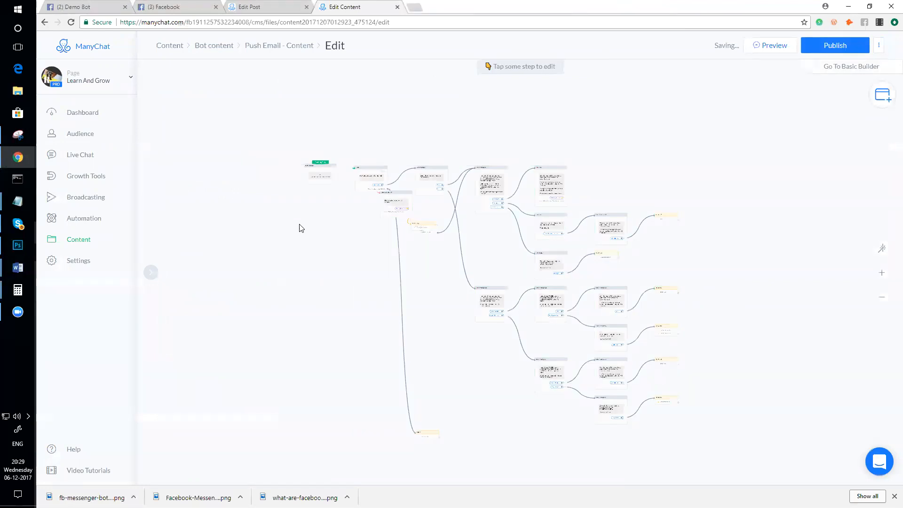
scroll(306, 223, "up", 2)
scroll(324, 217, "up", 3)
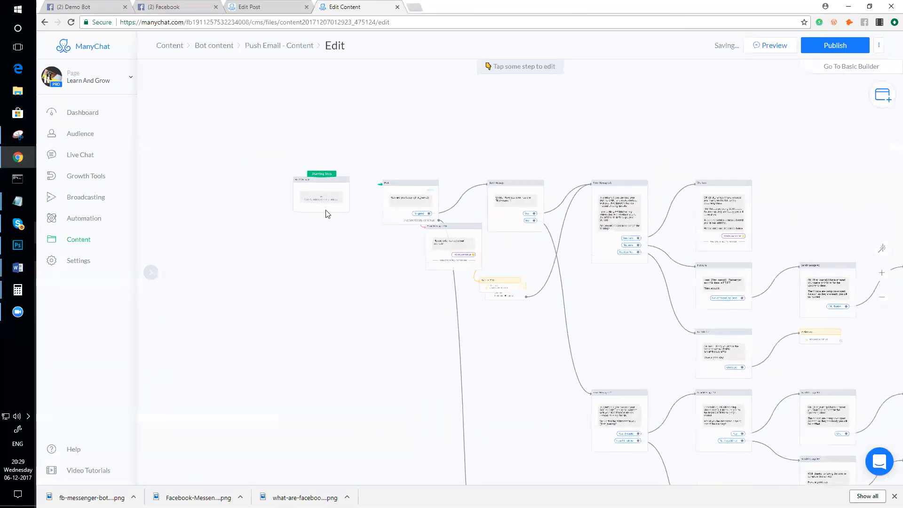
- Make the pasted Post step the starting step and delete the leftover empty message step
left_click_drag(326, 174, 414, 187)
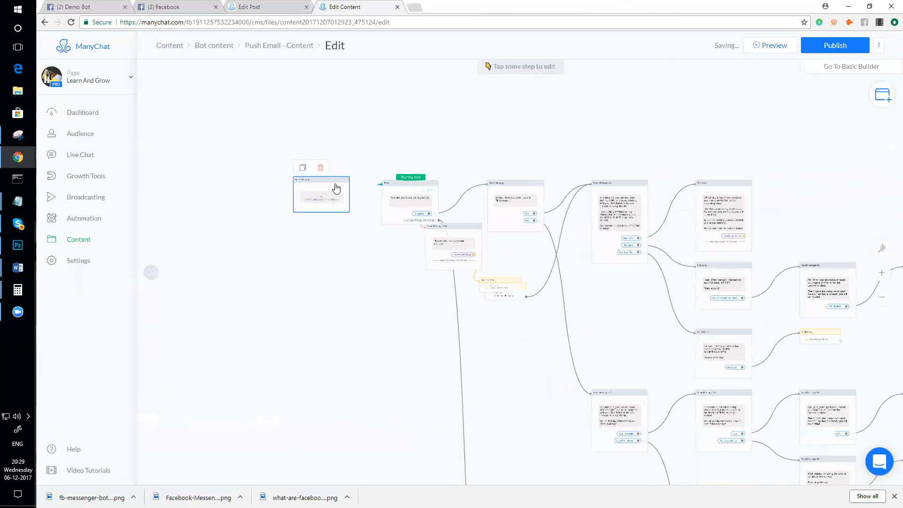
left_click(320, 168)
scroll(410, 190, "down", 2)
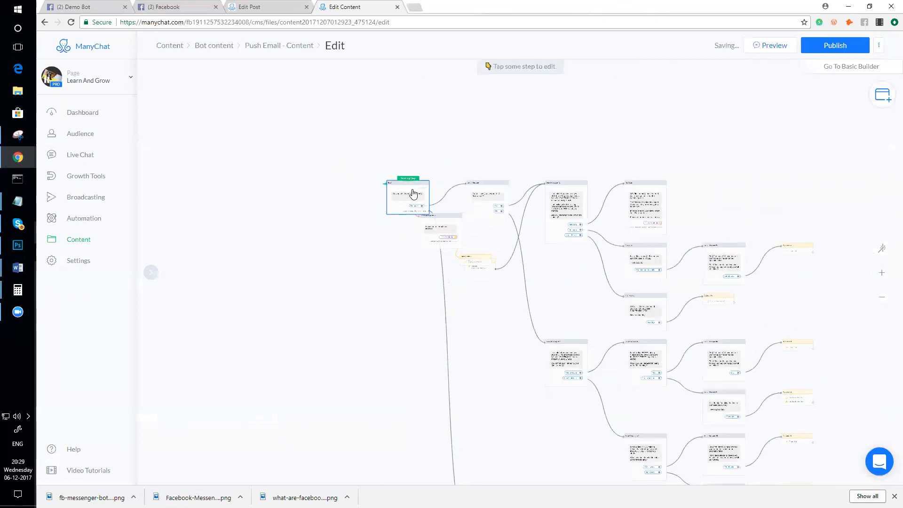
left_click_drag(412, 188, 352, 187)
scroll(389, 214, "up", 4)
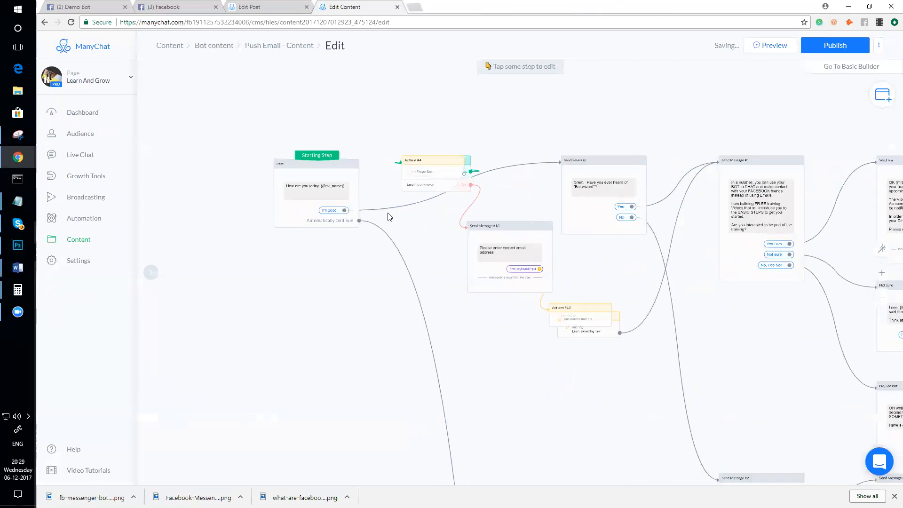
scroll(395, 219, "down", 3)
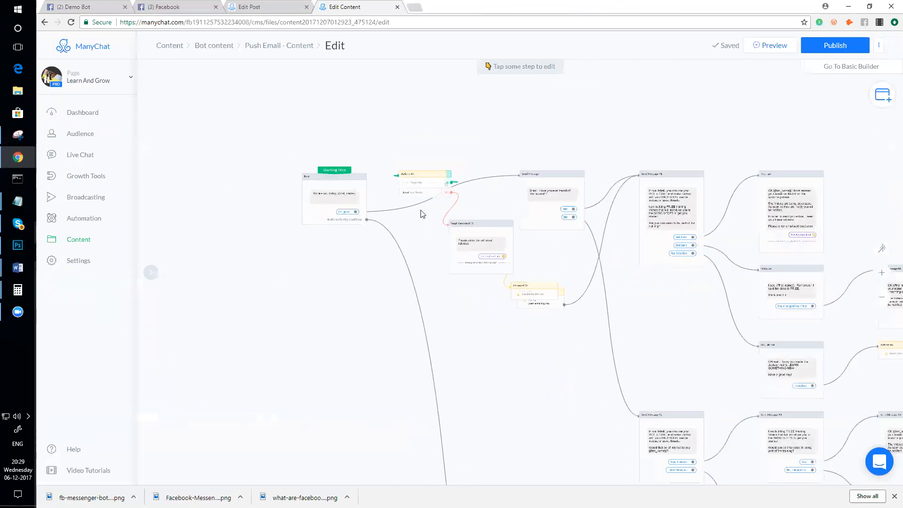
- Pull the Actions step clear of the Condition step, then return to the copied broadcast draft
left_click_drag(430, 178, 494, 140)
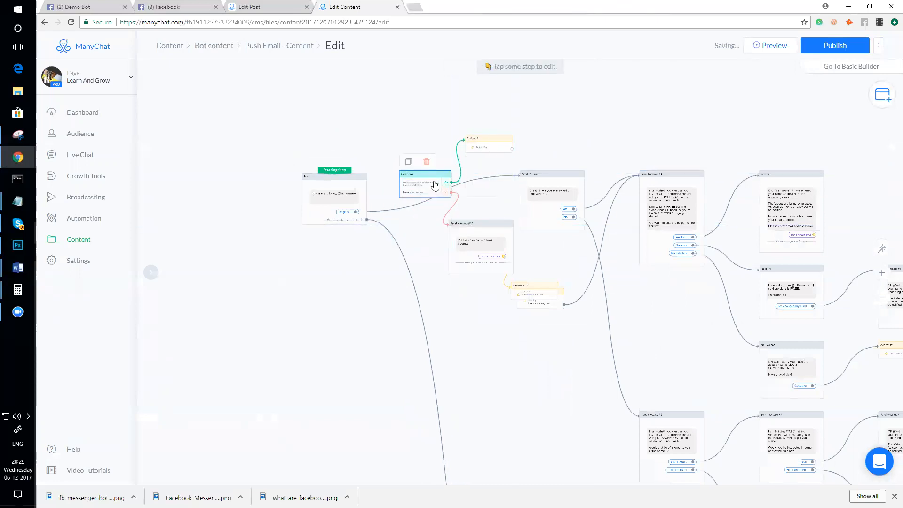
scroll(449, 222, "down", 3)
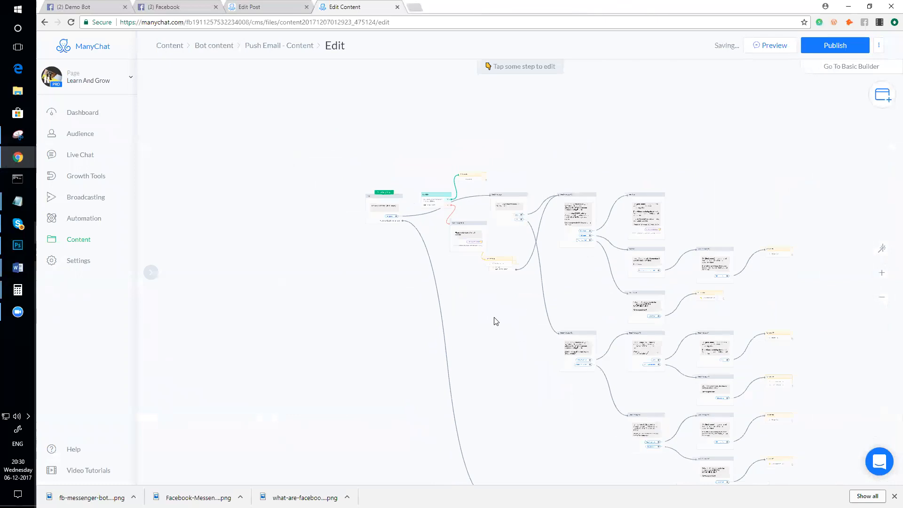
scroll(724, 282, "down", 3)
scroll(706, 285, "up", 2)
scroll(706, 285, "down", 2)
left_click_drag(312, 306, 314, 293)
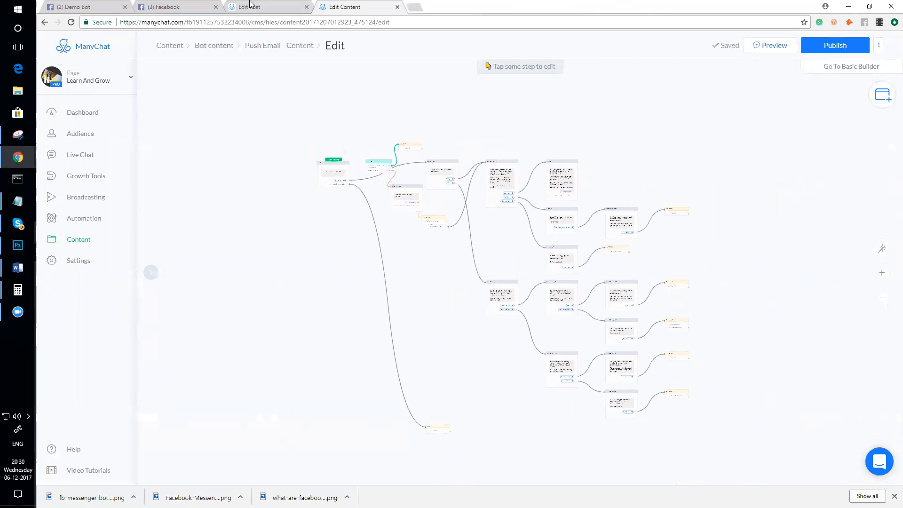
scroll(337, 156, "up", 1)
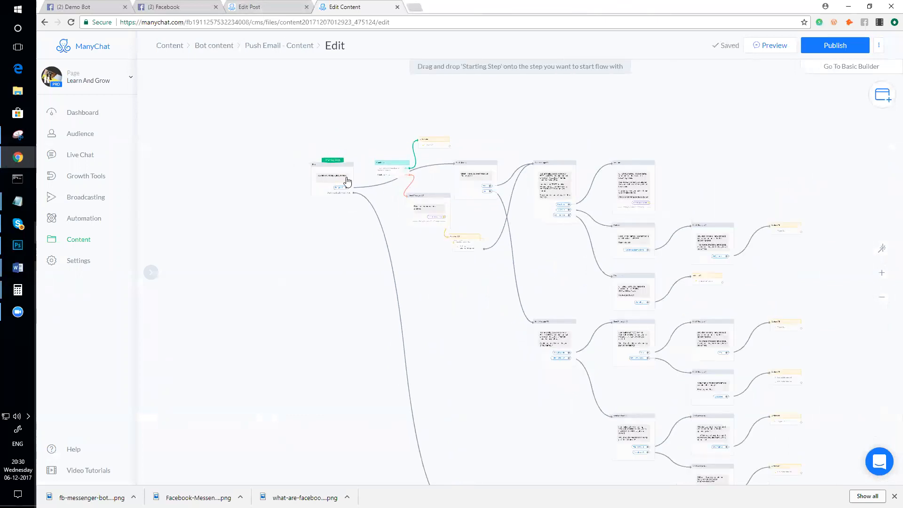
scroll(347, 182, "down", 1)
left_click_drag(422, 284, 391, 255)
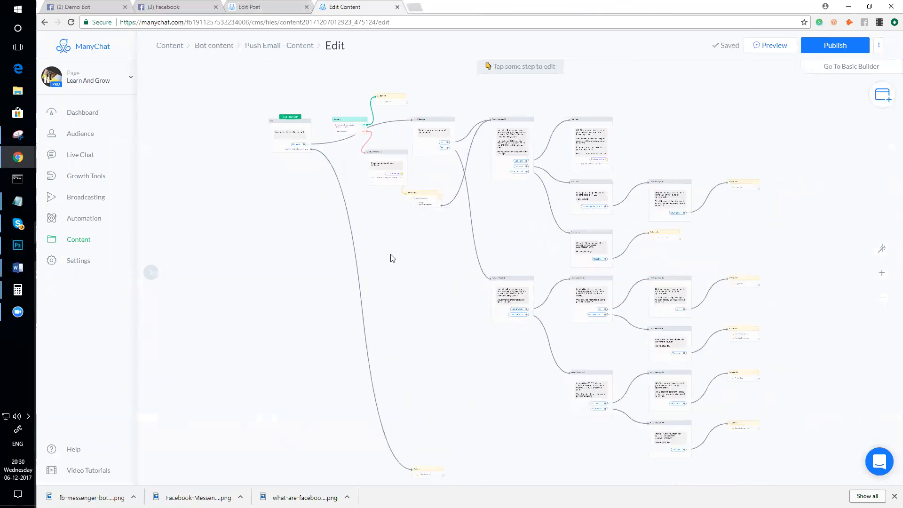
key("ctrl+shift+Tab")
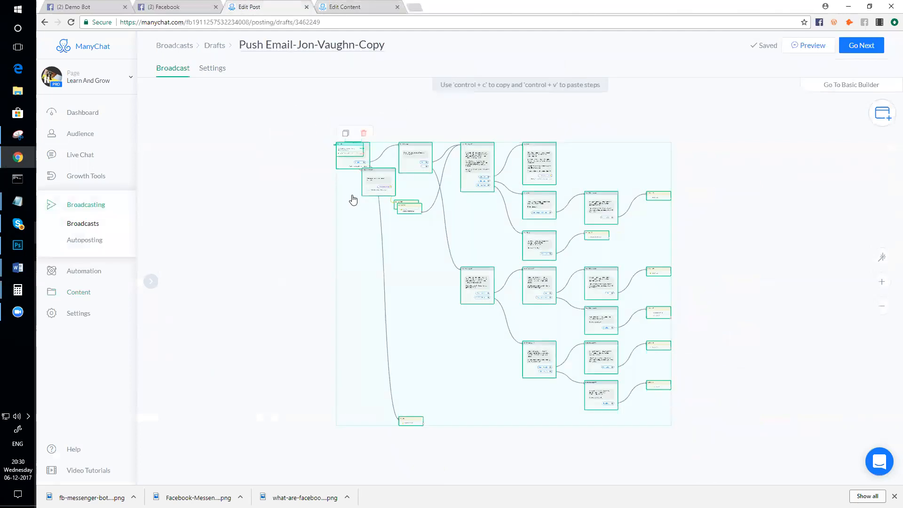
- In the copied broadcast draft, drag the starting Post step down-left to uncover the Actions step
scroll(351, 195, "up", 3)
scroll(379, 205, "down", 2)
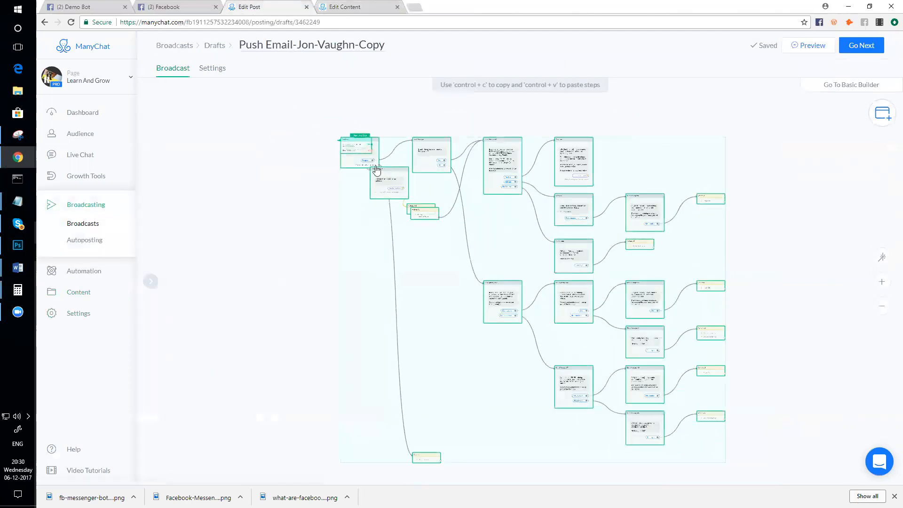
scroll(388, 163, "up", 3)
scroll(358, 169, "down", 3)
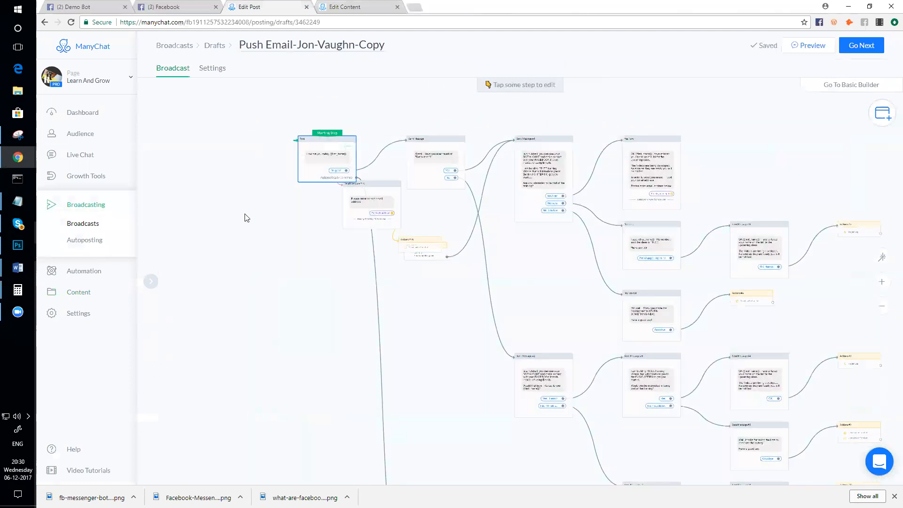
mouse_move(338, 144)
left_click_drag(339, 144, 271, 177)
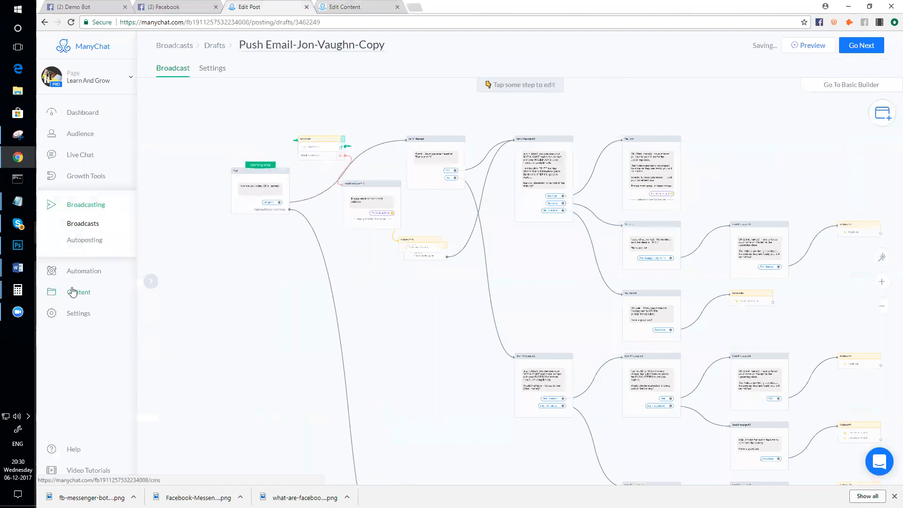
- Open the sent Push Email from Broadcasting history and view Send Message #1's stats (0 sent)
left_click(84, 224)
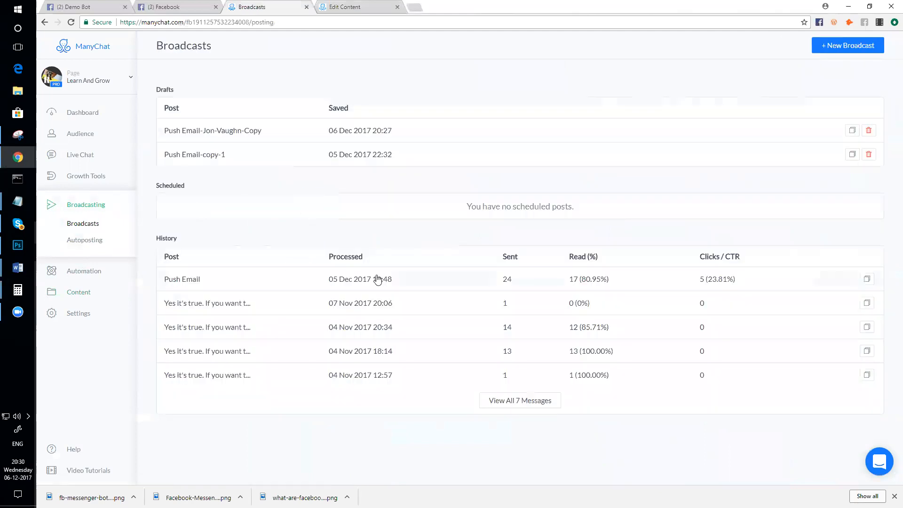
left_click(378, 279)
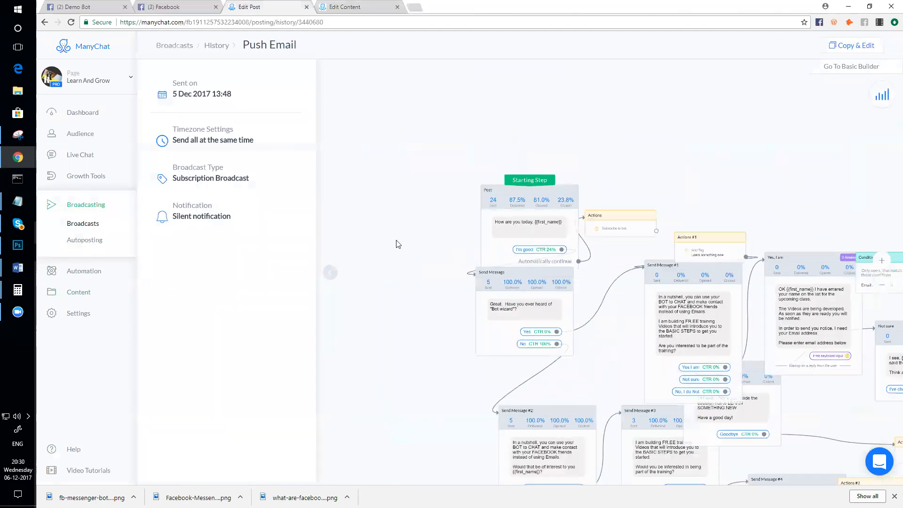
scroll(494, 154, "down", 2)
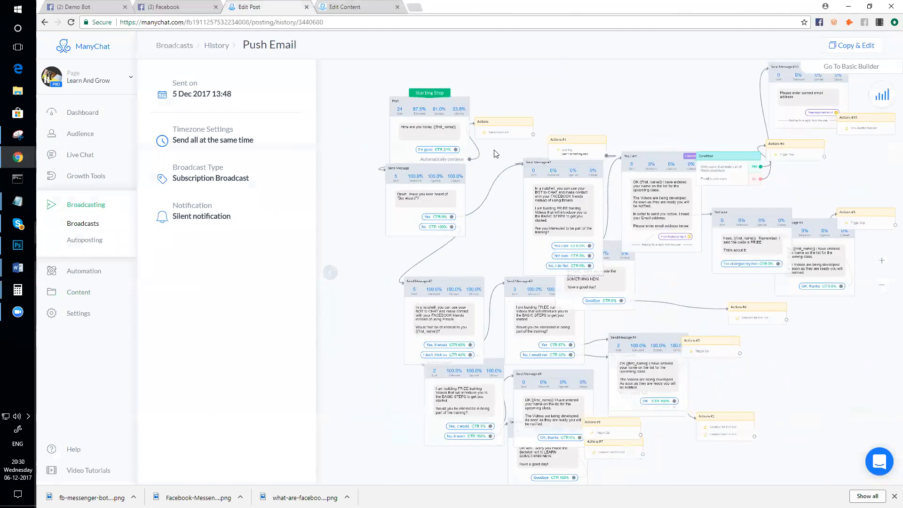
scroll(494, 154, "down", 2)
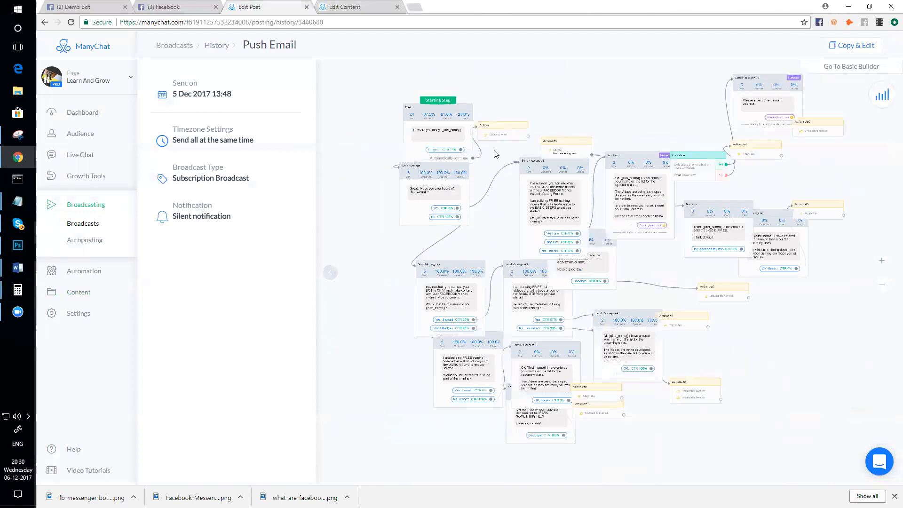
scroll(494, 153, "down", 2)
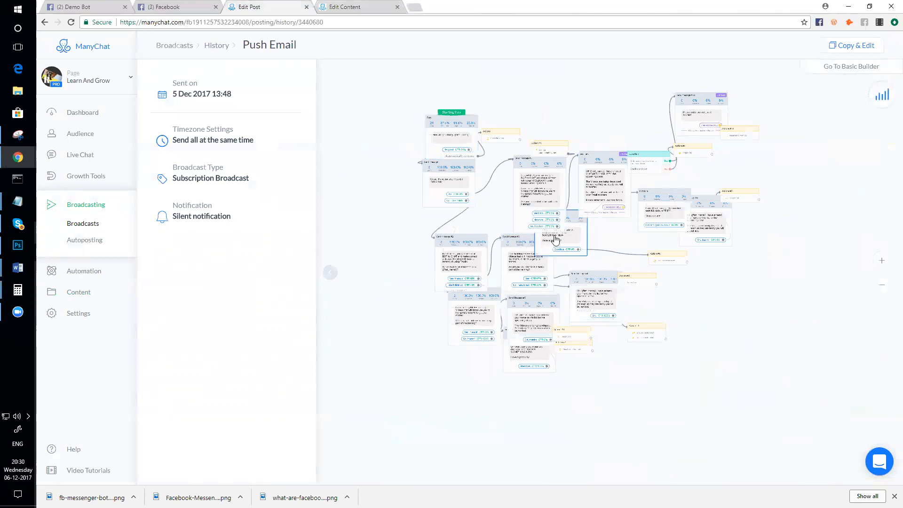
scroll(556, 240, "up", 2)
scroll(555, 240, "down", 2)
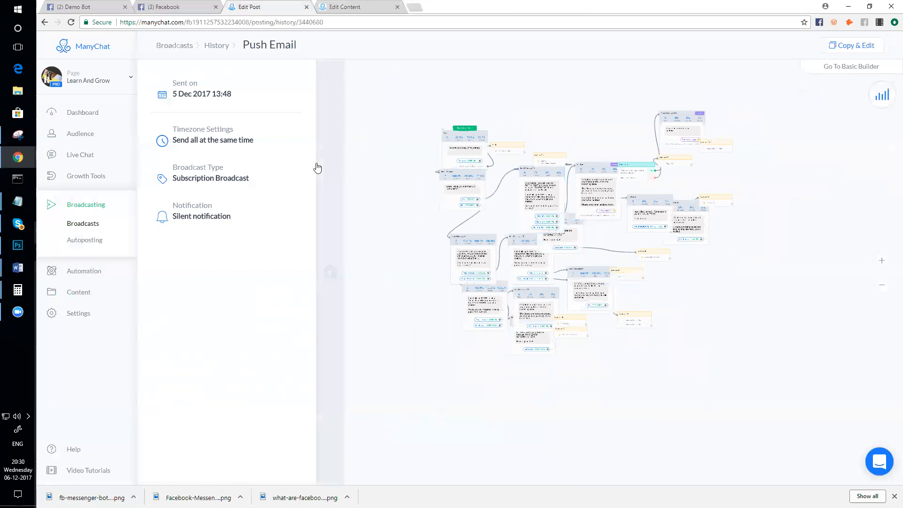
scroll(429, 184, "up", 2)
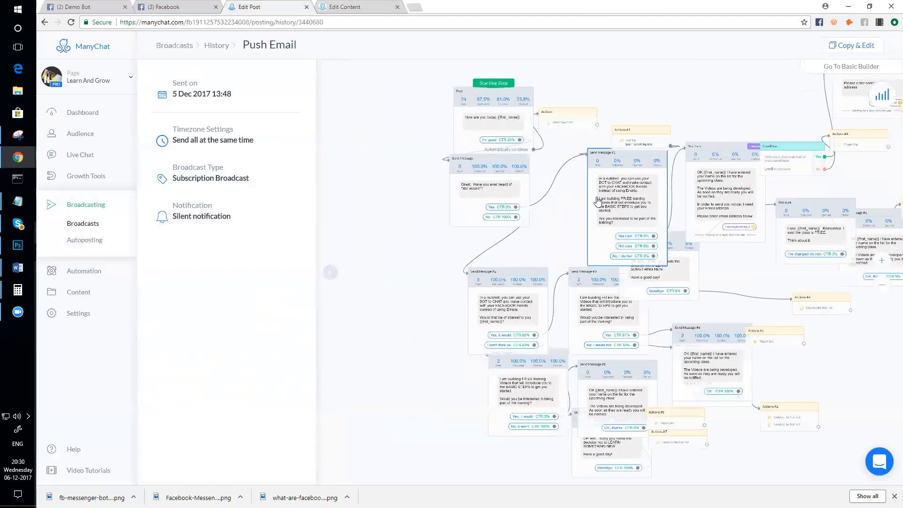
left_click_drag(594, 198, 558, 223)
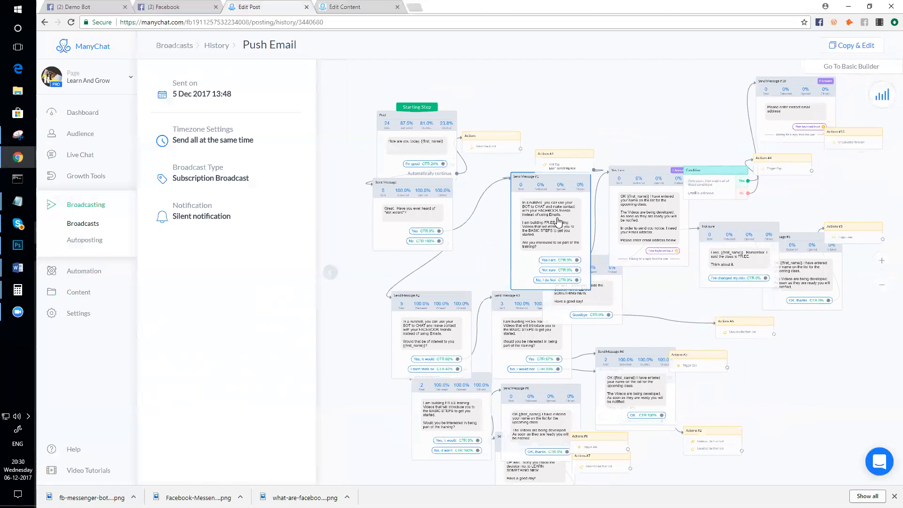
left_click(559, 221)
- Pan and zoom around the sent Push Email history flow down toward its Starting Step
scroll(517, 182, "up", 2)
left_click_drag(478, 171, 535, 221)
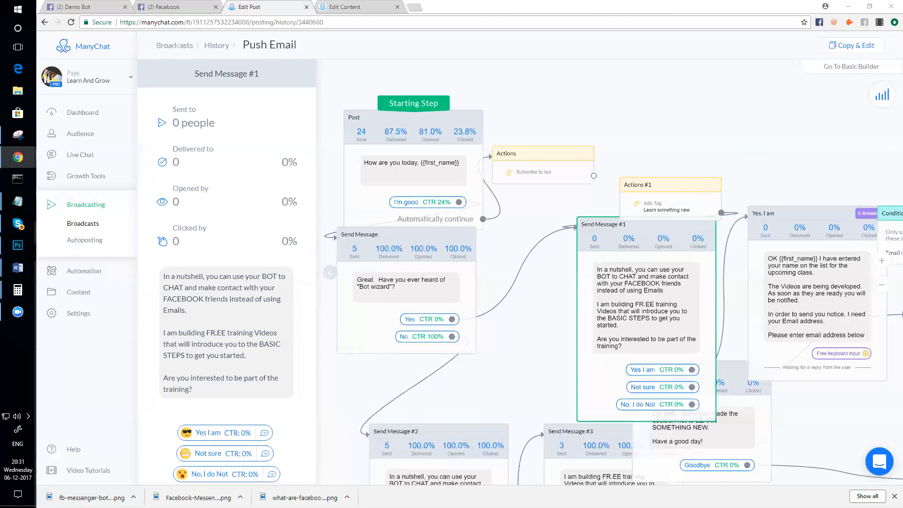
scroll(631, 218, "down", 10)
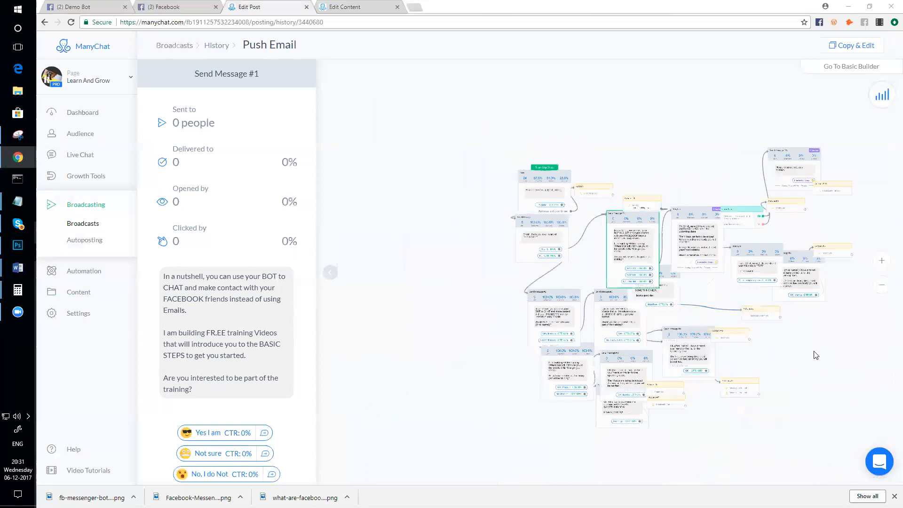
scroll(738, 325, "down", 3)
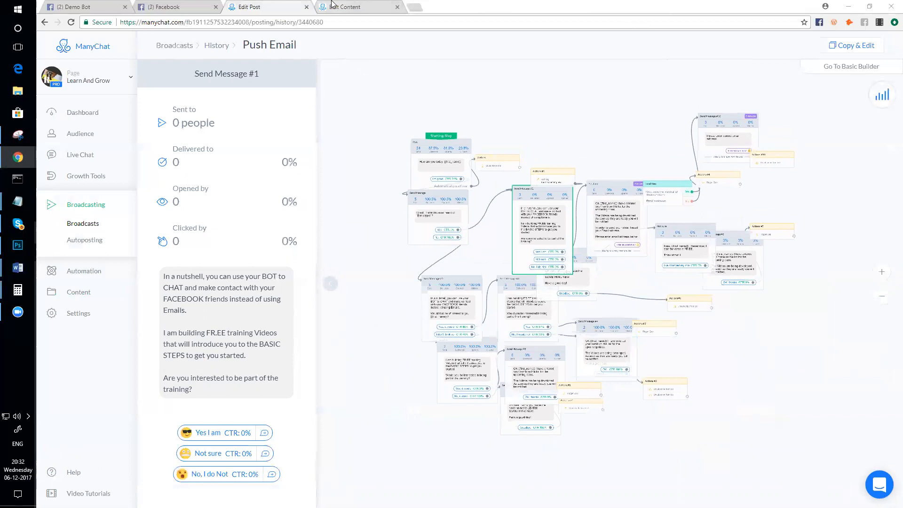
scroll(404, 97, "up", 2)
scroll(517, 109, "down", 2)
scroll(540, 113, "up", 5)
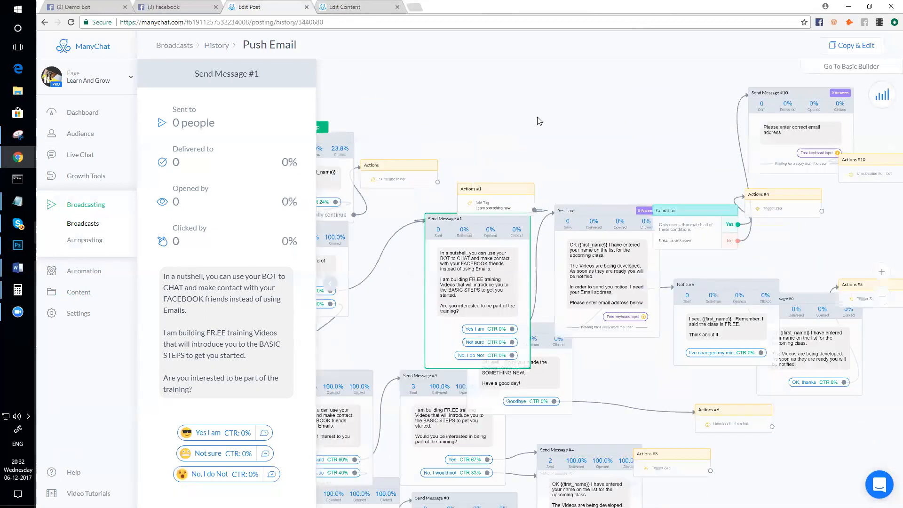
left_click_drag(539, 121, 559, 97)
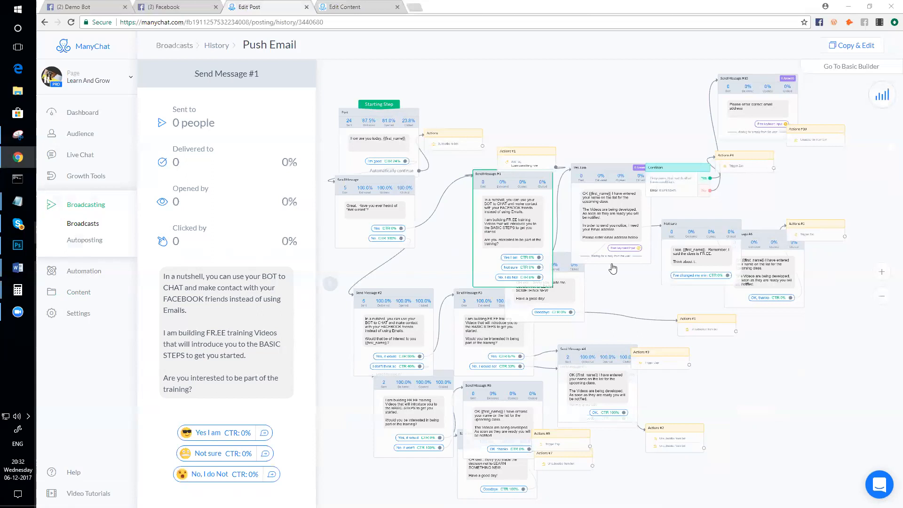
left_click_drag(643, 151, 659, 121)
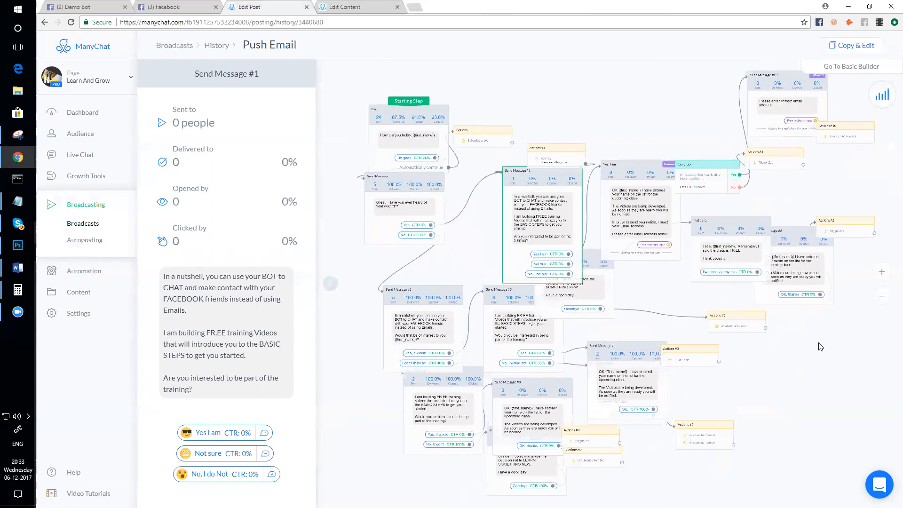
left_click_drag(819, 347, 780, 339)
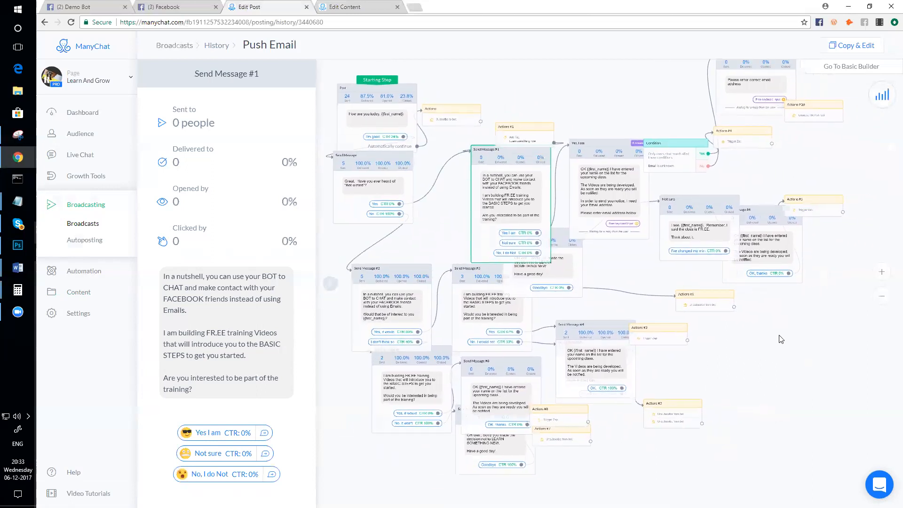
scroll(781, 339, "down", 5)
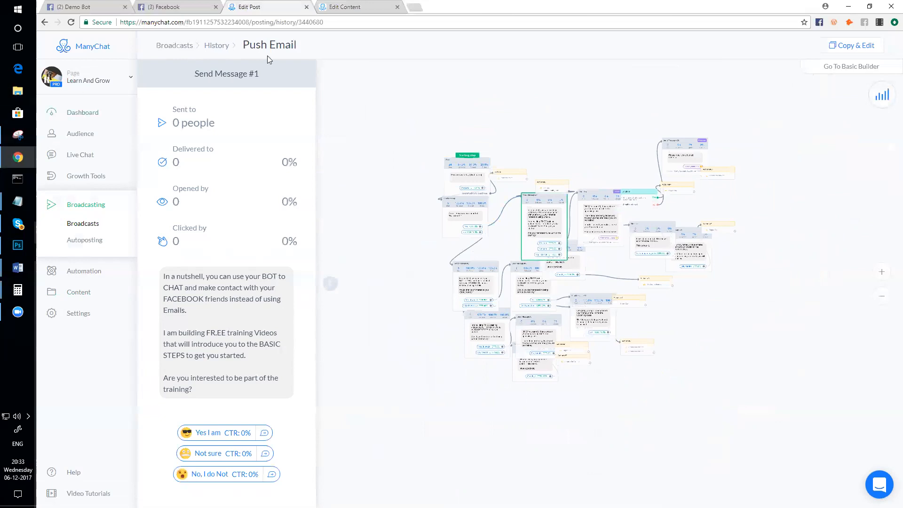
scroll(578, 249, "up", 1)
scroll(579, 249, "up", 4)
scroll(578, 249, "down", 4)
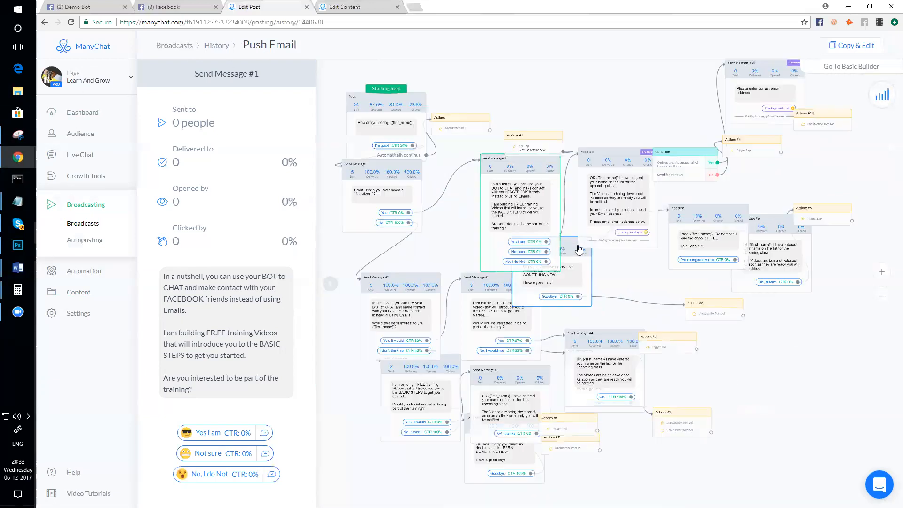
left_click_drag(418, 282, 453, 342)
scroll(481, 242, "up", 6)
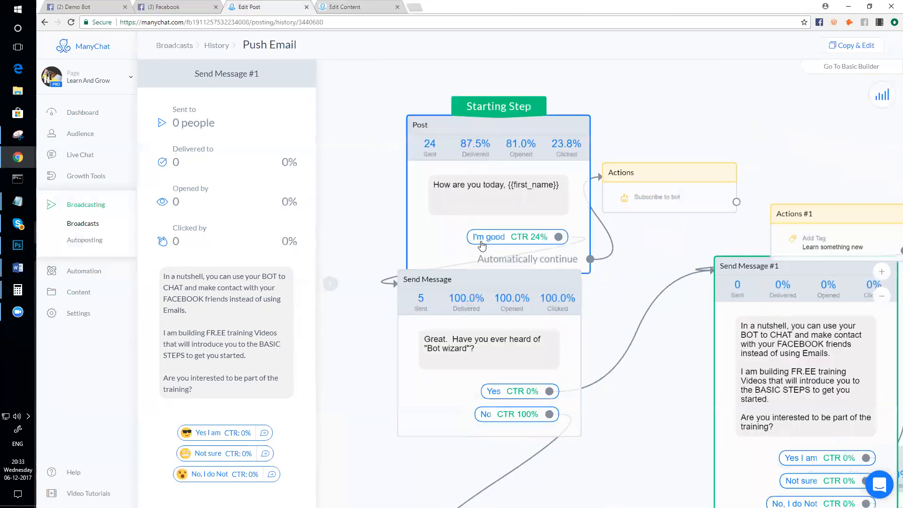
scroll(549, 162, "down", 1)
scroll(548, 162, "down", 1)
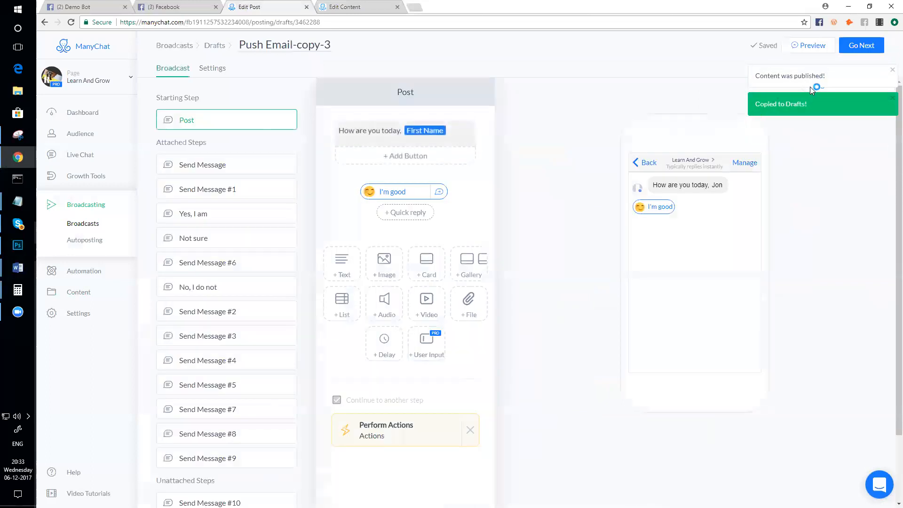
- In flow view, drag Send Message #10, the Condition step and Actions #4 out to the left
left_click(891, 74)
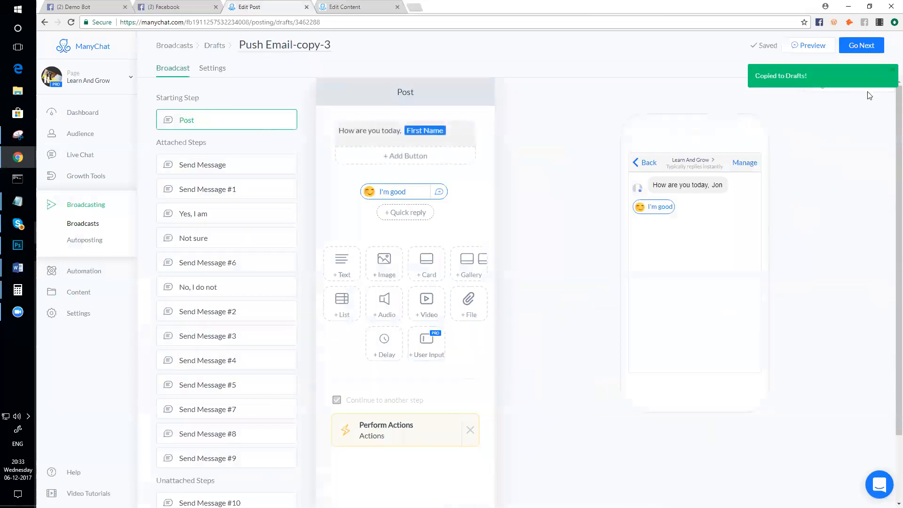
left_click(842, 85)
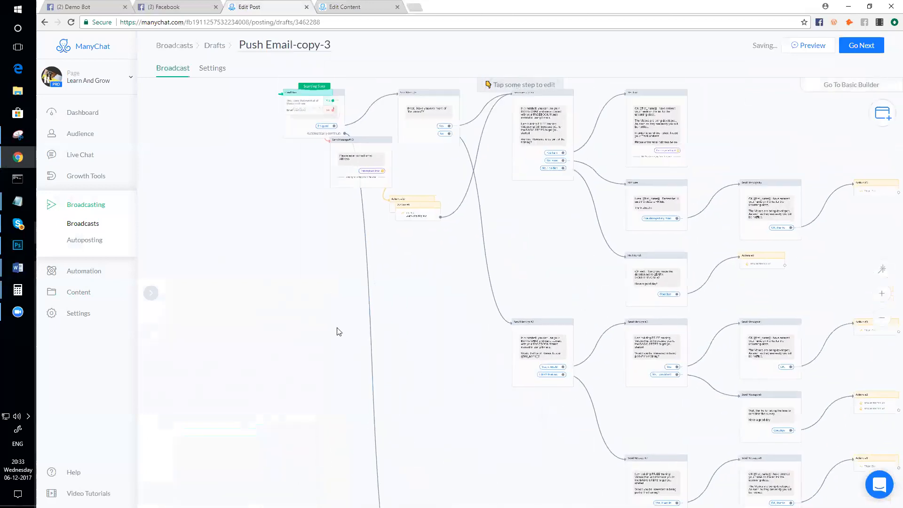
left_click_drag(399, 227, 315, 310)
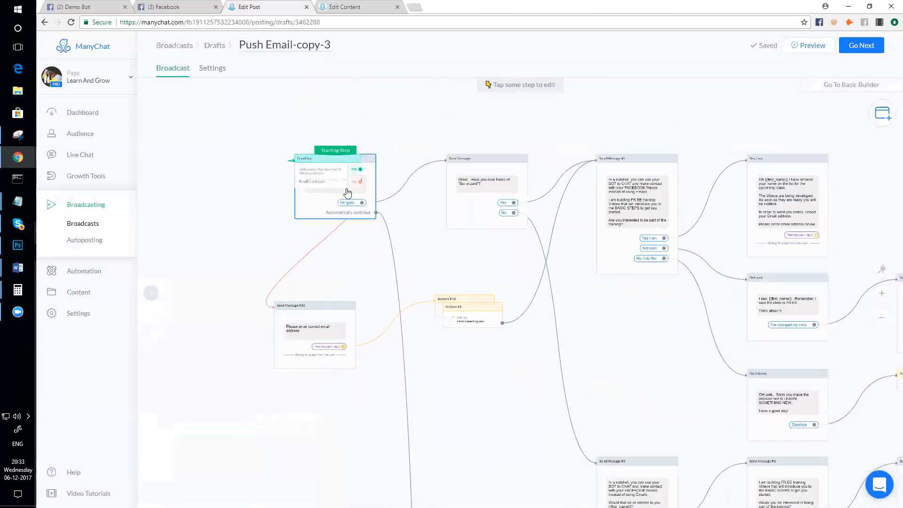
left_click_drag(337, 158, 239, 207)
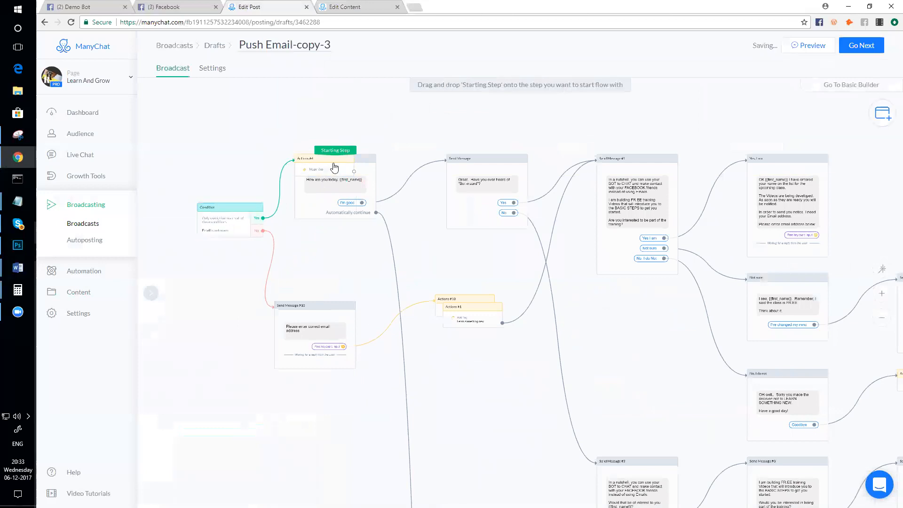
left_click_drag(334, 168, 242, 162)
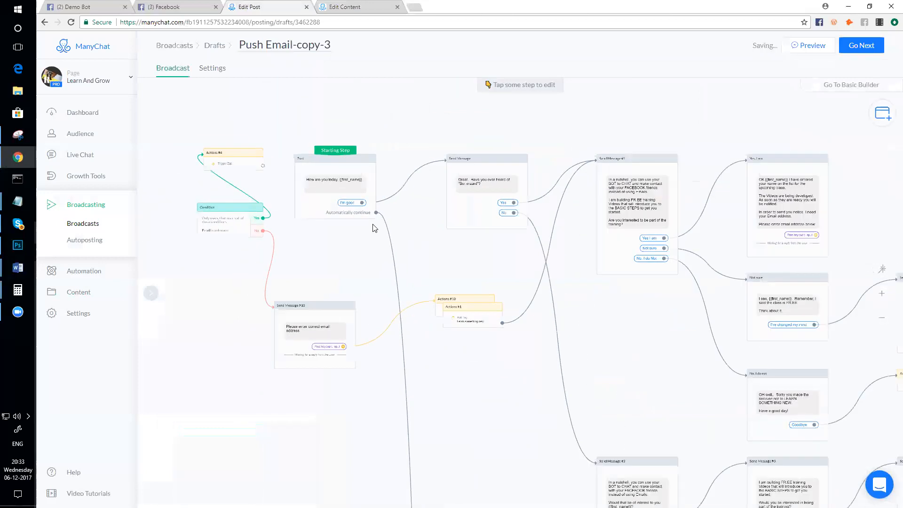
- Check the broadcast settings: Subscription Broadcast, start sending now, reaching 21 users
scroll(374, 228, "down", 5)
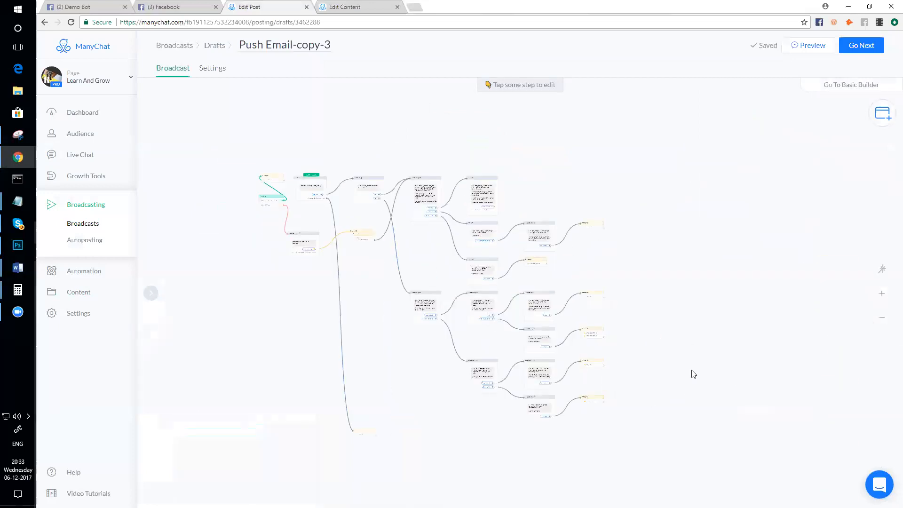
scroll(694, 374, "up", 5)
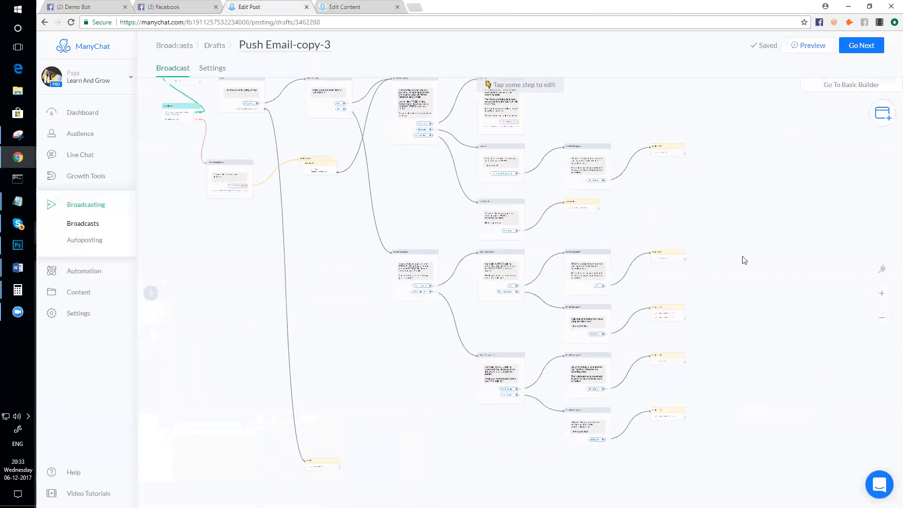
scroll(745, 260, "down", 1)
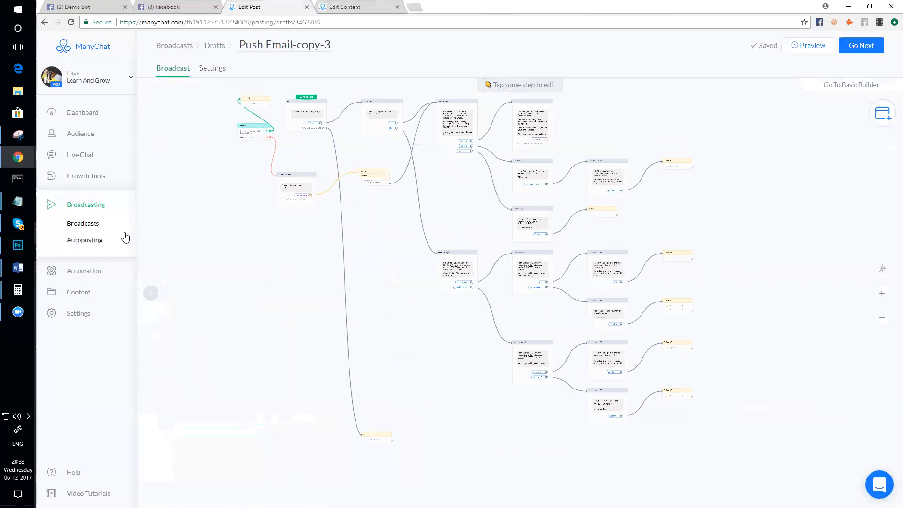
scroll(281, 157, "up", 2)
scroll(281, 156, "down", 2)
left_click(205, 73)
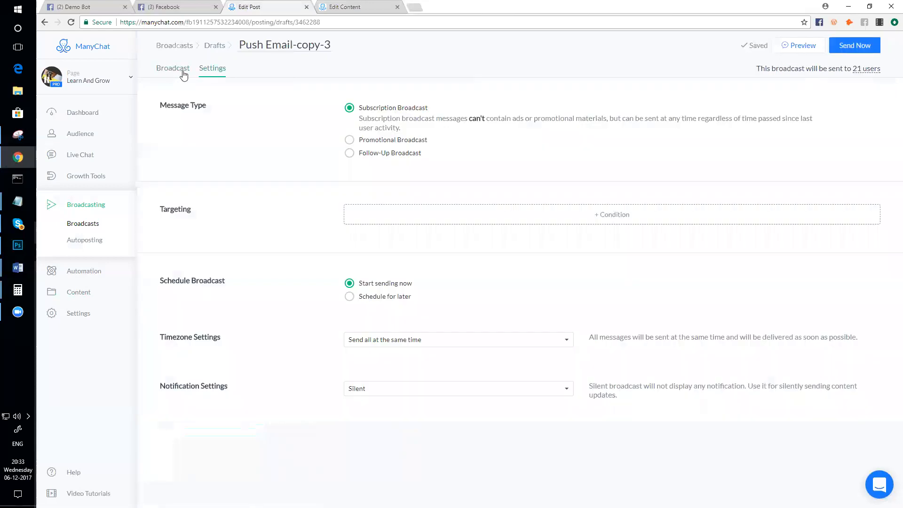
- Open the sent Push Email broadcast from the broadcasts list in a new tab
left_click(183, 73)
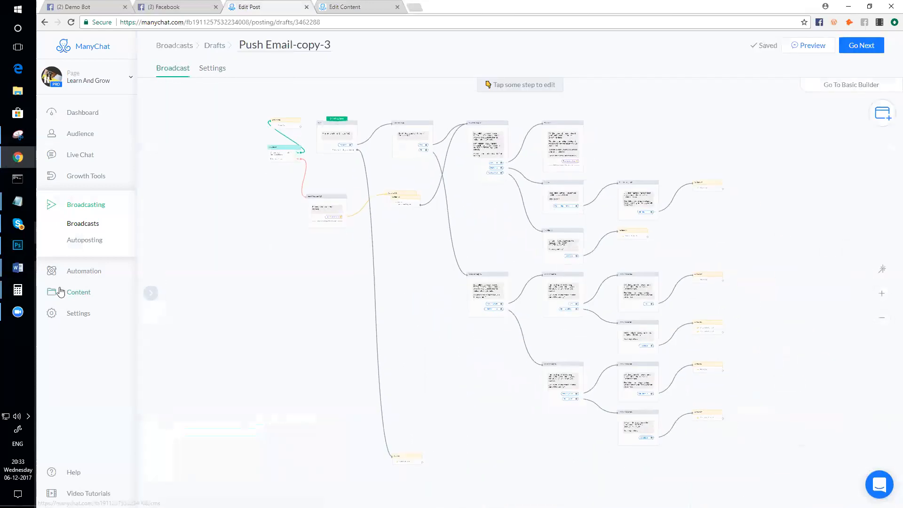
right_click(87, 224)
left_click(122, 229)
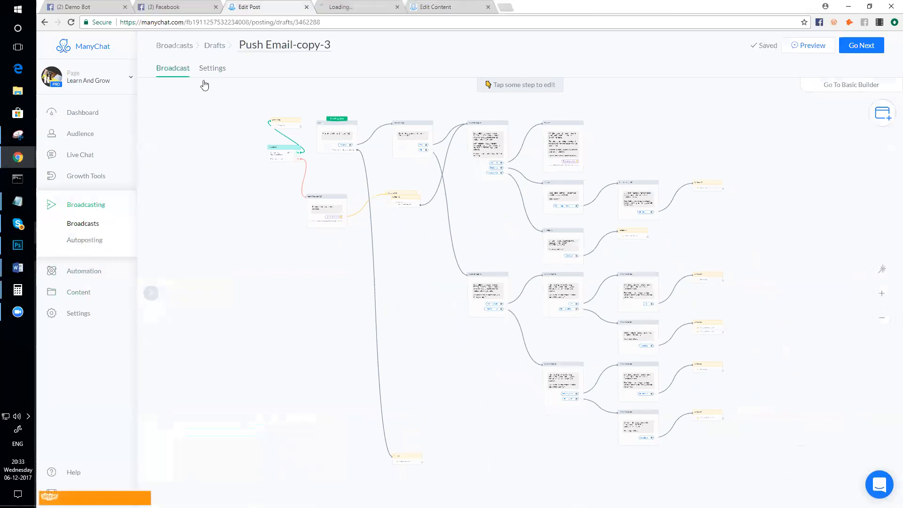
left_click_drag(343, 6, 273, 6)
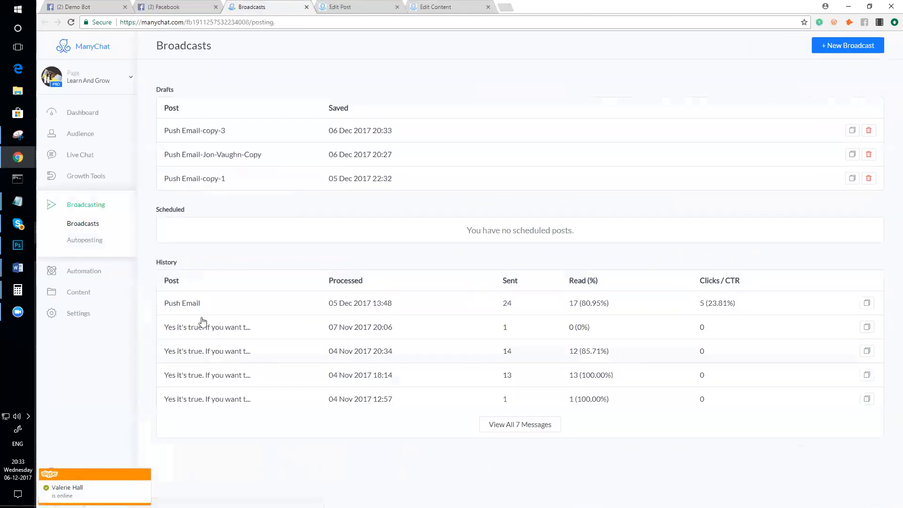
left_click(190, 304)
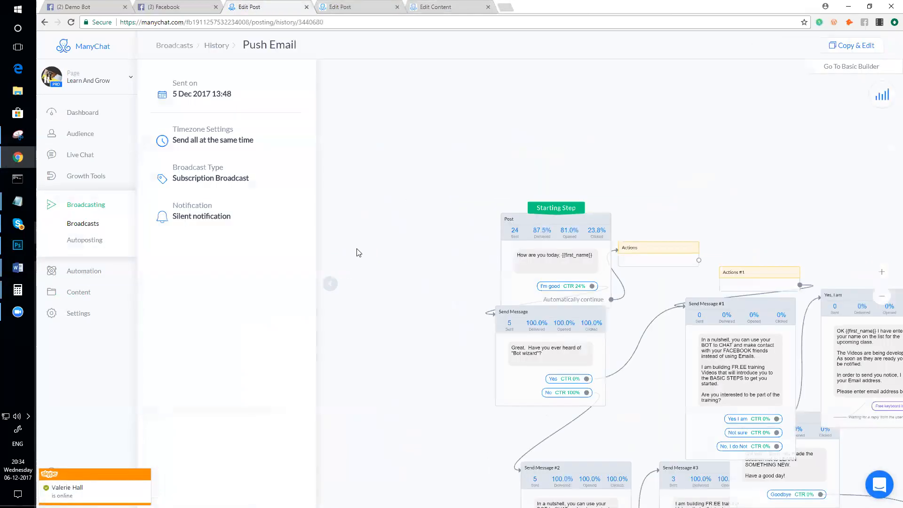
- Collapse the sent details, bring the starting step into view, and select its Actions step
left_click(328, 286)
scroll(361, 258, "up", 4)
scroll(360, 258, "up", 2)
left_click_drag(374, 216, 263, 413)
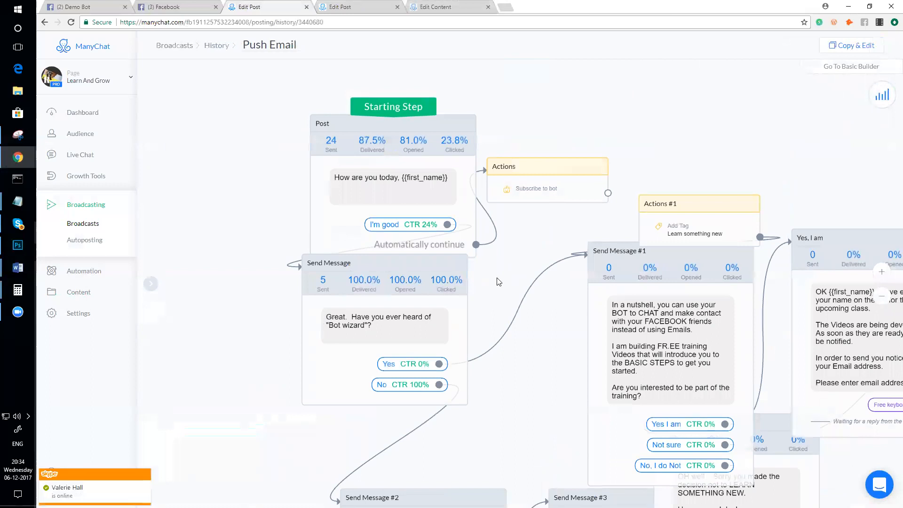
scroll(499, 276, "down", 2)
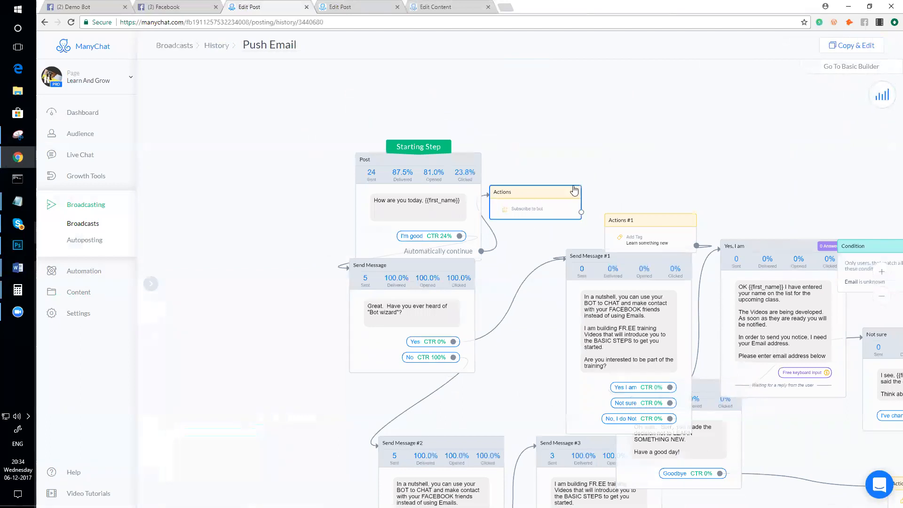
left_click(549, 193)
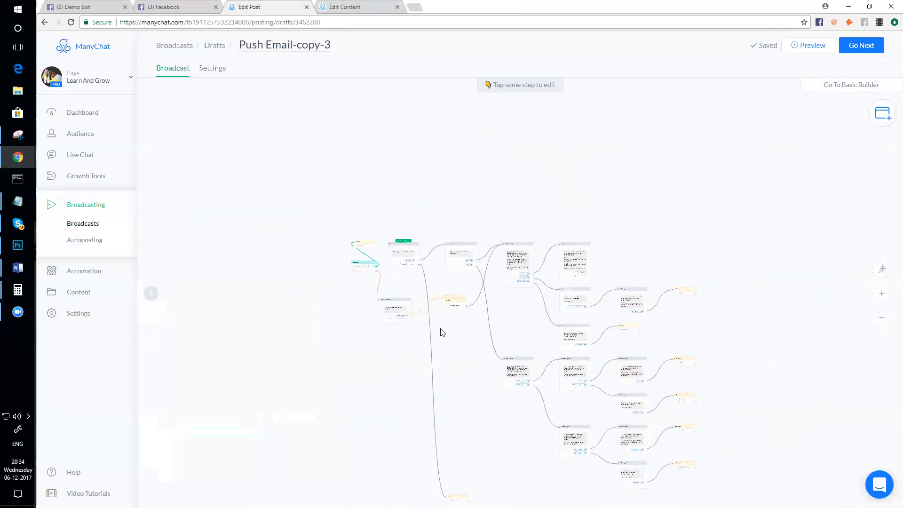
- Drag Actions #1 below Actions #10 and zoom out to view the whole Push Email-copy-3 flow
scroll(464, 367, "down", 1)
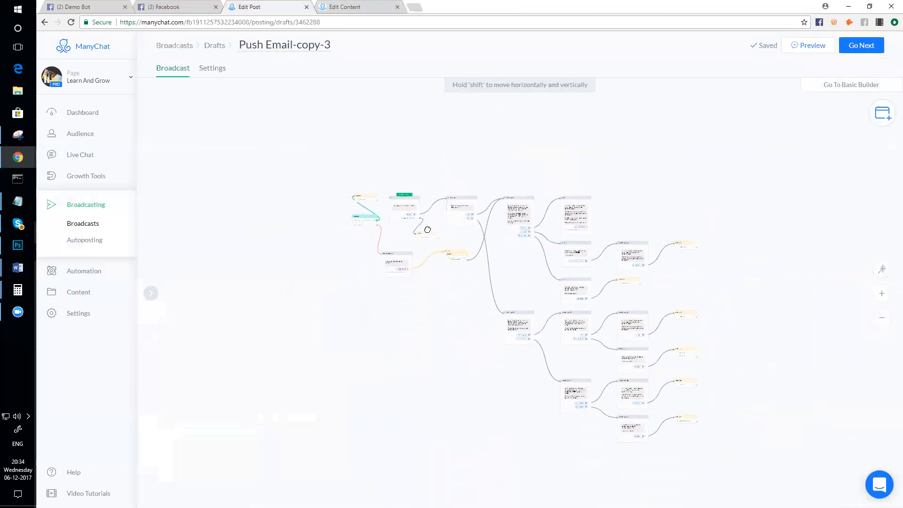
scroll(431, 228, "up", 3)
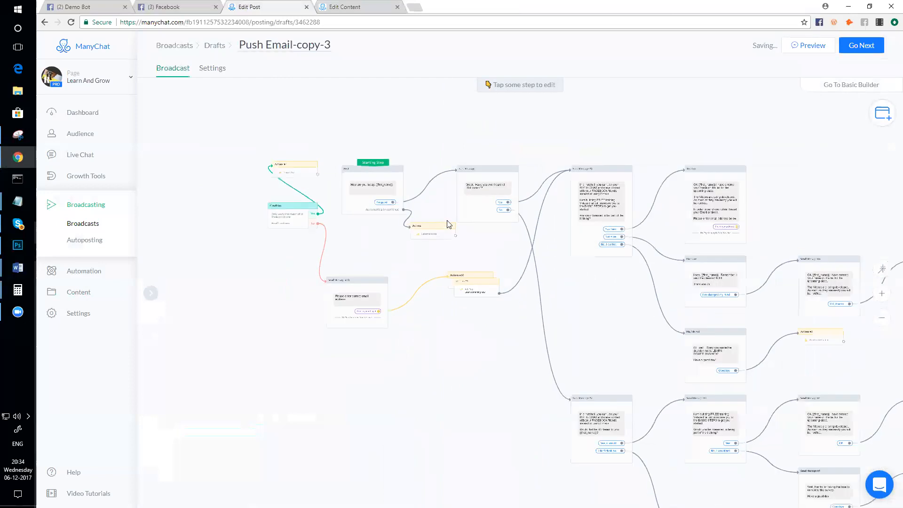
scroll(450, 224, "up", 1)
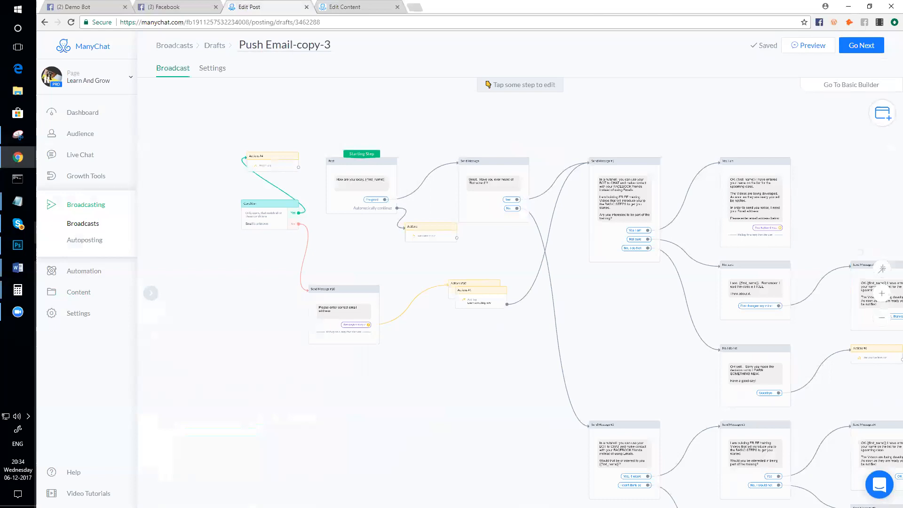
left_click_drag(480, 297, 490, 354)
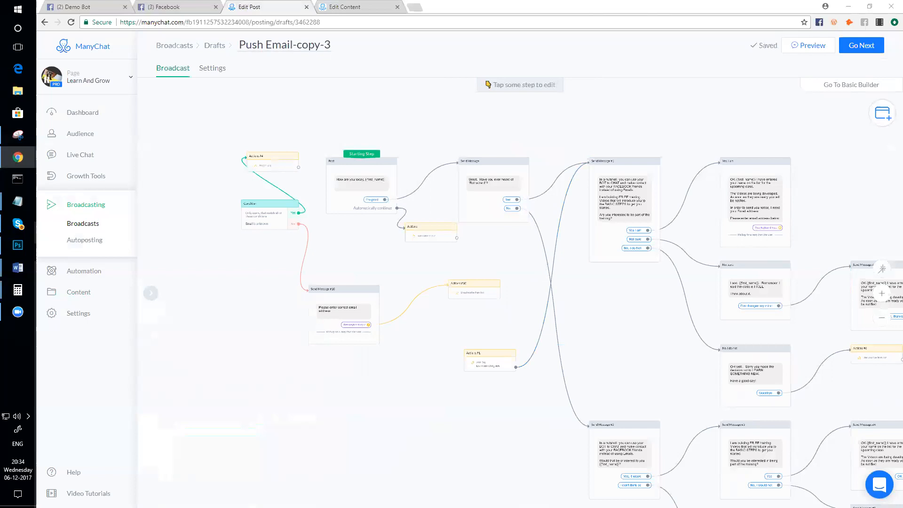
scroll(496, 286, "up", 1)
scroll(500, 363, "up", 1)
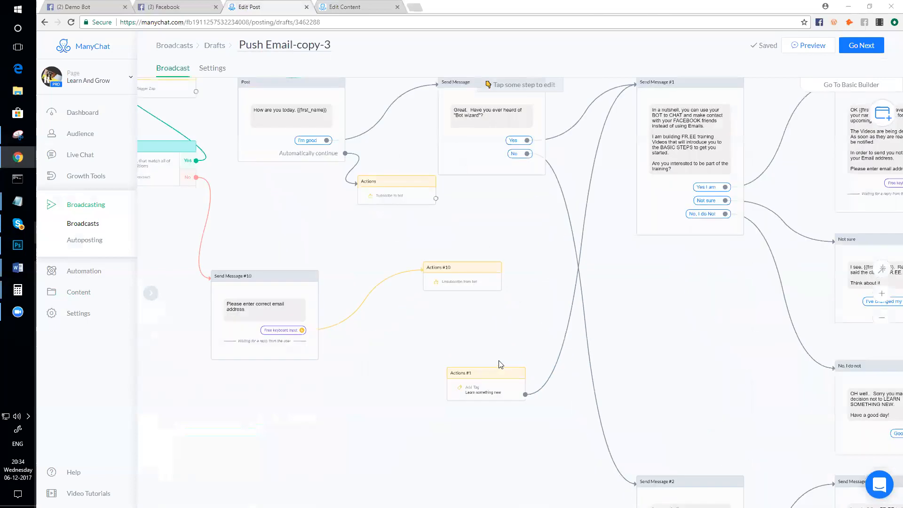
scroll(503, 363, "down", 1)
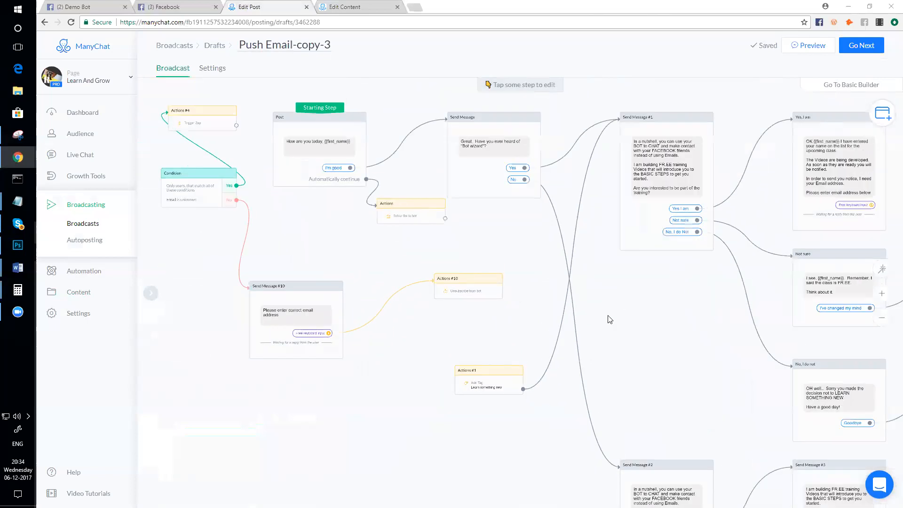
scroll(654, 339, "down", 1)
scroll(676, 343, "down", 1)
scroll(550, 278, "down", 1)
scroll(476, 252, "down", 2)
scroll(476, 251, "down", 1)
scroll(476, 252, "down", 1)
left_click_drag(403, 365, 428, 372)
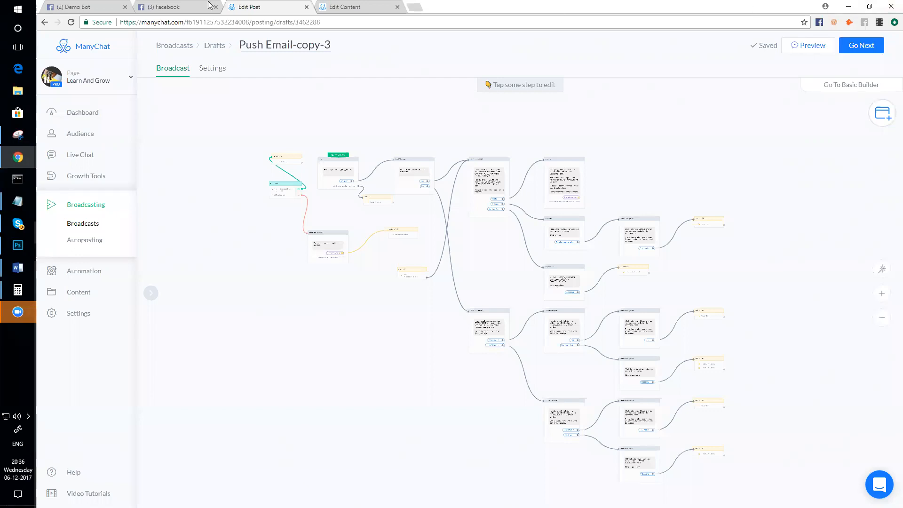
- Switch to Facebook and open the chat contact's profile page and profile picture
left_click(169, 7)
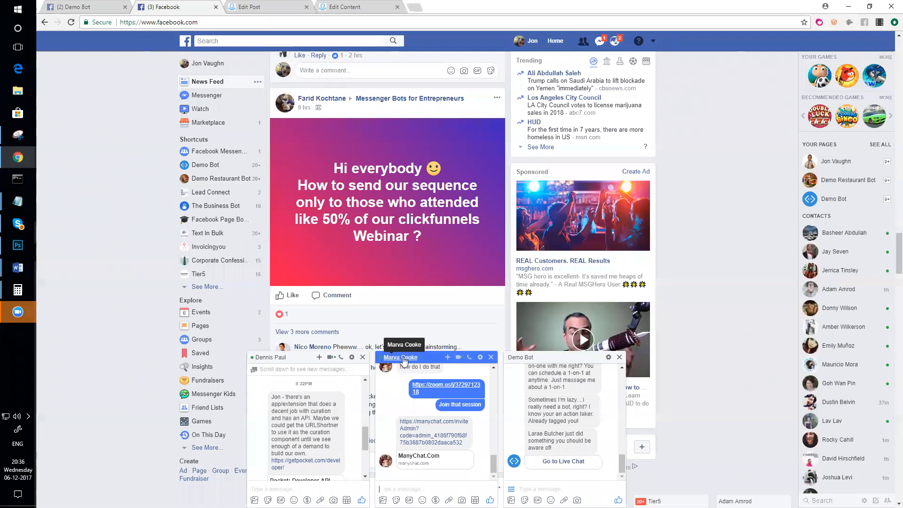
left_click(396, 357)
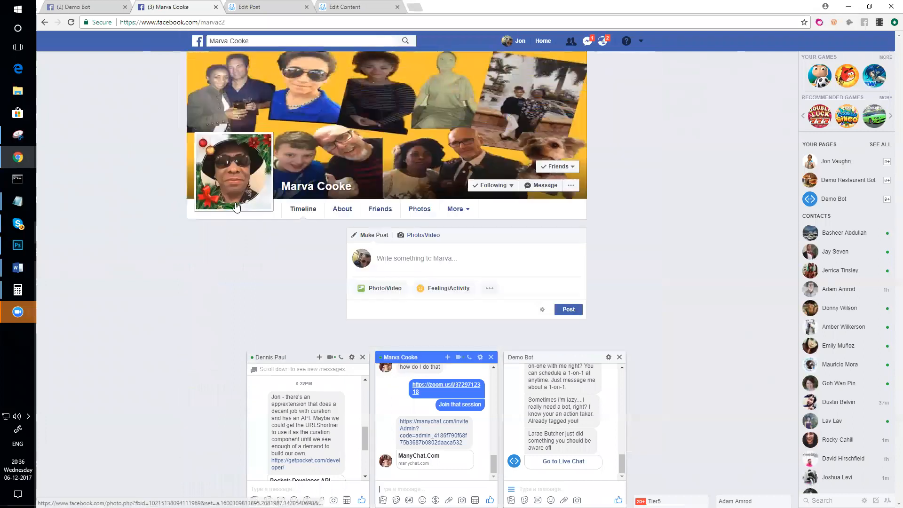
left_click(229, 197)
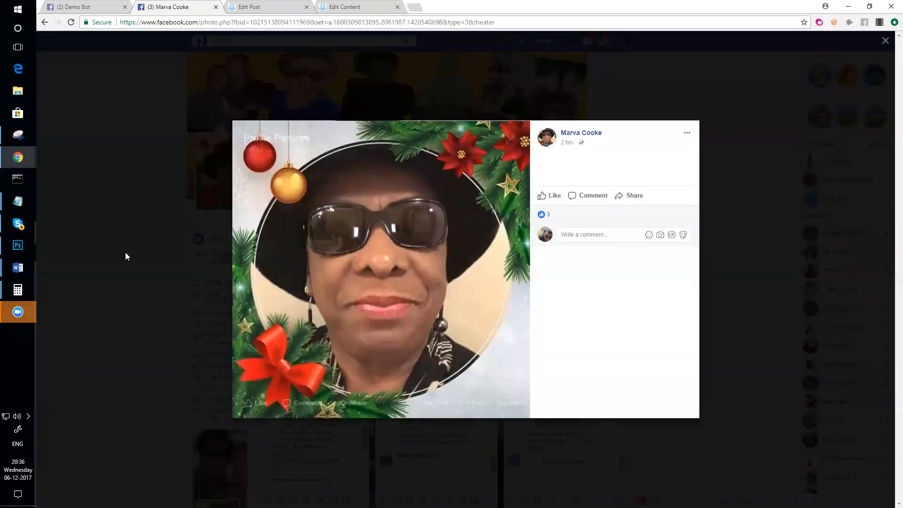
left_click(111, 252)
- Scroll through the contact's profile Timeline
scroll(135, 253, "down", 10)
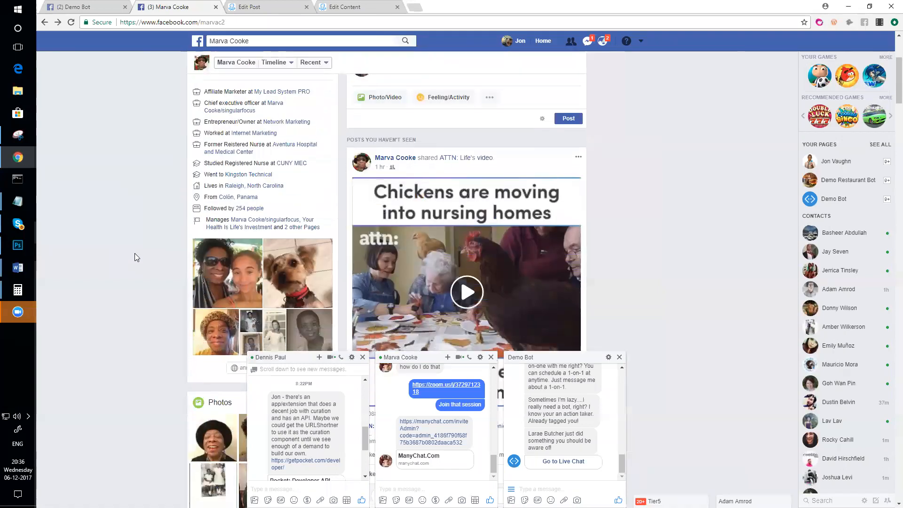
scroll(135, 261, "down", 3)
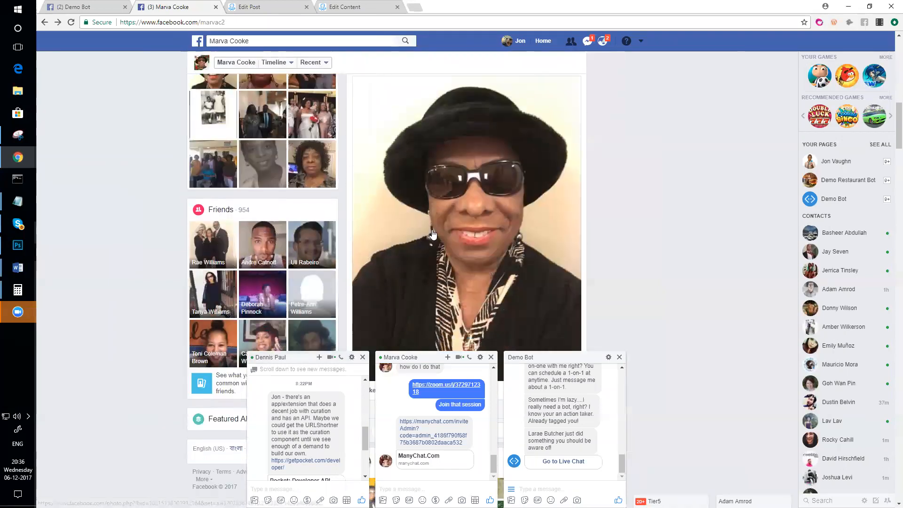
scroll(458, 192, "down", 3)
scroll(459, 192, "up", 3)
scroll(459, 192, "down", 10)
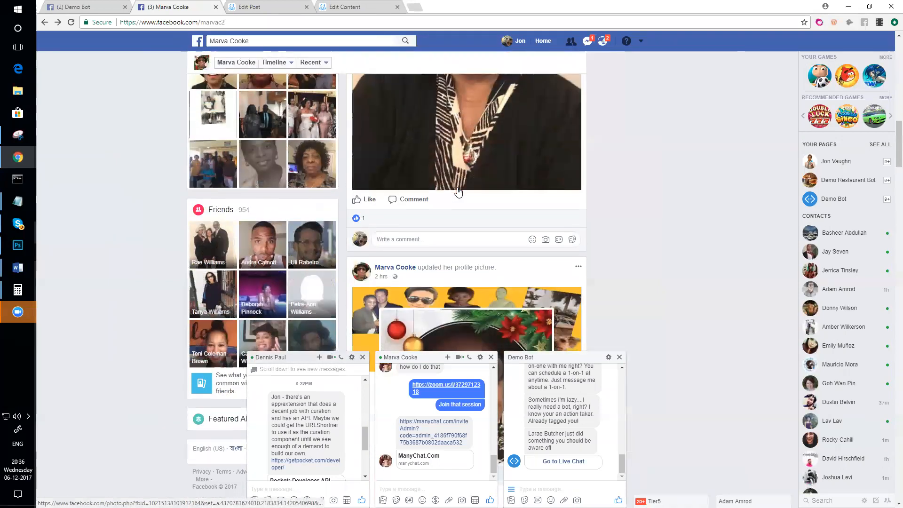
scroll(459, 192, "down", 10)
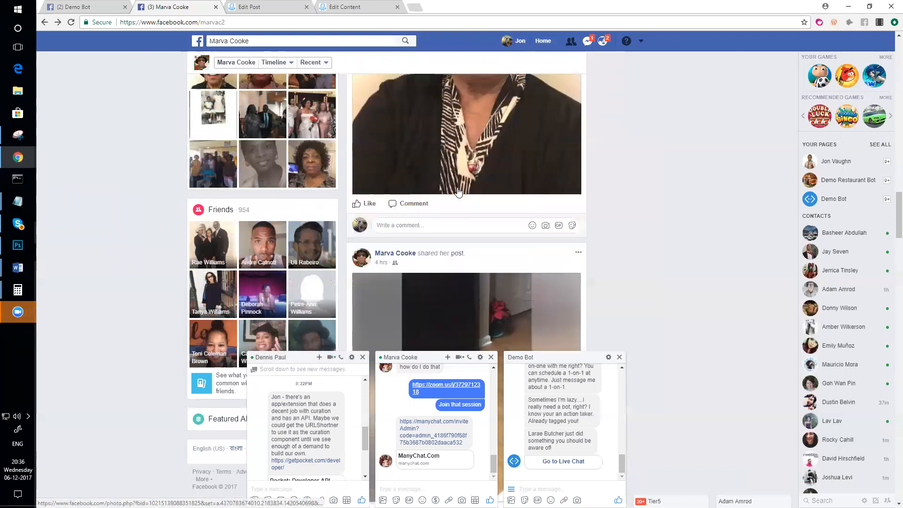
scroll(459, 192, "down", 15)
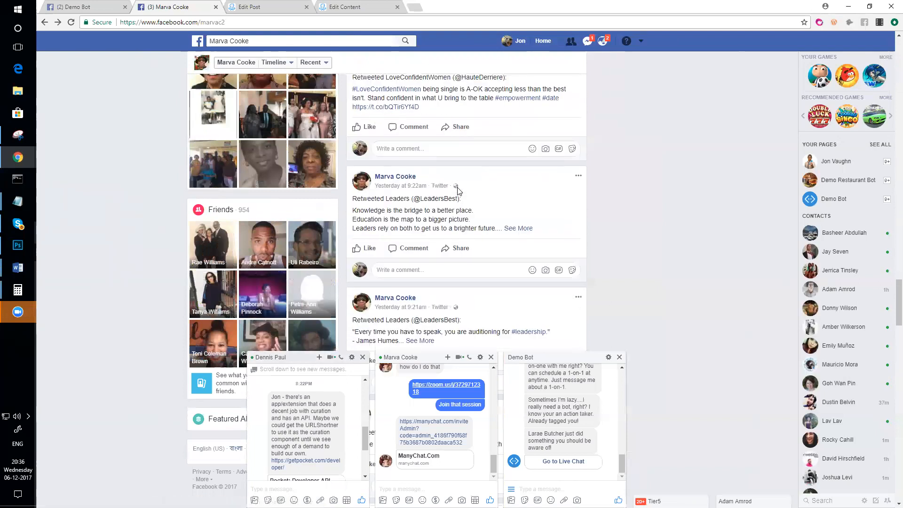
scroll(459, 191, "down", 8)
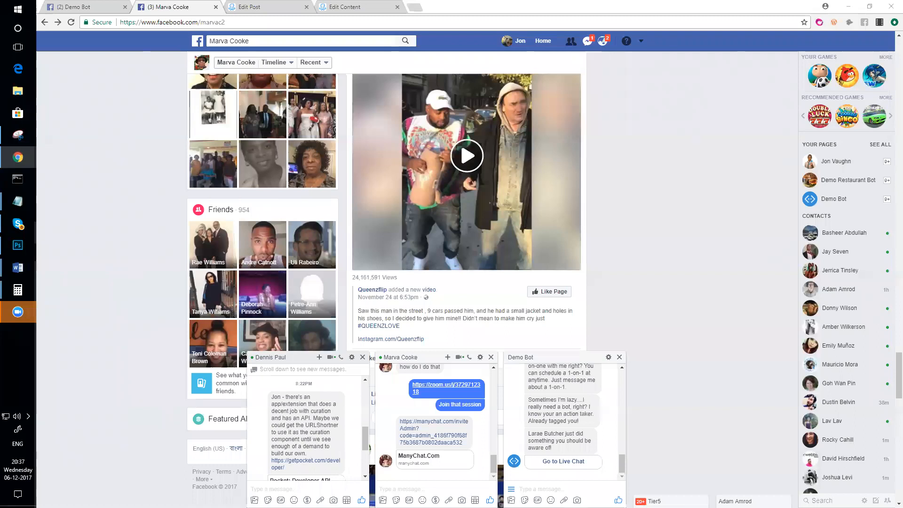
scroll(470, 209, "up", 15)
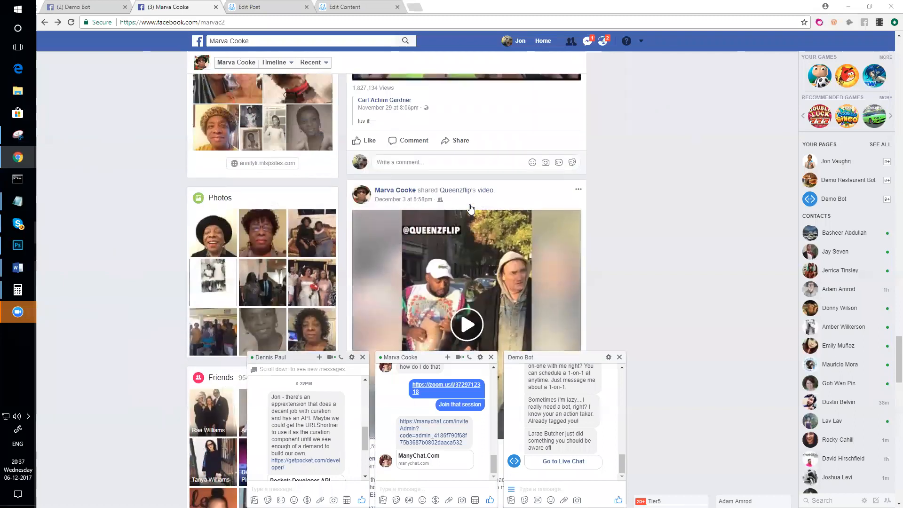
scroll(471, 209, "up", 12)
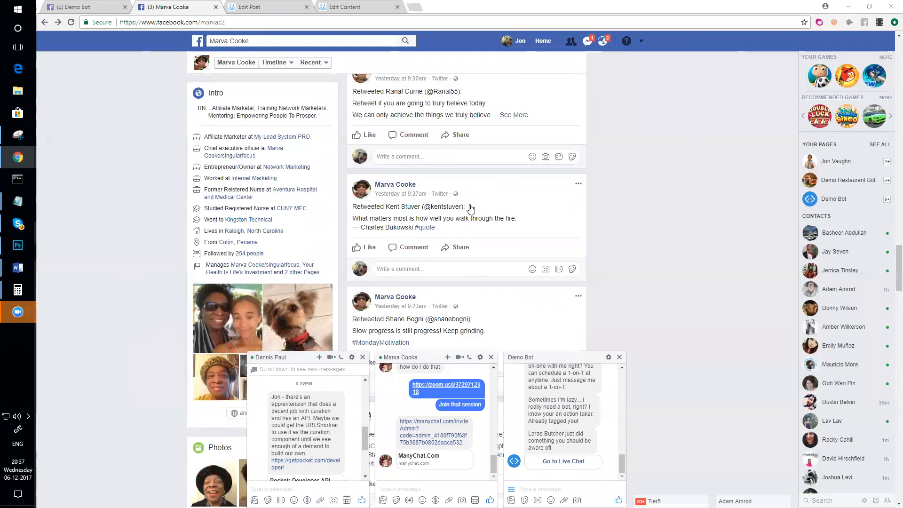
scroll(471, 209, "down", 5)
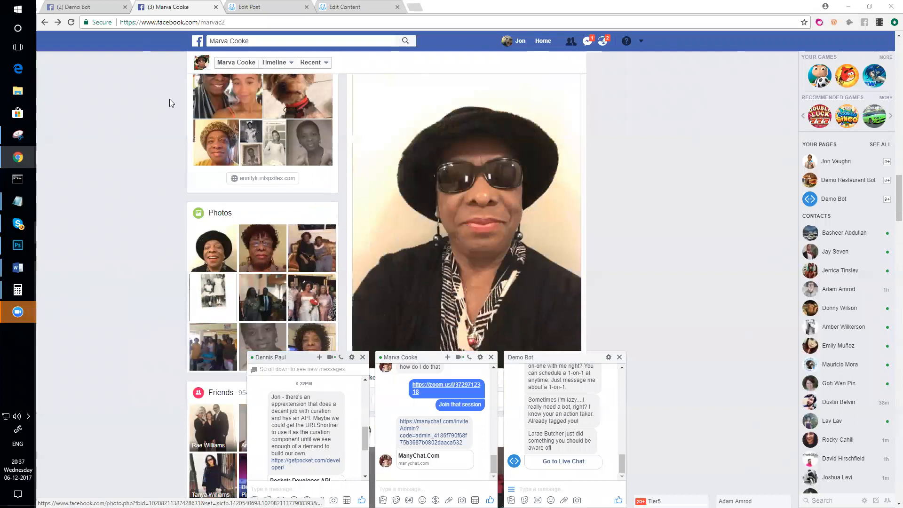
scroll(459, 194, "up", 1)
scroll(459, 194, "up", 15)
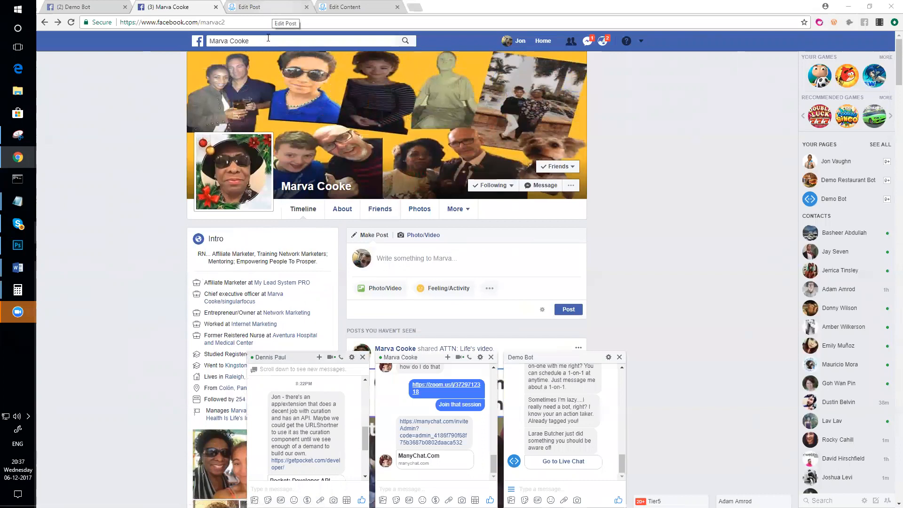
- Bring the ManyChat broadcast flow builder back to the front
left_click(245, 8)
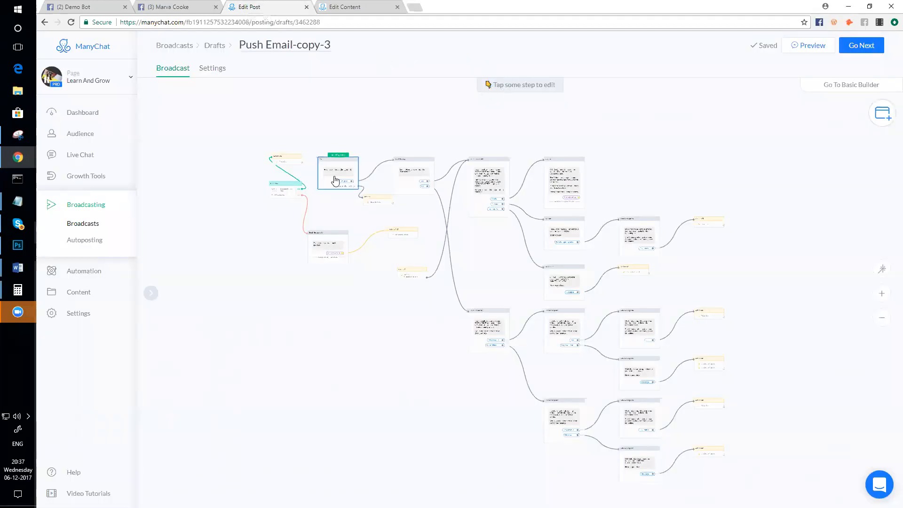
scroll(329, 198, "down", 2)
scroll(369, 246, "up", 3)
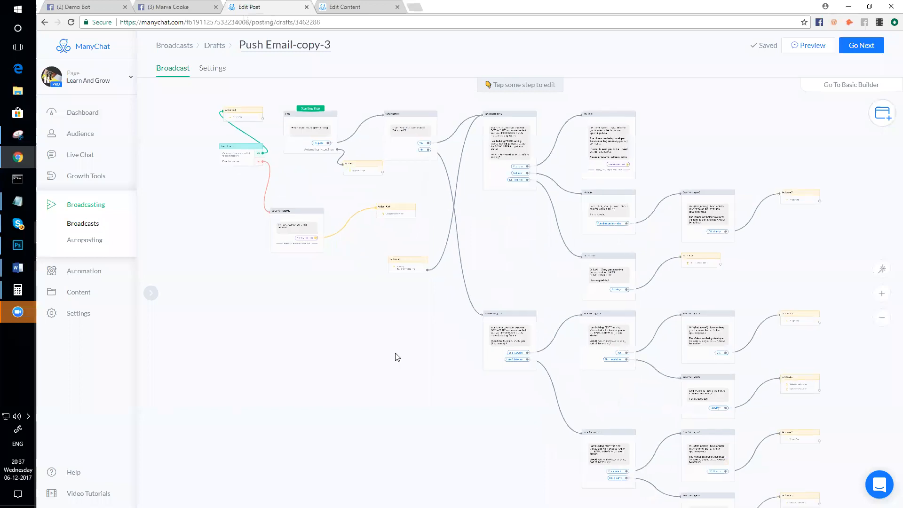
scroll(386, 245, "up", 1)
scroll(391, 247, "down", 1)
scroll(396, 246, "up", 1)
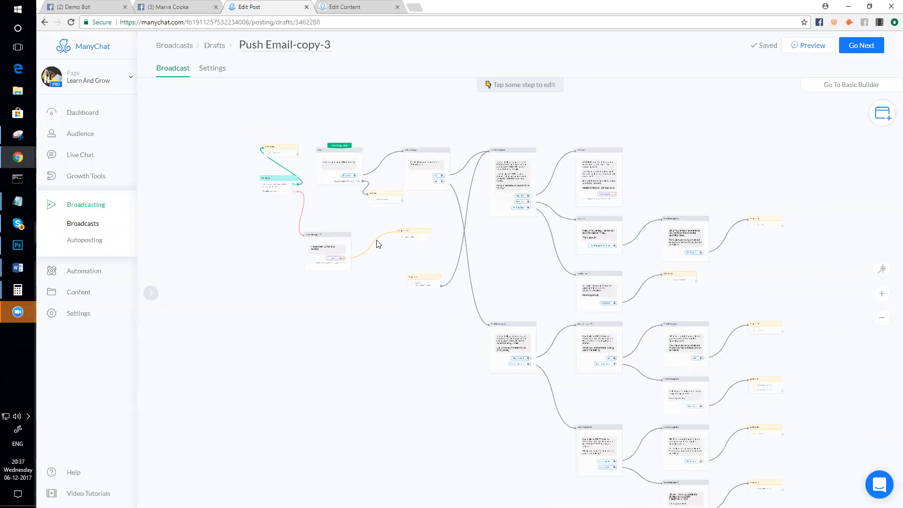
- In the Push Email - Content editor, marquee-select the flow's steps and press Delete
left_click(343, 3)
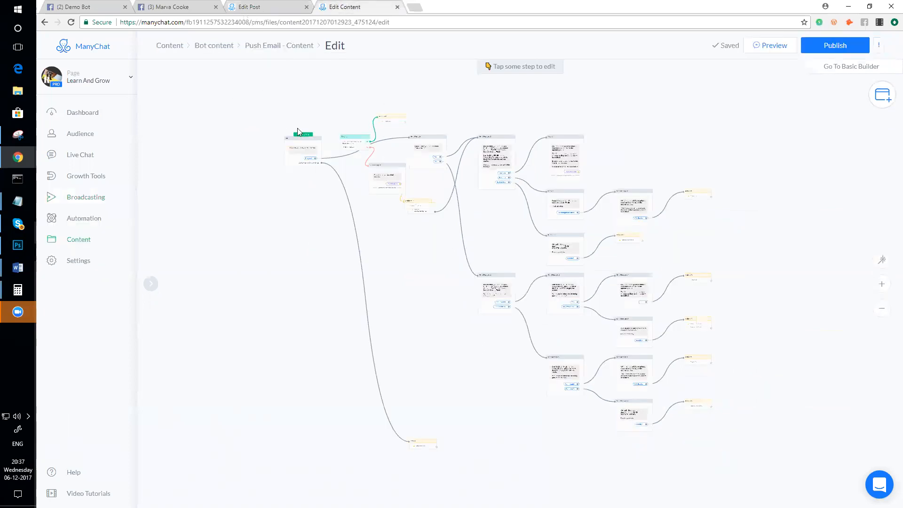
scroll(282, 115, "down", 1)
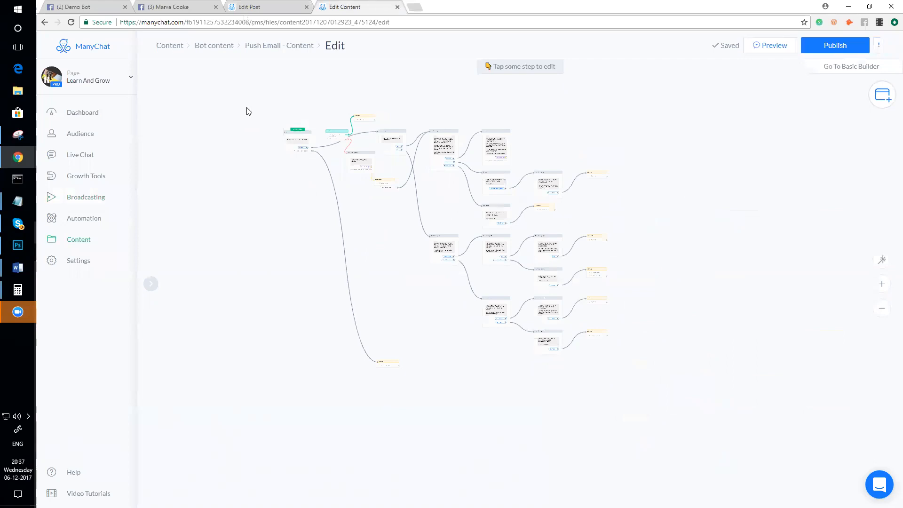
left_click_drag(252, 103, 671, 405)
key("Delete")
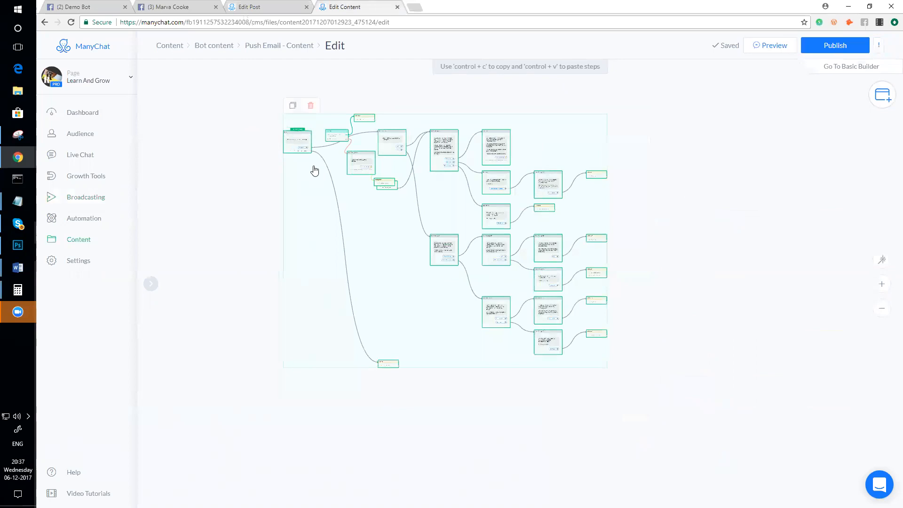
scroll(311, 199, "up", 2)
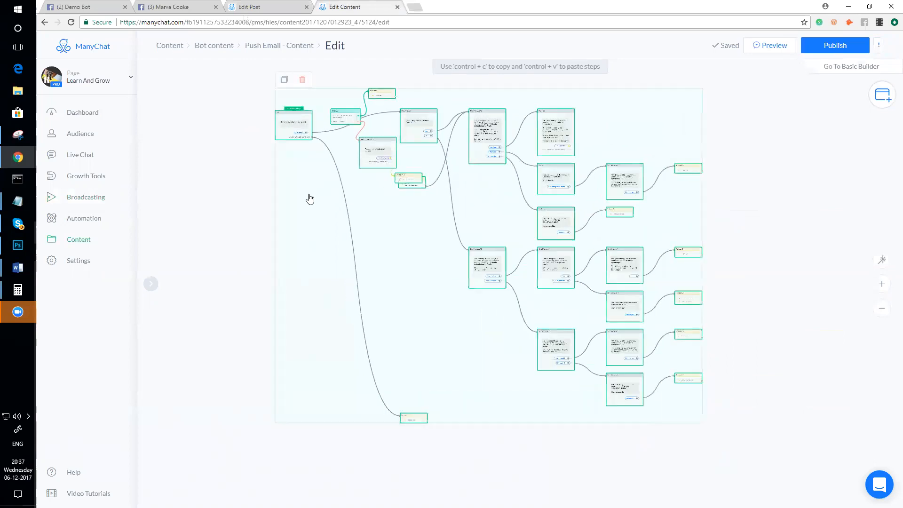
scroll(310, 199, "up", 1)
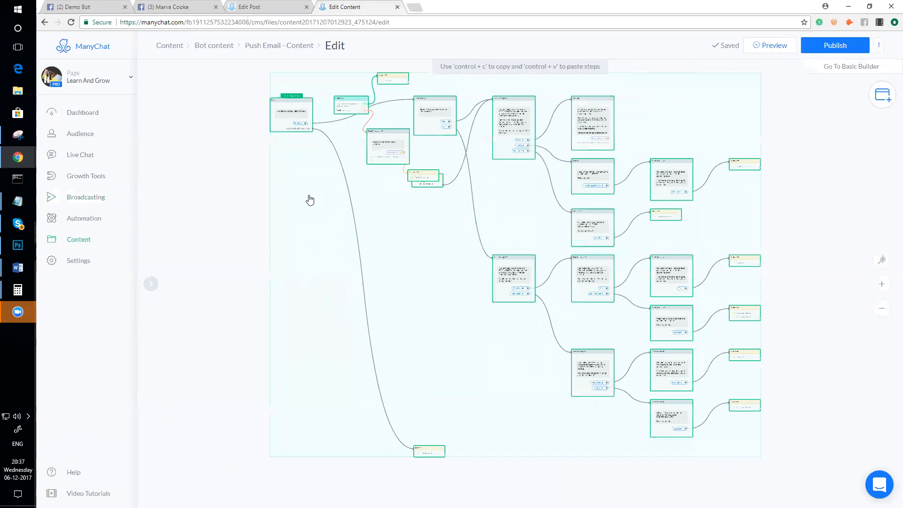
scroll(310, 200, "down", 3)
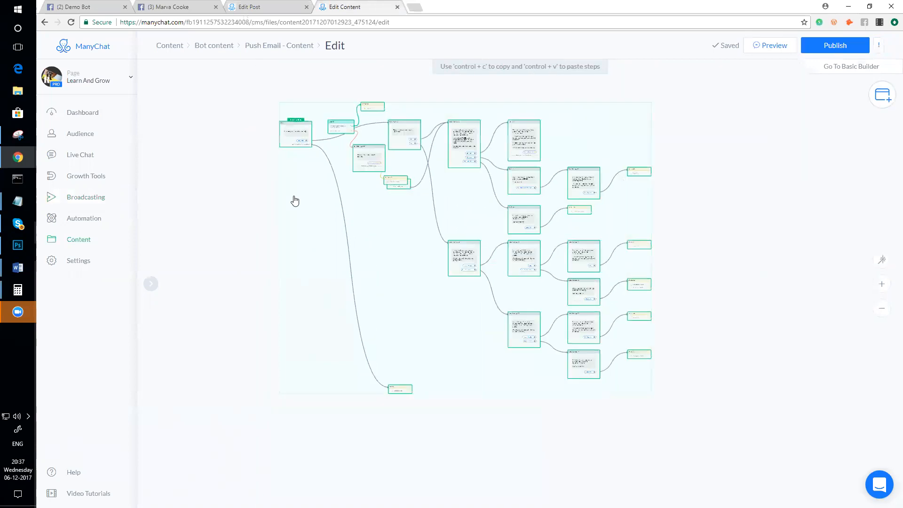
- Reselect every step except Start, delete and confirm, then go back to Push Email-copy-3
left_click(248, 186)
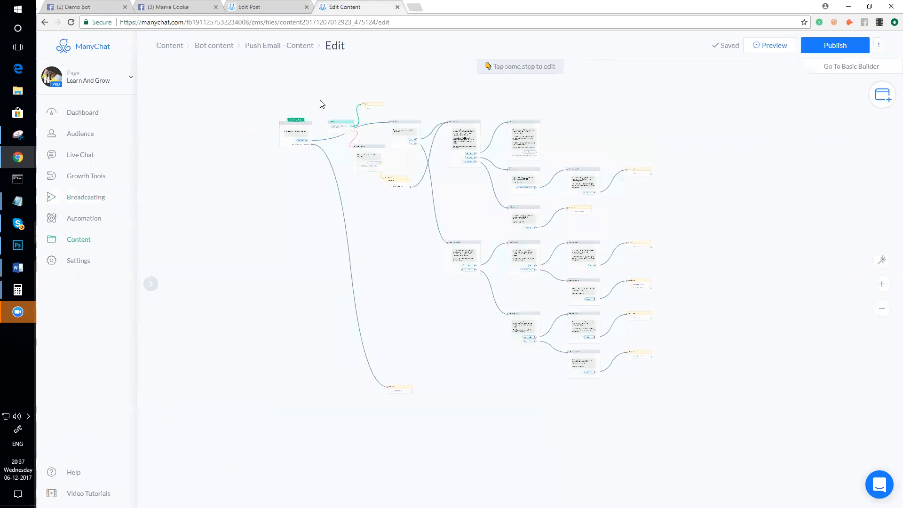
left_click_drag(392, 168, 329, 121)
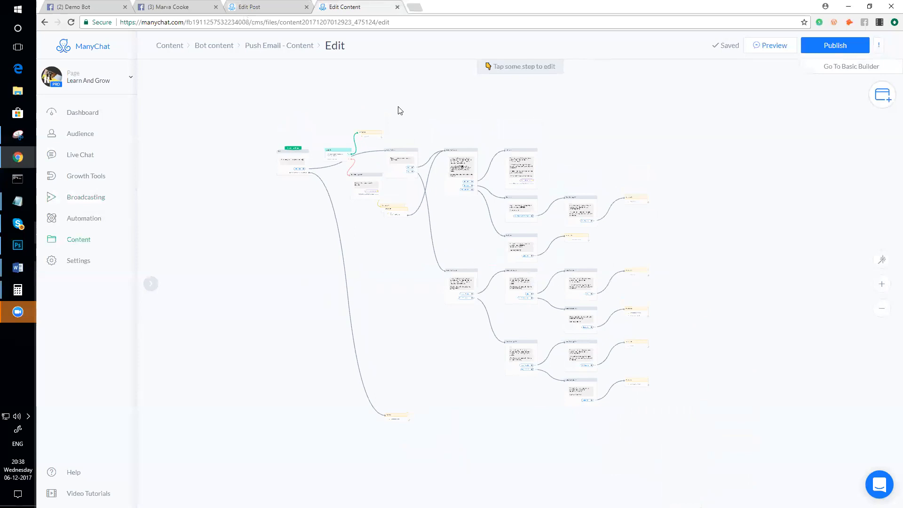
left_click_drag(331, 104, 674, 449)
key("Delete")
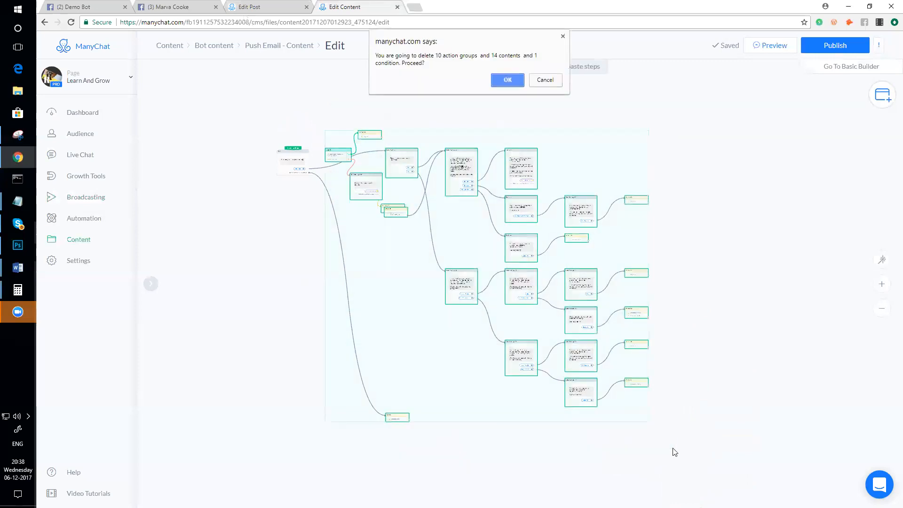
key("Return")
left_click(252, 6)
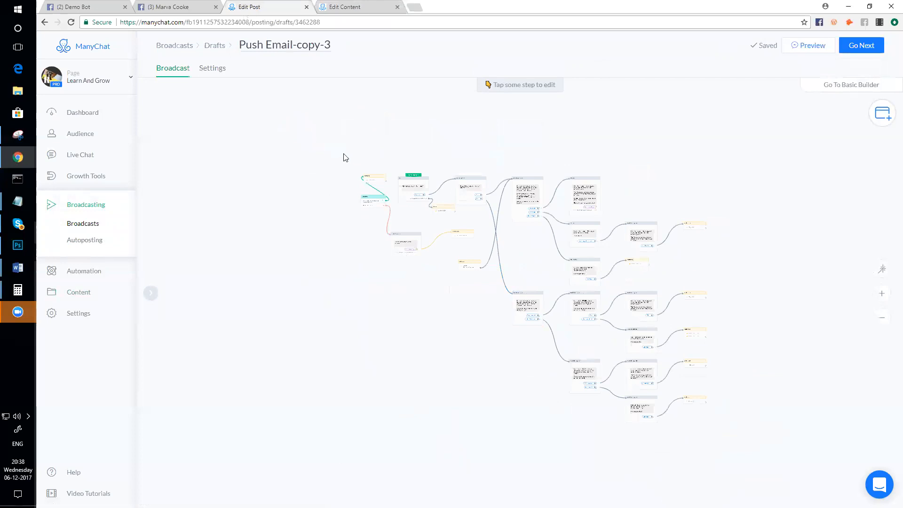
- Select and copy the entire Push Email-copy-3 flow, then go to the Bot Content list
left_click_drag(340, 152, 751, 434)
mouse_move(502, 194)
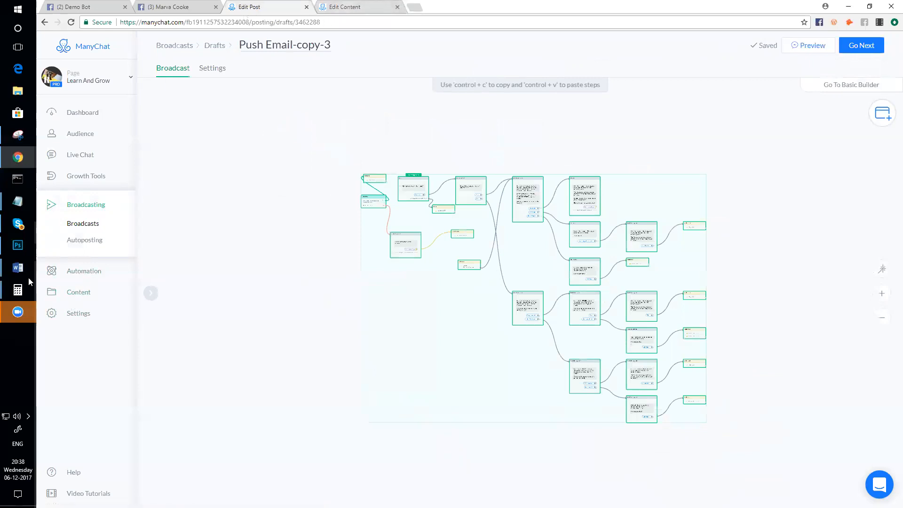
left_click(74, 291)
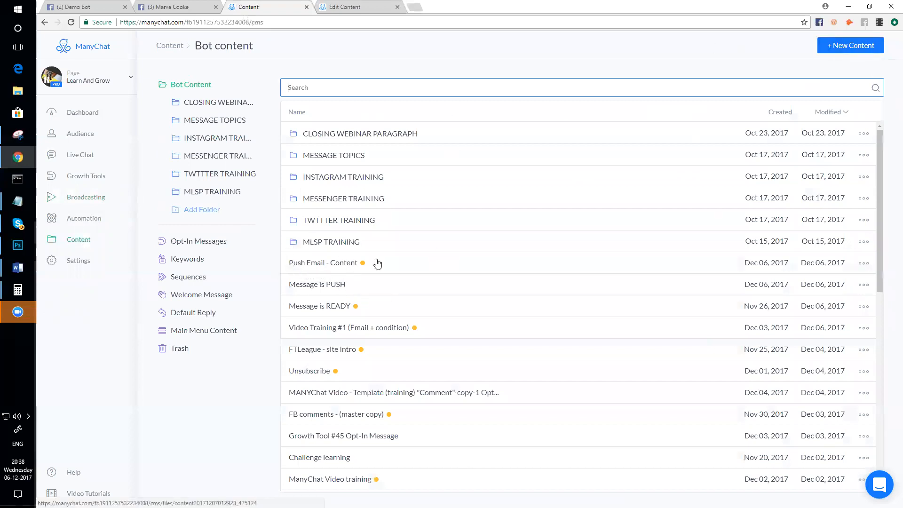
- Open Push Email - Content and place the pasted broadcast steps beside the starting step
left_click(324, 263)
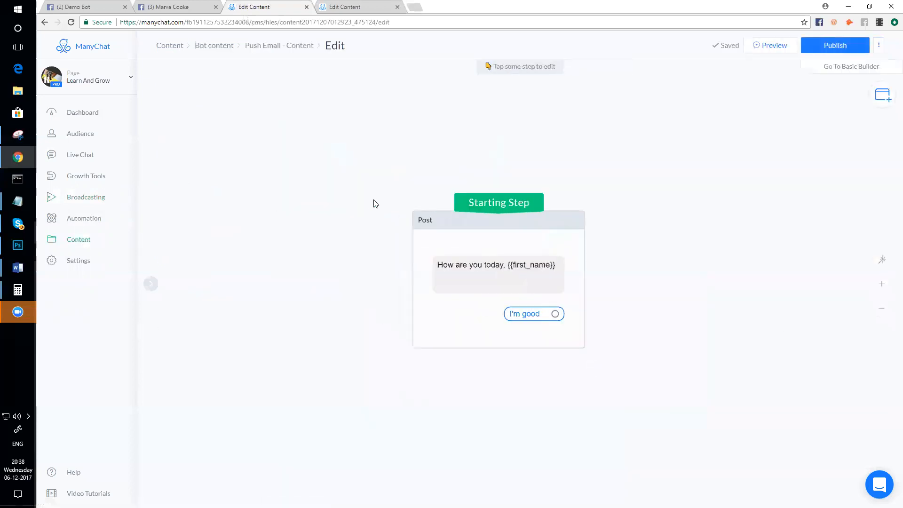
scroll(499, 216, "down", 5)
left_click_drag(493, 224, 260, 174)
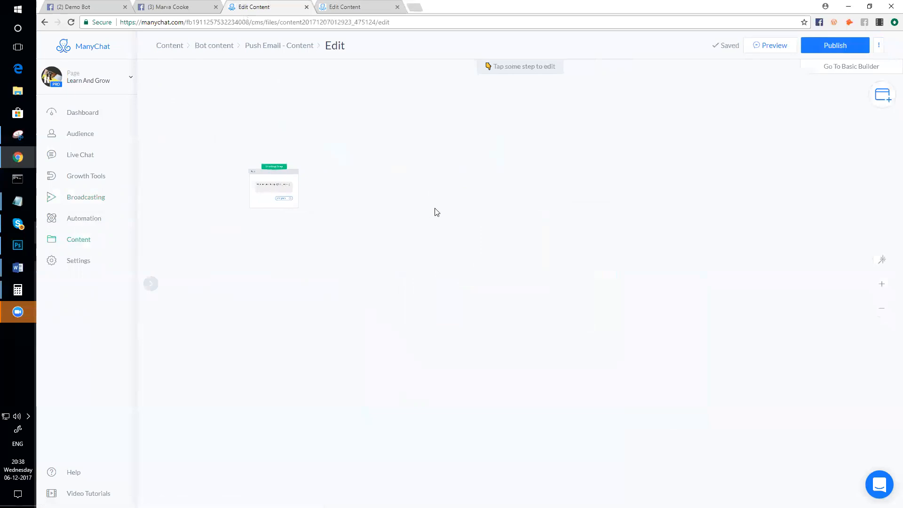
left_click_drag(583, 325, 417, 165)
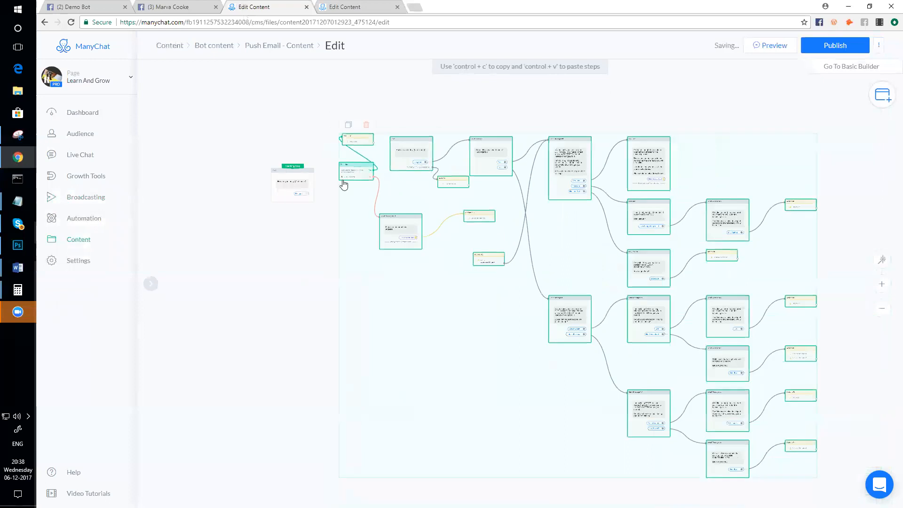
left_click(281, 222)
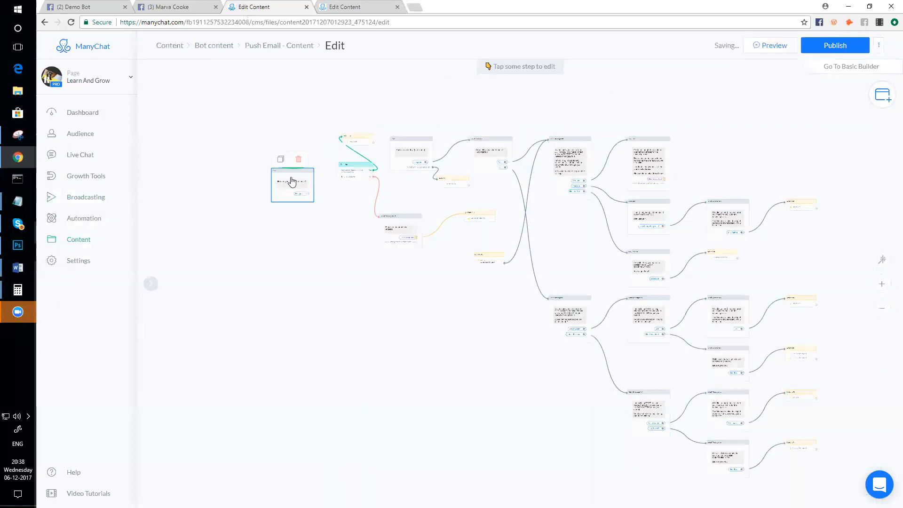
scroll(400, 170, "up", 3)
scroll(400, 169, "down", 2)
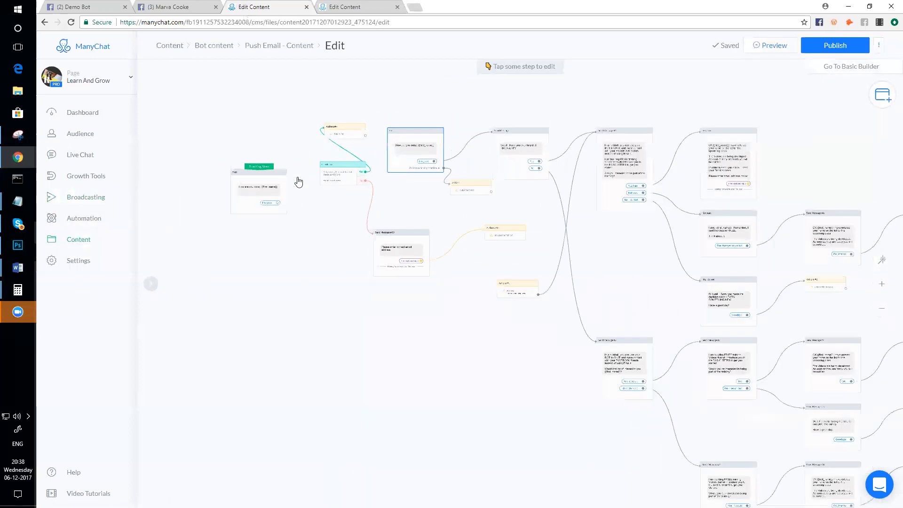
- Make the pasted first message the starting step and delete the old greeting Post card
left_click_drag(269, 167, 423, 131)
left_click(258, 158)
left_click(506, 72)
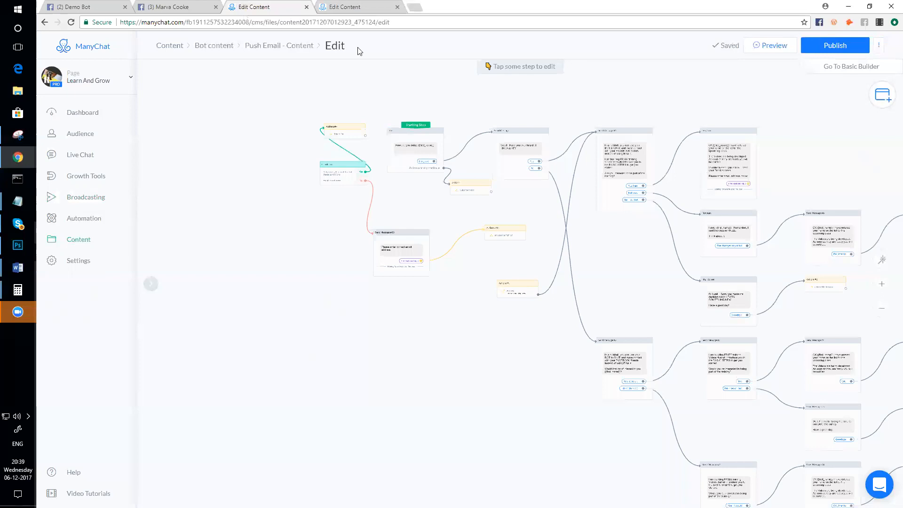
left_click(362, 6)
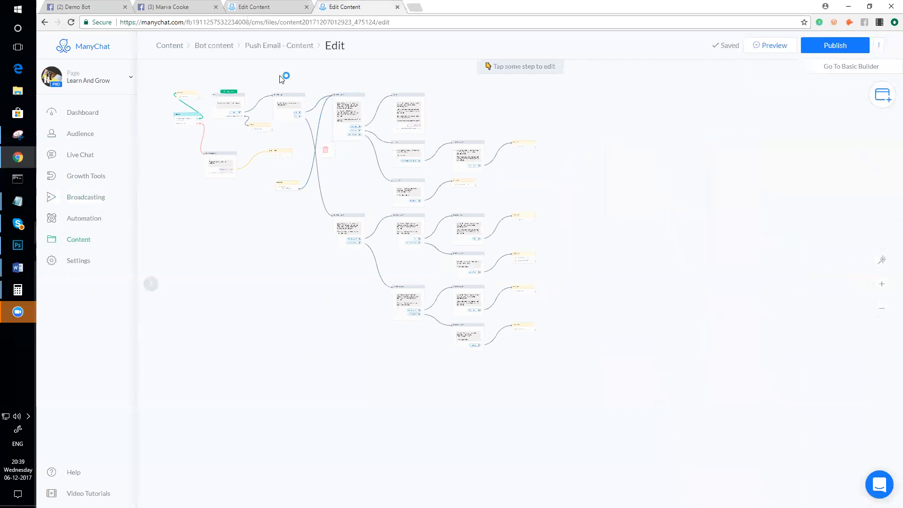
left_click(269, 6)
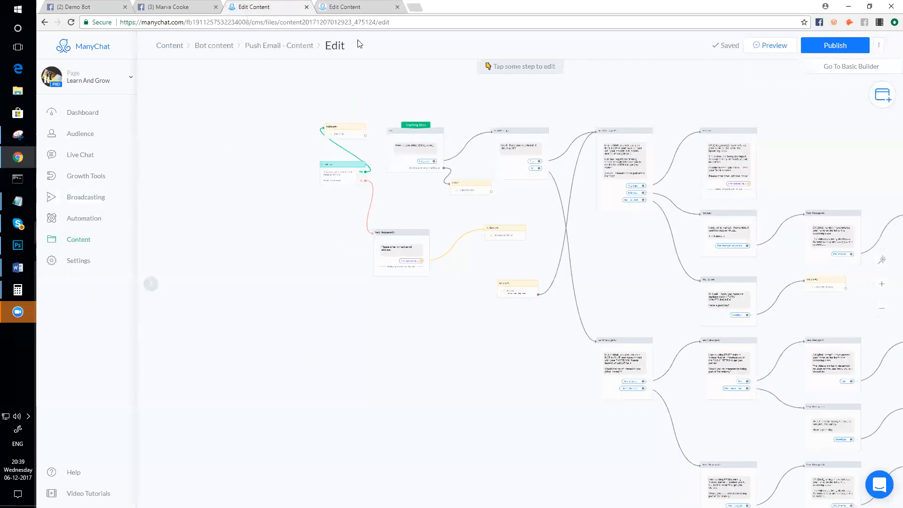
left_click(354, 5)
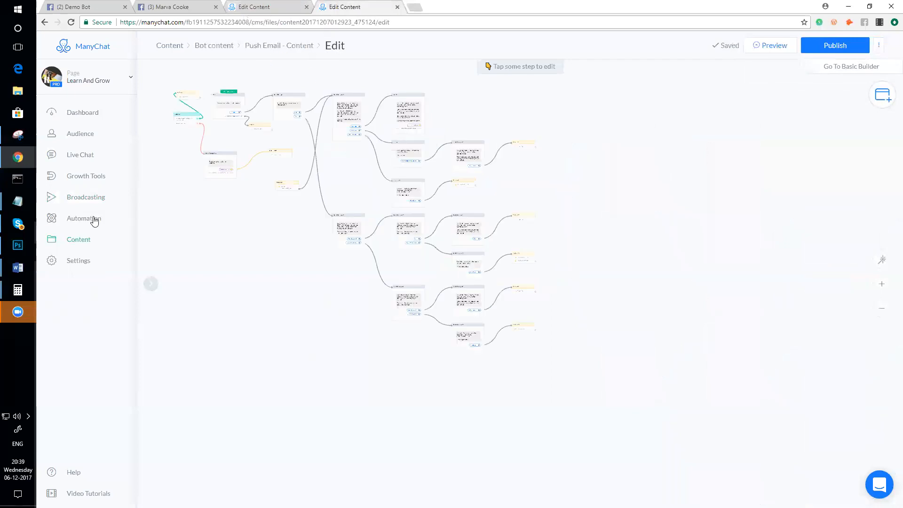
- Create a new Facebook Ads JSON growth tool named 'Push Email - JSON'
left_click(75, 182)
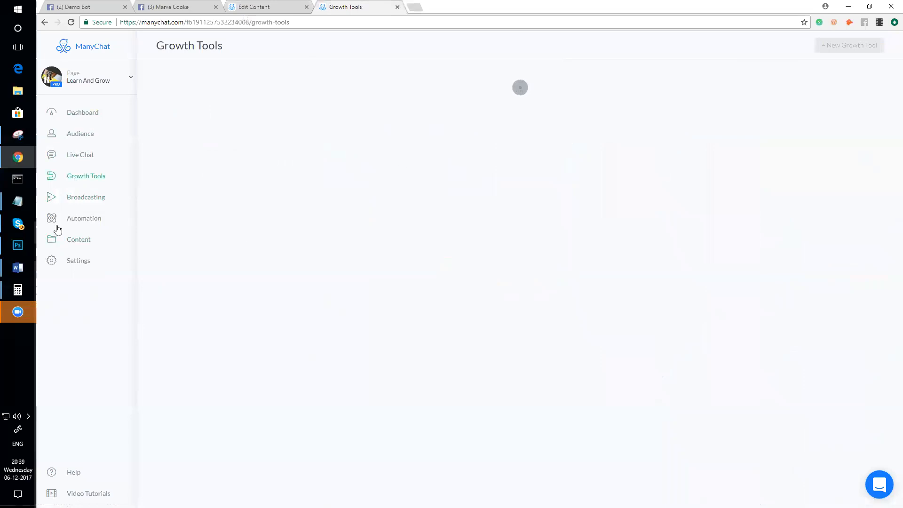
left_click(840, 47)
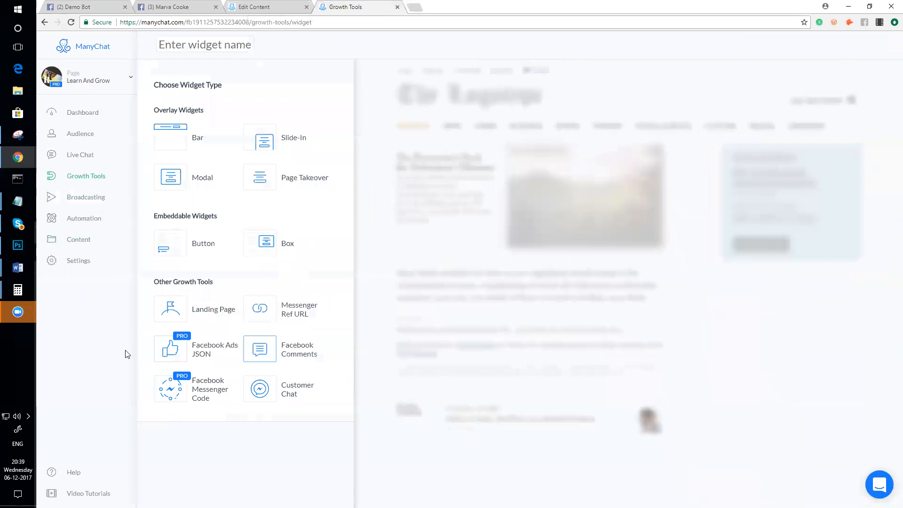
left_click(175, 352)
left_click(257, 46)
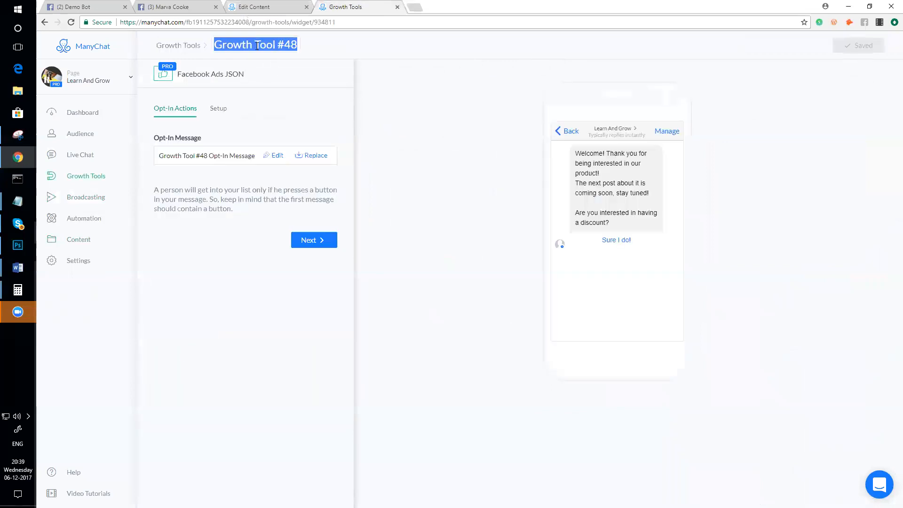
type("Push")
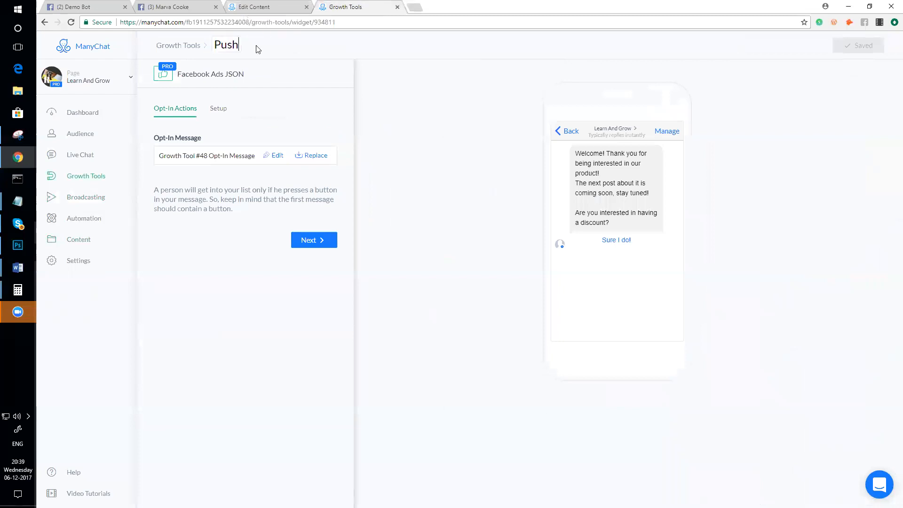
type(" Email - JSON")
key("Return")
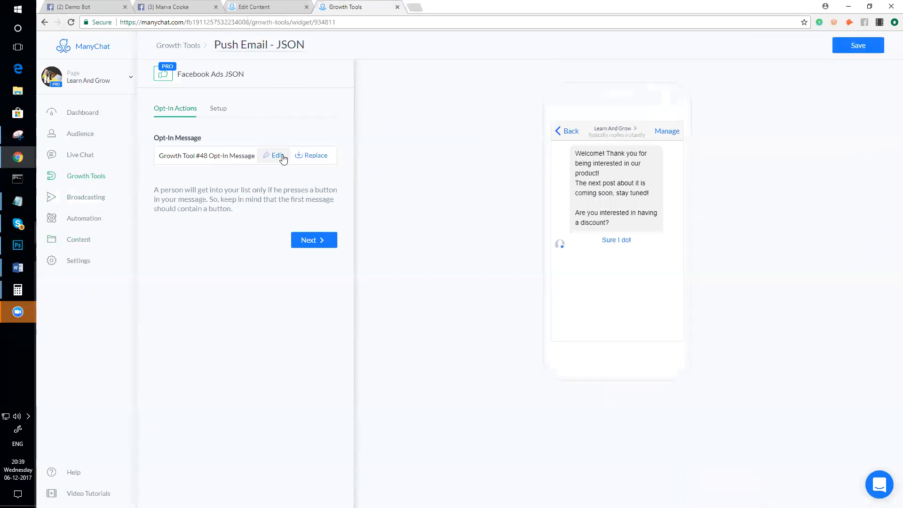
- Open the Content section in a new browser tab and switch to it
right_click(87, 247)
left_click(108, 247)
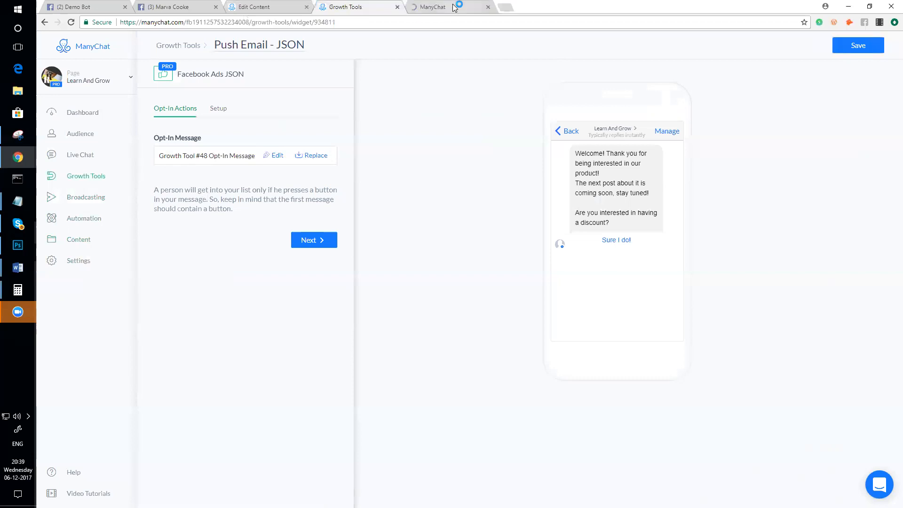
key("ctrl+Tab")
- Create new content called Push Email - JSON and switch to its visual flow canvas
left_click(843, 45)
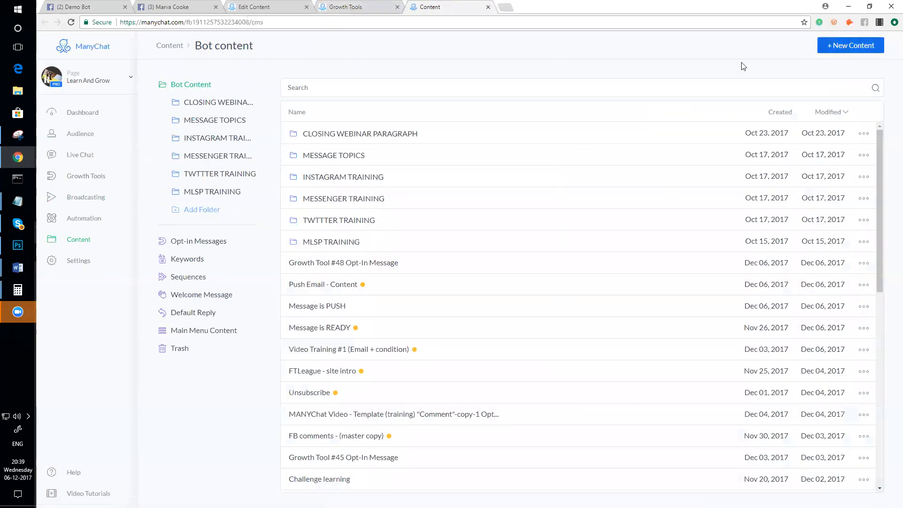
type("PS")
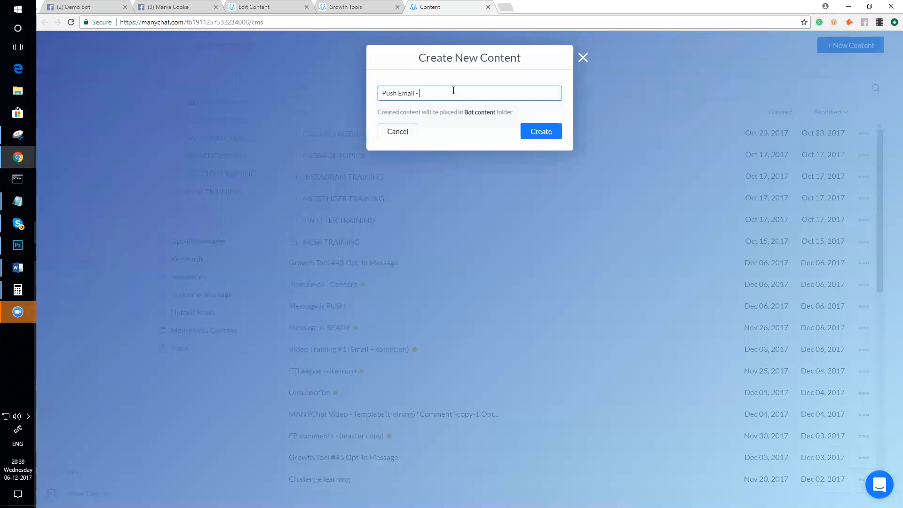
key("Return")
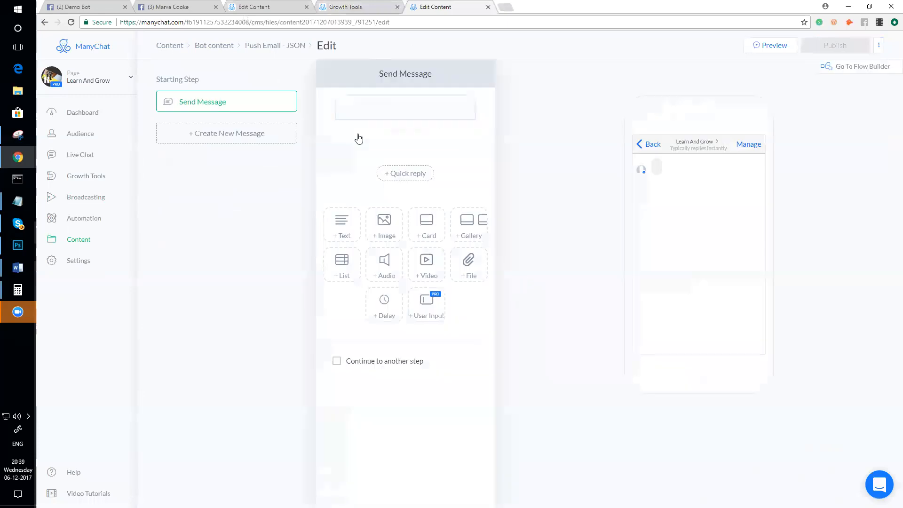
left_click(850, 66)
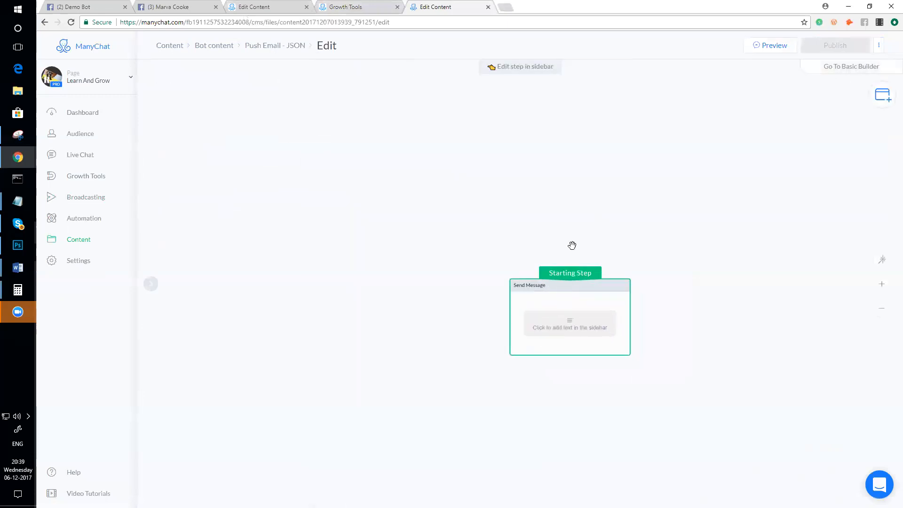
- Paste the copied broadcast flow onto the canvas and make its Post step the starting step
left_click_drag(525, 242, 356, 158)
scroll(395, 190, "down", 10)
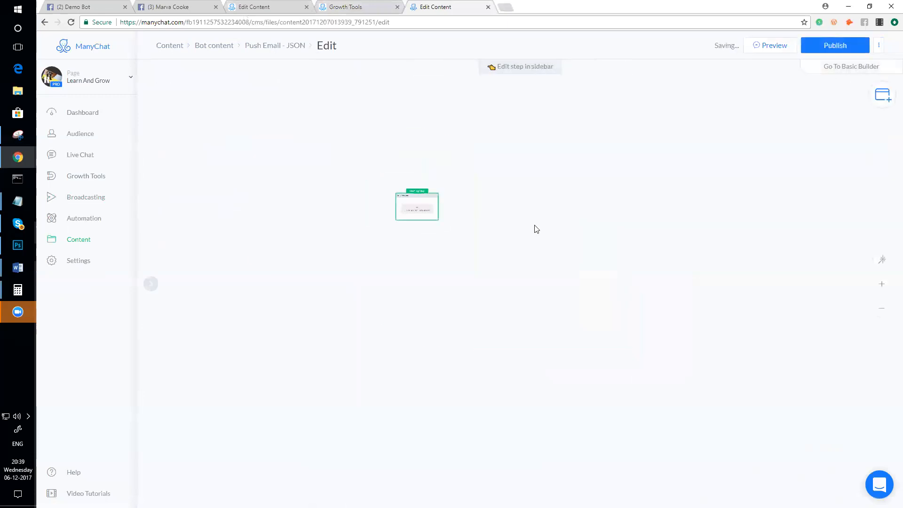
key("ctrl+v")
left_click_drag(614, 279, 579, 228)
scroll(452, 283, "up", 3)
scroll(452, 283, "up", 2)
left_click_drag(466, 290, 282, 320)
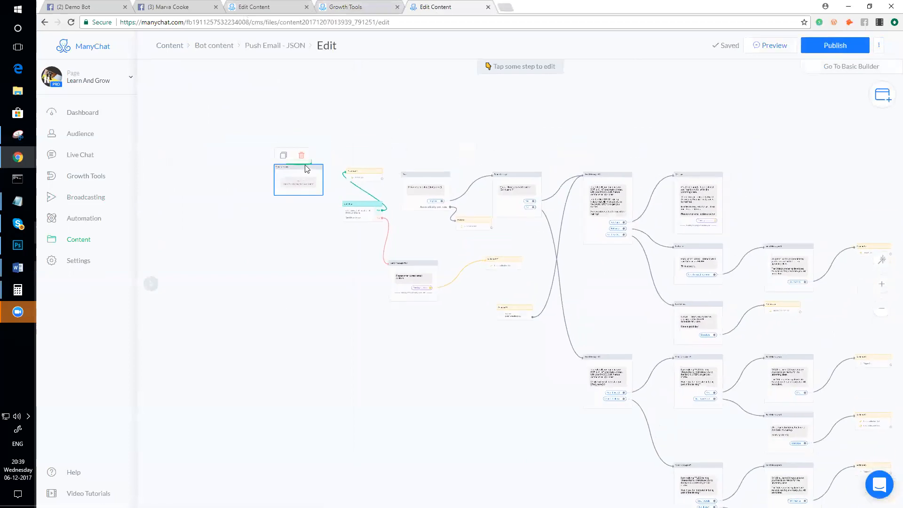
left_click_drag(300, 162, 426, 188)
- Delete the empty first step and remove First Name so the Post greeting reads 'How are you today?'
left_click(302, 155)
scroll(376, 222, "up", 5)
left_click(485, 165)
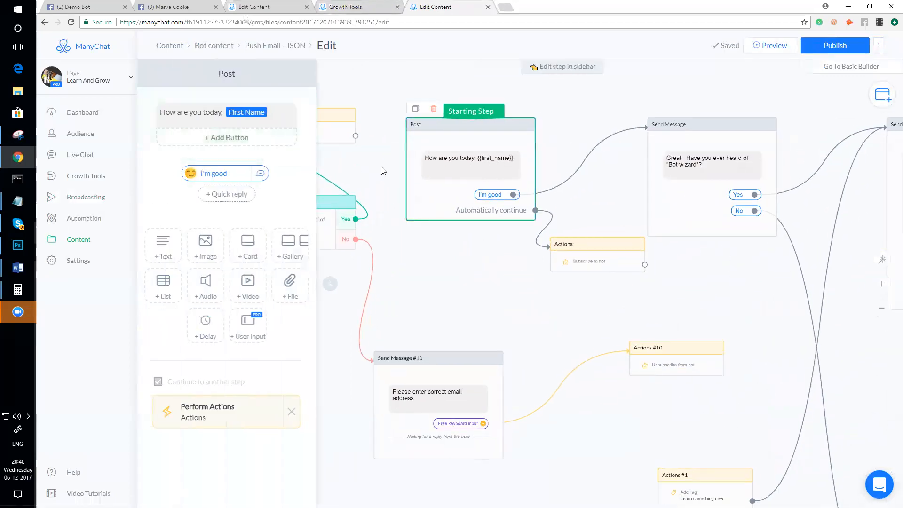
left_click(268, 108)
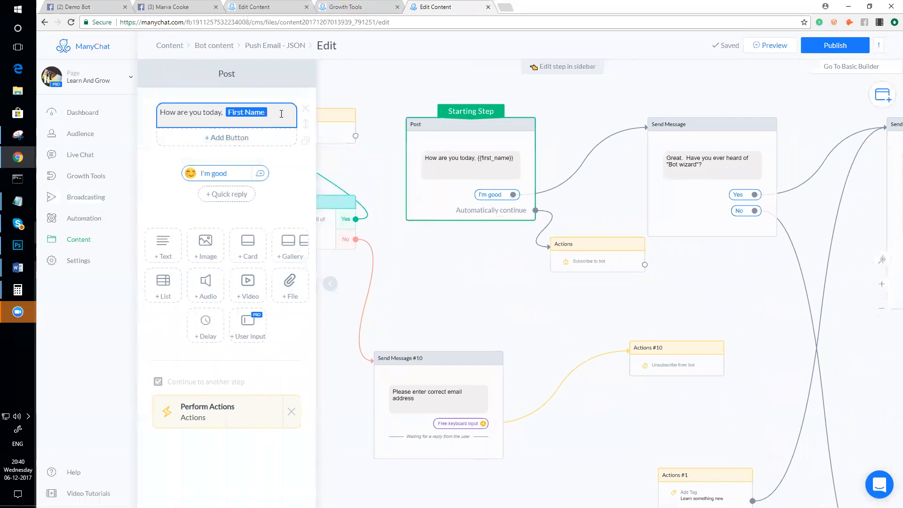
left_click(281, 114)
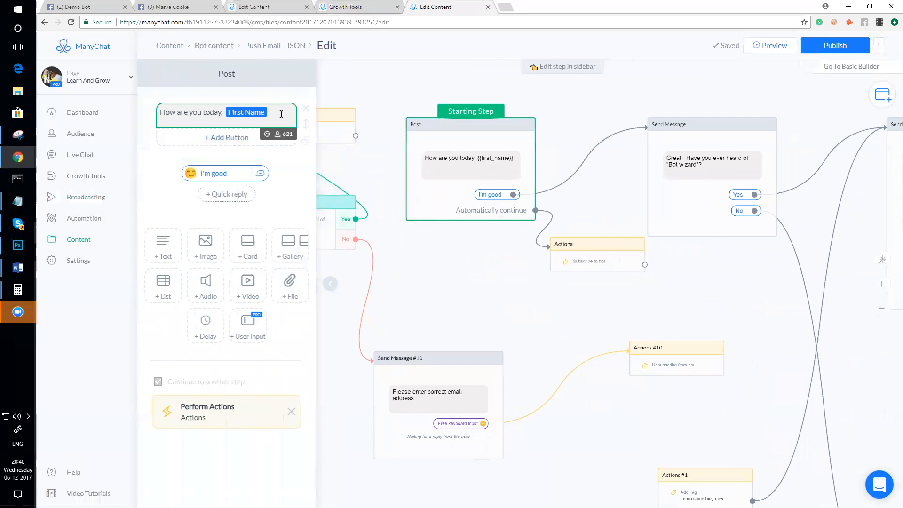
key("BackSpace")
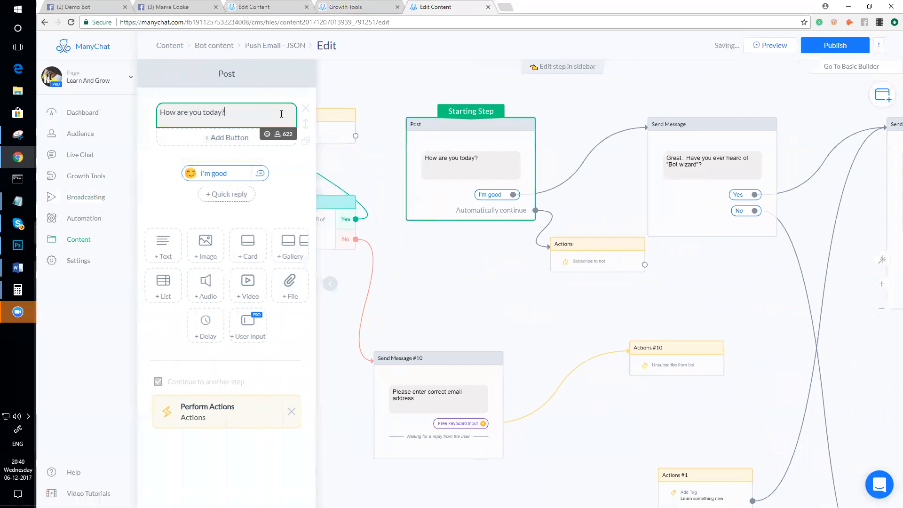
- Publish the flow, then open the growth tool's opt-in message Replace picker
scroll(485, 274, "down", 1)
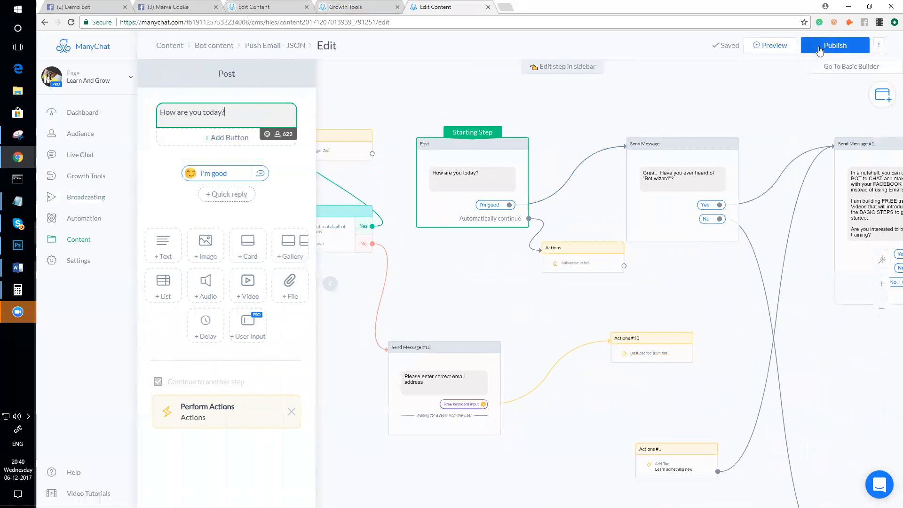
left_click(820, 51)
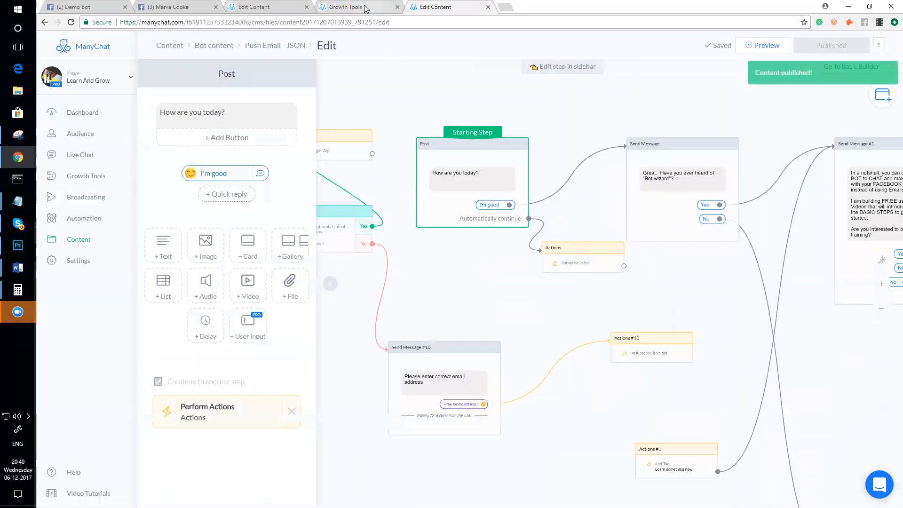
left_click(362, 7)
left_click(307, 156)
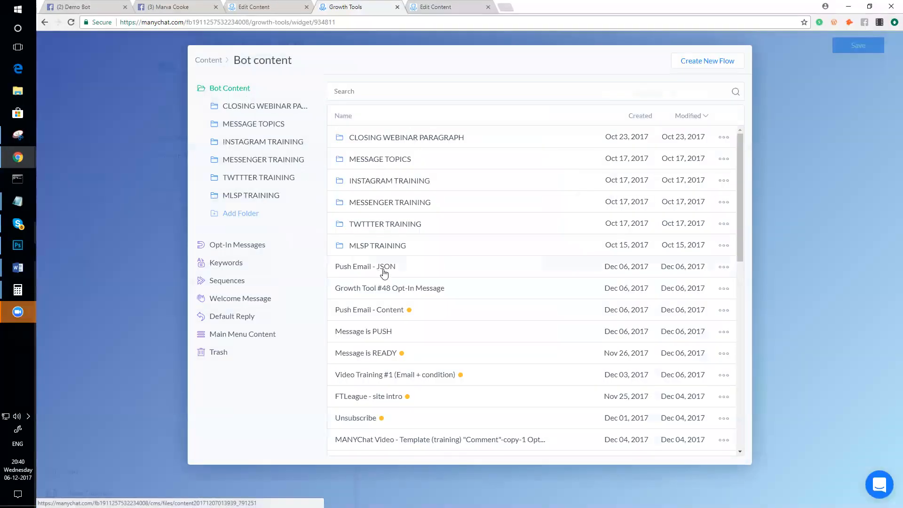
- Choose the Push Email - JSON flow as the growth tool's opt-in message, then go to Facebook
left_click(380, 272)
left_click(667, 449)
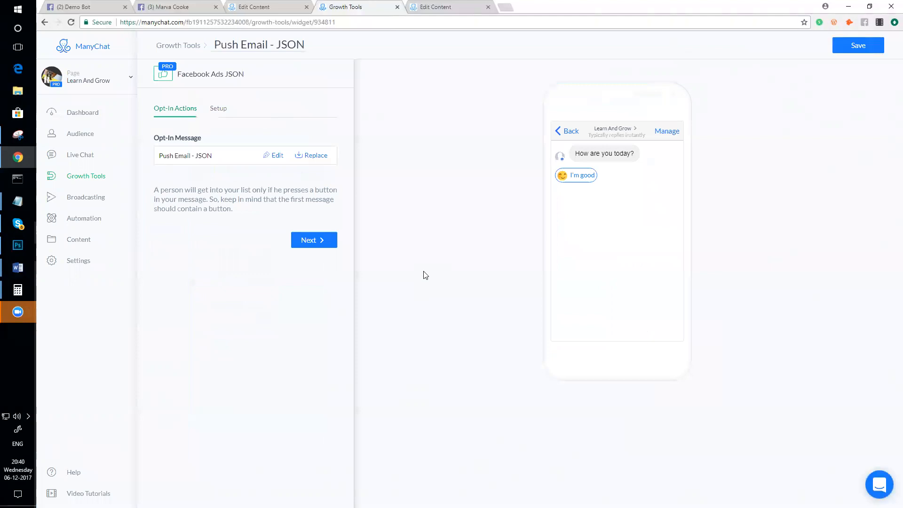
left_click(512, 8)
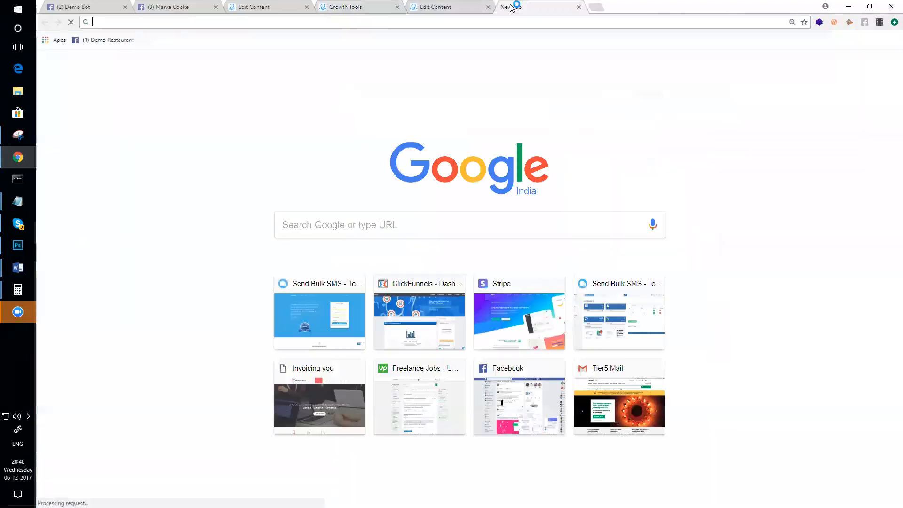
type("fa")
key("BackSpace")
key("BackSpace")
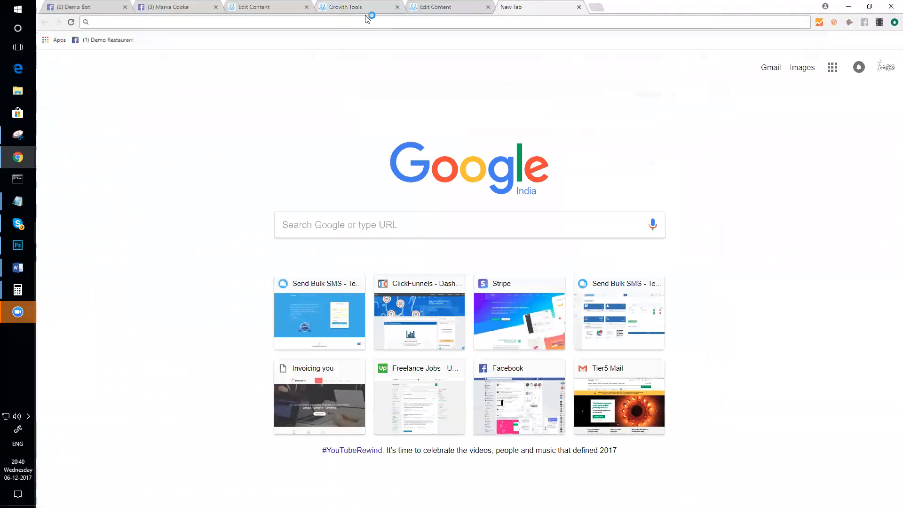
left_click(579, 7)
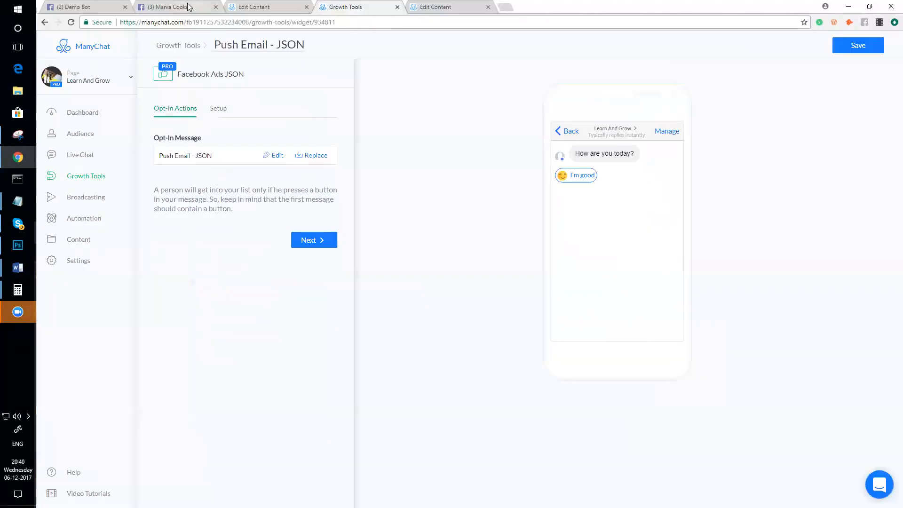
left_click(188, 6)
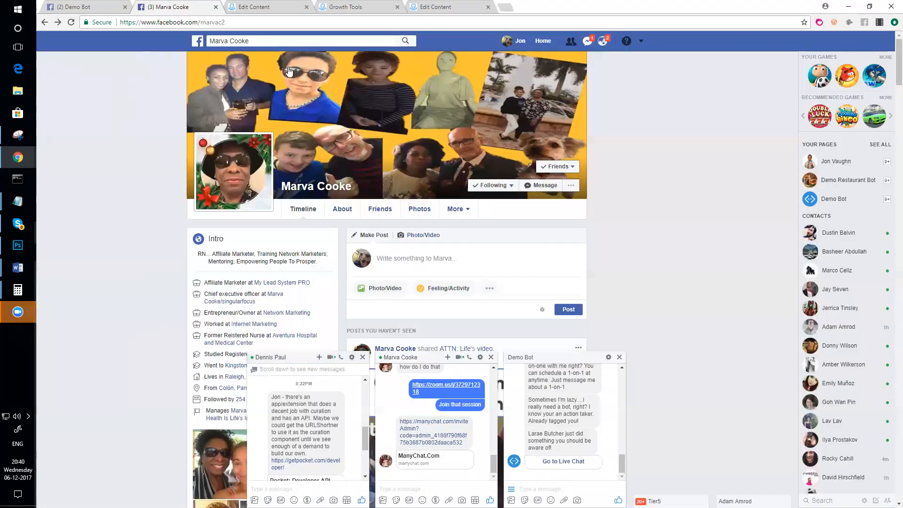
- Start creating a new ad in Ads Manager with Messages as the campaign objective
left_click(640, 42)
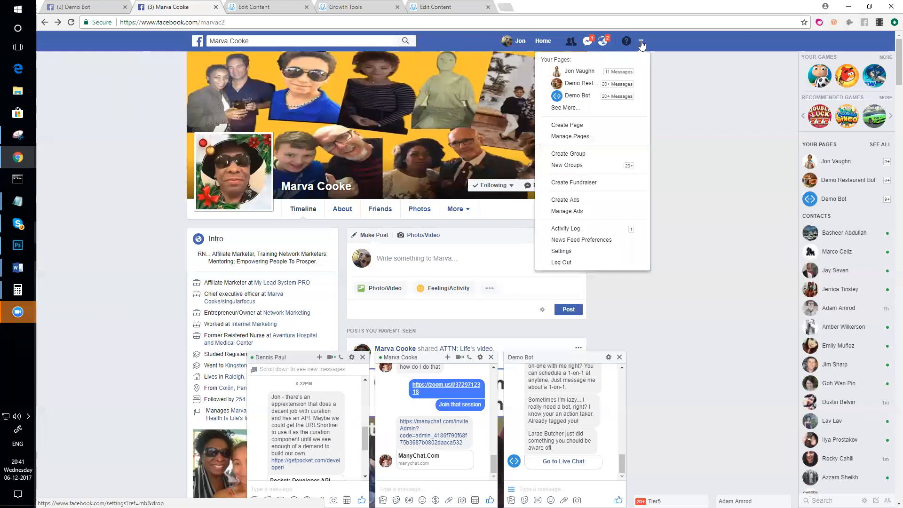
left_click(570, 200)
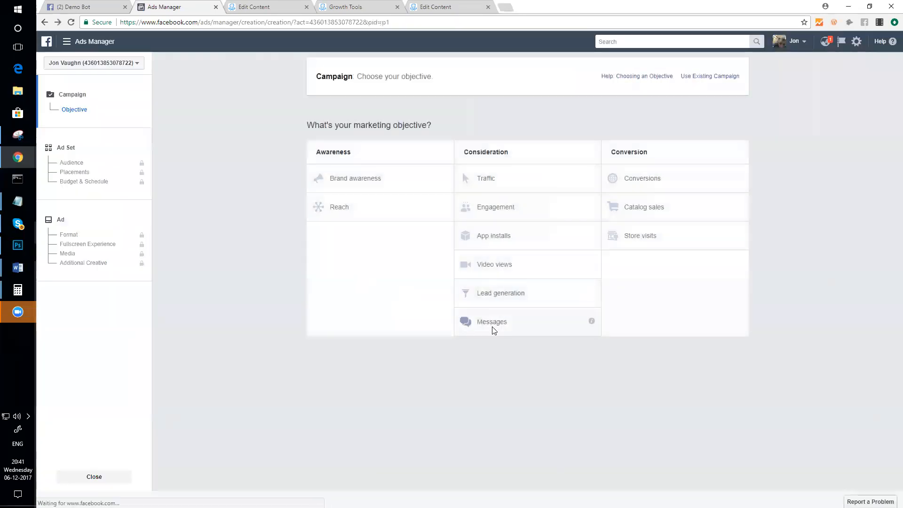
left_click_drag(493, 323, 503, 335)
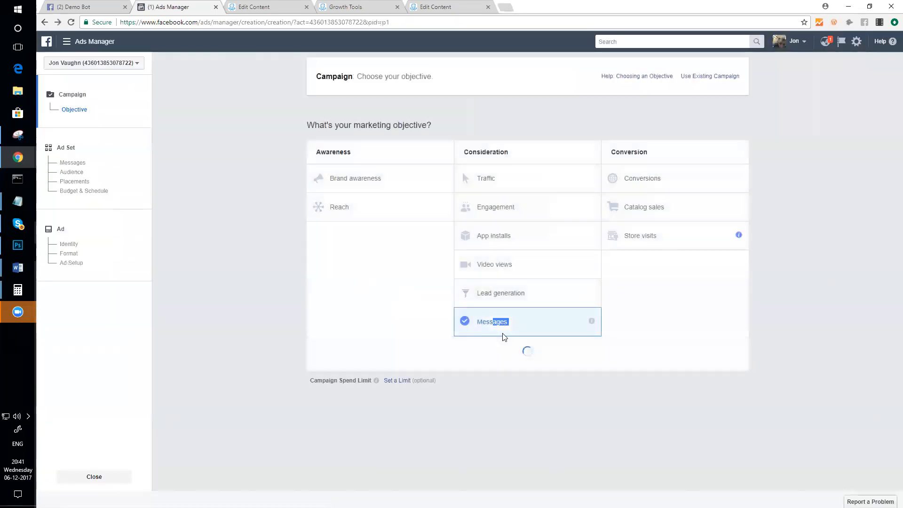
left_click(522, 417)
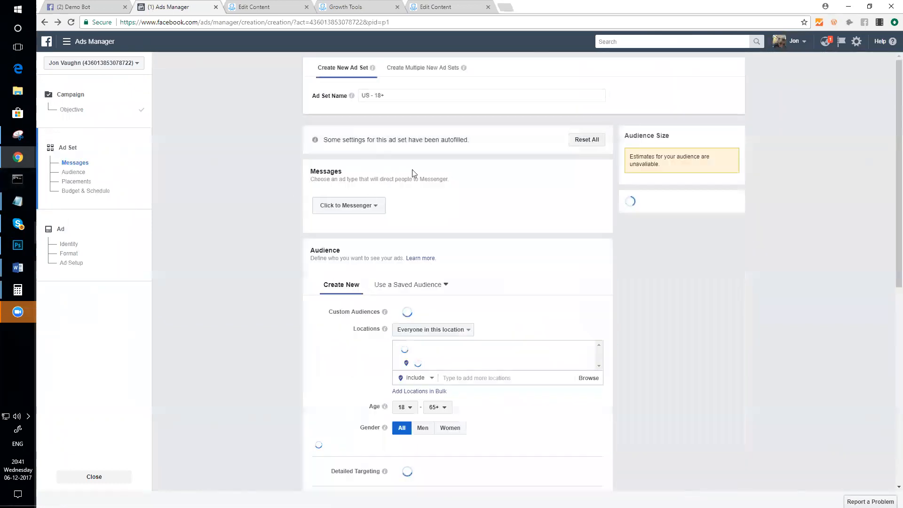
- Accept the default ad set and open the ad's Messenger setup
scroll(414, 169, "down", 6)
scroll(419, 156, "up", 5)
scroll(420, 154, "down", 10)
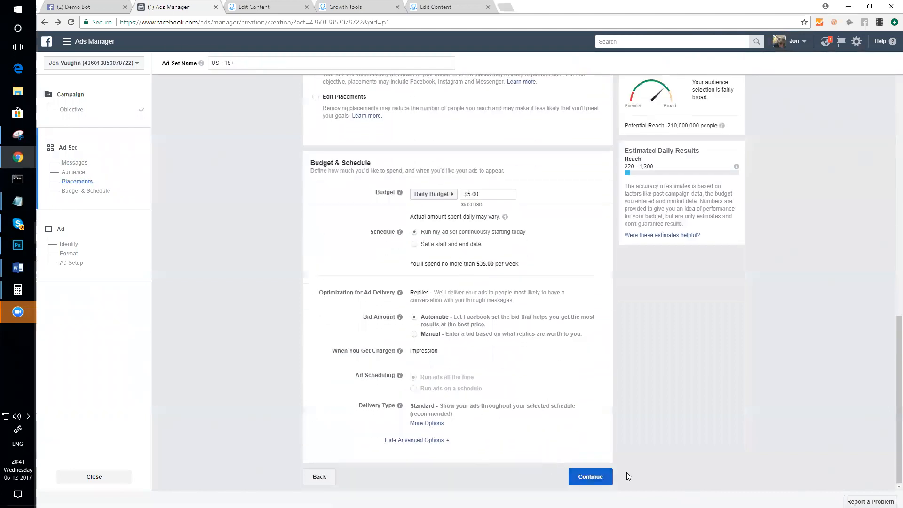
left_click(607, 478)
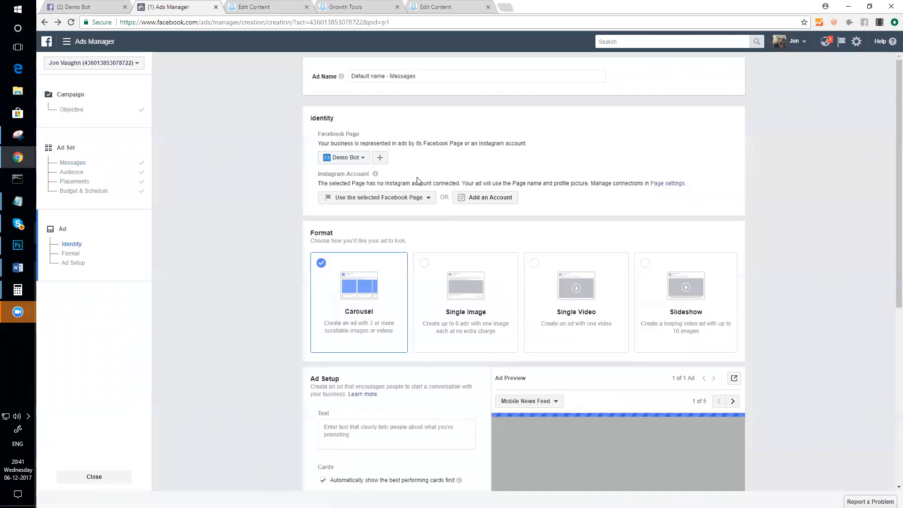
scroll(471, 264, "down", 5)
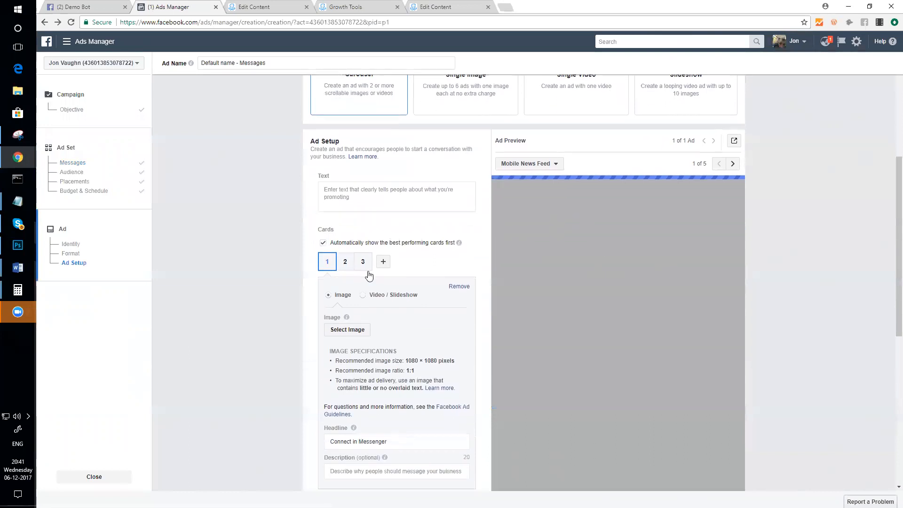
scroll(369, 276, "down", 3)
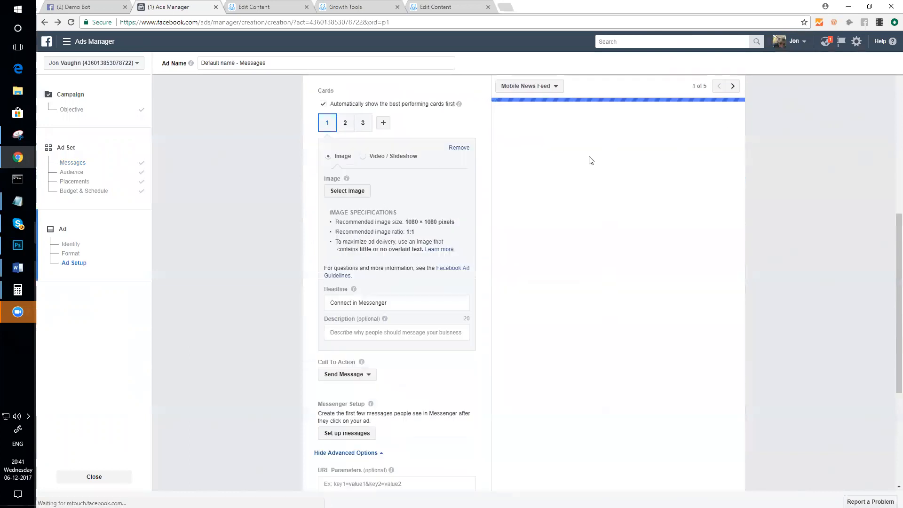
scroll(447, 190, "down", 3)
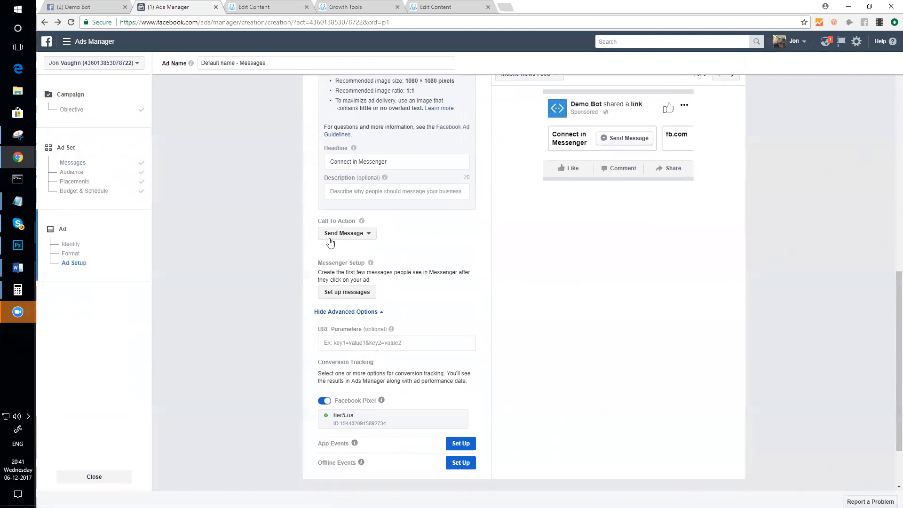
left_click(356, 296)
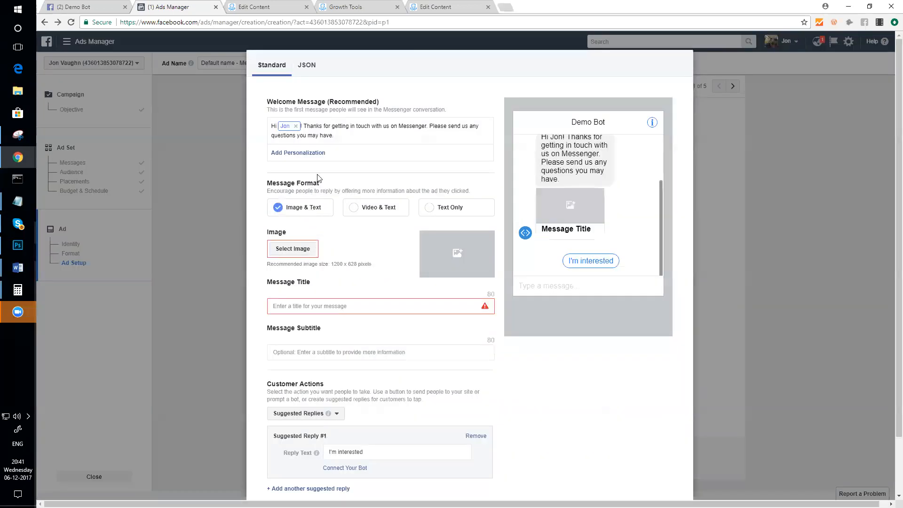
- Switch the Messenger setup to JSON, then save the ManyChat tool and copy its generated JSON code
left_click(307, 66)
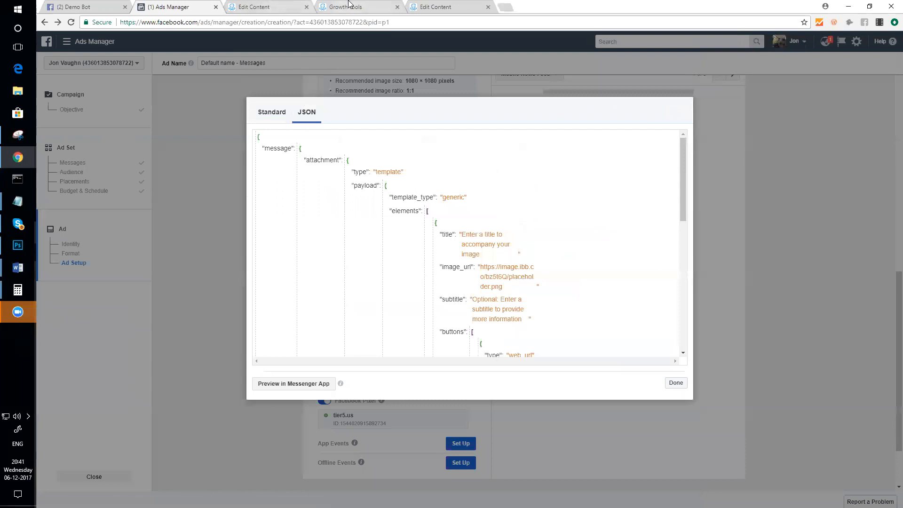
left_click(346, 7)
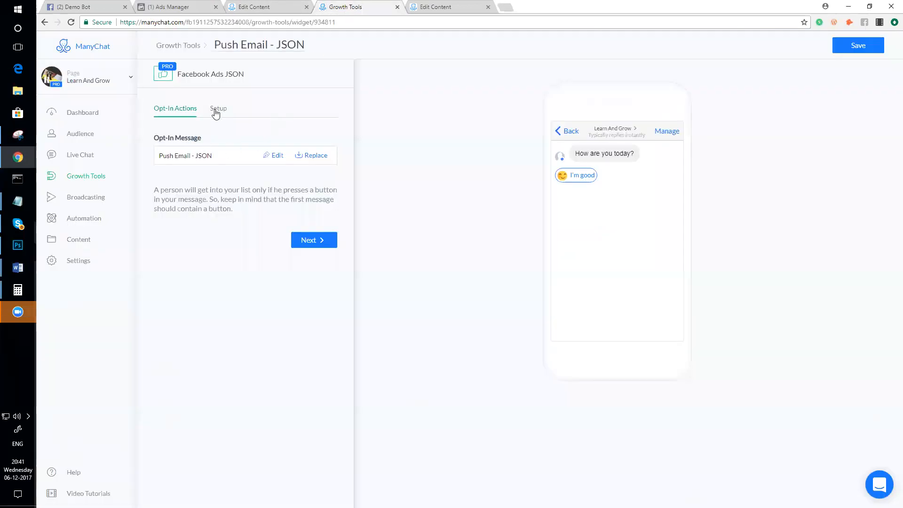
left_click(303, 241)
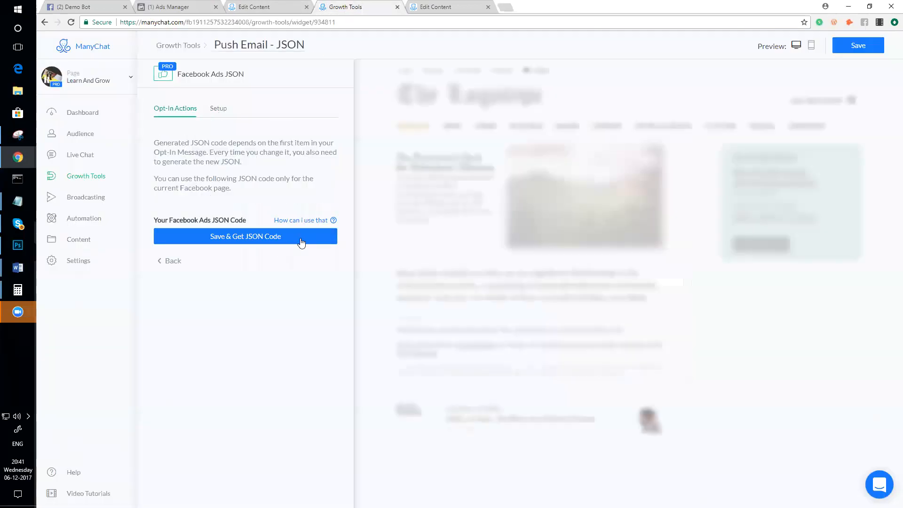
left_click(246, 237)
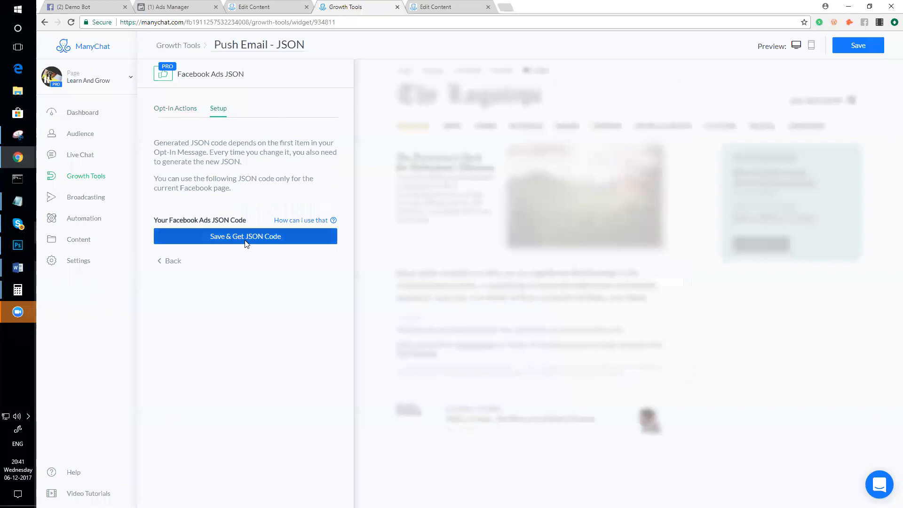
left_click(198, 370)
- Replace the Ads Manager JSON with ManyChat's code and send it as a Messenger preview
left_click(189, 7)
scroll(276, 214, "down", 5)
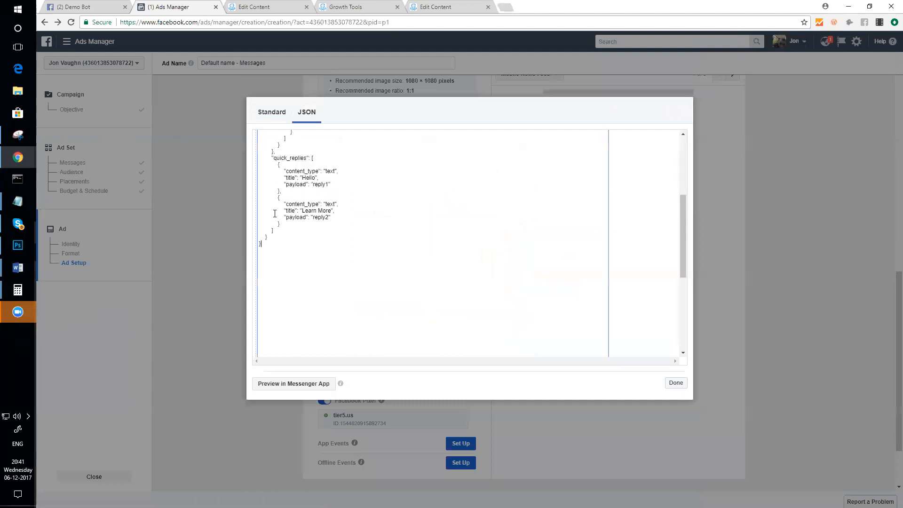
key("ctrl+a")
key("ctrl+v")
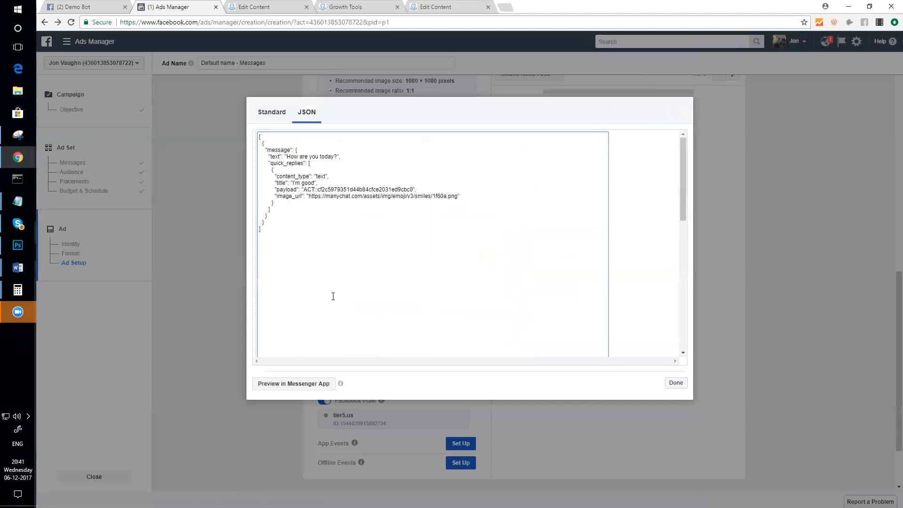
left_click(304, 384)
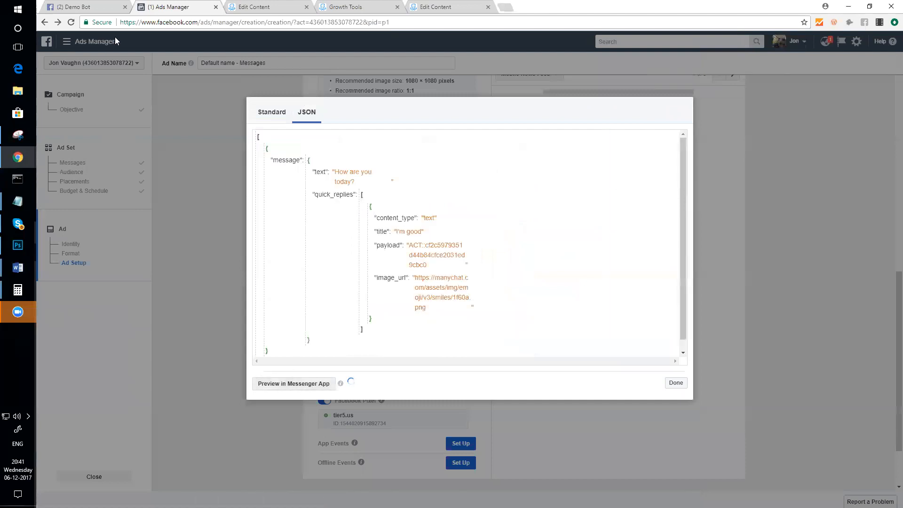
left_click(504, 8)
- Load facebook.com, close the two unrelated chat windows, and return to the Ads Manager tab
type("facebook.com")
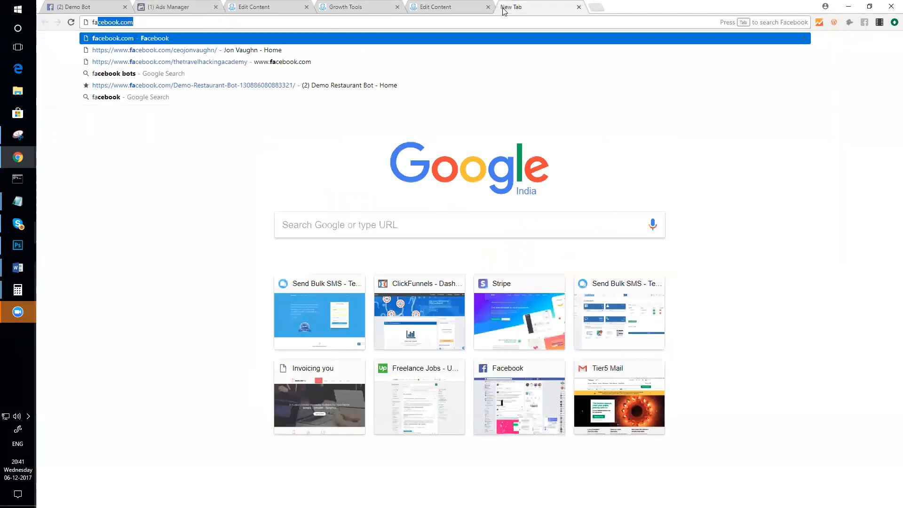
key("Return")
left_click_drag(521, 8, 157, 7)
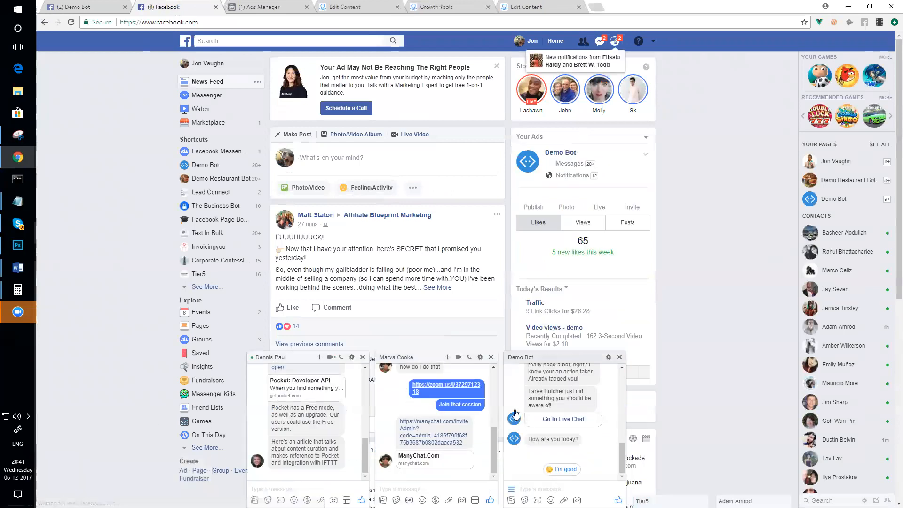
left_click(492, 357)
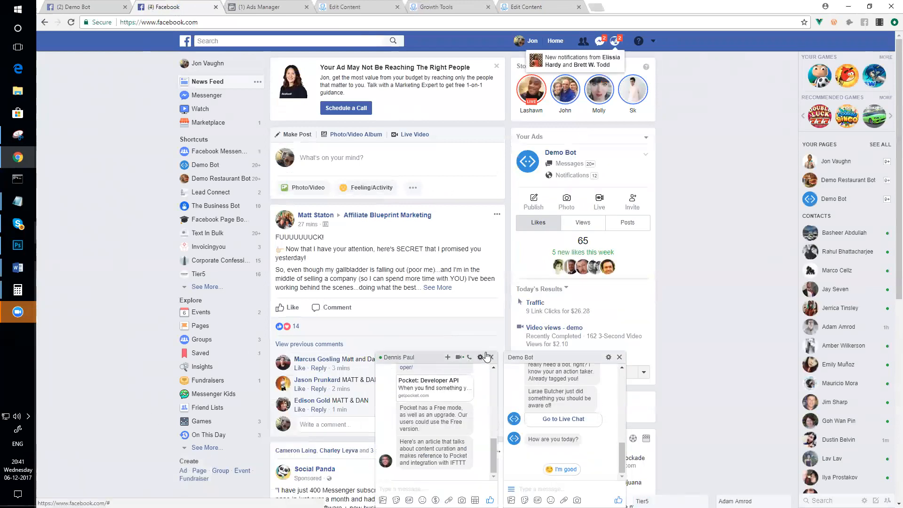
left_click(491, 357)
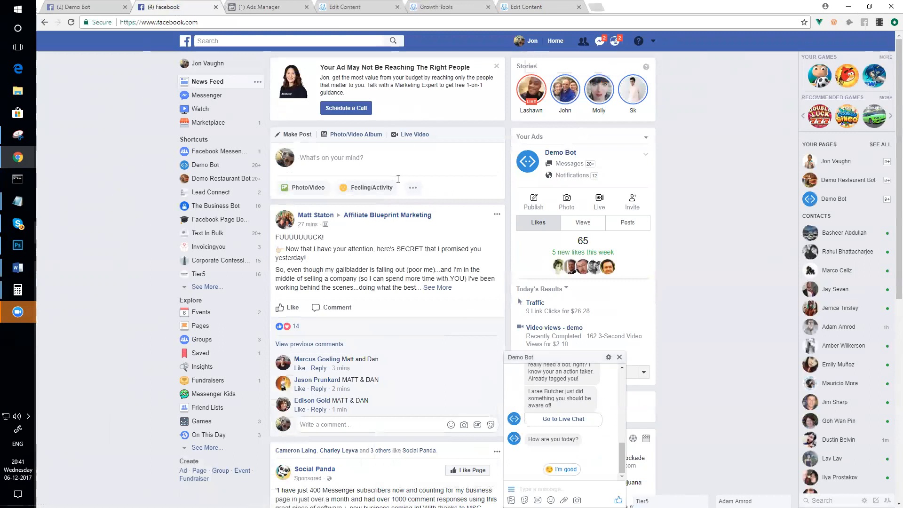
scroll(354, 248, "down", 12)
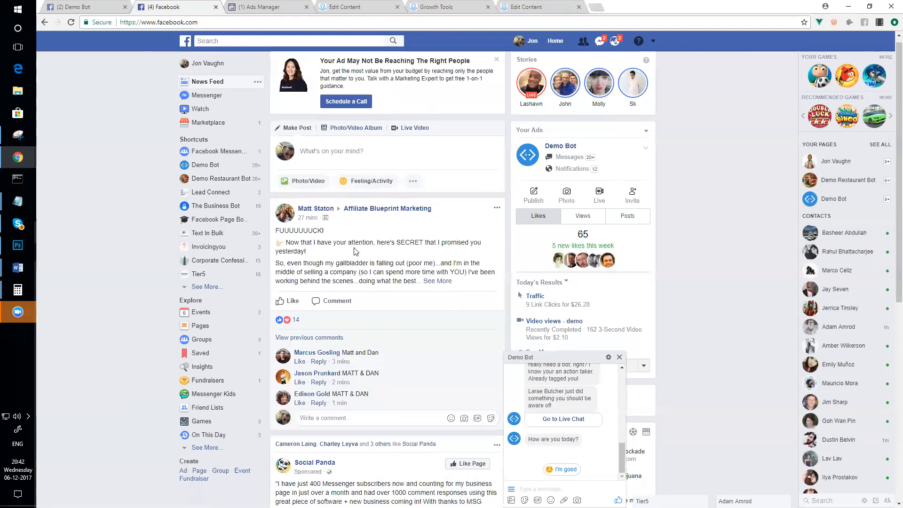
scroll(355, 250, "up", 4)
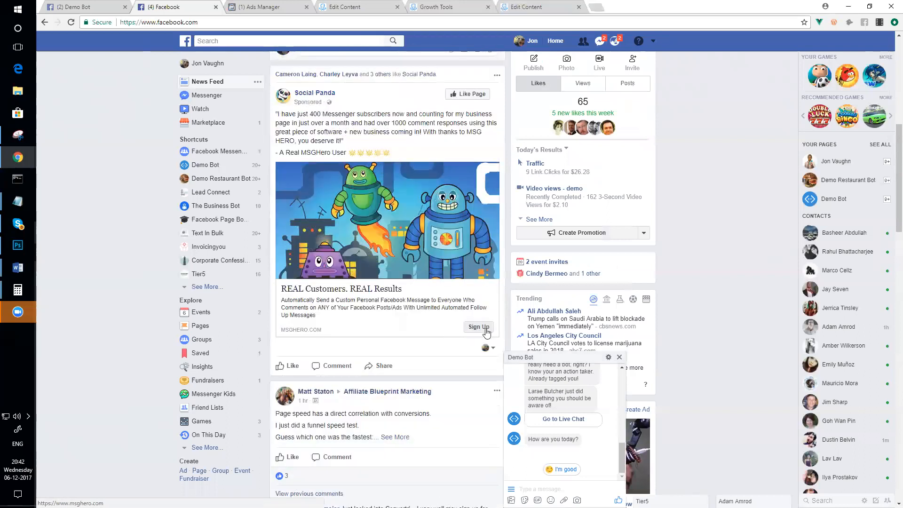
left_click(262, 6)
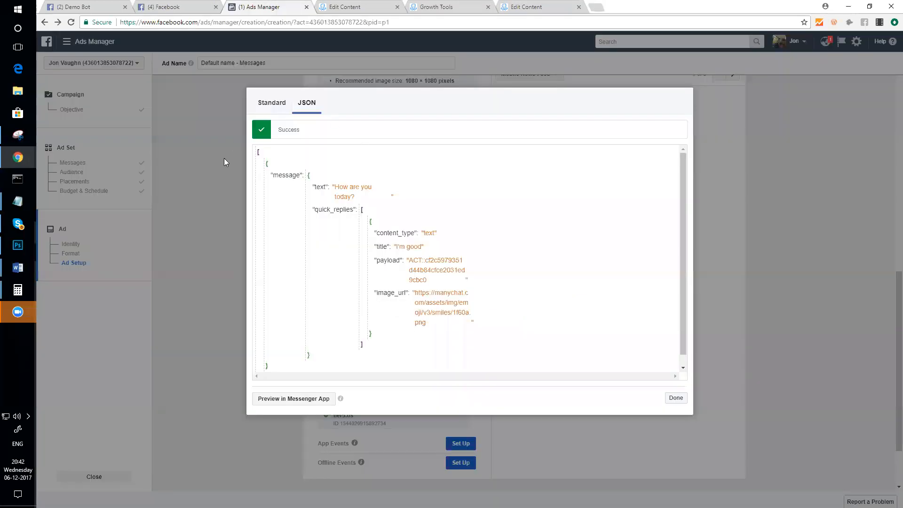
- Finish the JSON editor with Done and keep Send Message as the call to action
left_click(224, 163)
scroll(398, 200, "up", 7)
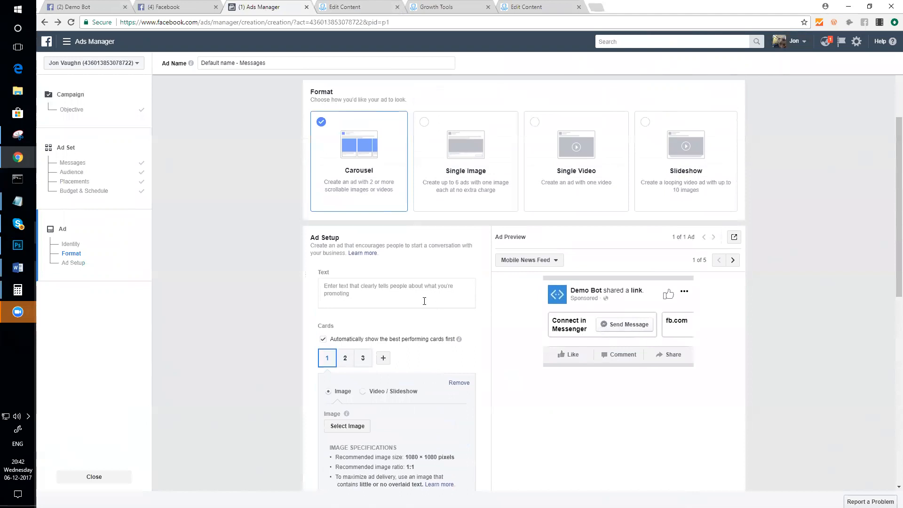
scroll(424, 301, "down", 7)
left_click(359, 283)
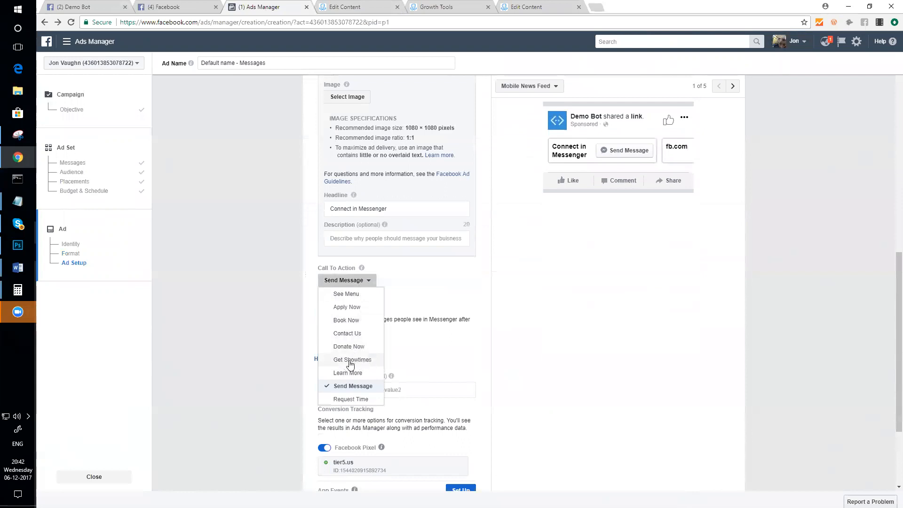
left_click(442, 294)
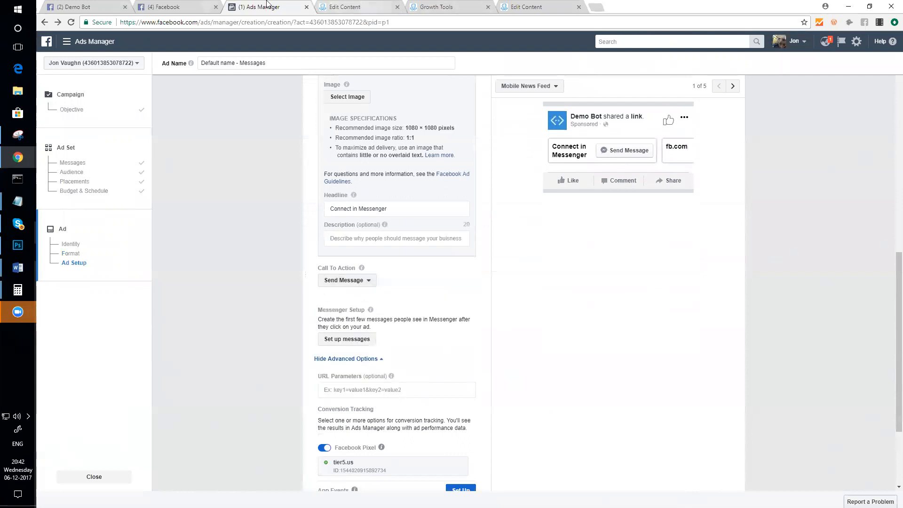
left_click(188, 7)
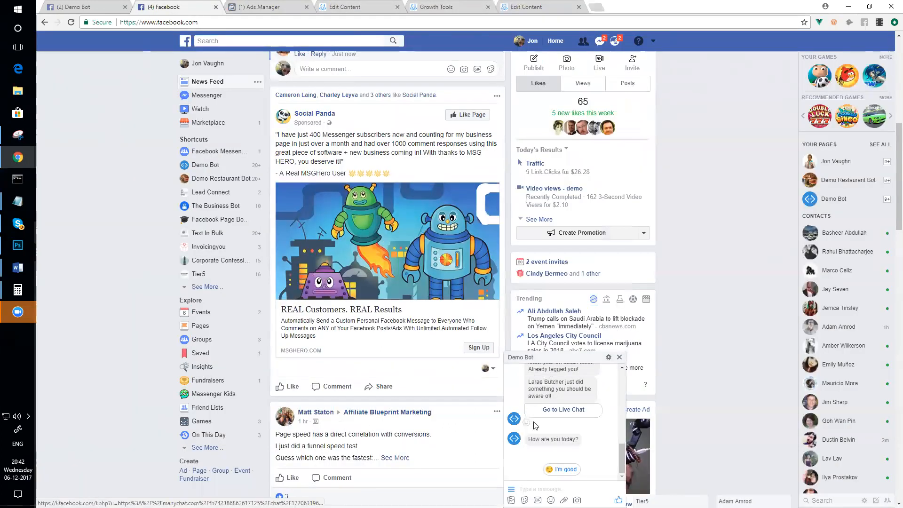
- Reply 'I'm good' to the Demo Bot's 'How are you today?' message
left_click(578, 441)
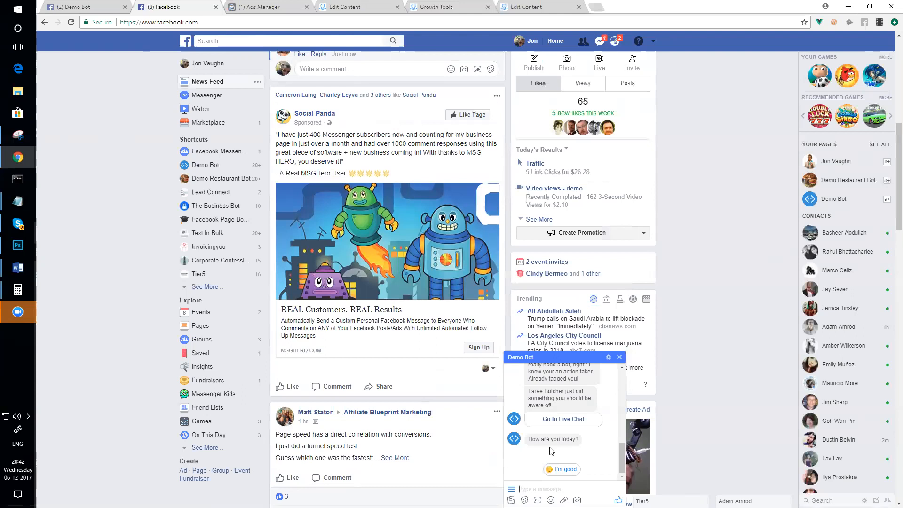
left_click(560, 470)
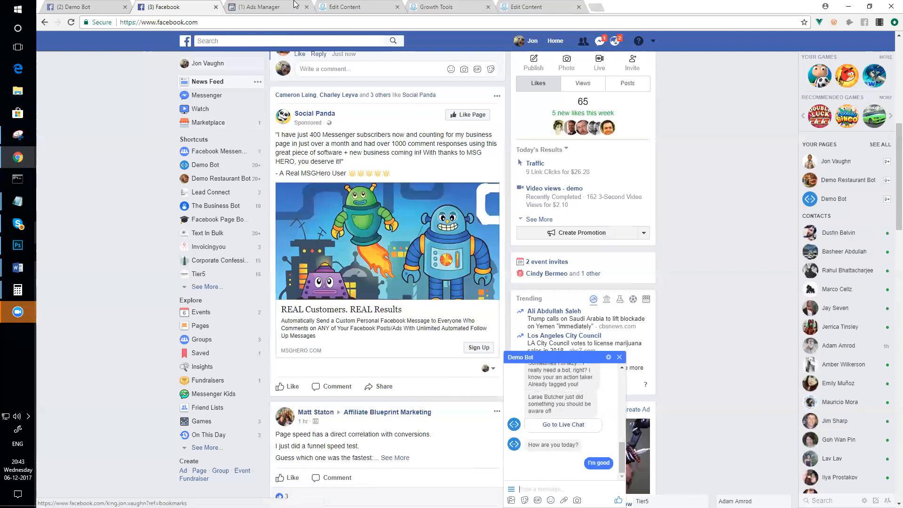
- Check the JSON widget's opt-in message, then return to the Push Email - JSON flow with the sidebar hidden
left_click(447, 5)
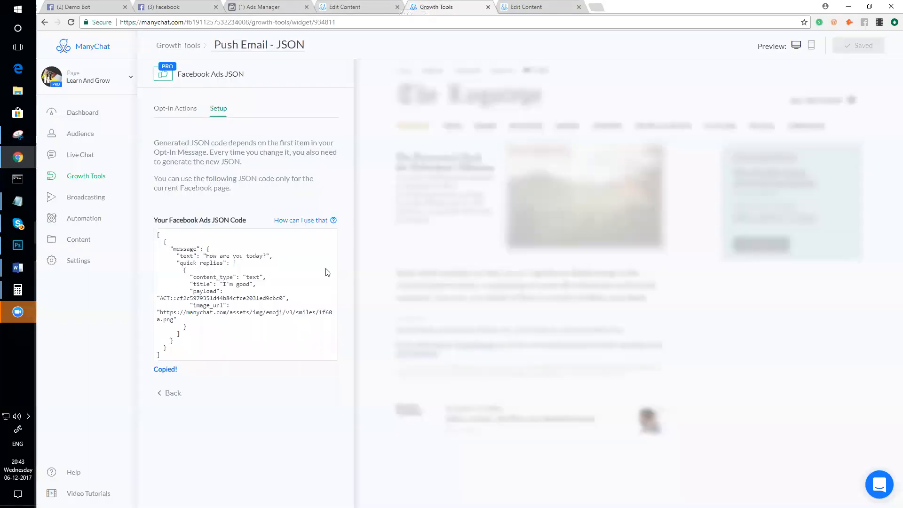
left_click(169, 111)
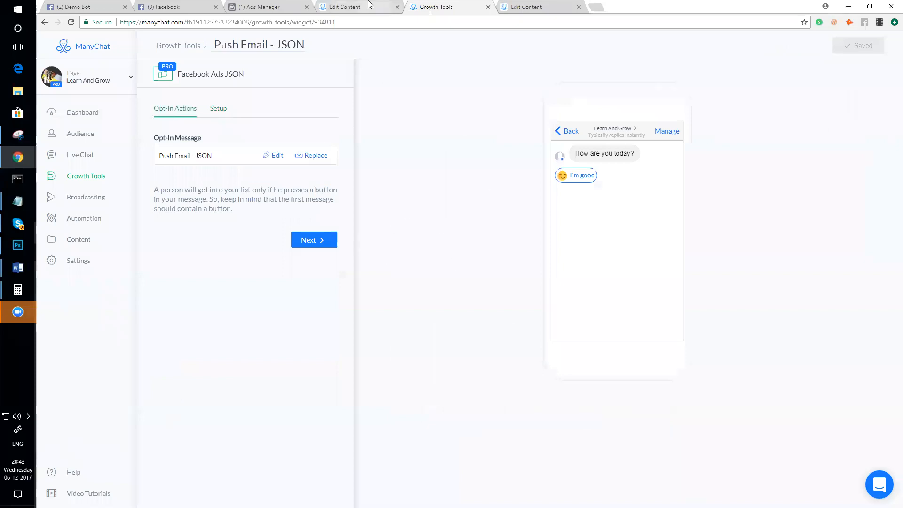
left_click(532, 6)
scroll(459, 92, "down", 3)
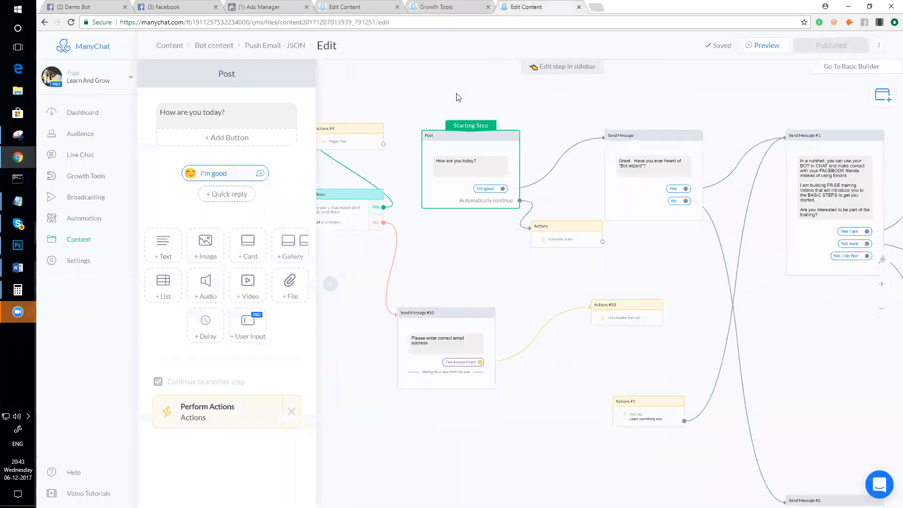
left_click(325, 286)
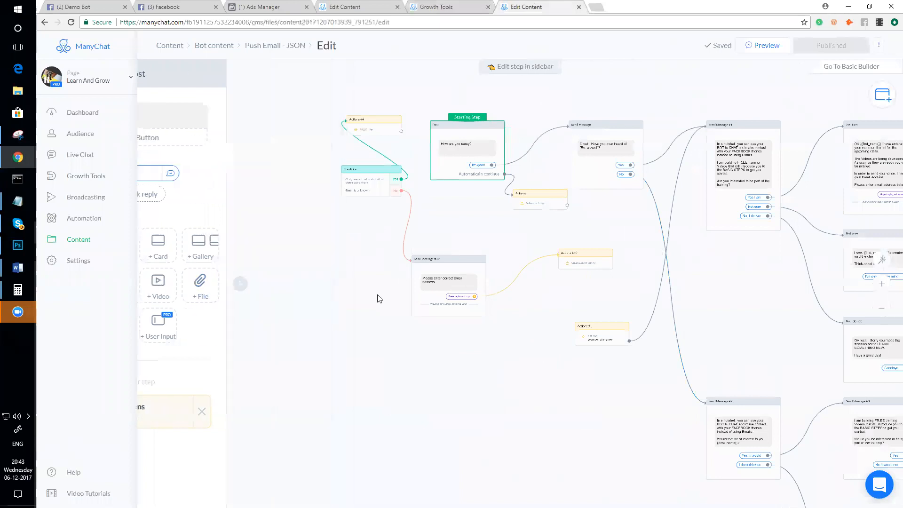
scroll(398, 296, "up", 2)
scroll(383, 327, "down", 3)
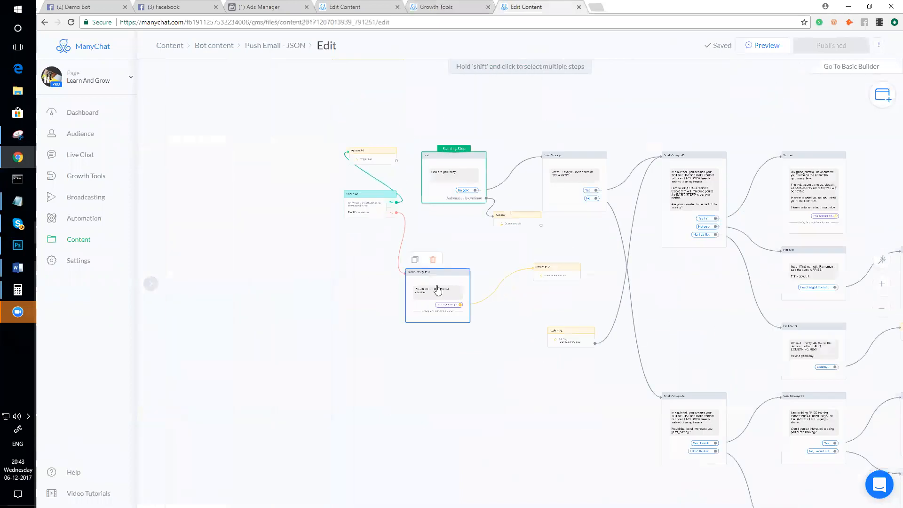
- Move the Condition, Actions #4, Send Message #10 and Actions #10 branch to the lower left and select it
left_click_drag(372, 202, 296, 238)
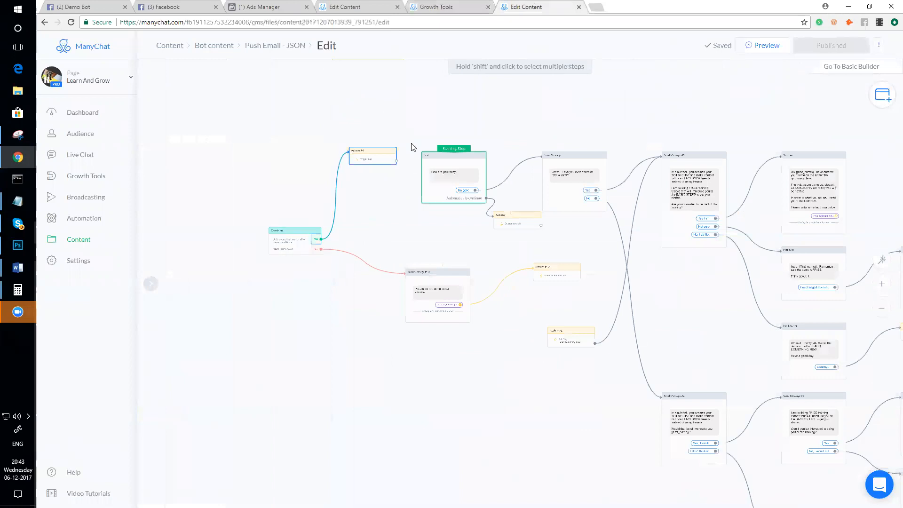
left_click_drag(385, 158, 405, 241)
left_click_drag(442, 278, 356, 290)
left_click_drag(561, 269, 429, 311)
scroll(360, 282, "up", 2)
scroll(362, 285, "up", 1)
scroll(362, 282, "down", 1)
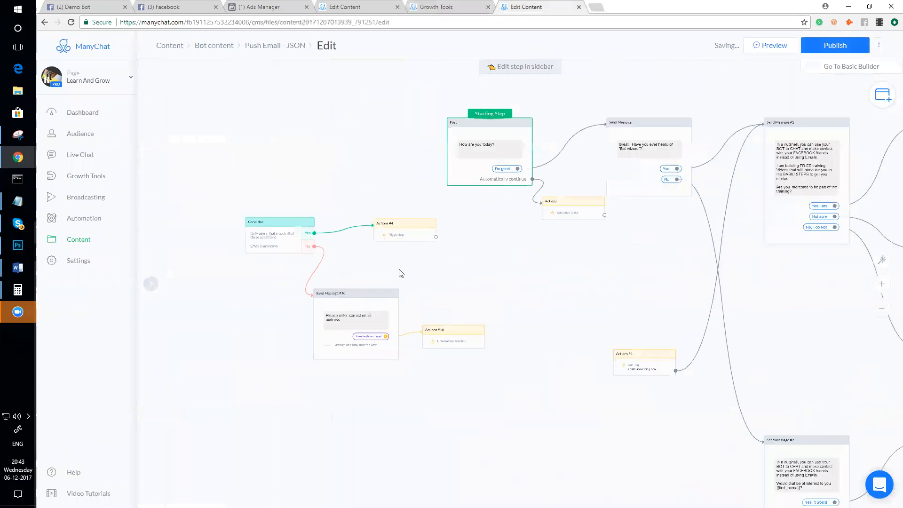
left_click_drag(399, 270, 428, 270)
left_click_drag(260, 219, 493, 392)
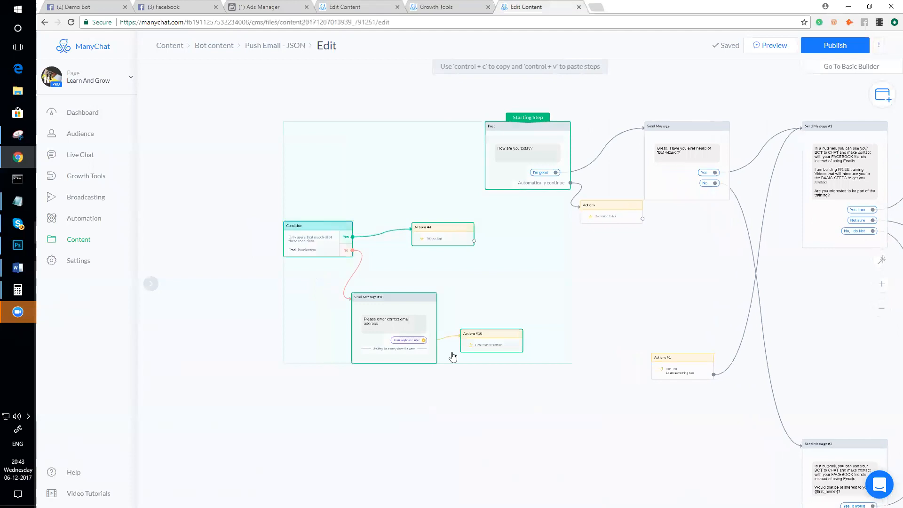
left_click(258, 272)
left_click_drag(263, 246, 495, 372)
- Lift Actions #1 up so it sits above Send Message #1
scroll(560, 315, "down", 2)
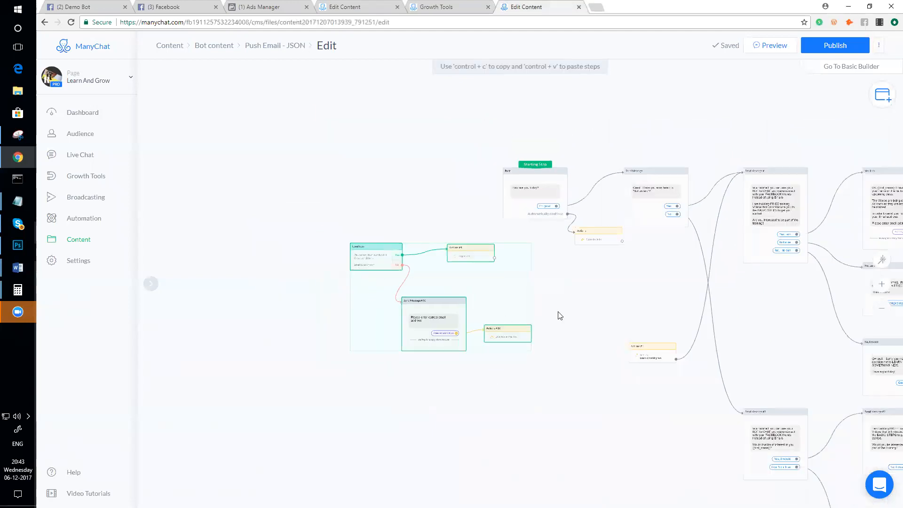
scroll(452, 299, "up", 4)
scroll(452, 300, "down", 3)
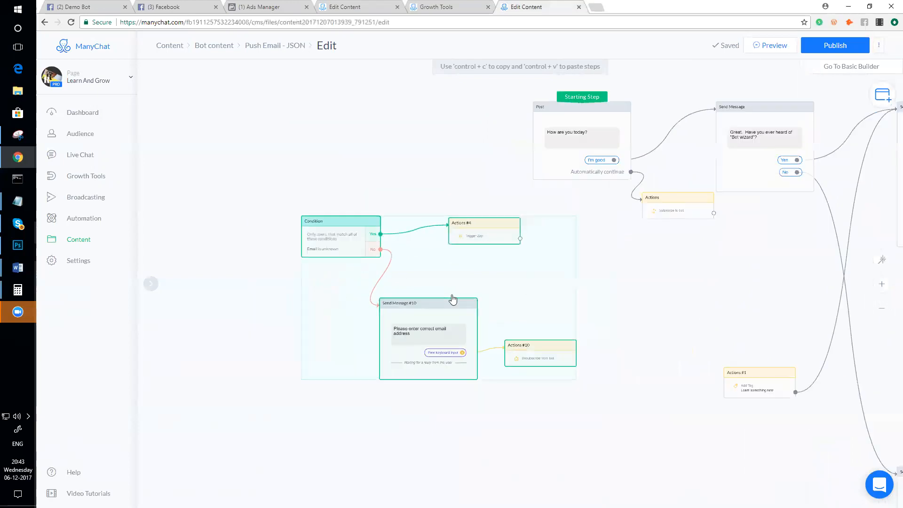
scroll(605, 304, "up", 1)
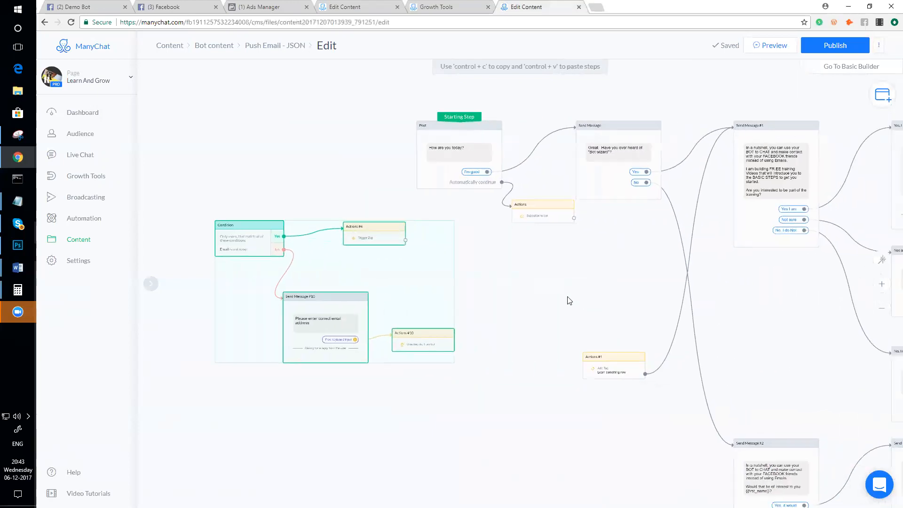
left_click_drag(610, 364, 586, 99)
scroll(653, 123, "up", 5)
scroll(653, 139, "down", 5)
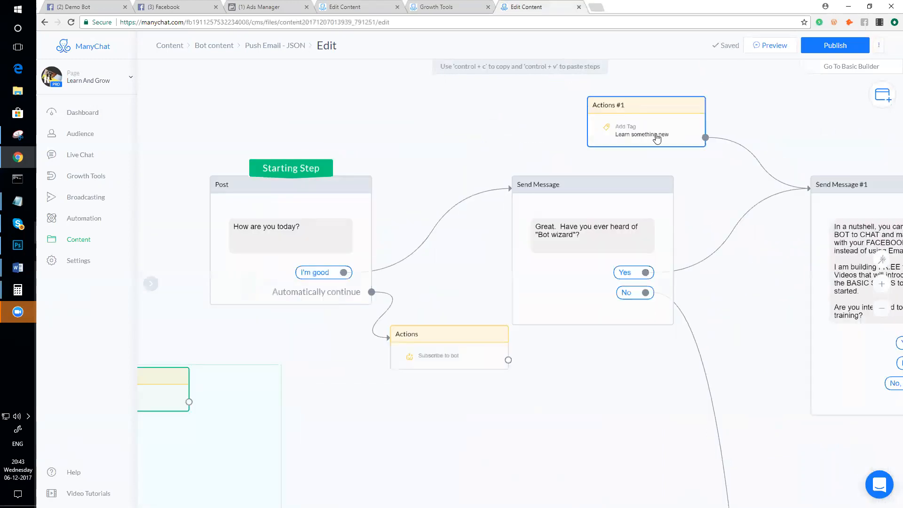
mouse_move(657, 125)
left_mouse_down()
mouse_move(713, 121)
mouse_move(666, 103)
mouse_move(653, 117)
left_mouse_up()
scroll(654, 117, "up", 3)
scroll(652, 117, "up", 3)
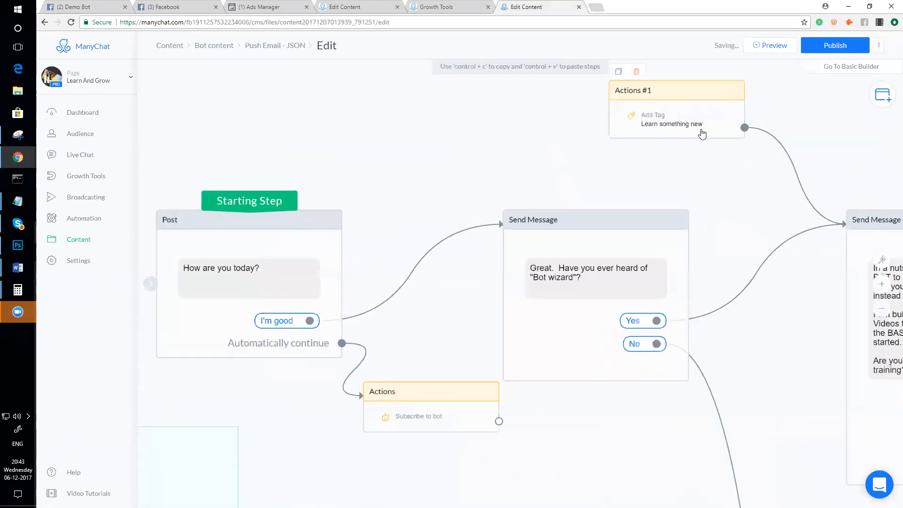
scroll(718, 157, "down", 3)
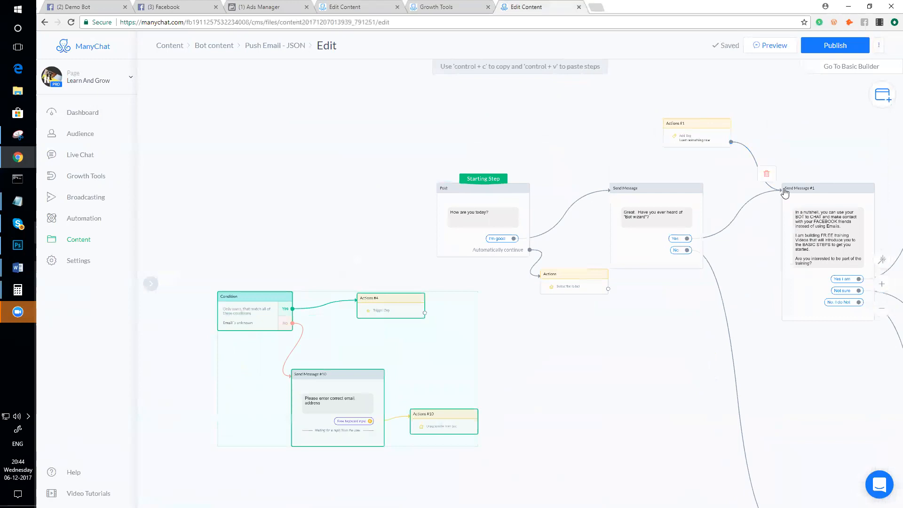
scroll(783, 191, "up", 4)
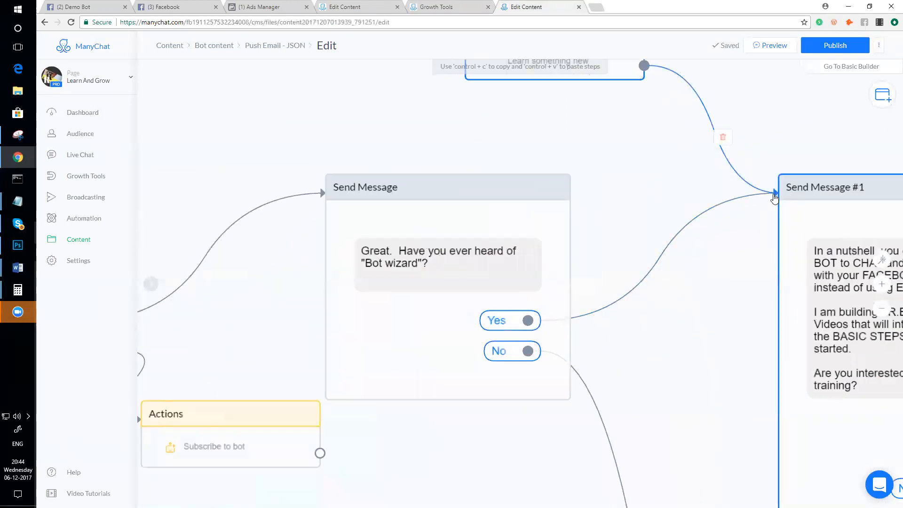
left_click(792, 193)
scroll(715, 221, "down", 2)
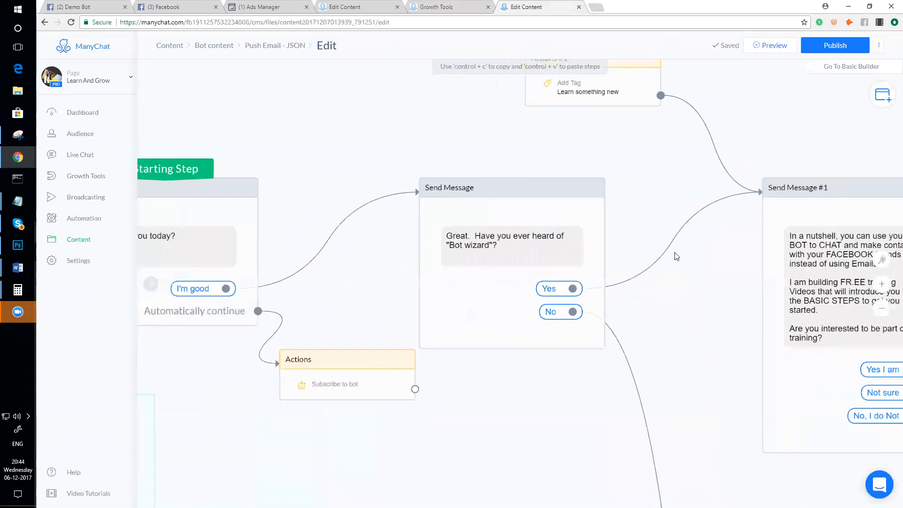
left_click(680, 252)
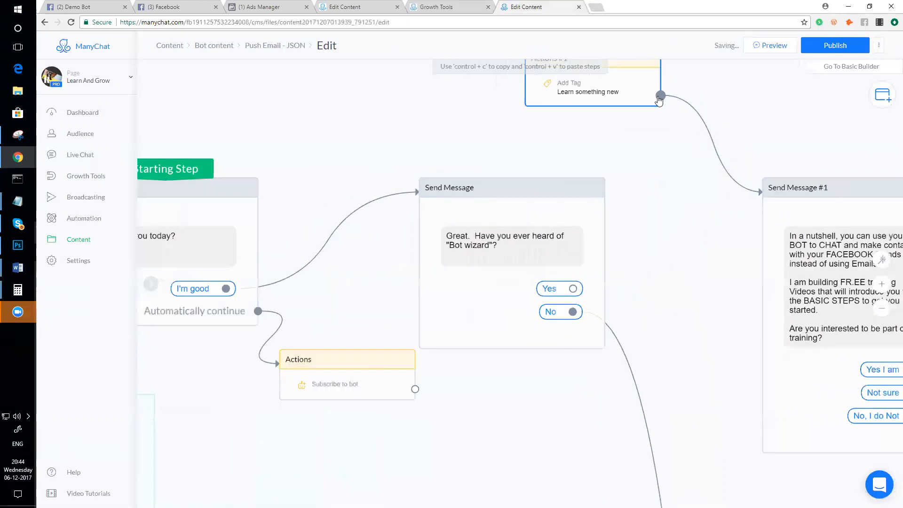
scroll(650, 180, "down", 2)
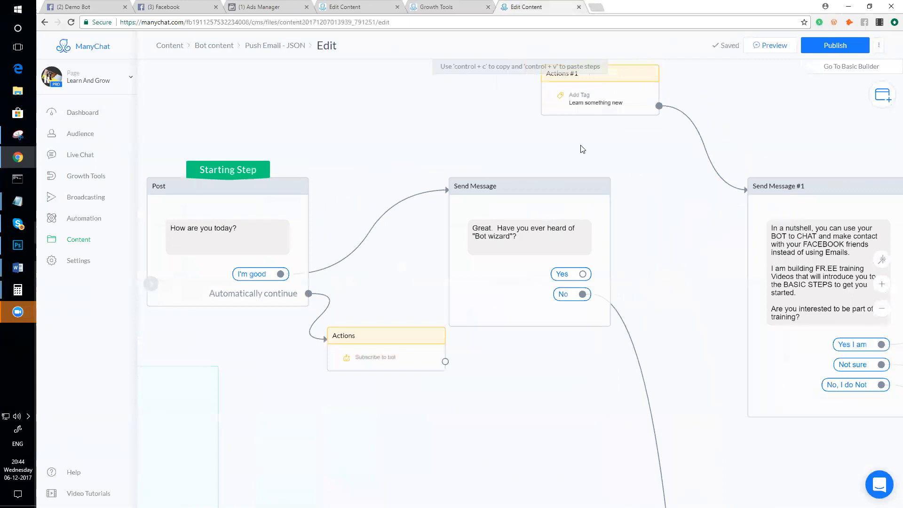
left_click(623, 123)
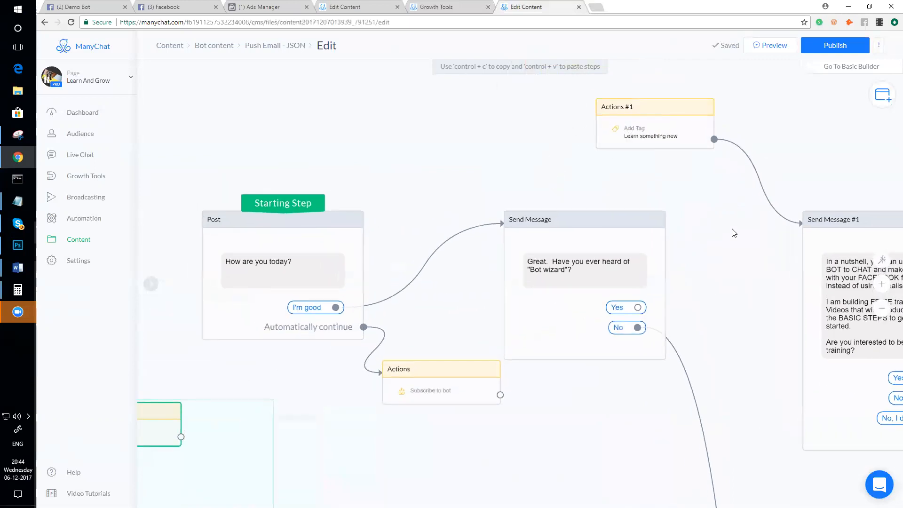
scroll(706, 234, "down", 1)
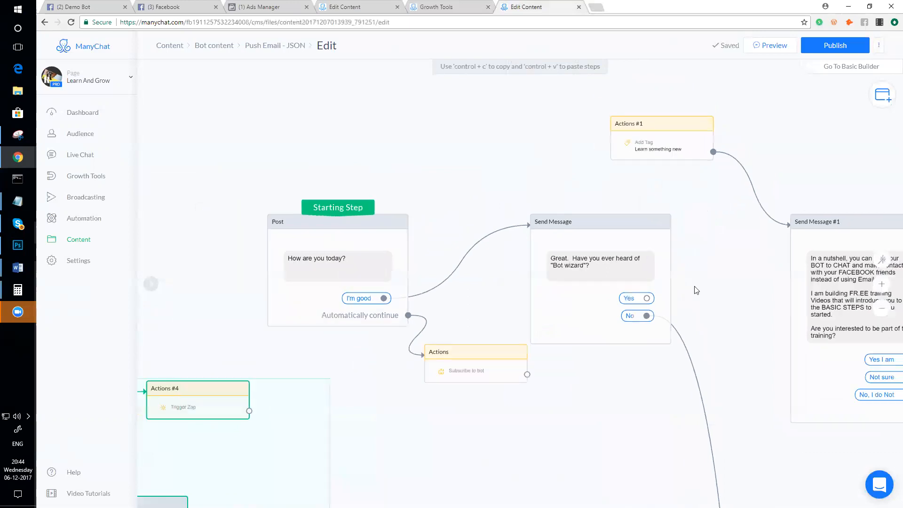
left_click(647, 298)
left_click(763, 242)
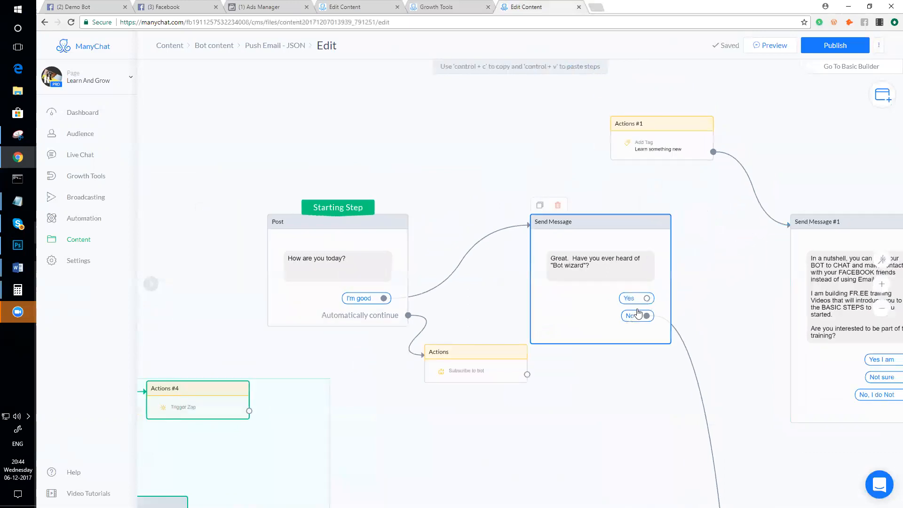
left_click(647, 298)
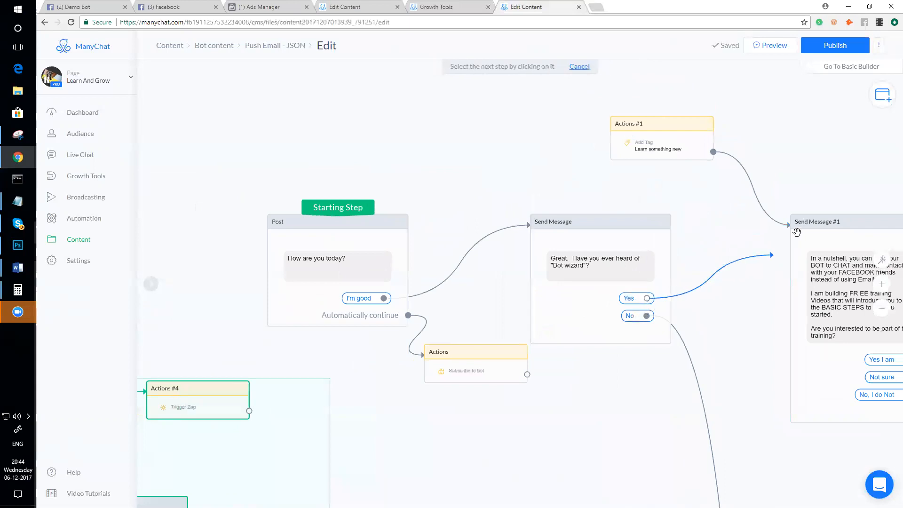
left_click(759, 260)
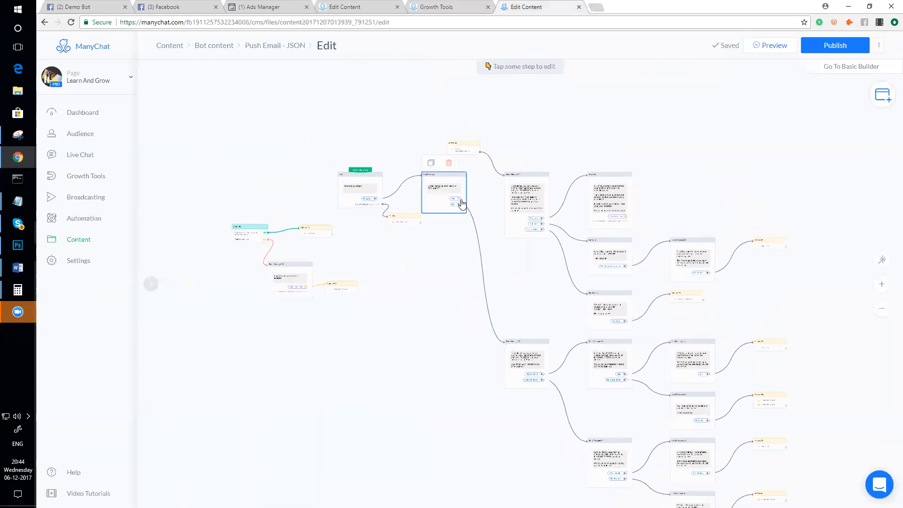
- Connect the Bot wizard question's Yes answer to Send Message #1
left_click(460, 199)
left_click(513, 190)
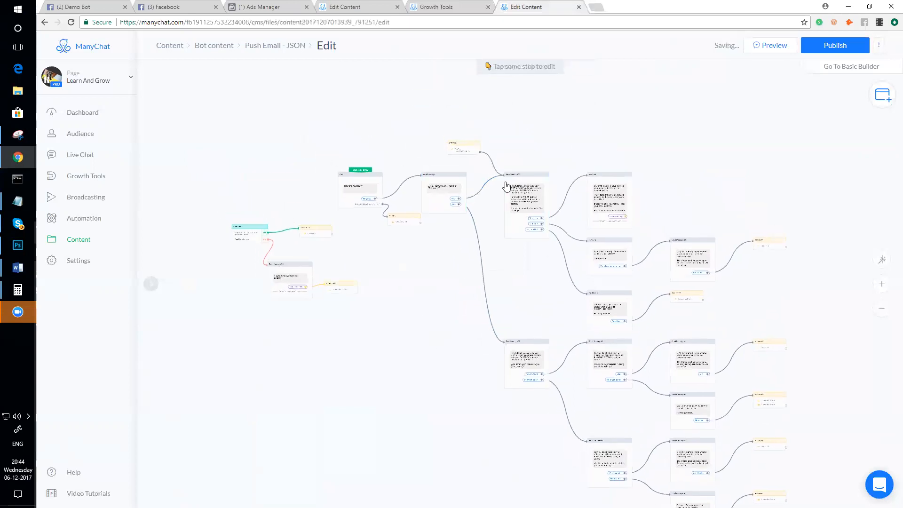
scroll(482, 173, "up", 1)
scroll(482, 173, "up", 2)
scroll(423, 181, "up", 2)
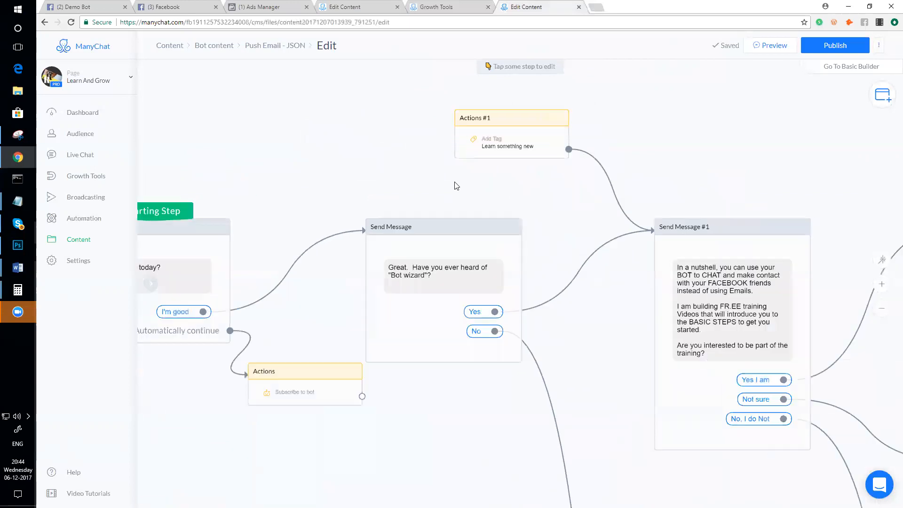
scroll(460, 188, "down", 1)
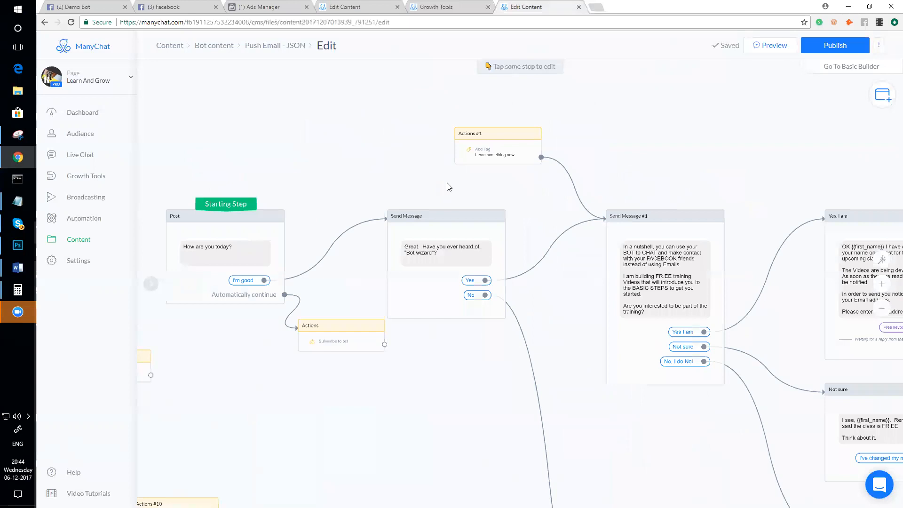
- Move the Subscribe to bot Actions step down and to the left
mouse_move(585, 188)
scroll(668, 219, "down", 1)
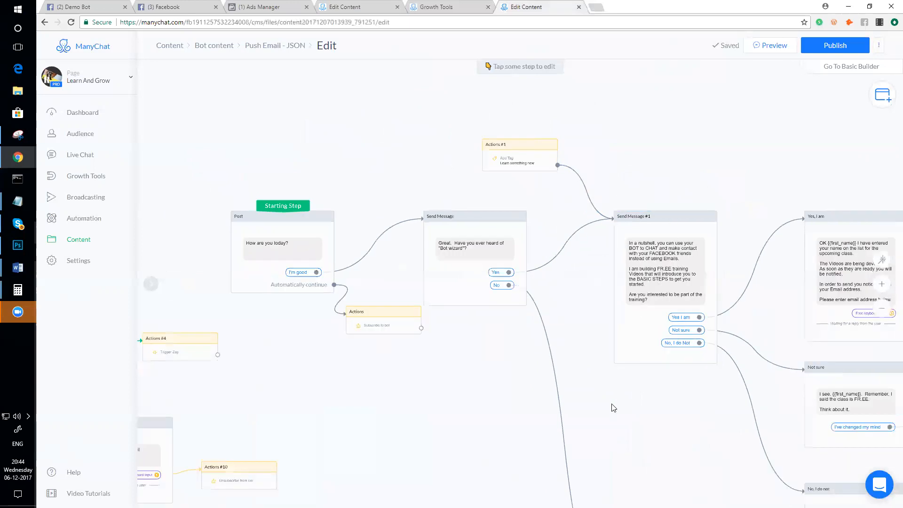
left_click_drag(613, 405, 596, 383)
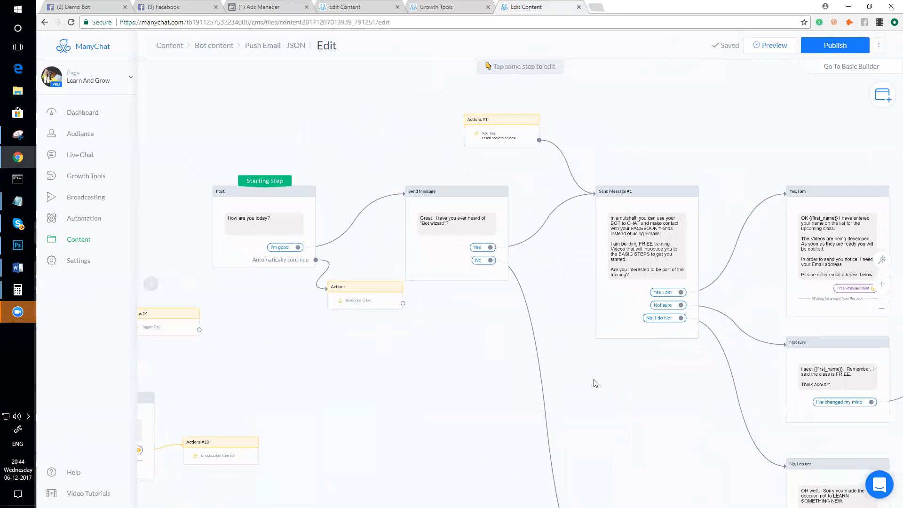
scroll(607, 371, "down", 3)
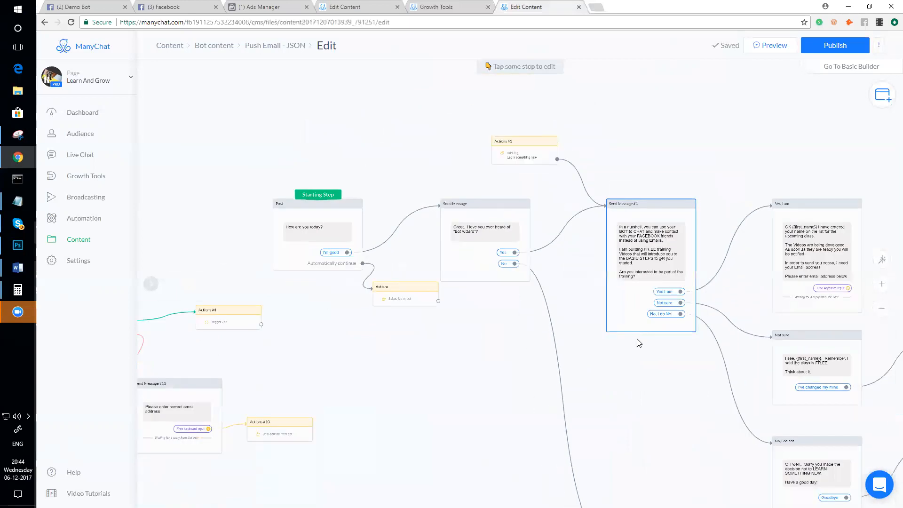
scroll(639, 343, "up", 1)
scroll(639, 343, "down", 1)
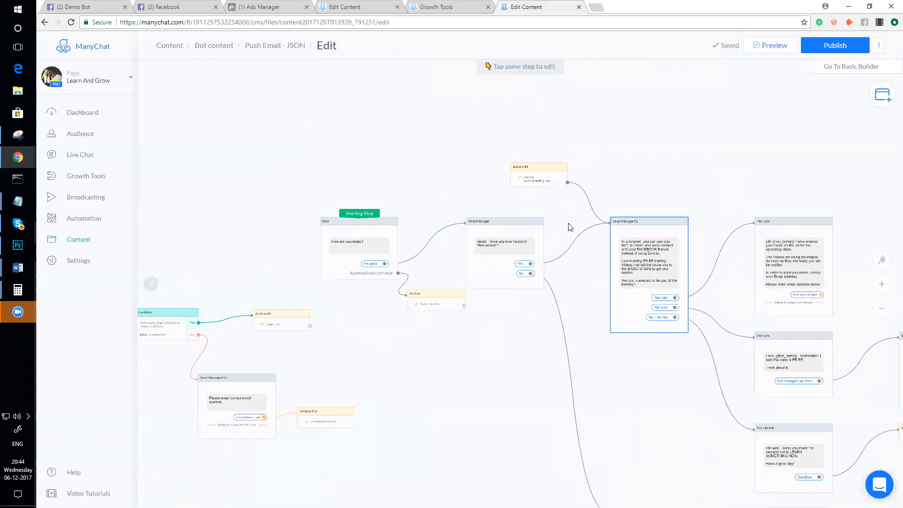
scroll(414, 288, "up", 3)
scroll(414, 288, "down", 2)
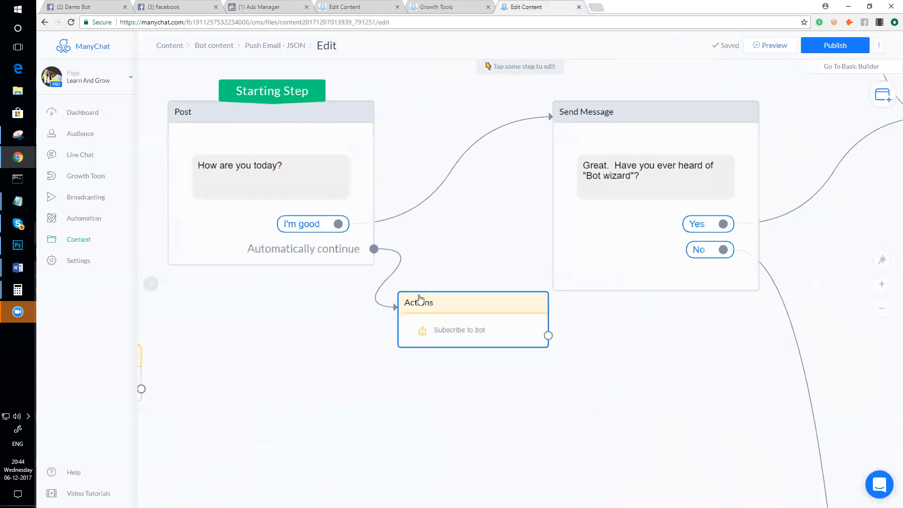
left_click_drag(468, 304, 377, 323)
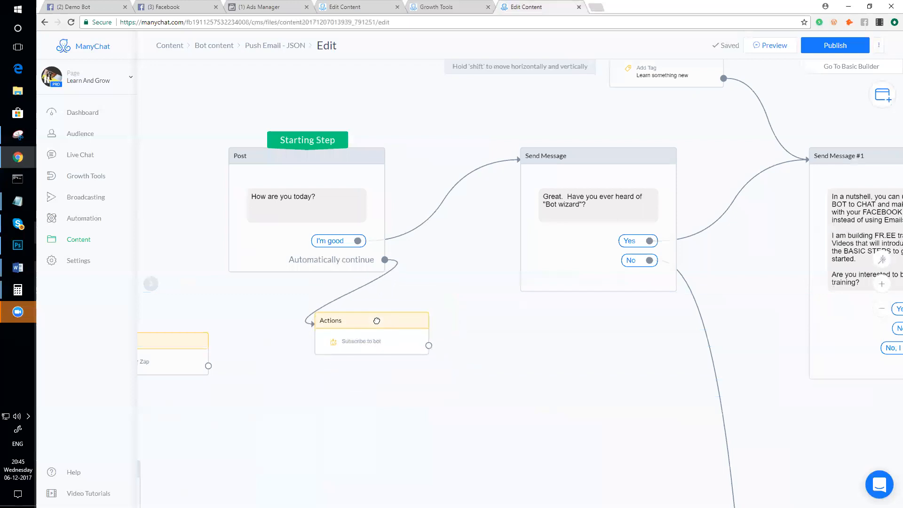
- Send a Messenger preview of the Push Email - JSON flow, check the Demo Bot chat, then return to Push Email - Content
left_click(761, 47)
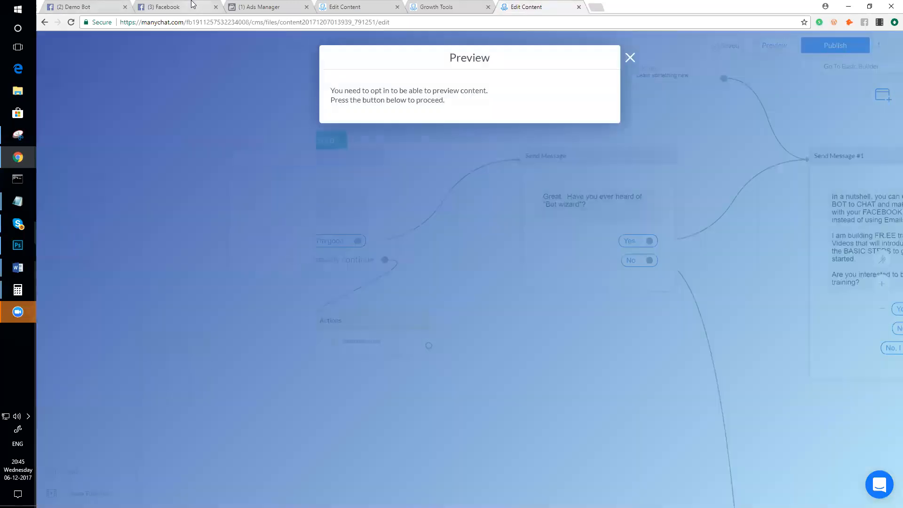
left_click(194, 7)
left_click(515, 6)
left_click(377, 123)
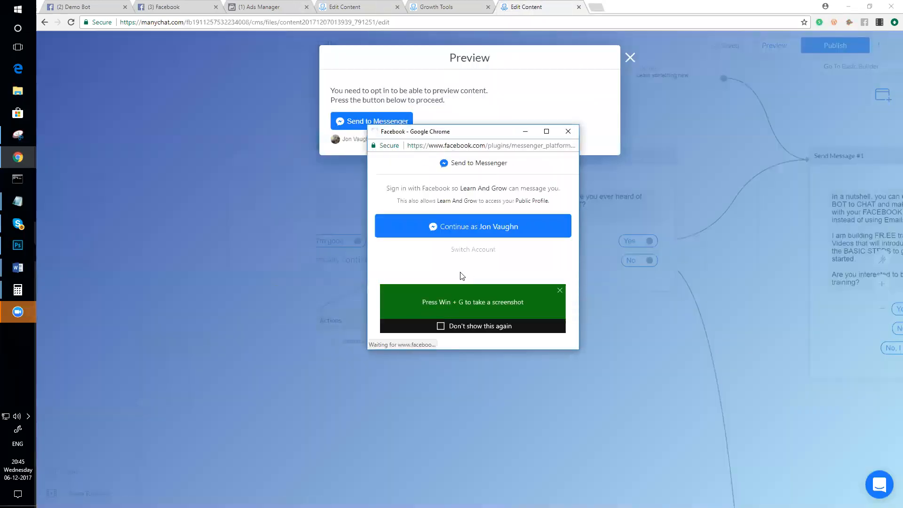
left_click(469, 228)
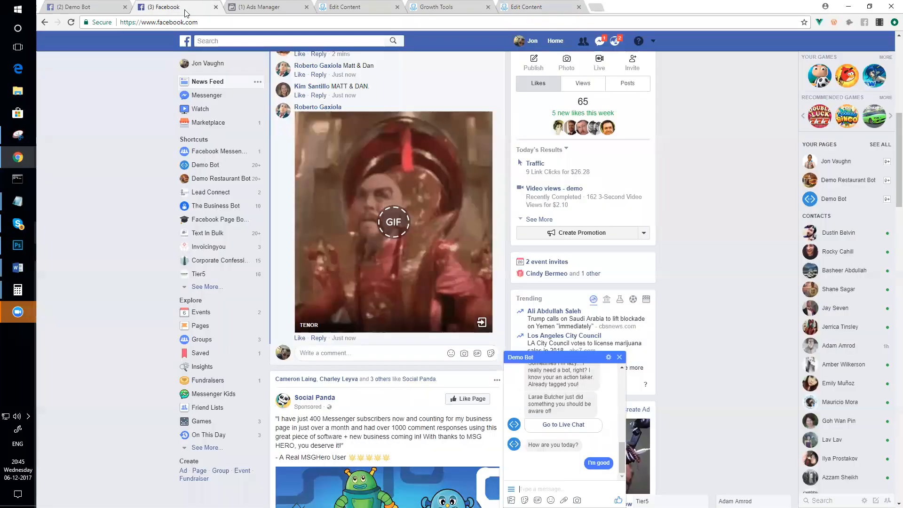
left_click(620, 358)
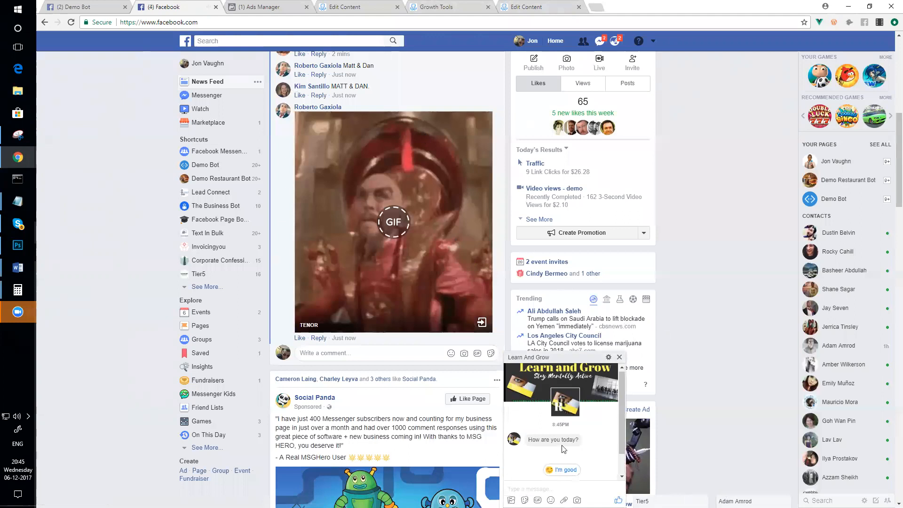
left_click(364, 6)
scroll(437, 192, "up", 5)
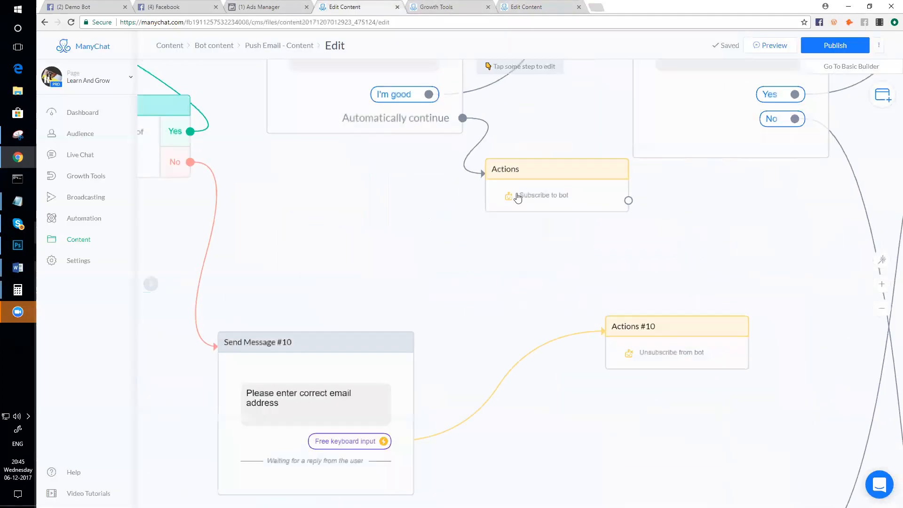
- Open the Subscribe to bot Actions step in its editing sidebar
left_click(549, 196)
scroll(462, 179, "down", 3)
scroll(462, 187, "up", 2)
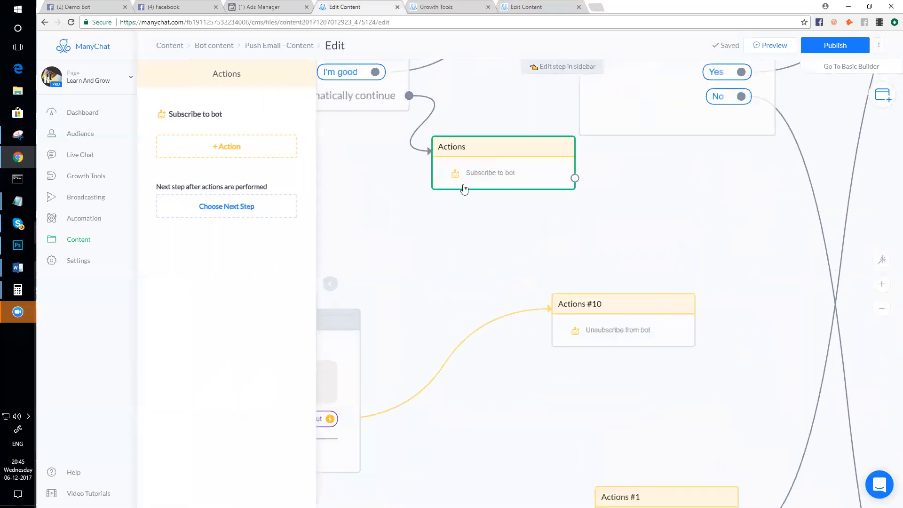
scroll(404, 248, "down", 2)
scroll(448, 238, "up", 2)
scroll(485, 253, "up", 3)
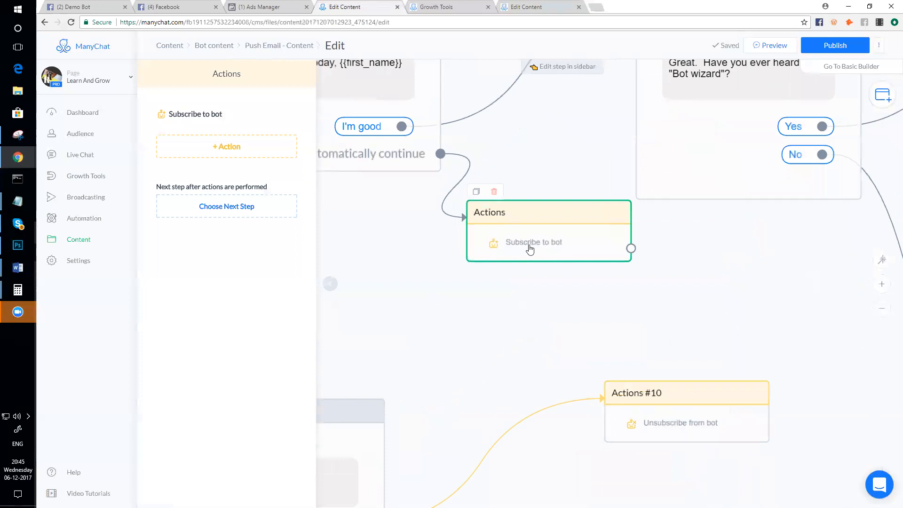
scroll(512, 243, "up", 1)
- Move the Subscribe to bot step slightly down, then nudge it right beneath the Post step
mouse_move(513, 254)
left_mouse_down()
mouse_move(581, 268)
mouse_move(471, 235)
mouse_move(534, 302)
mouse_move(561, 261)
mouse_move(527, 263)
mouse_move(516, 254)
mouse_move(513, 262)
left_mouse_up()
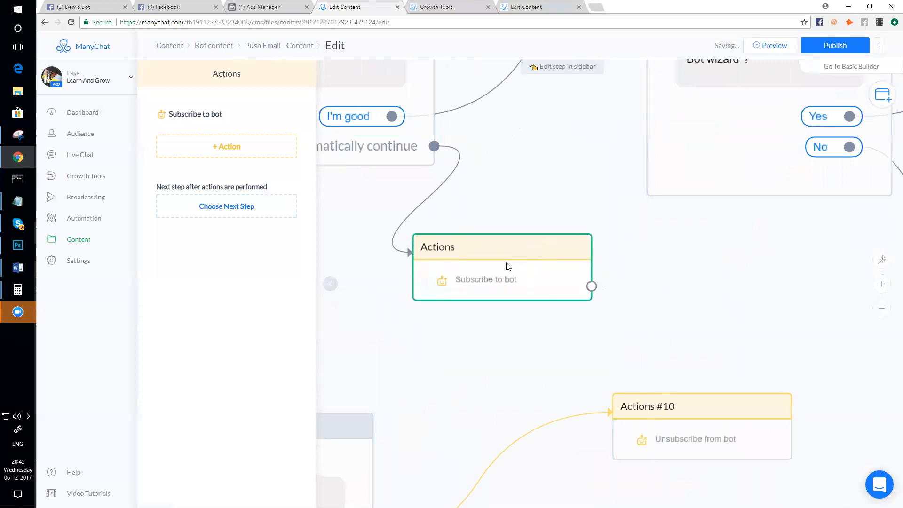
scroll(492, 267, "down", 3)
scroll(491, 265, "up", 3)
scroll(491, 263, "down", 3)
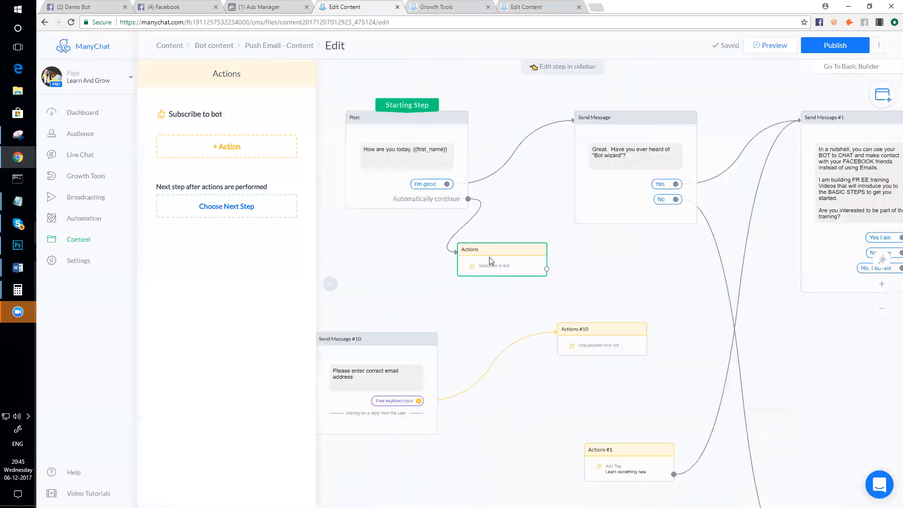
mouse_move(497, 256)
left_mouse_down()
mouse_move(538, 260)
mouse_move(514, 260)
left_mouse_up()
scroll(514, 261, "up", 2)
scroll(513, 261, "down", 1)
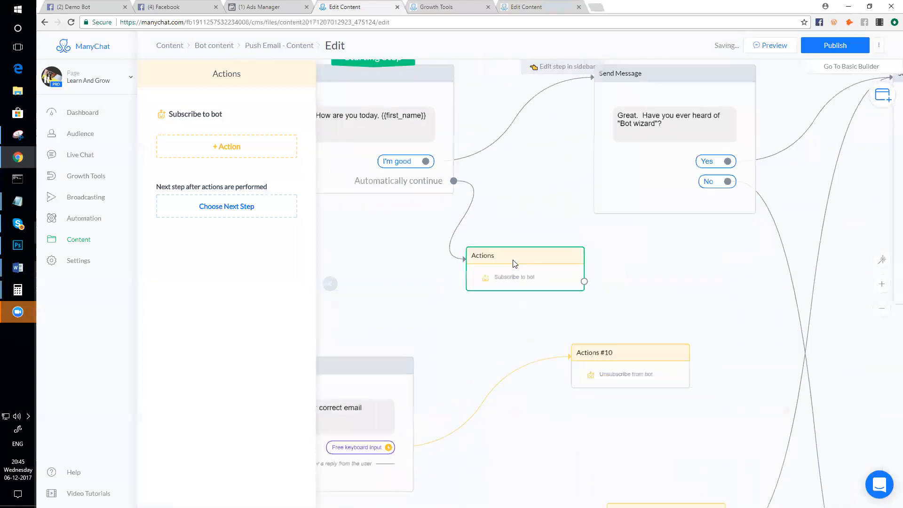
scroll(511, 265, "down", 1)
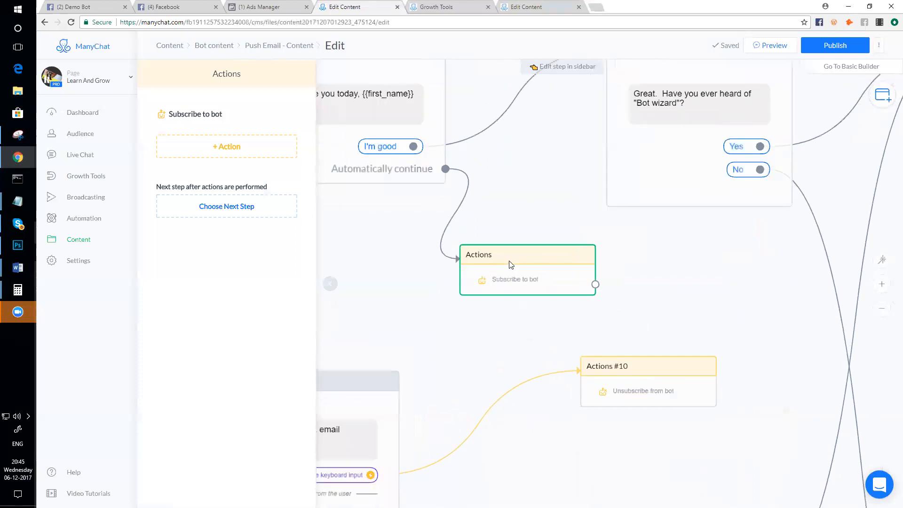
scroll(511, 265, "up", 2)
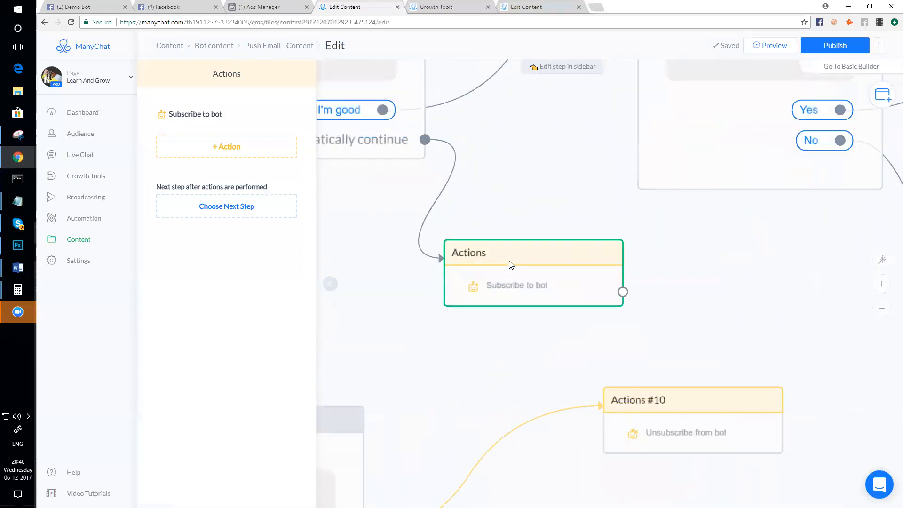
scroll(510, 265, "down", 1)
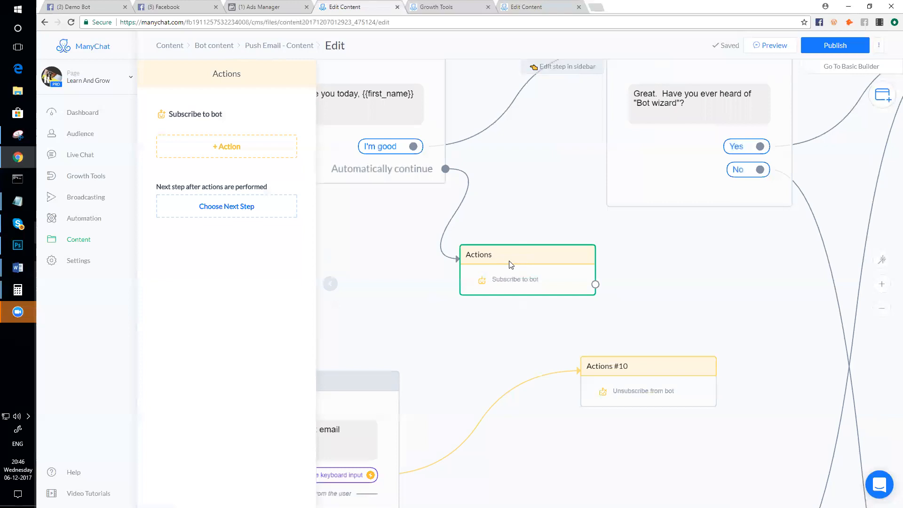
- Delete the Subscribe to bot Actions step and turn off 'Continue to another step' on the Post
scroll(509, 265, "down", 2)
scroll(510, 266, "up", 2)
scroll(511, 272, "down", 1)
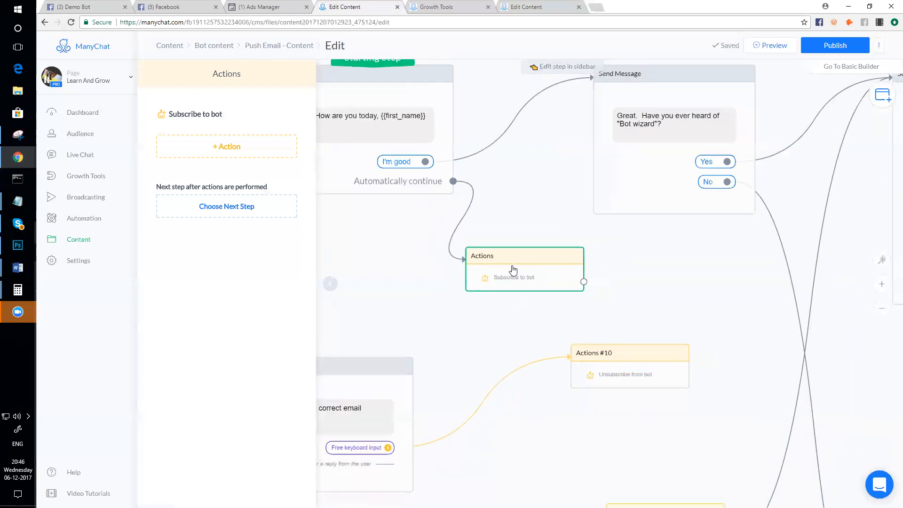
left_click(493, 238)
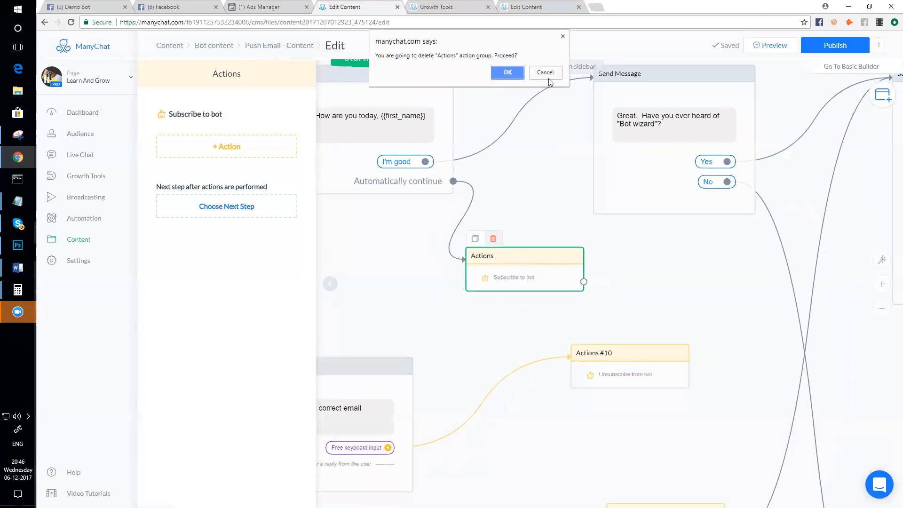
left_click(507, 71)
left_click(367, 184)
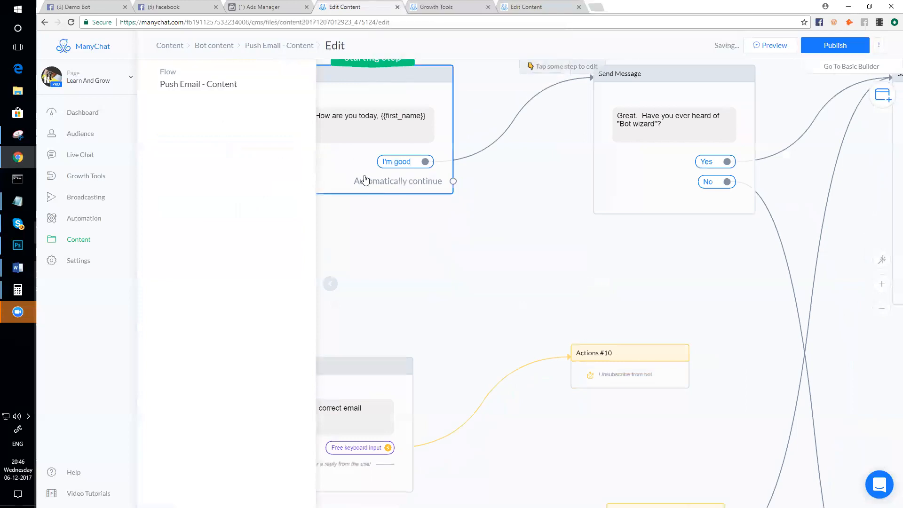
left_click(195, 380)
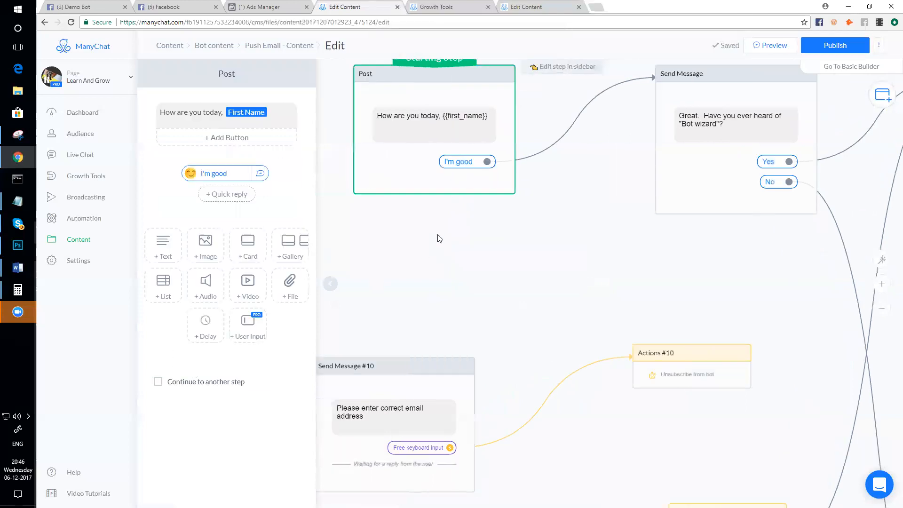
- Move the email Condition, Actions #4, Send Message #10 and Actions #10 steps to the left
scroll(438, 238, "up", 1)
scroll(460, 210, "down", 2)
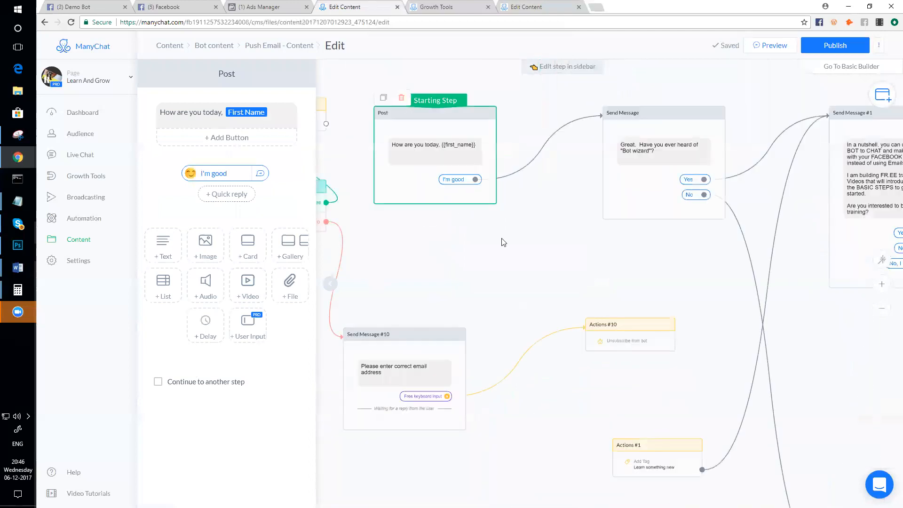
scroll(501, 242, "down", 2)
scroll(470, 241, "down", 1)
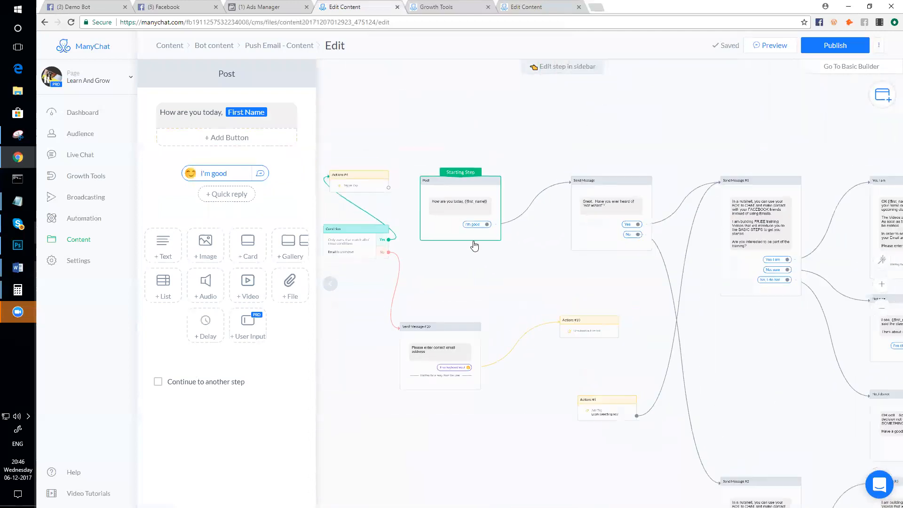
scroll(474, 246, "down", 1)
scroll(435, 320, "down", 1)
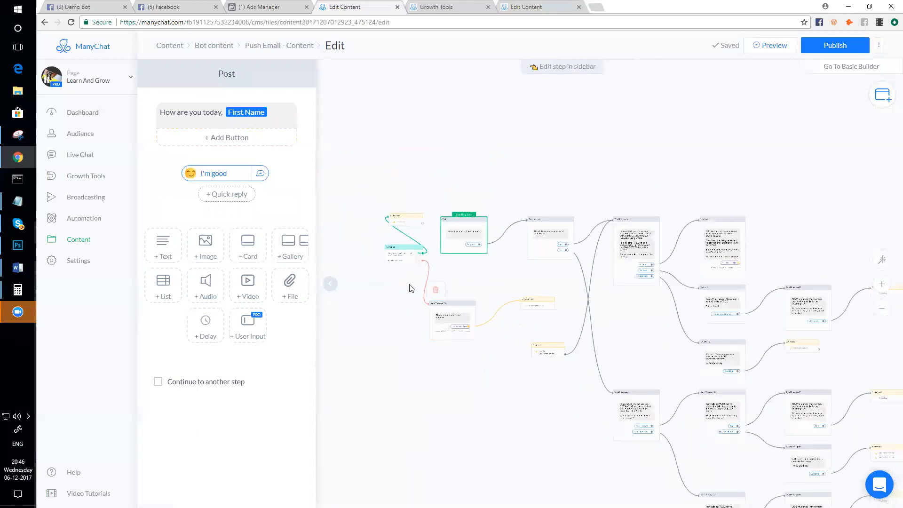
mouse_move(408, 261)
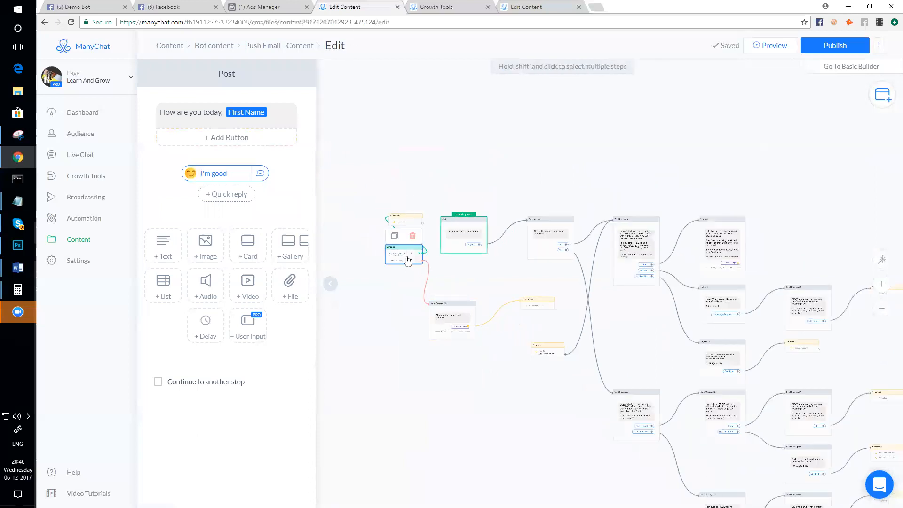
left_click(341, 289)
scroll(343, 295, "up", 1)
left_click_drag(419, 249, 275, 271)
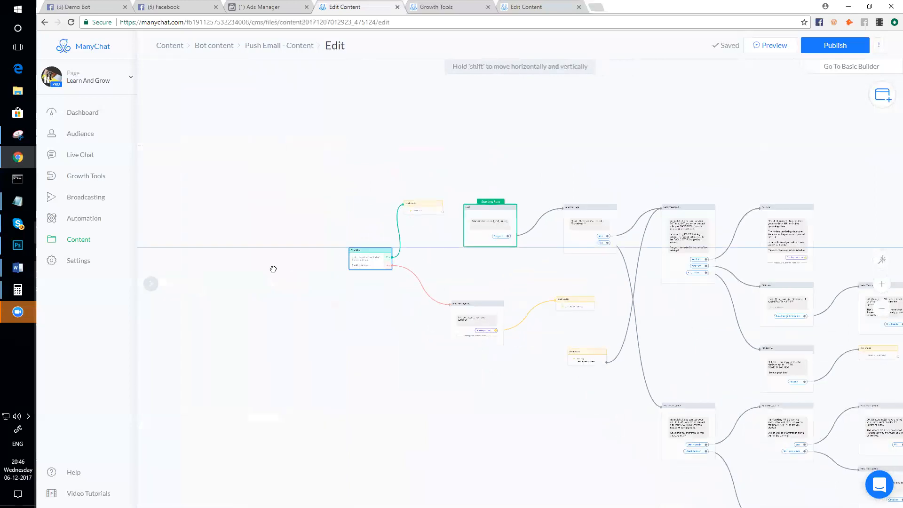
left_click_drag(423, 209, 369, 262)
left_click_drag(482, 309, 379, 309)
left_click_drag(570, 304, 444, 325)
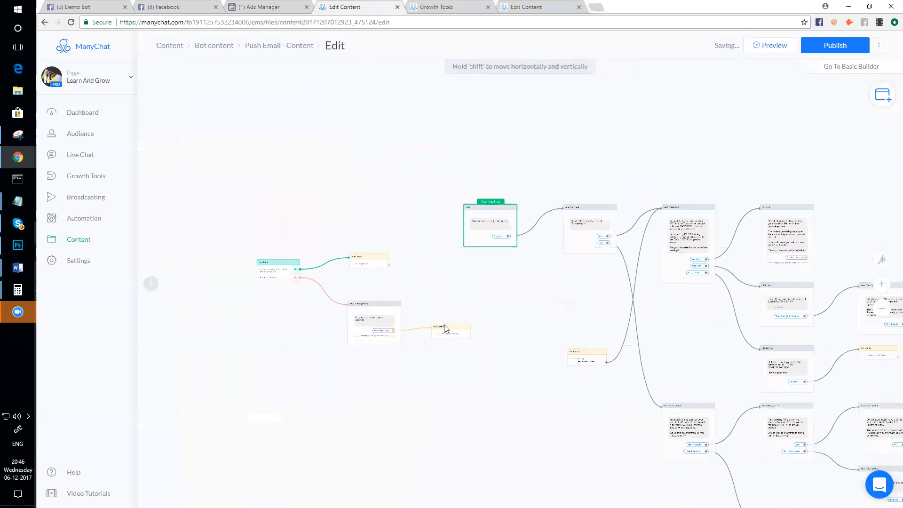
- Make the Email-unknown Condition the flow's Starting Step instead of the Post
scroll(321, 283, "up", 3)
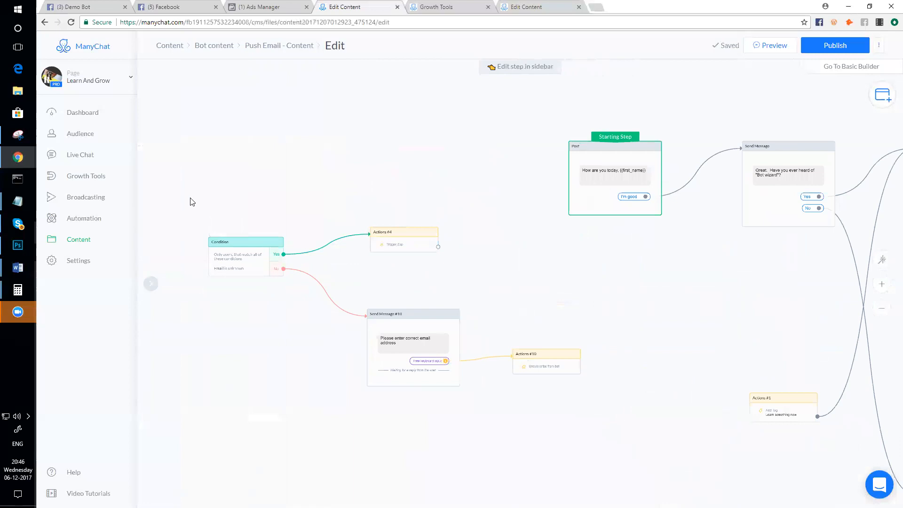
scroll(226, 272, "up", 3)
scroll(226, 282, "down", 2)
scroll(226, 277, "up", 3)
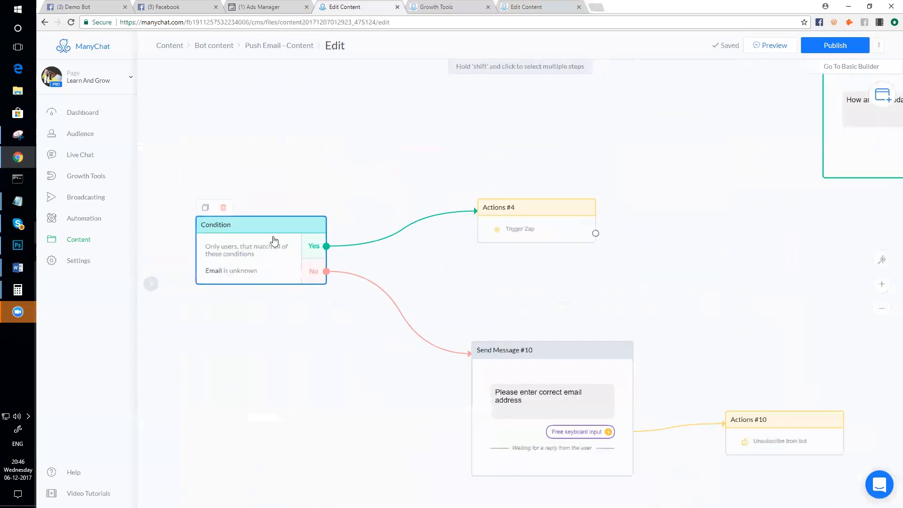
scroll(274, 240, "down", 2)
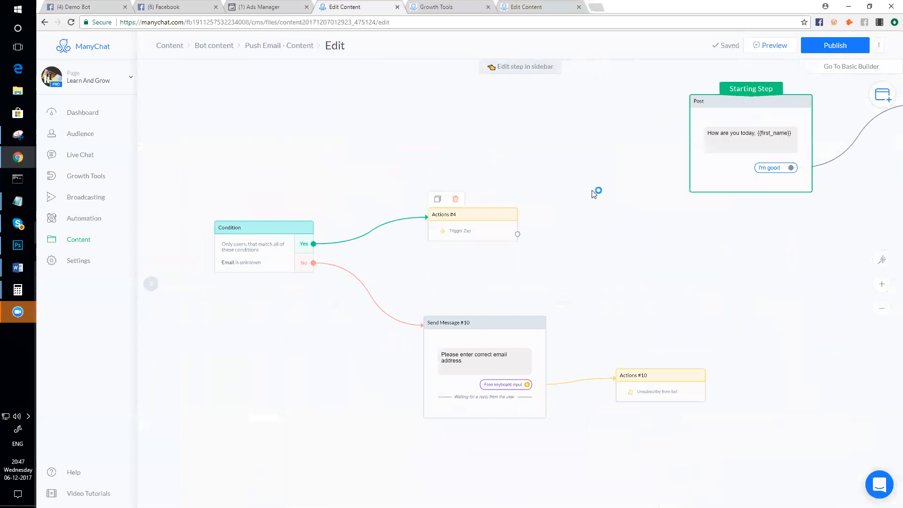
left_click_drag(747, 89, 268, 231)
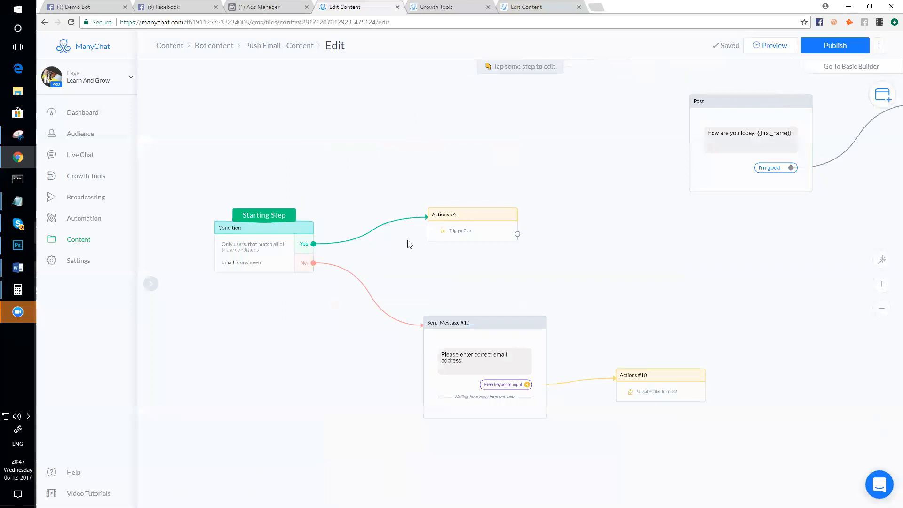
- Drag a link out of Actions #4 but cancel the new step, leaving it without a next step
left_click(452, 235)
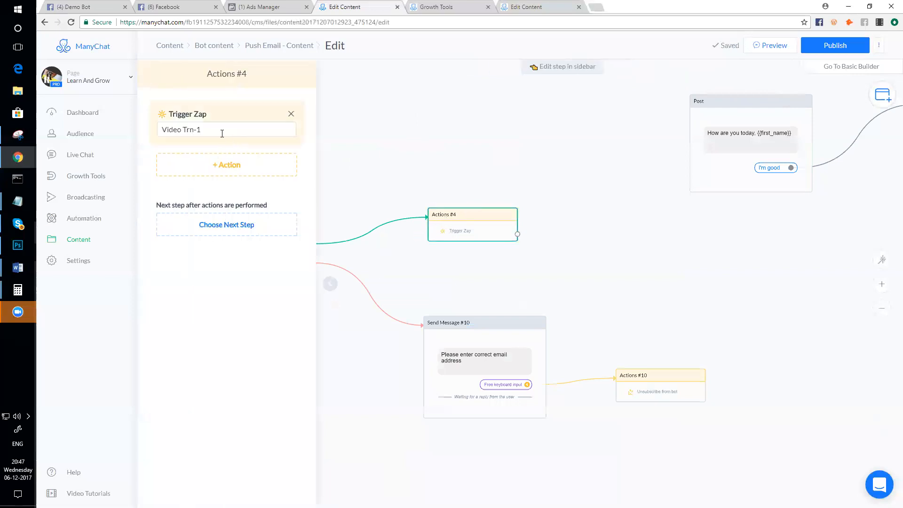
scroll(423, 188, "down", 5)
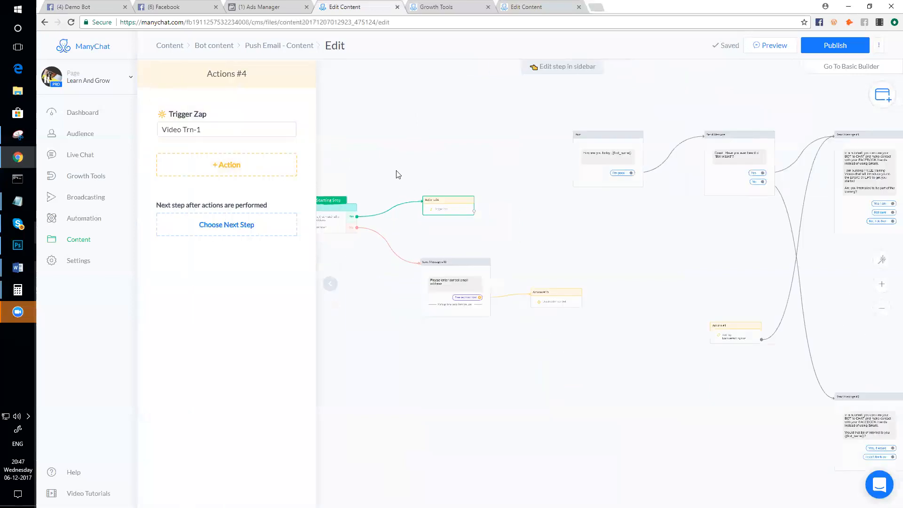
scroll(423, 189, "up", 3)
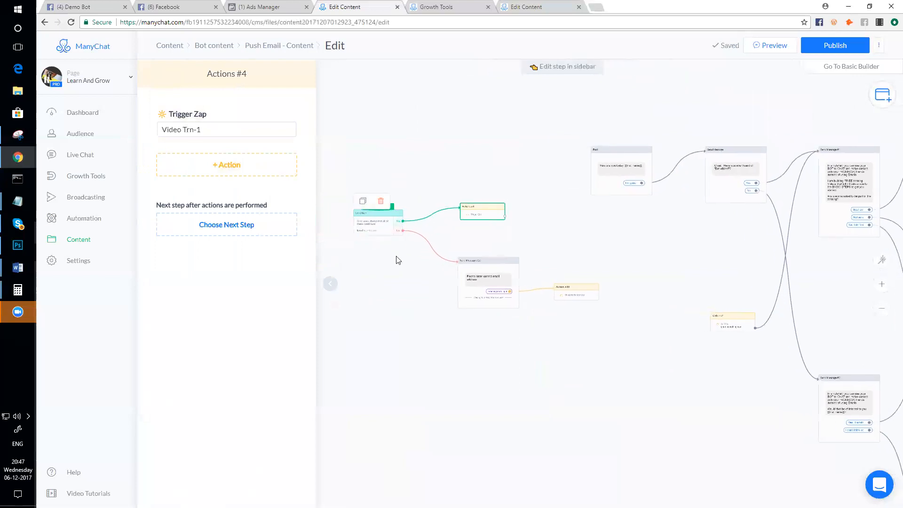
scroll(388, 210, "down", 1)
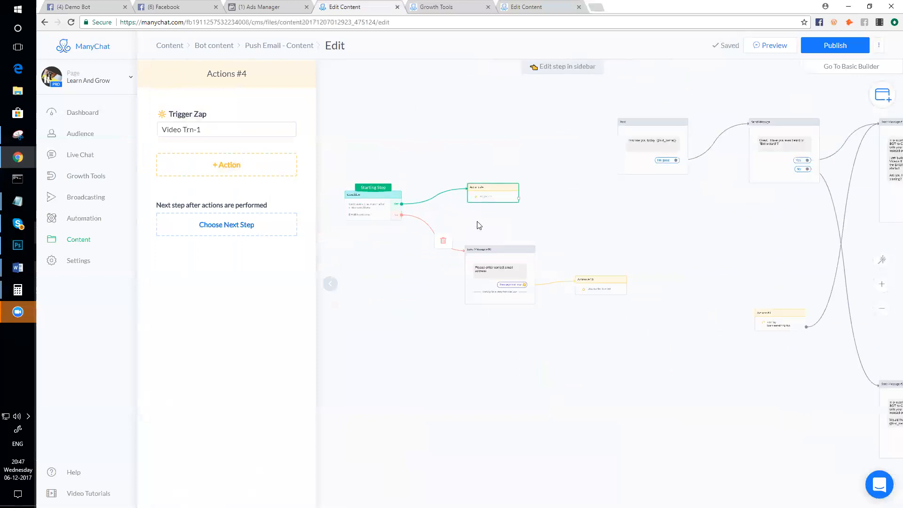
left_click(519, 198)
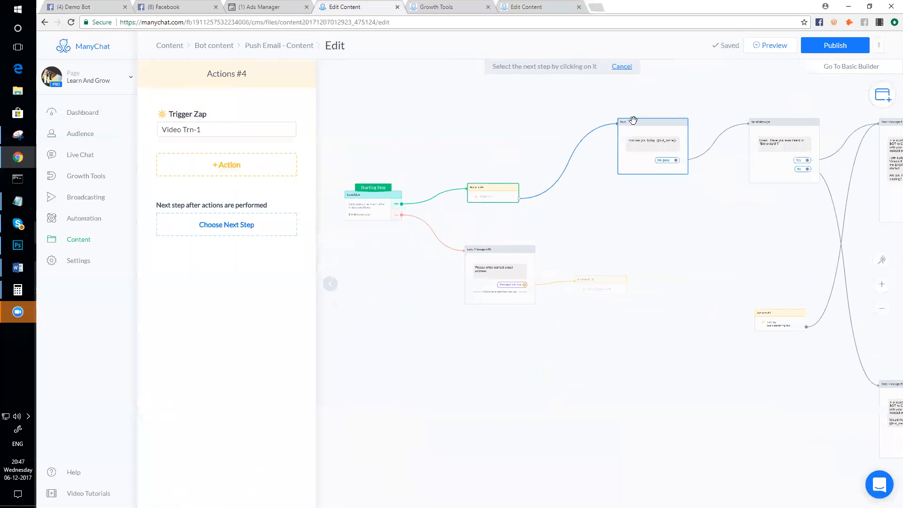
left_click(555, 167)
left_click(574, 247)
- Make the Post message asking how the user is today the Starting Step again
left_click_drag(373, 187, 659, 132)
left_click(429, 228)
scroll(451, 240, "up", 5)
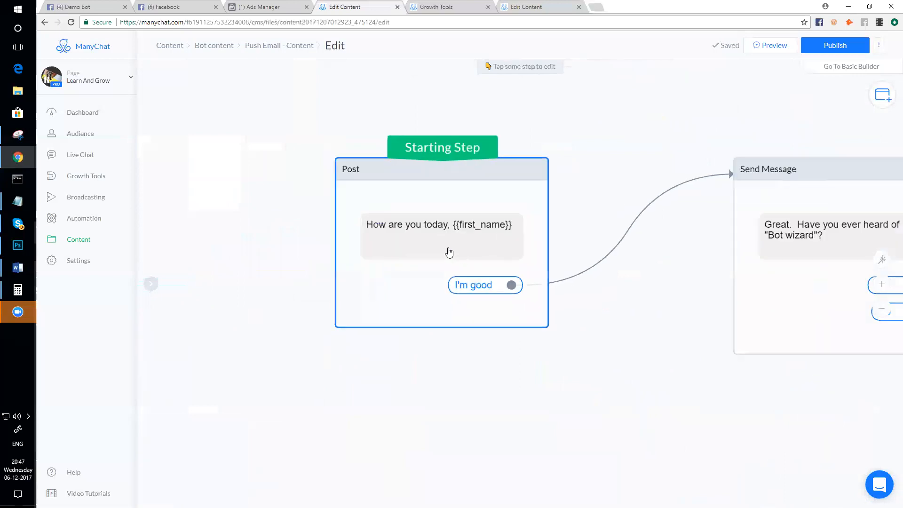
scroll(452, 297, "down", 2)
mouse_move(453, 300)
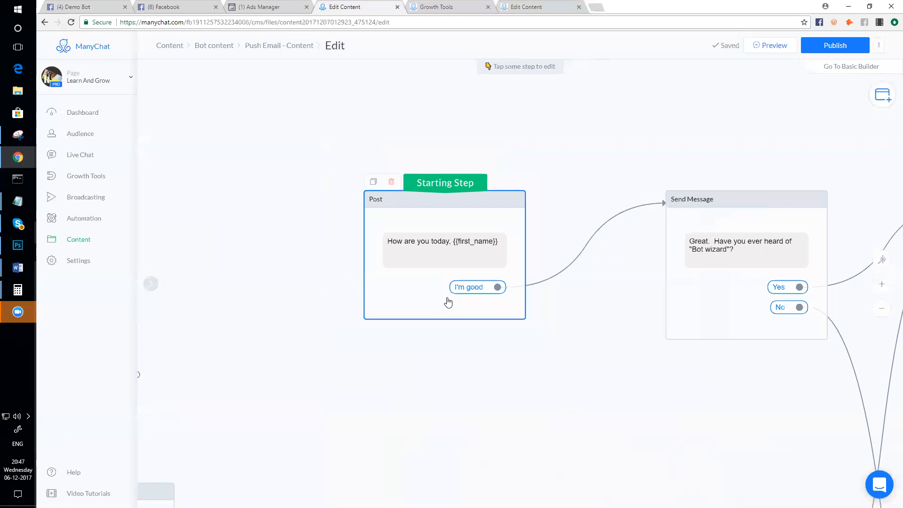
scroll(448, 303, "up", 2)
scroll(448, 302, "down", 1)
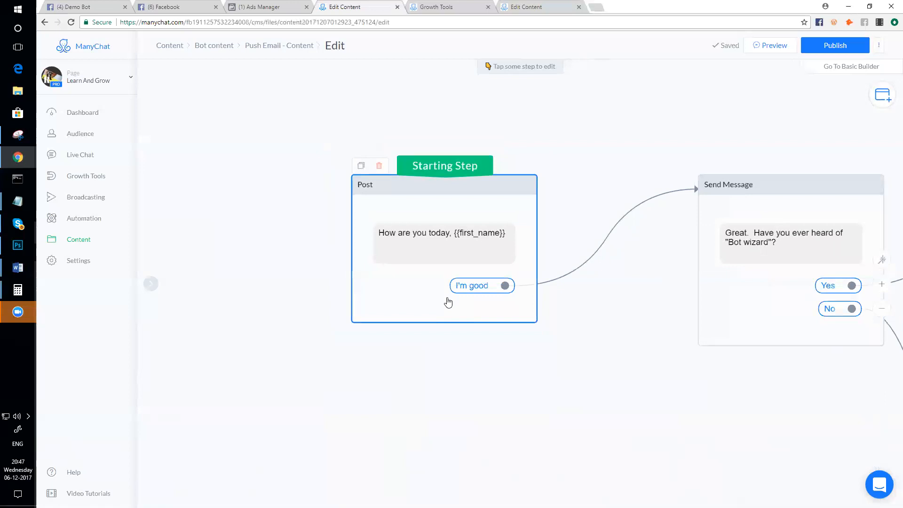
scroll(448, 302, "down", 4)
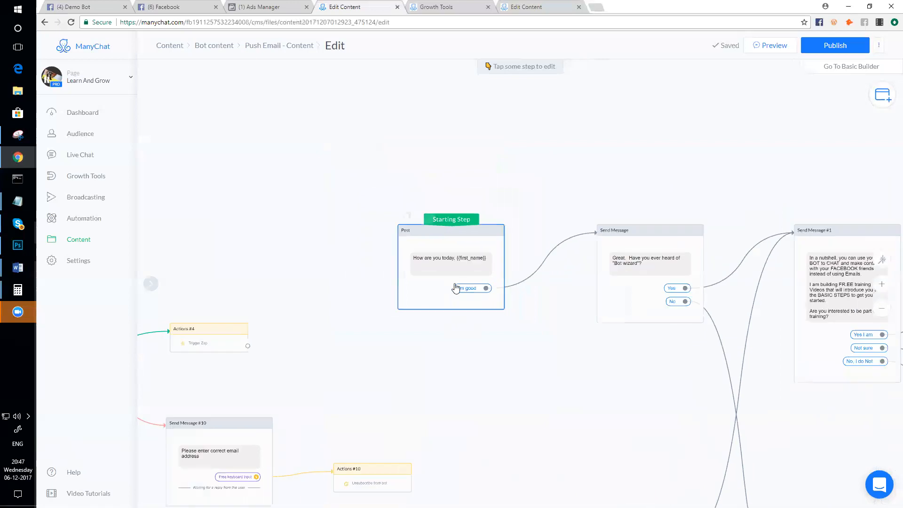
scroll(458, 298, "up", 3)
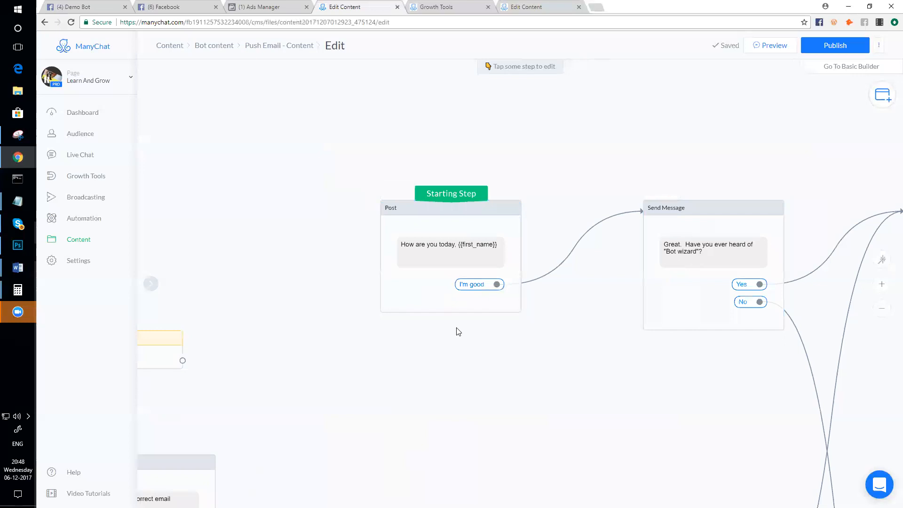
- Add 'I'm Okay' and 'Not so great' quick replies to the Post message
left_click(403, 298)
left_click(236, 194)
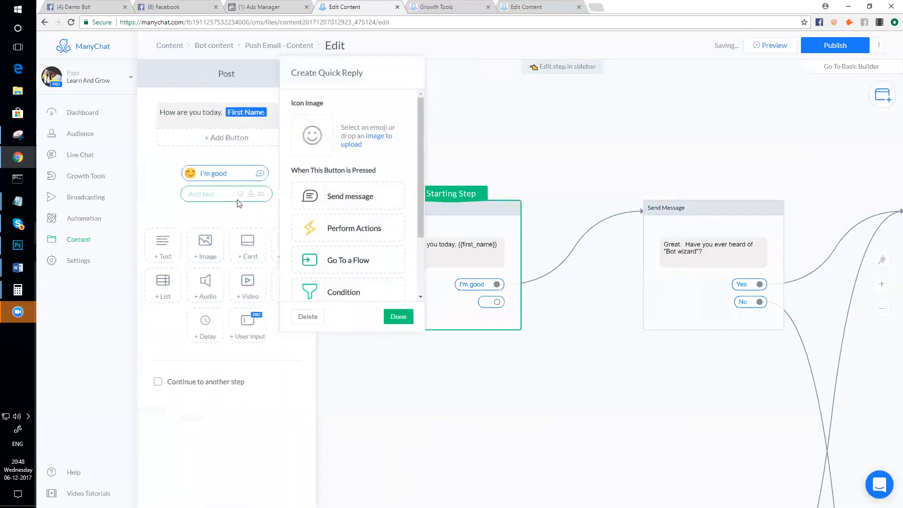
type("I'm Okay")
key("Return")
left_click(238, 201)
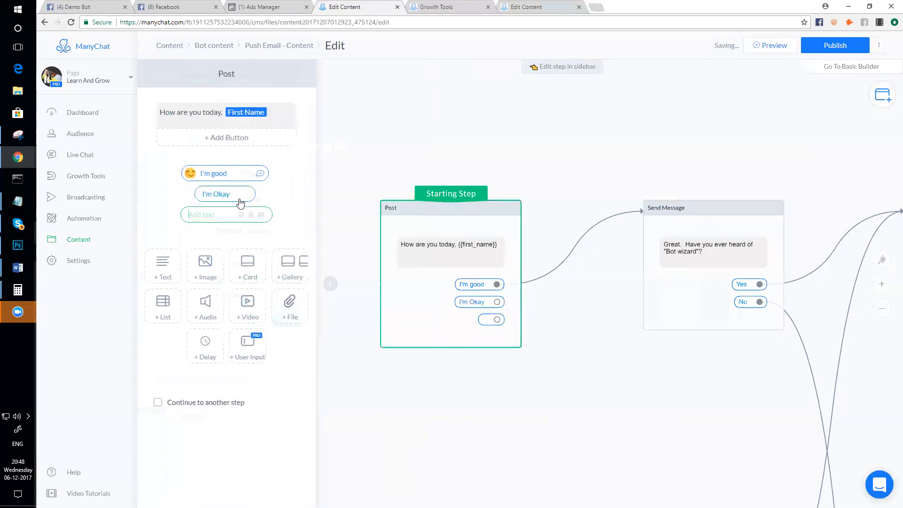
type("Not so ")
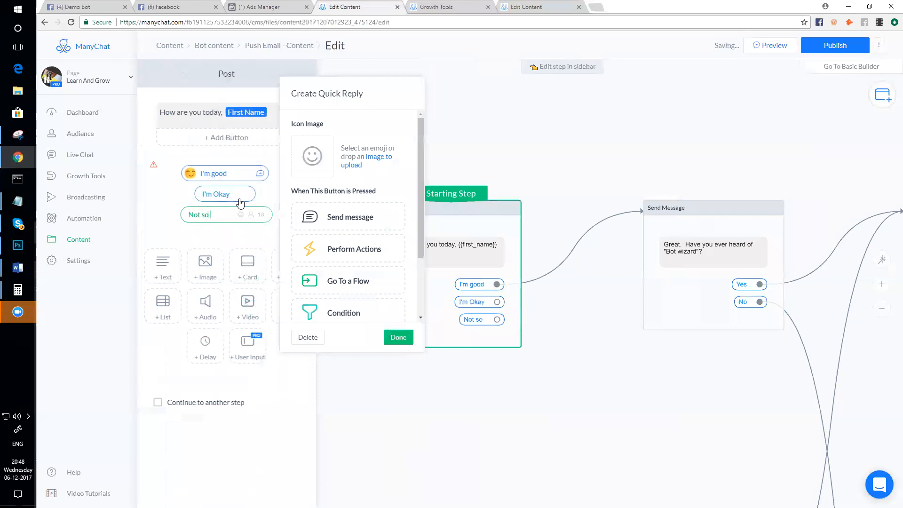
type("great")
key("Return")
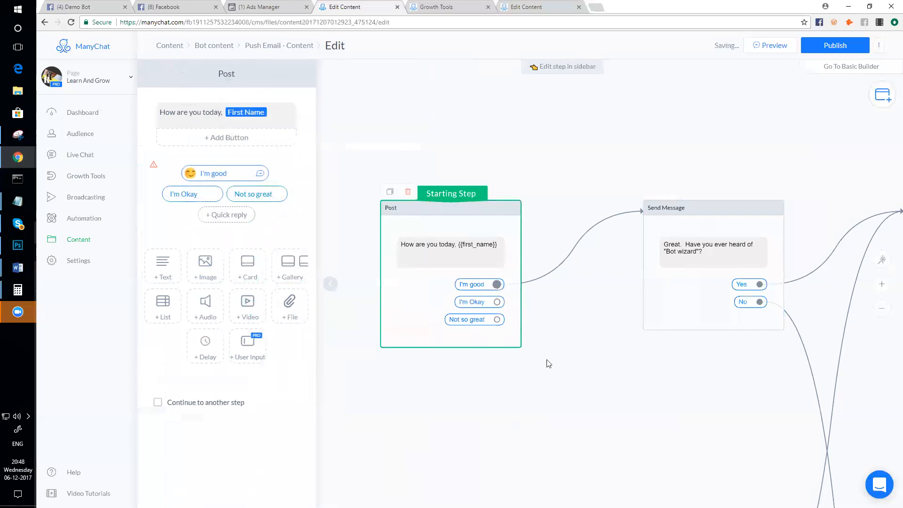
- Delete the 'I'm Okay' and 'Not so great' quick replies, leaving only 'I'm good'
scroll(552, 357, "down", 1)
scroll(501, 390, "down", 1)
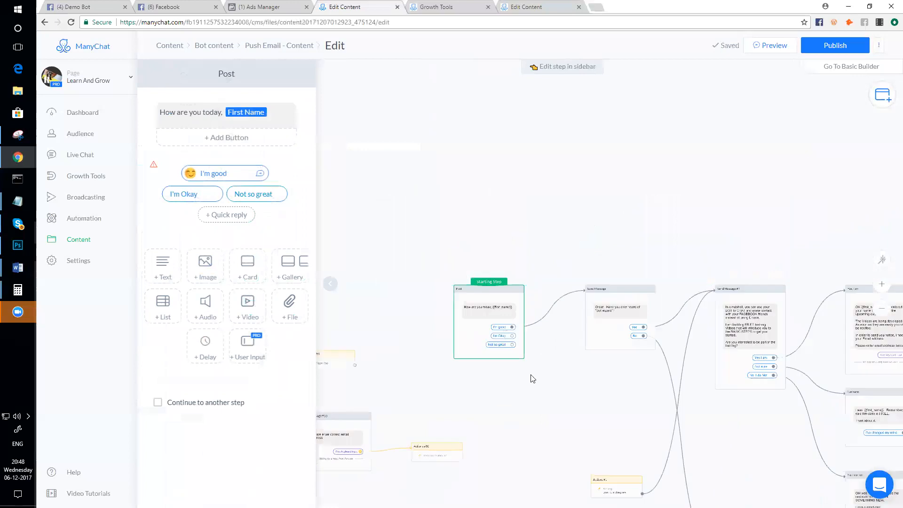
scroll(529, 365, "up", 2)
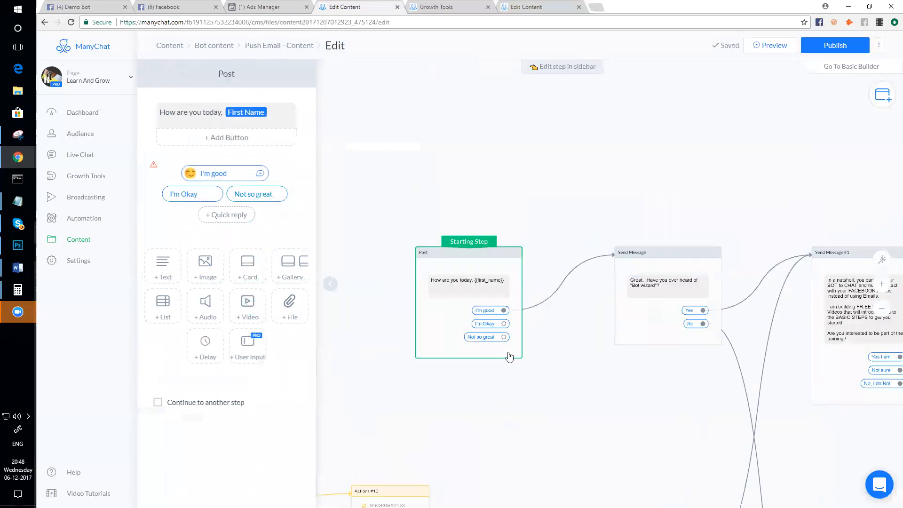
left_click(485, 324)
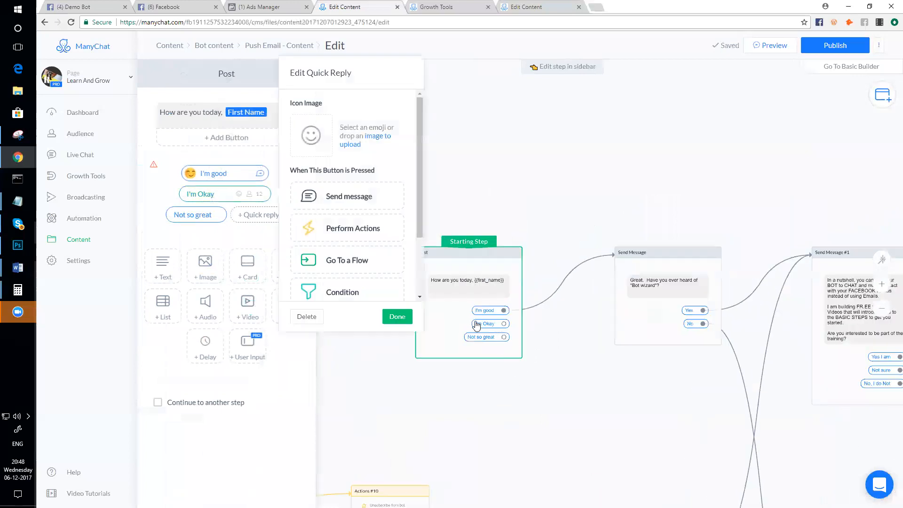
left_click(306, 317)
left_click(492, 324)
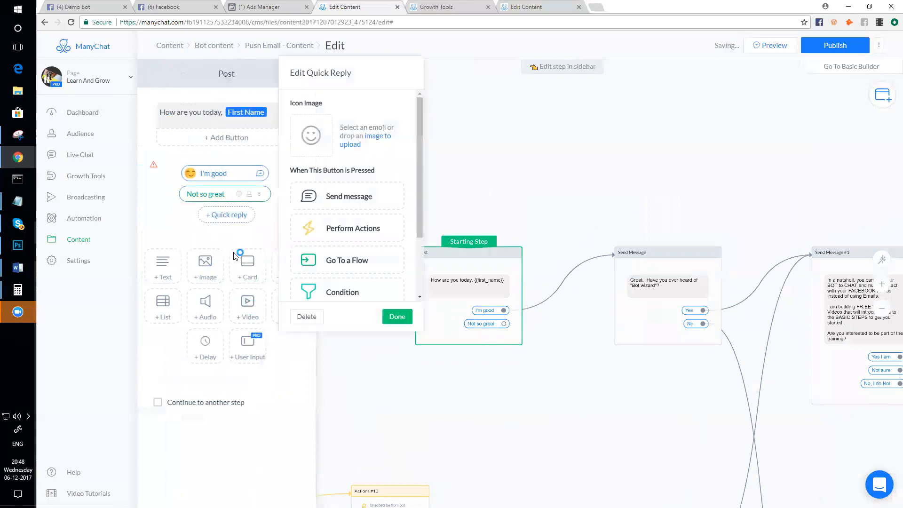
left_click(307, 317)
scroll(504, 369, "up", 2)
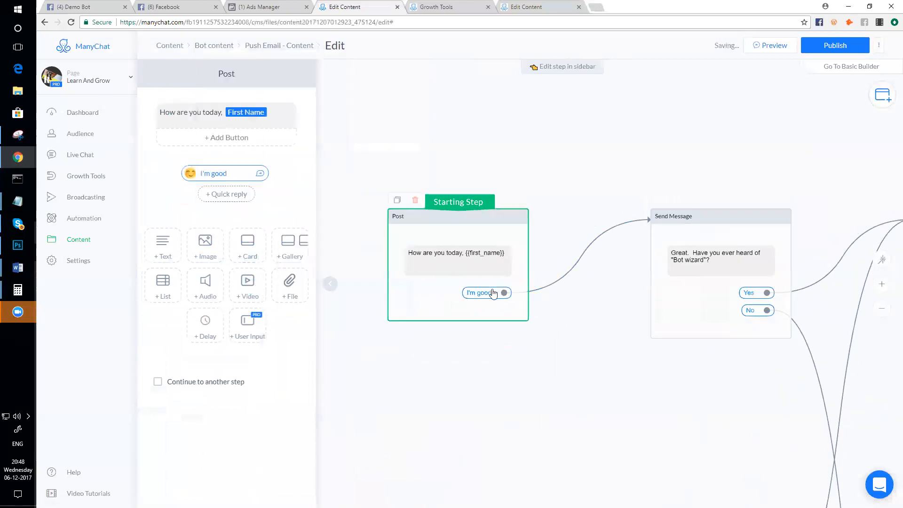
scroll(591, 389, "right", 3)
- Move the Bot wizard question closer to Post and bring Actions #1 up near the top
mouse_move(419, 262)
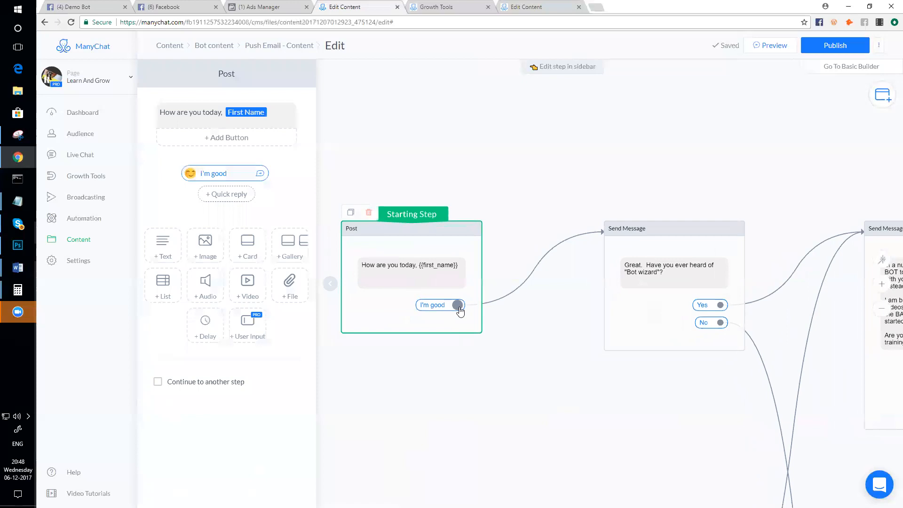
left_click_drag(666, 230, 586, 230)
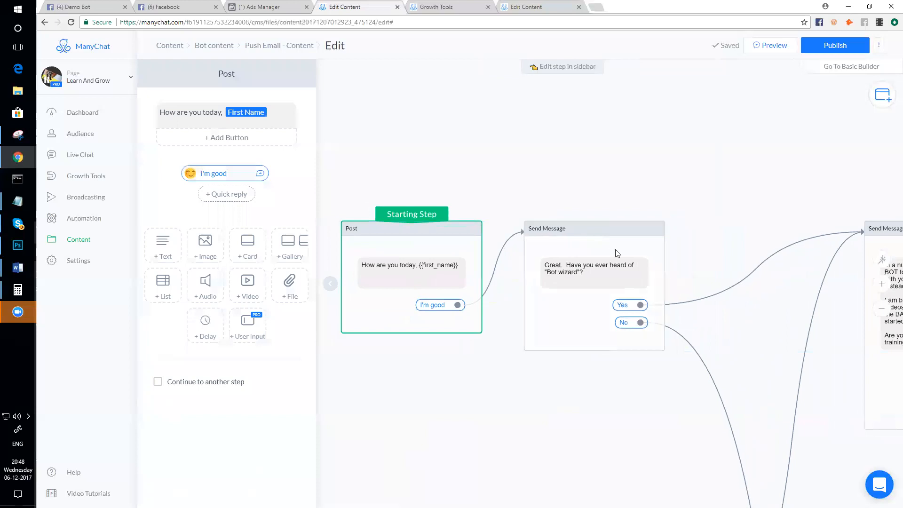
scroll(621, 343, "up", 1)
scroll(621, 343, "down", 1)
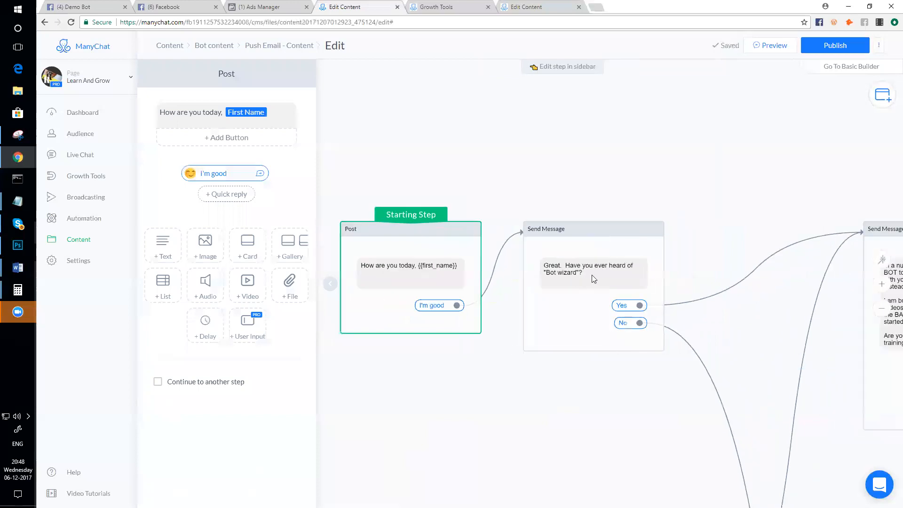
scroll(594, 279, "down", 1)
scroll(603, 282, "down", 1)
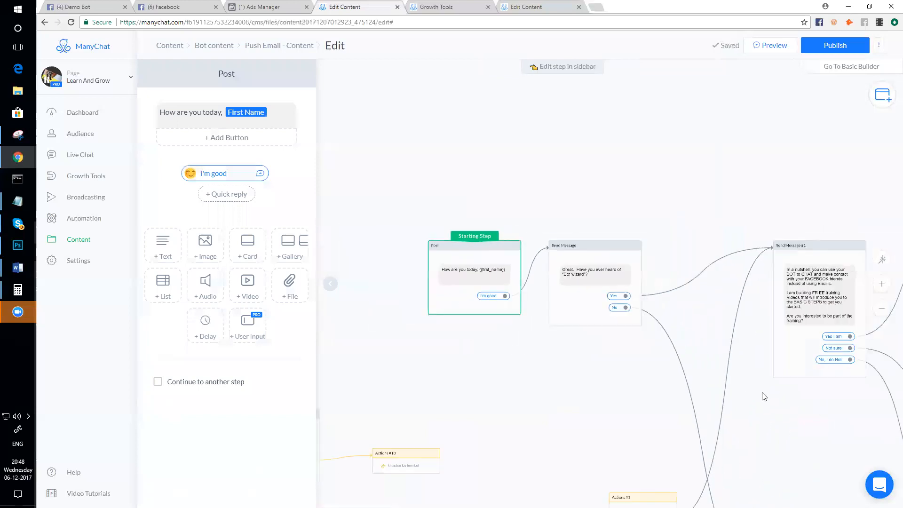
scroll(671, 361, "down", 1)
scroll(583, 427, "up", 3)
left_click_drag(596, 426, 698, 77)
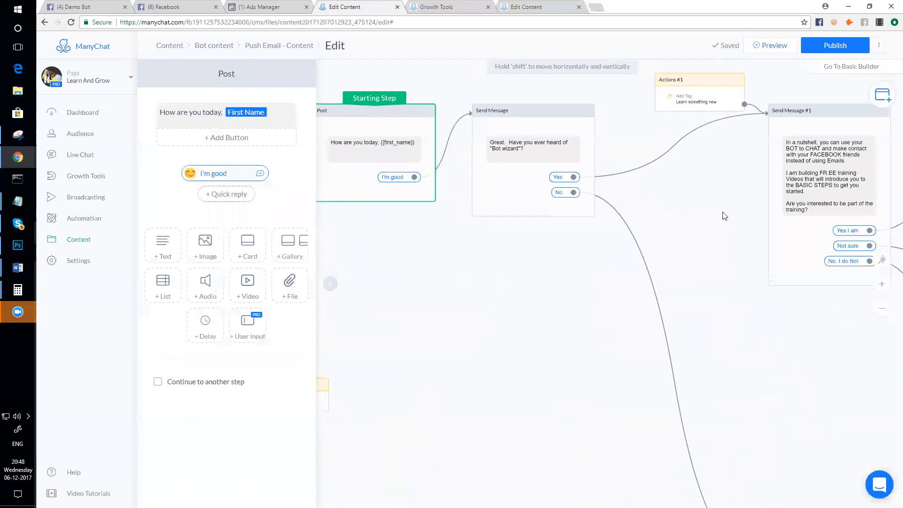
scroll(725, 216, "down", 3)
left_click_drag(703, 262, 644, 309)
left_click_drag(677, 98, 647, 96)
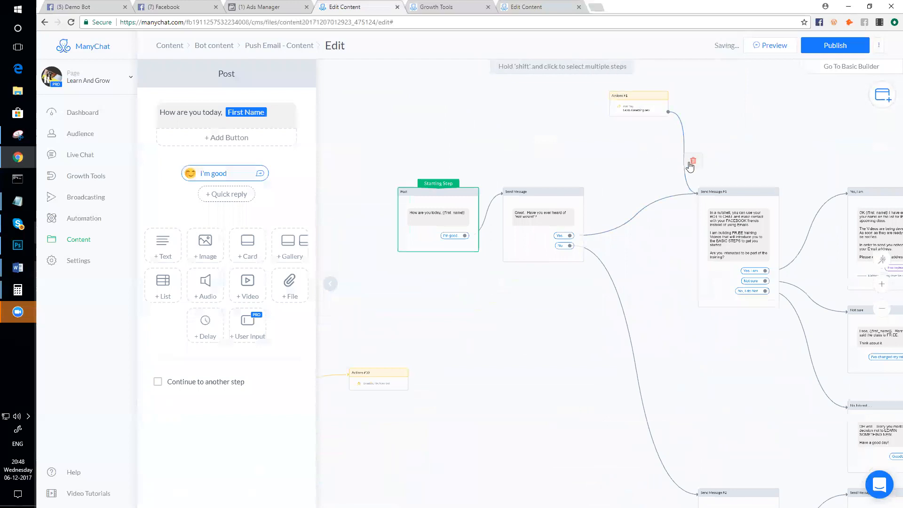
left_click_drag(655, 113, 626, 137)
- Remove the Actions #1 link to Send Message #1 and rearrange Send Message #1, #2 and Bot wizard
left_click(679, 164)
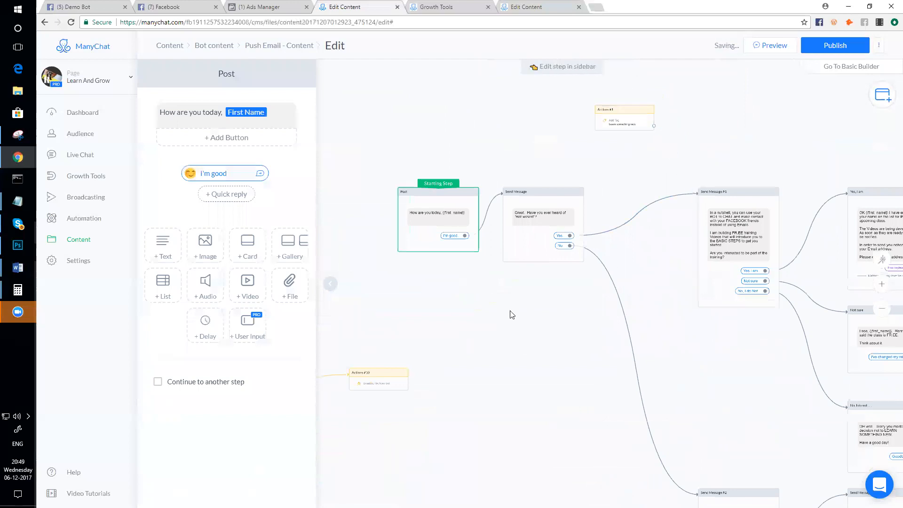
scroll(631, 325, "down", 2)
left_click_drag(705, 227, 654, 226)
left_click_drag(554, 228, 542, 222)
left_click_drag(649, 226, 637, 225)
left_click_drag(710, 450, 647, 323)
scroll(570, 273, "up", 1)
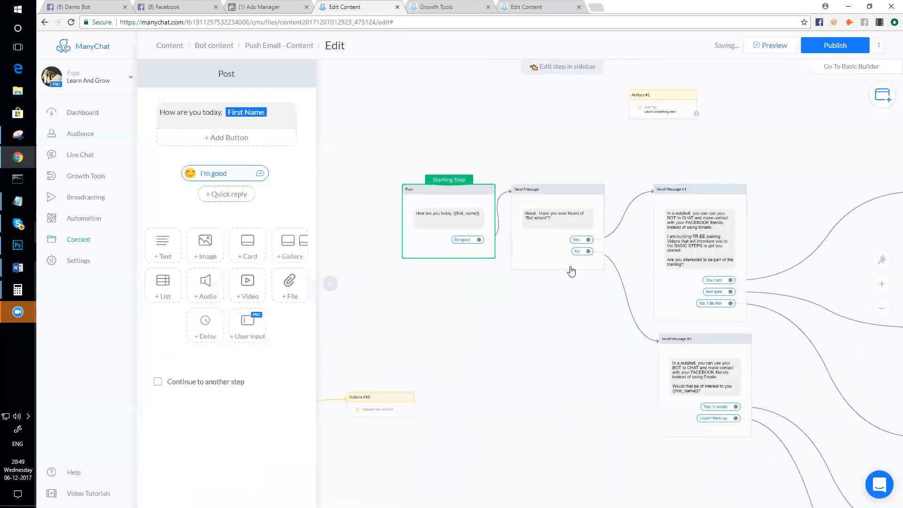
scroll(584, 306, "up", 1)
left_click_drag(589, 319, 535, 377)
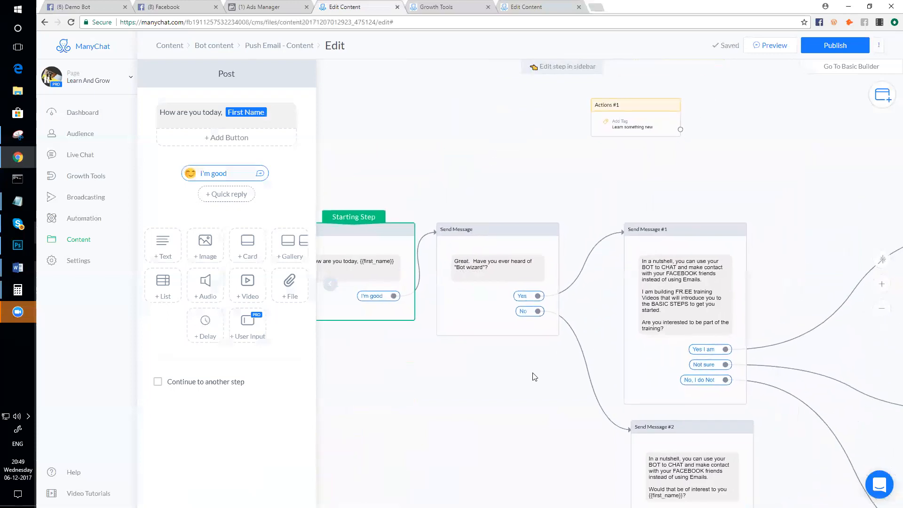
scroll(550, 377, "down", 2)
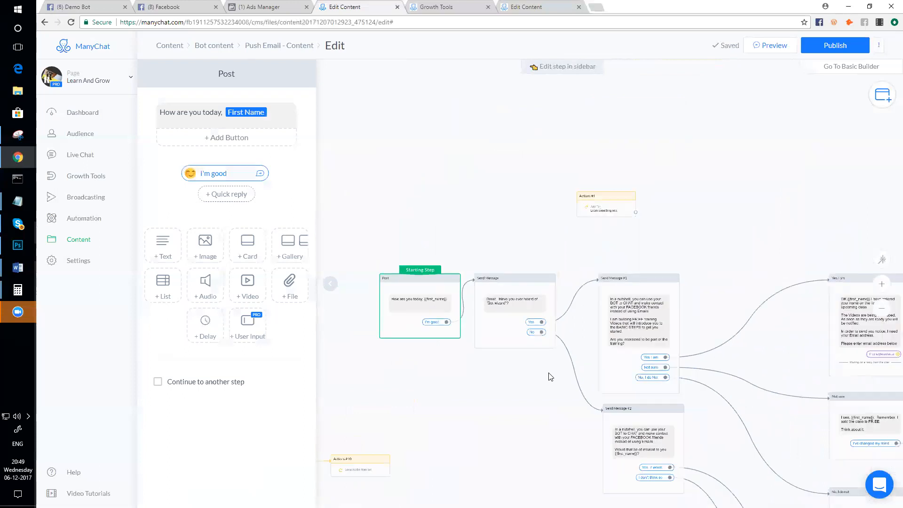
left_click_drag(657, 279, 705, 278)
left_click_drag(605, 206, 605, 245)
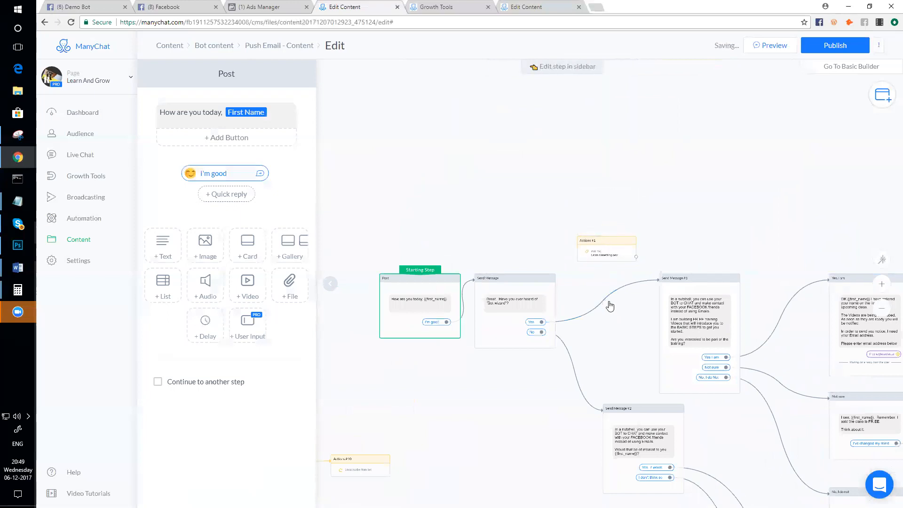
- Link the Yes reply to Actions #1, and Actions #1 onward to Send Message #1
left_click(611, 323)
left_click_drag(595, 248, 598, 299)
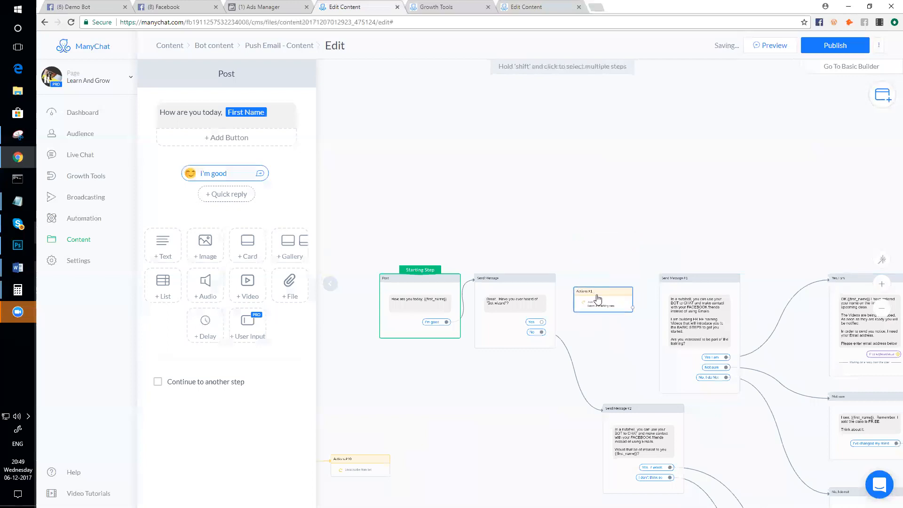
scroll(596, 328, "up", 5)
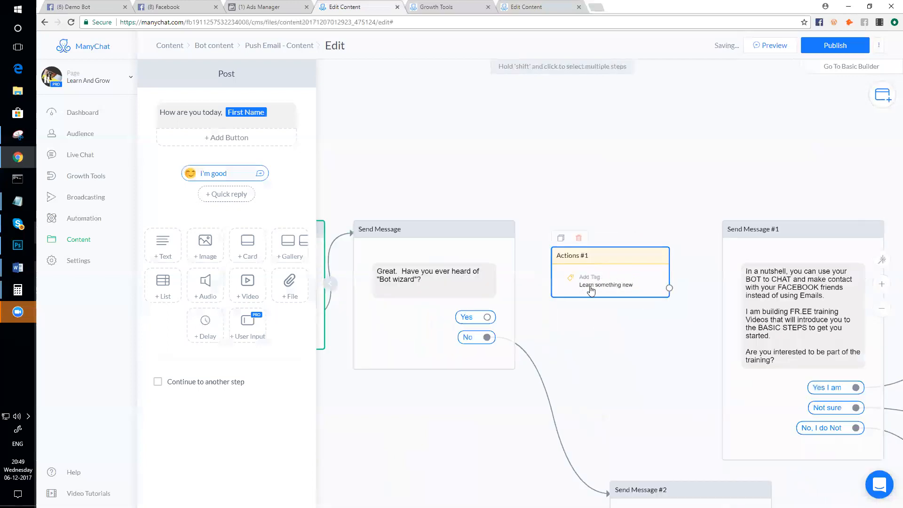
left_click(487, 318)
left_click(565, 267)
left_click(670, 288)
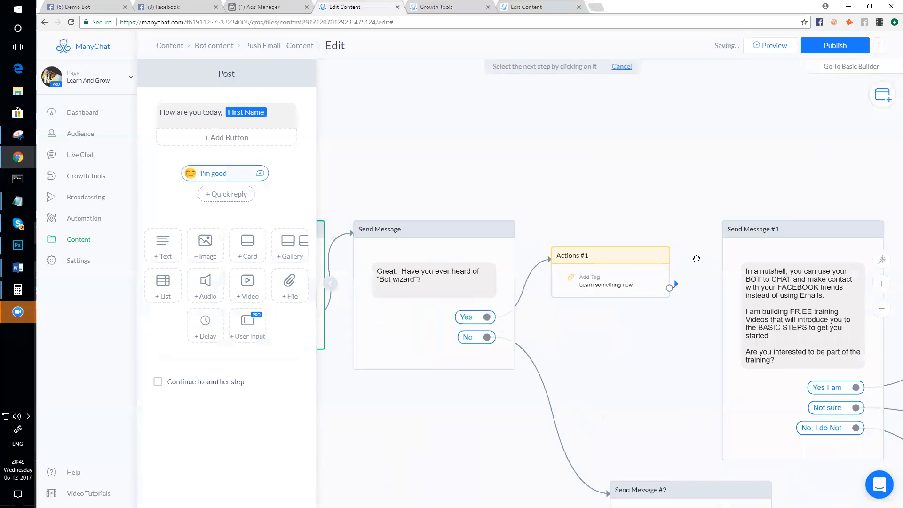
left_click(733, 233)
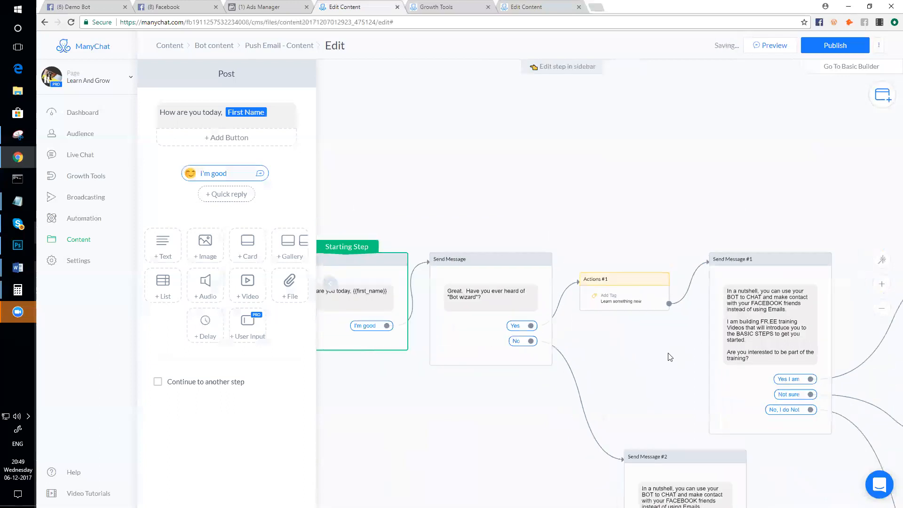
scroll(612, 303, "up", 2)
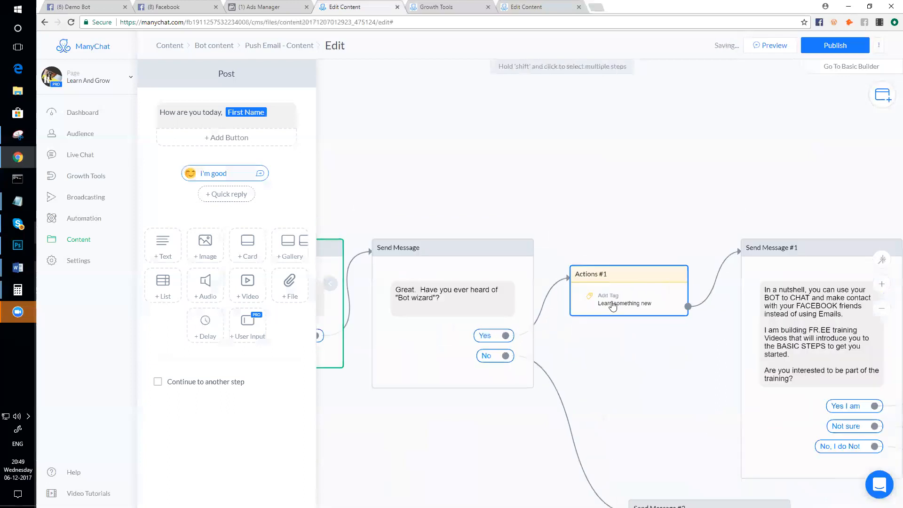
left_click(613, 306)
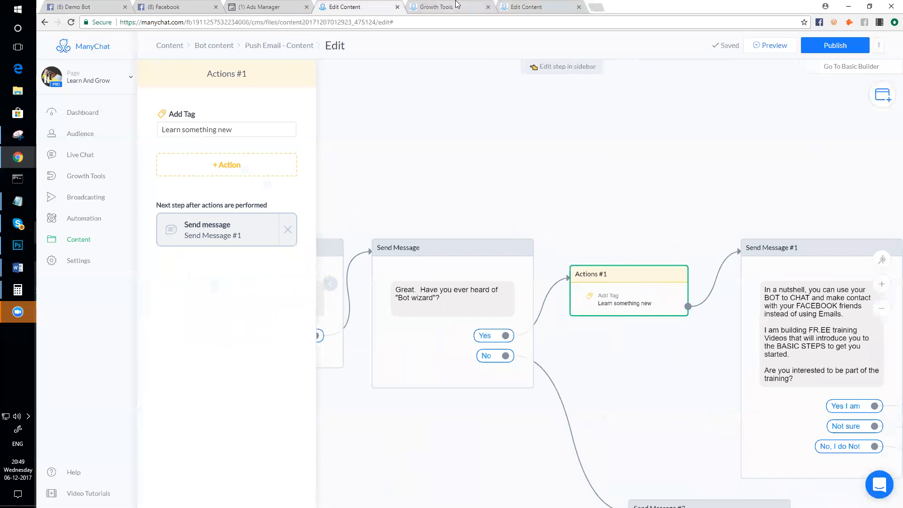
left_click(532, 6)
left_click(80, 134)
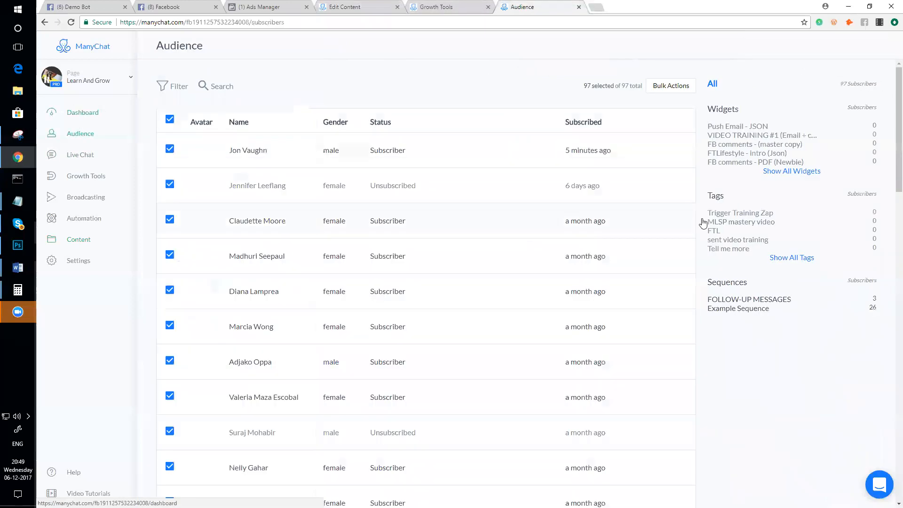
left_click(783, 257)
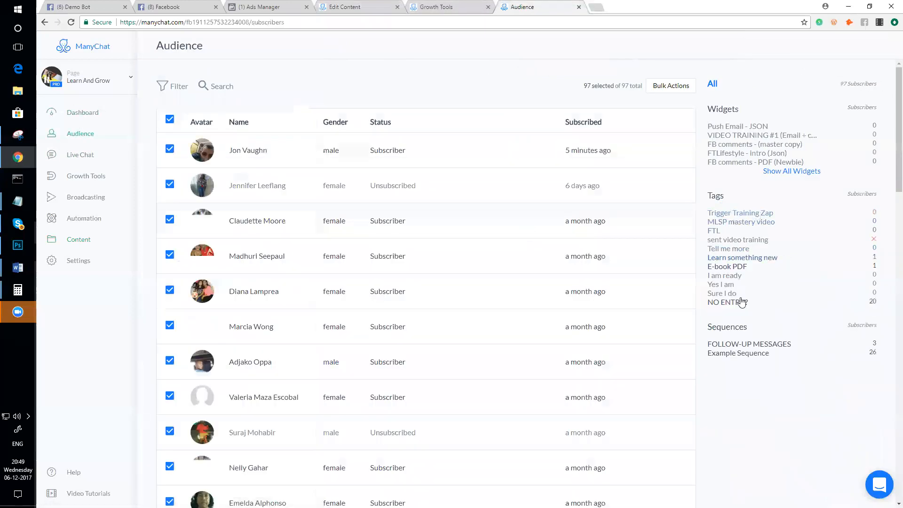
left_click(441, 6)
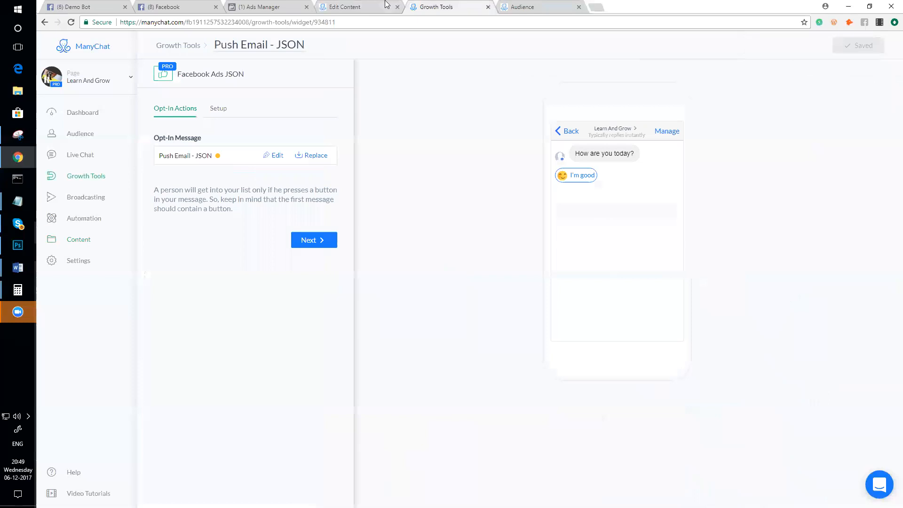
left_click(376, 6)
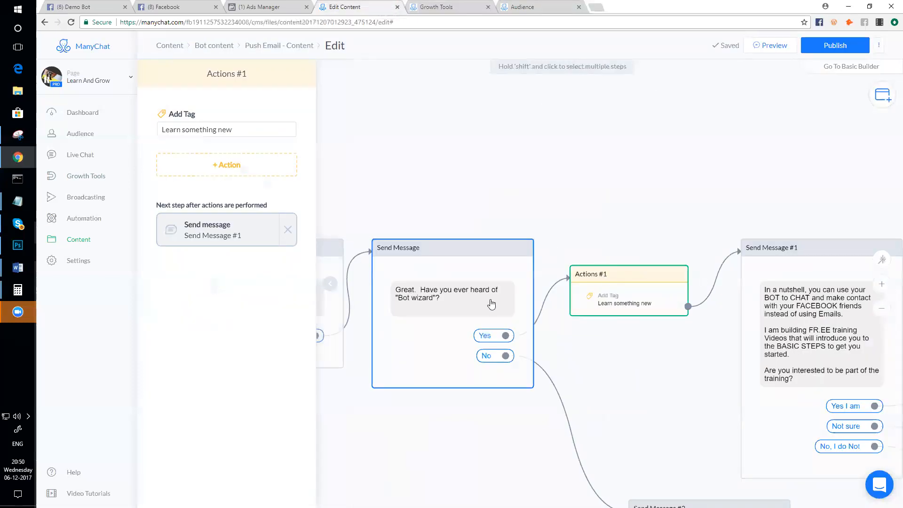
- Replace Actions #1's 'Learn something new' tag with a newly created 'knows-bot-wizard' tag
left_click(249, 132)
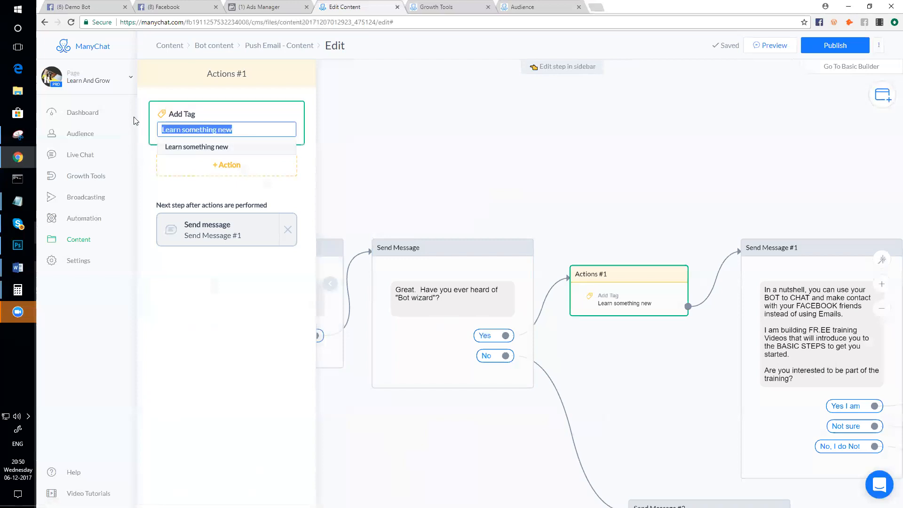
type("knows-bot-wizard")
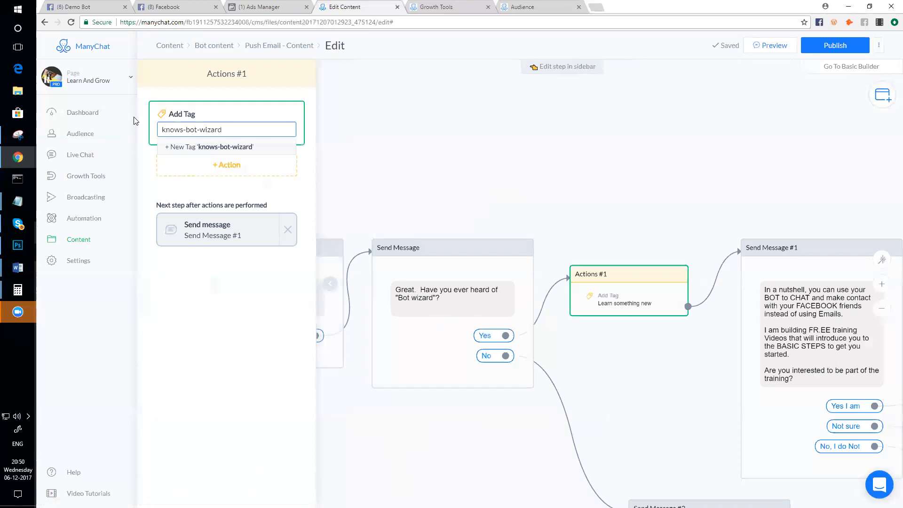
left_click(236, 149)
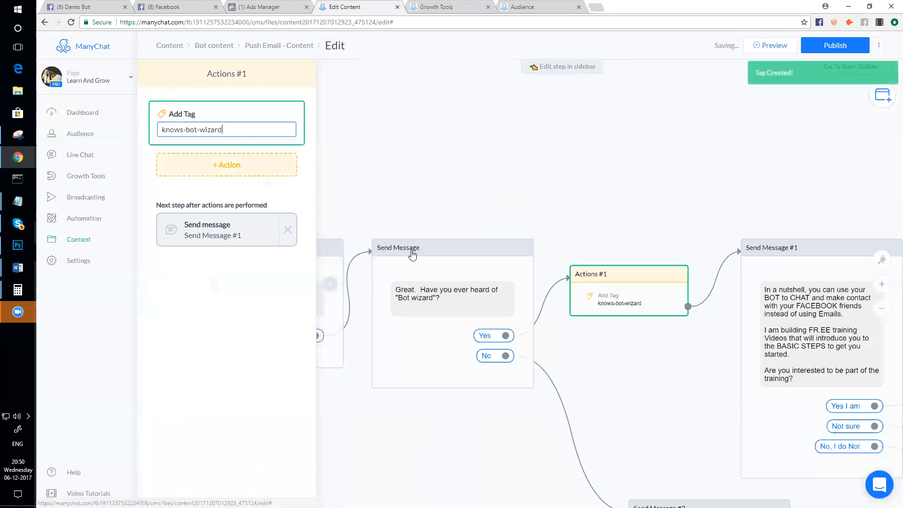
scroll(558, 244, "down", 2)
scroll(588, 283, "up", 2)
left_click_drag(617, 266, 690, 227)
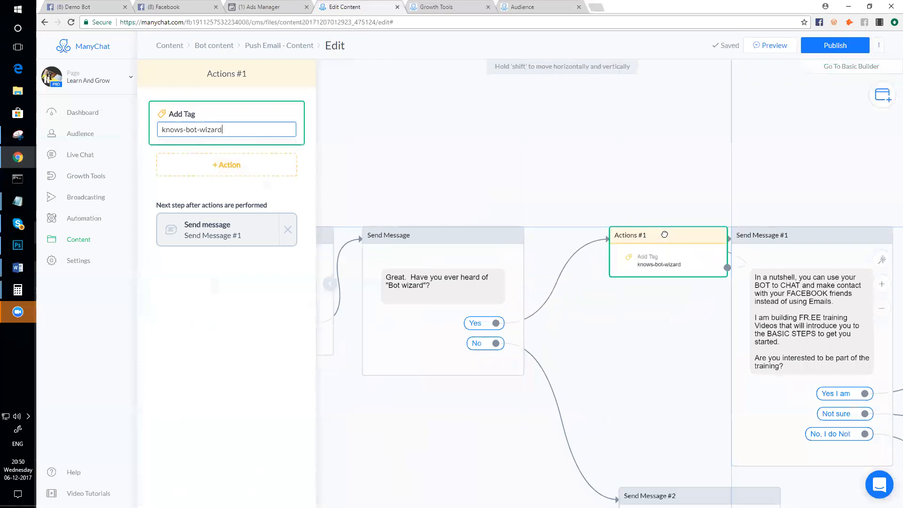
scroll(664, 274, "down", 2)
left_click_drag(661, 310, 602, 278)
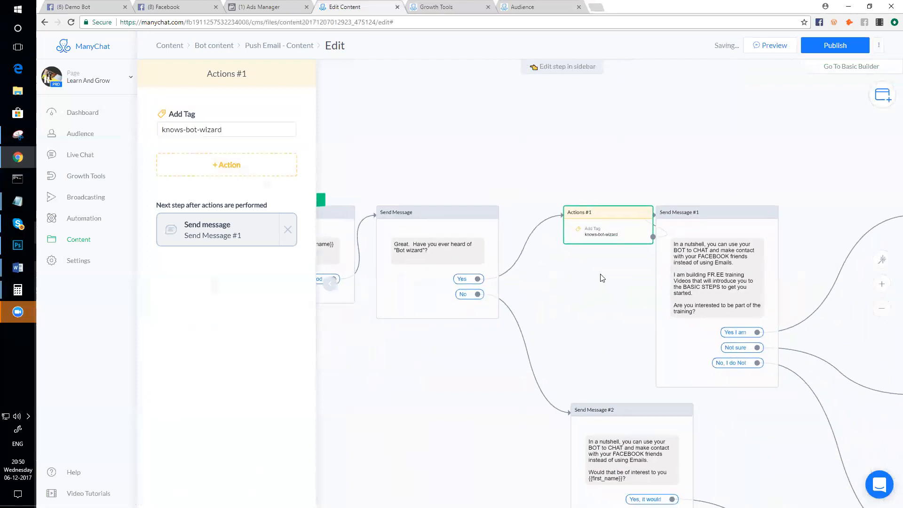
left_click_drag(631, 221, 607, 216)
scroll(711, 423, "down", 3)
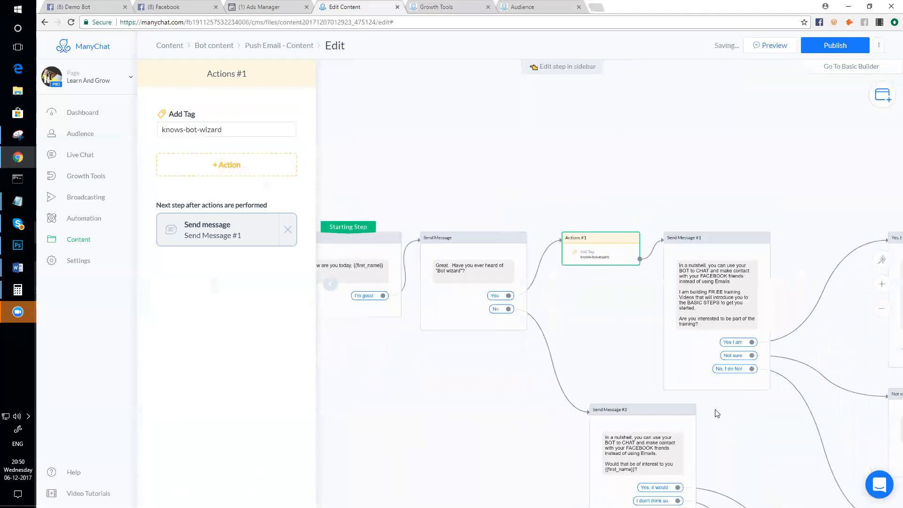
left_click_drag(607, 362, 667, 377)
scroll(566, 357, "down", 3)
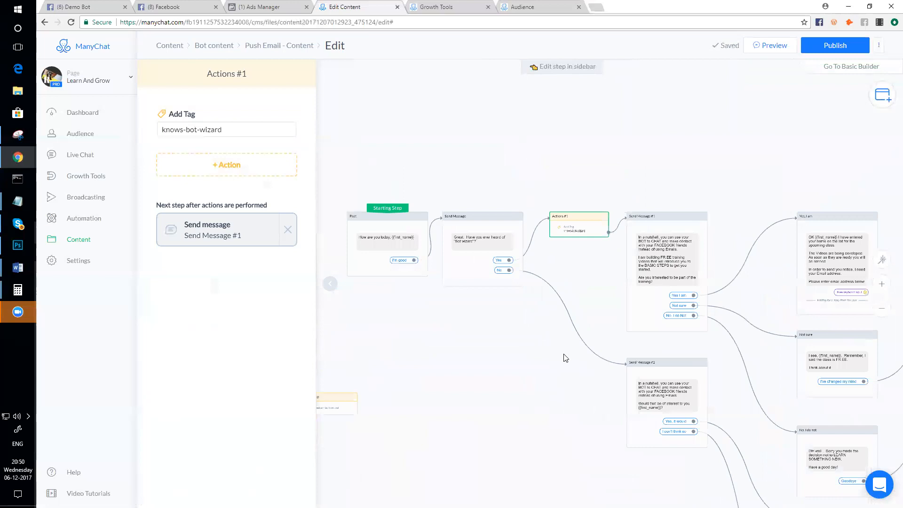
scroll(566, 331, "up", 3)
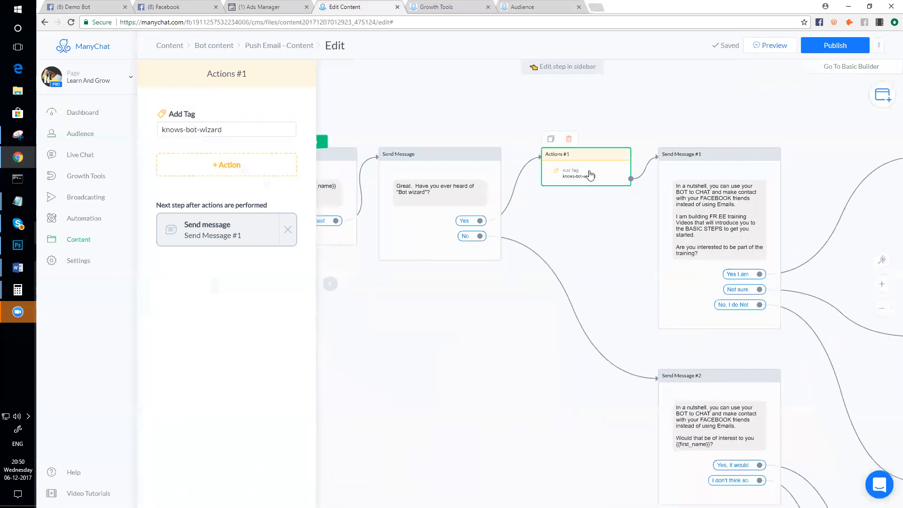
scroll(597, 185, "down", 3)
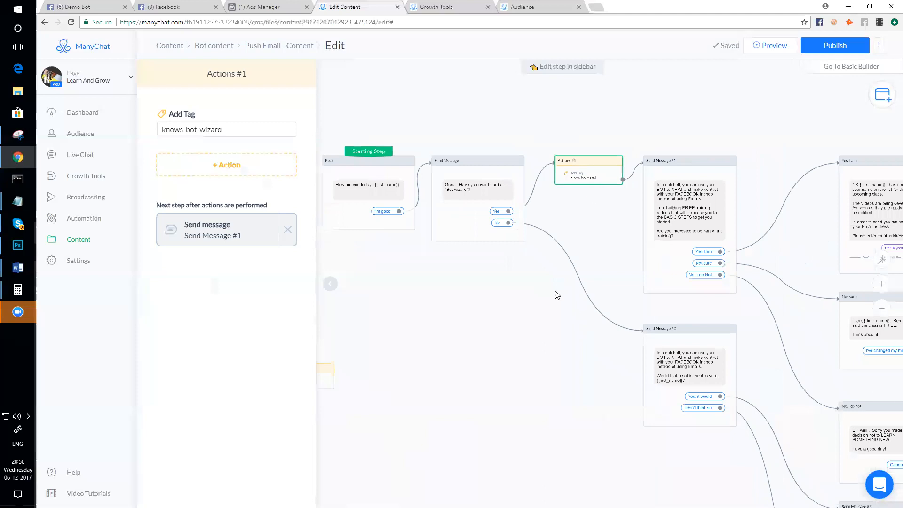
mouse_move(585, 287)
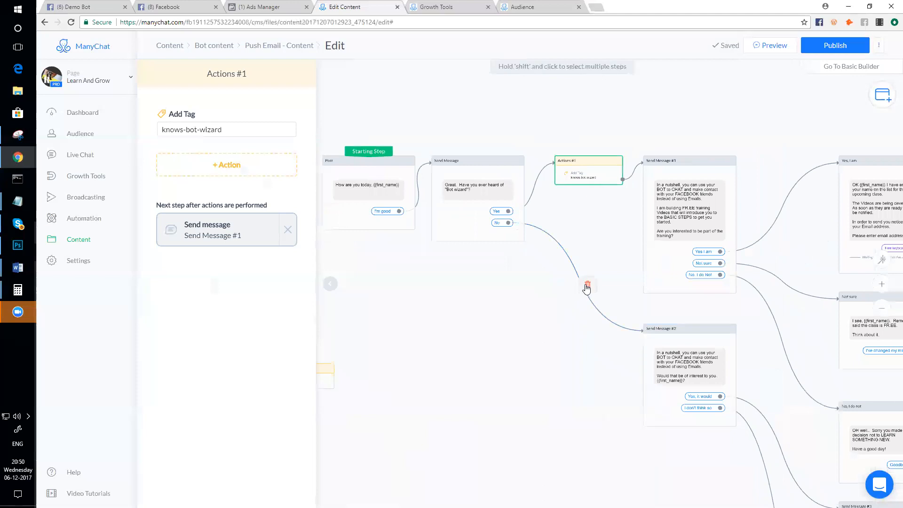
scroll(542, 294, "down", 2)
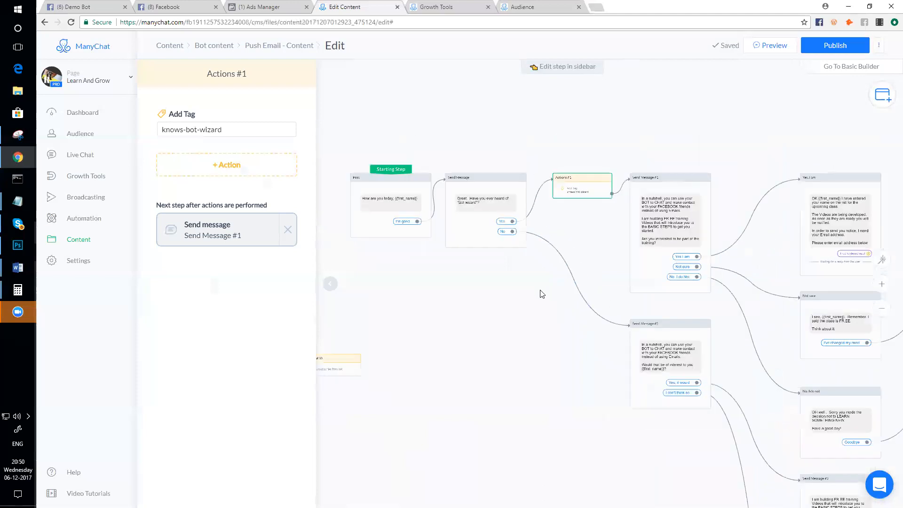
left_click_drag(487, 310, 511, 313)
left_click(421, 225)
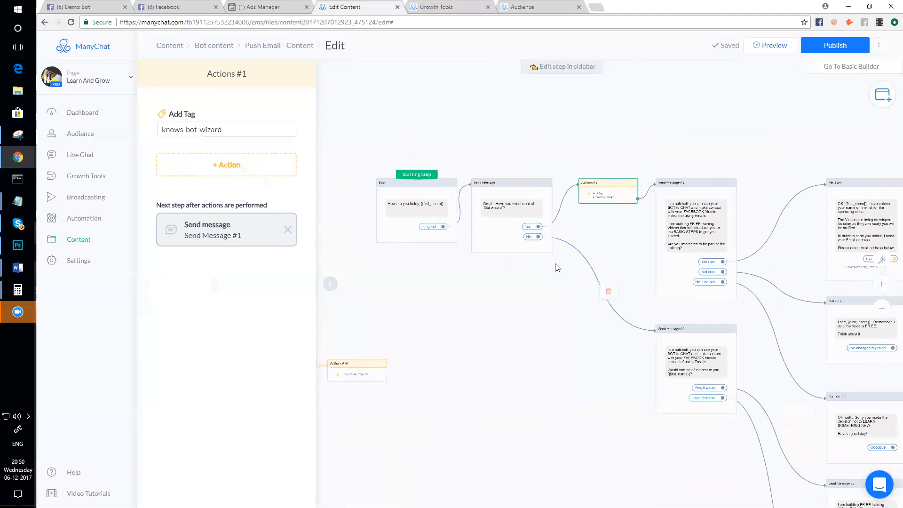
scroll(550, 271, "up", 1)
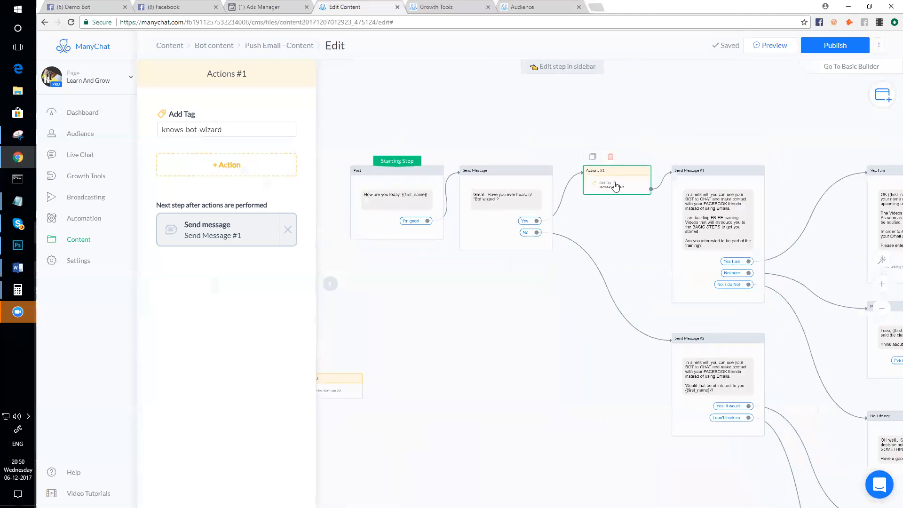
scroll(614, 188, "up", 5)
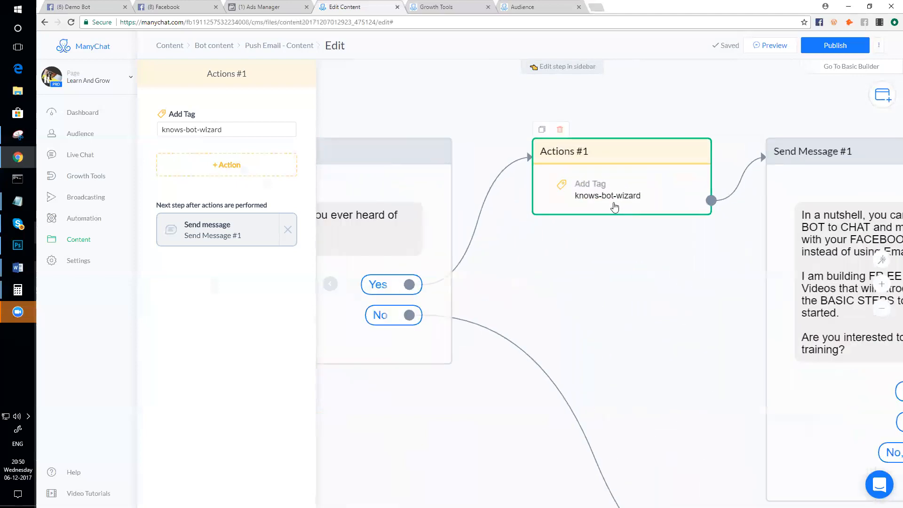
scroll(615, 206, "down", 6)
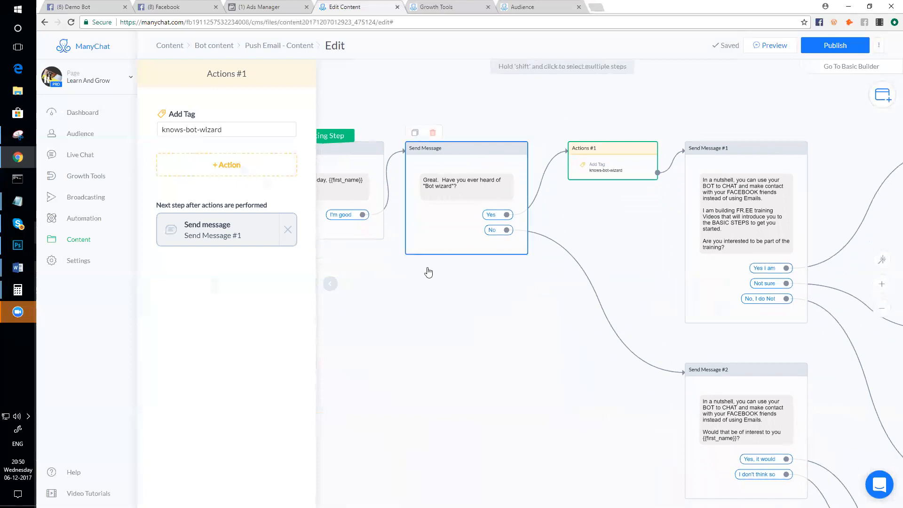
left_click_drag(480, 336, 530, 336)
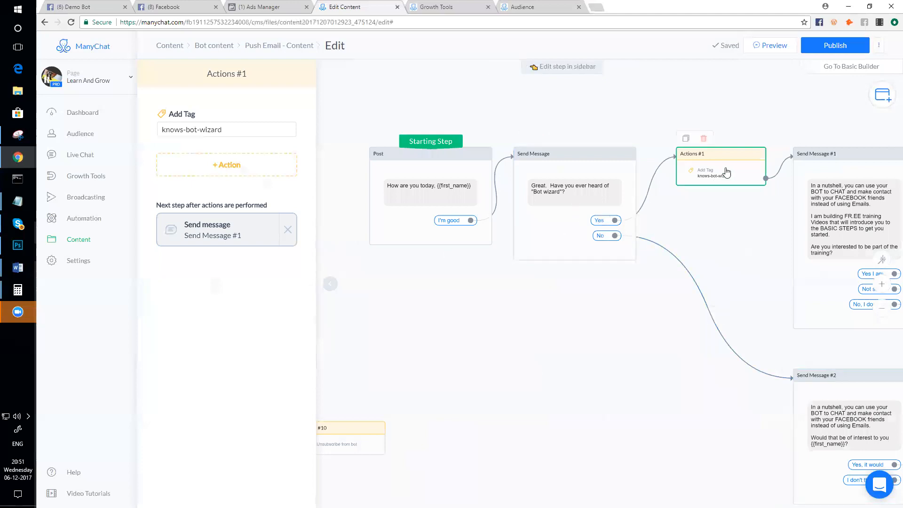
- Duplicate the knows-bot-wizard action and give the copy a new 'doesn't-know-bot-wizard' tag
left_click(686, 138)
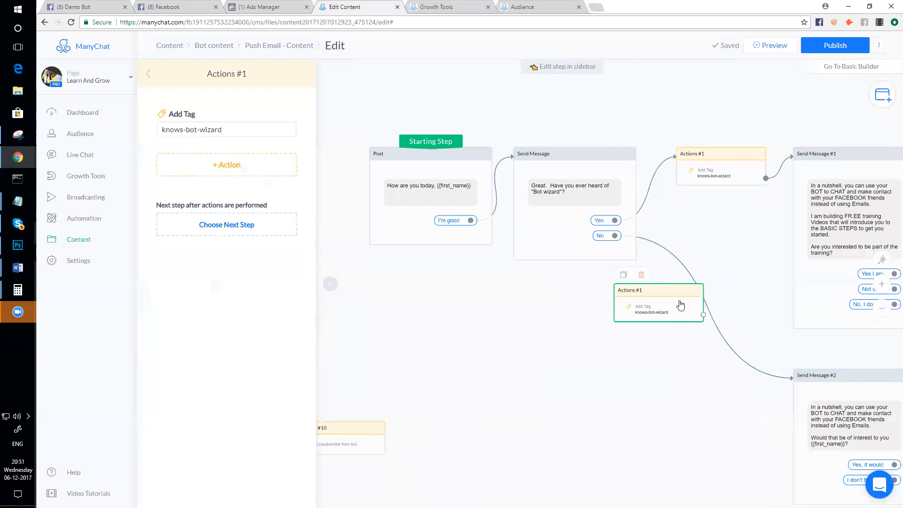
left_click_drag(679, 300, 614, 344)
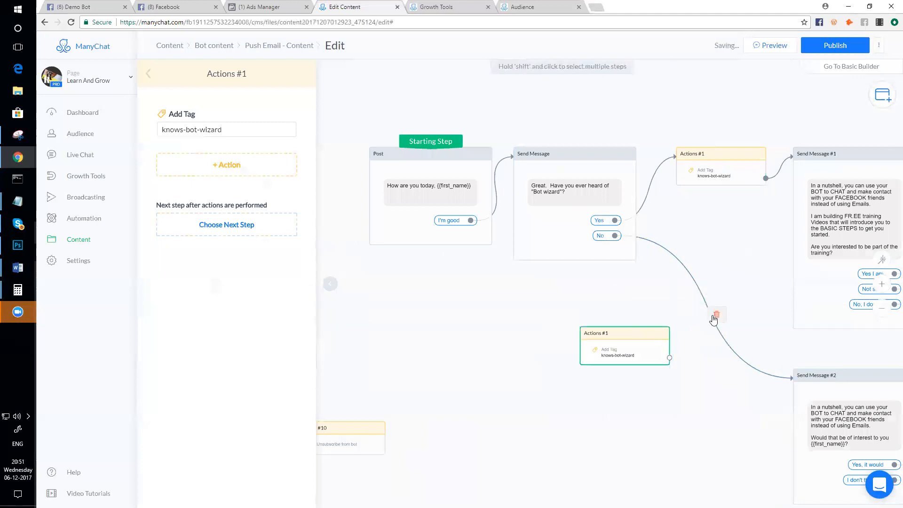
left_click(166, 132)
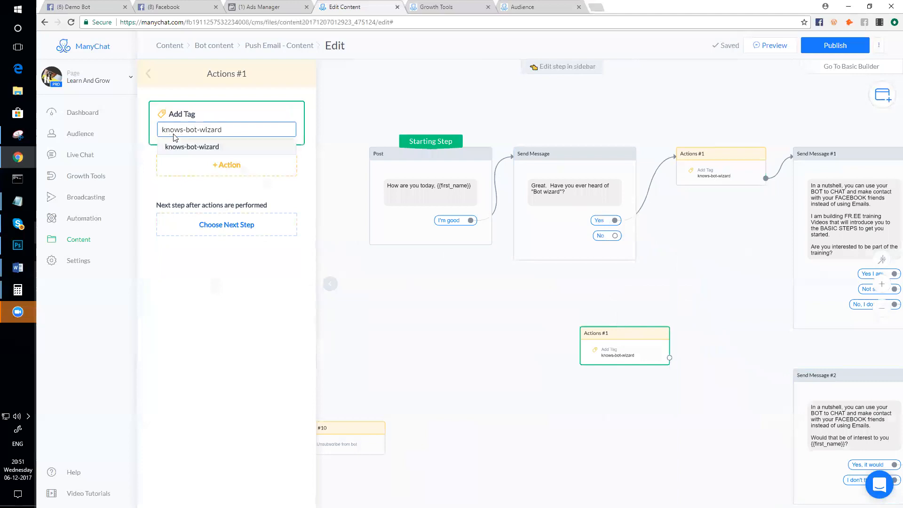
type("doesn't")
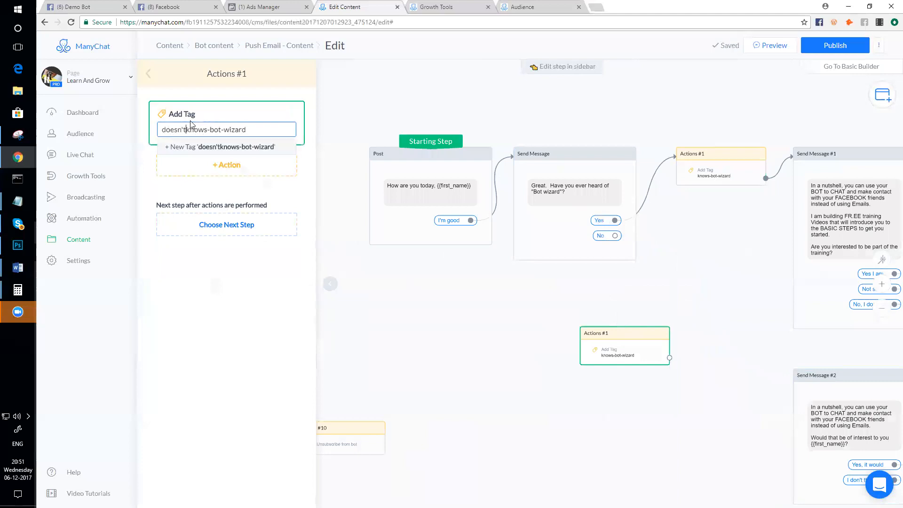
type("-")
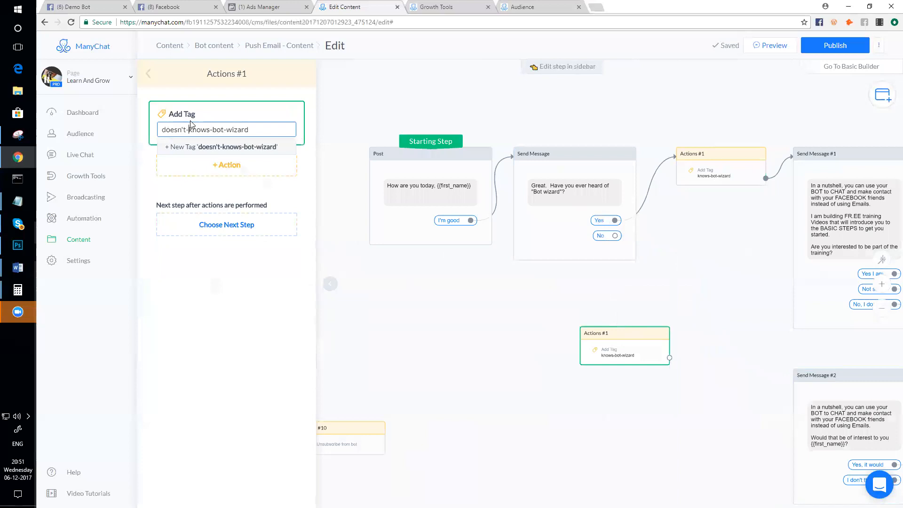
key("BackSpace")
left_click(205, 148)
- Connect the No reply to the new action and continue it to Send Message #2
left_click_drag(678, 344, 782, 386)
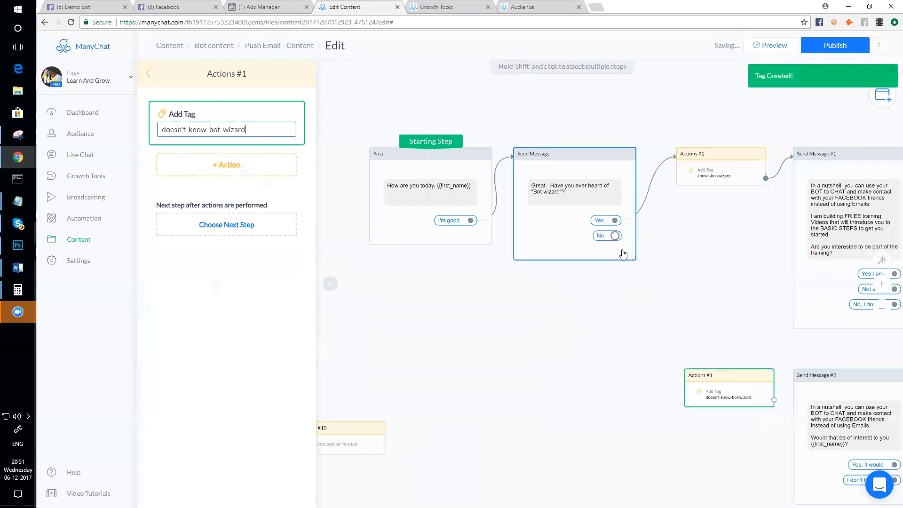
left_click(615, 236)
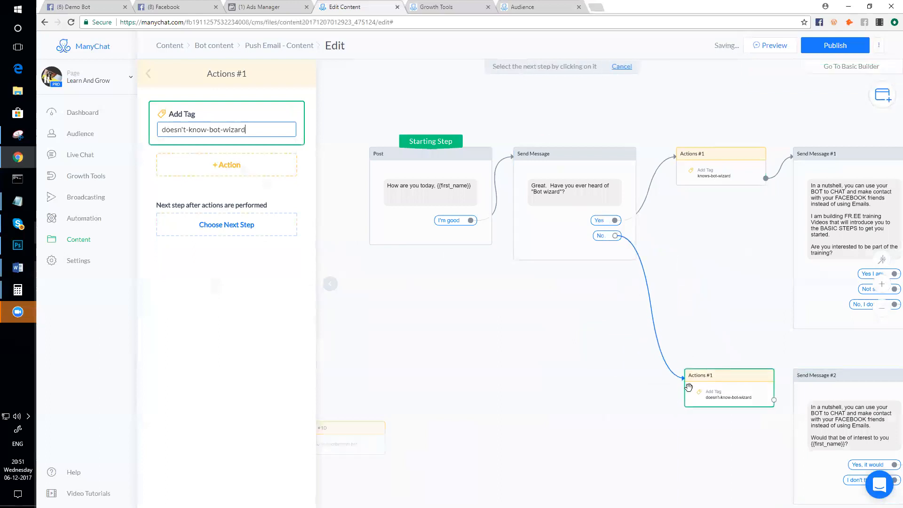
left_click(689, 386)
left_click(774, 400)
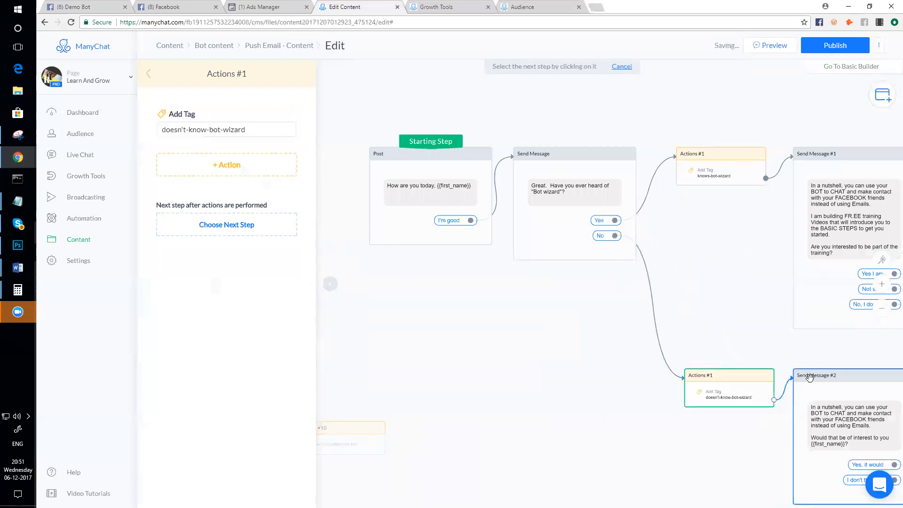
left_click(809, 377)
scroll(753, 288, "down", 2)
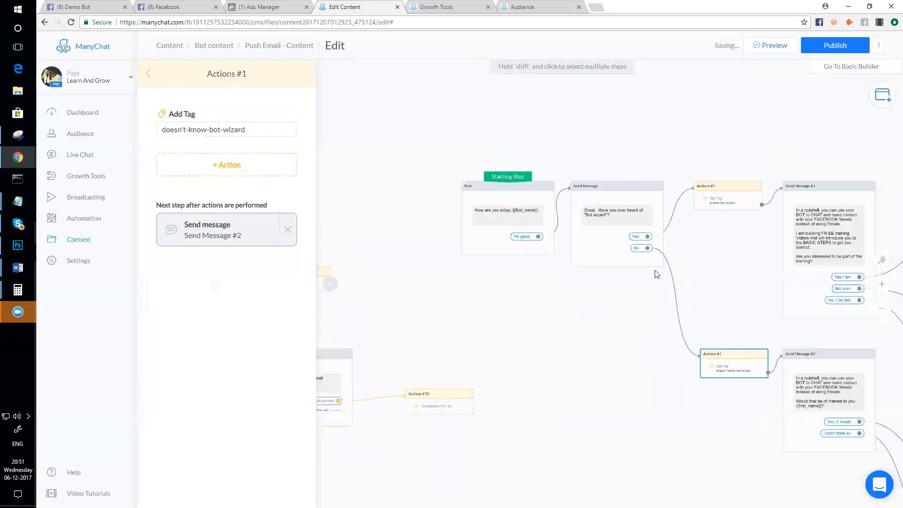
- Move the doesn't-know-bot-wizard action and Send Message #1 higher on the canvas
scroll(746, 207, "up", 5)
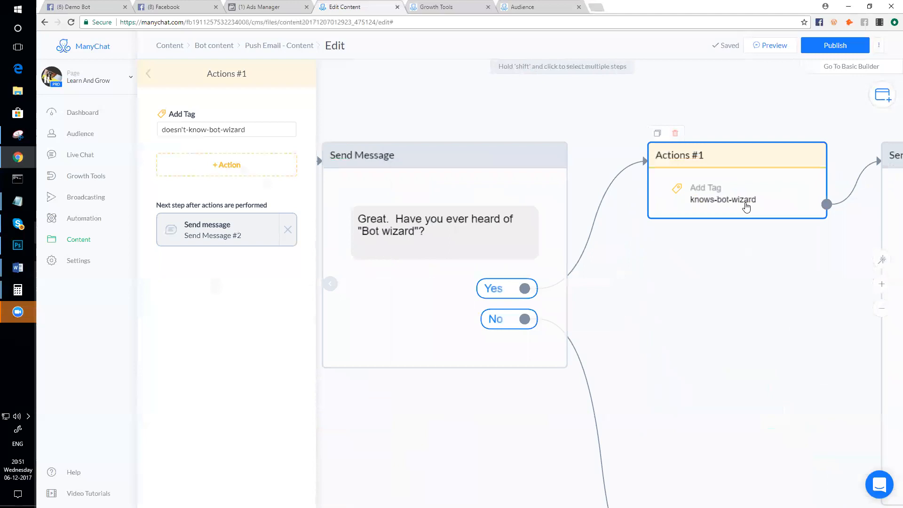
scroll(746, 207, "down", 5)
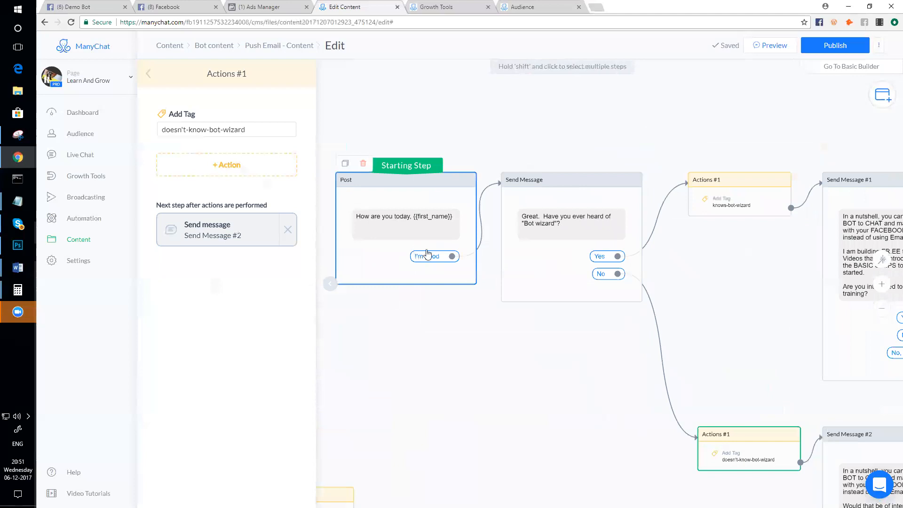
scroll(745, 436, "down", 2)
scroll(668, 221, "up", 5)
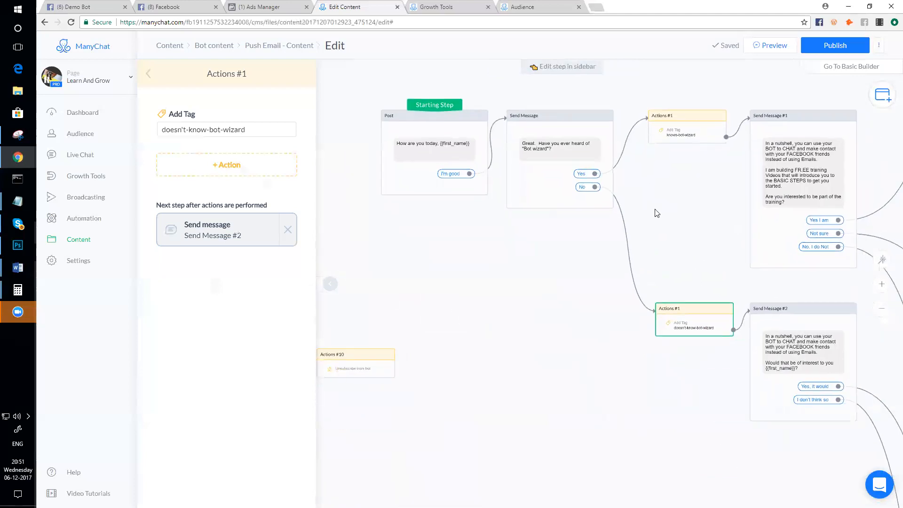
scroll(652, 287, "down", 3)
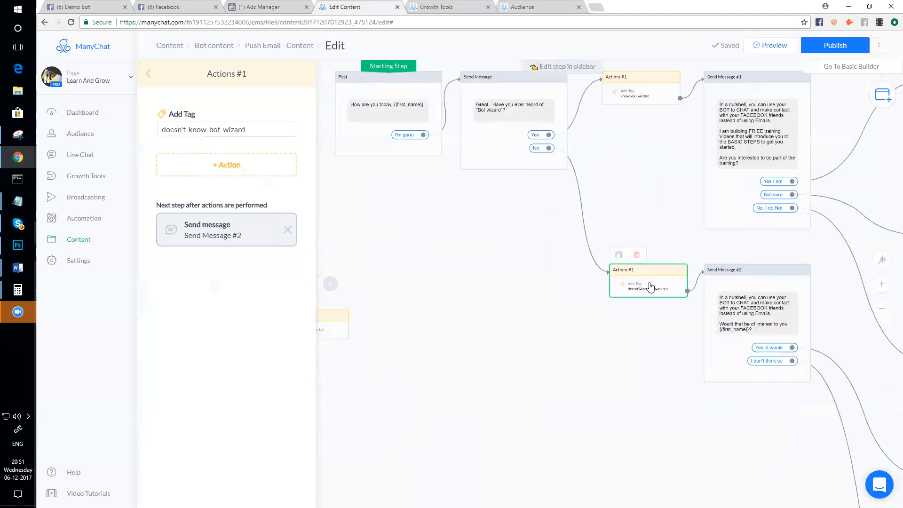
scroll(652, 287, "up", 2)
left_click_drag(649, 205, 595, 215)
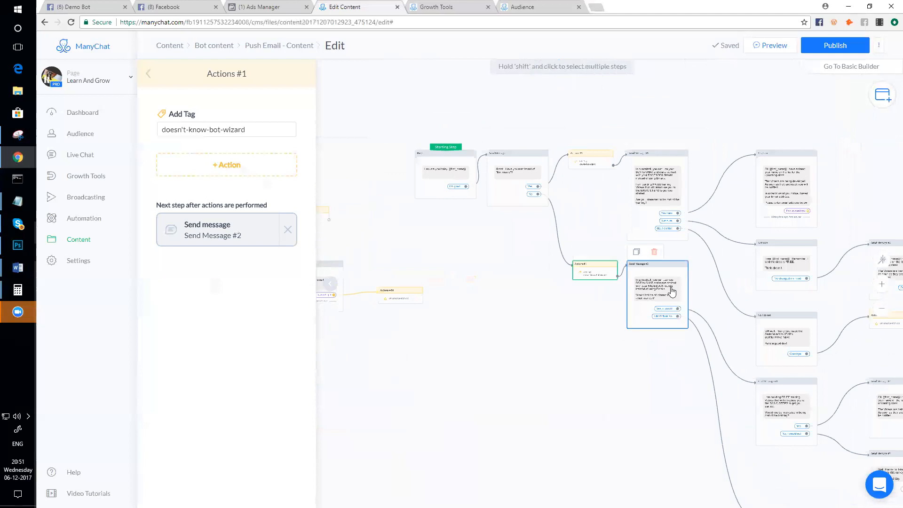
scroll(588, 292, "down", 2)
scroll(535, 371, "up", 3)
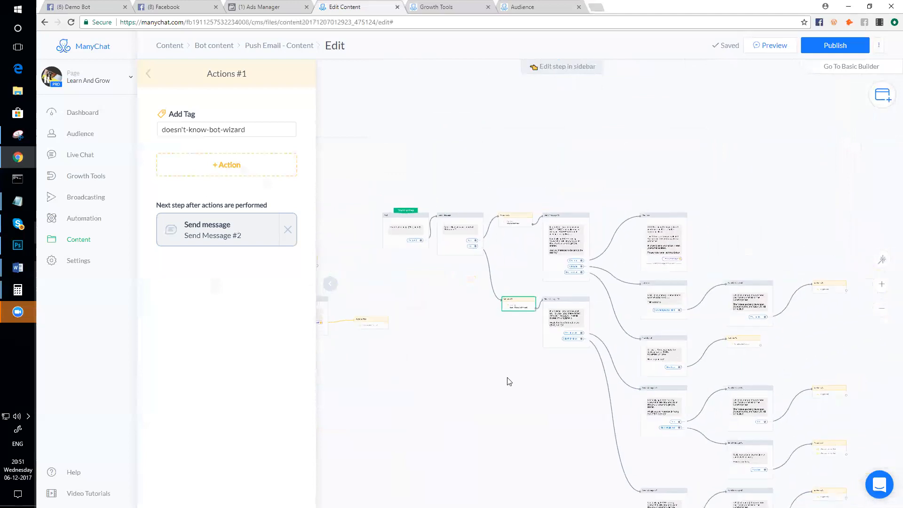
scroll(517, 261, "down", 3)
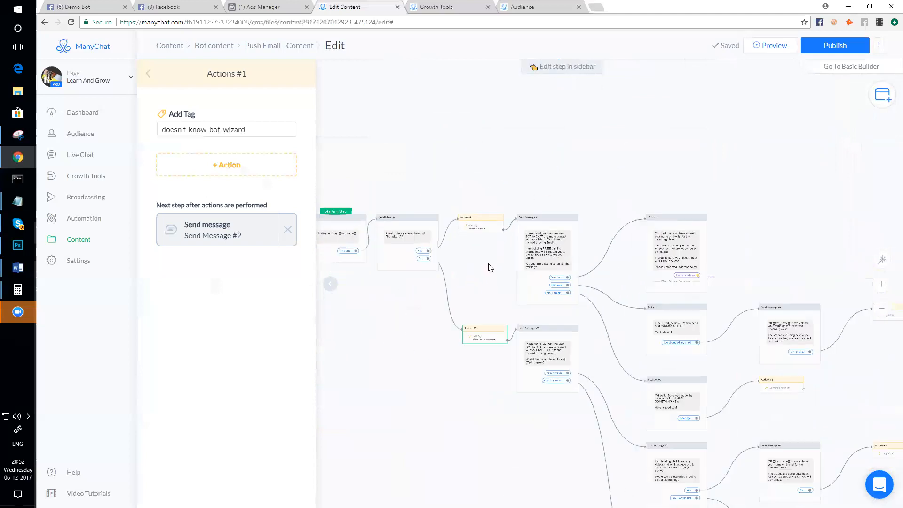
left_click_drag(519, 245, 516, 205)
left_click_drag(580, 239, 579, 203)
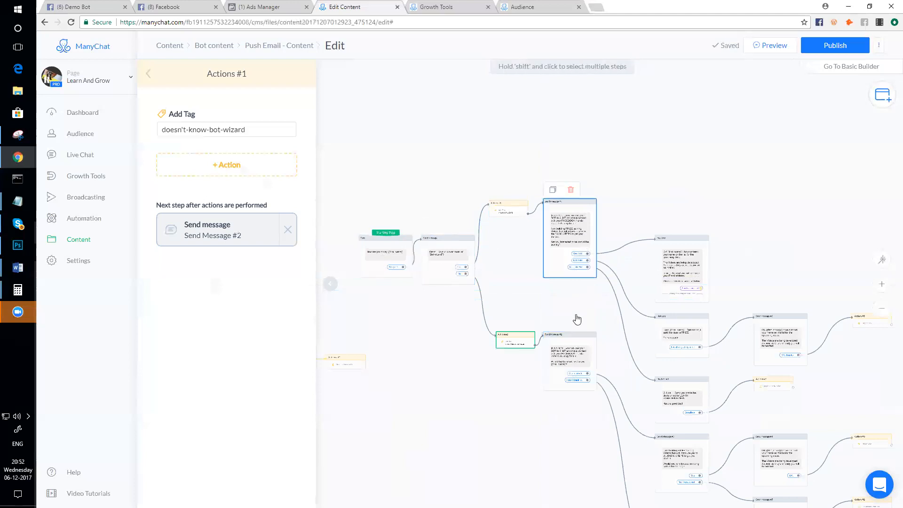
- Stack the Yes, I am, Not sure and No, I do not reply nodes higher up
scroll(712, 207, "down", 2)
scroll(726, 320, "down", 2)
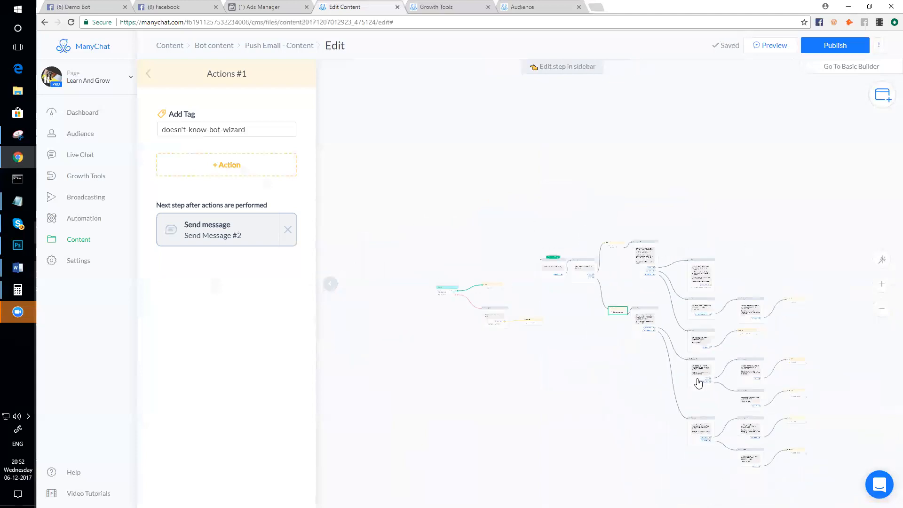
left_click_drag(837, 345, 778, 316)
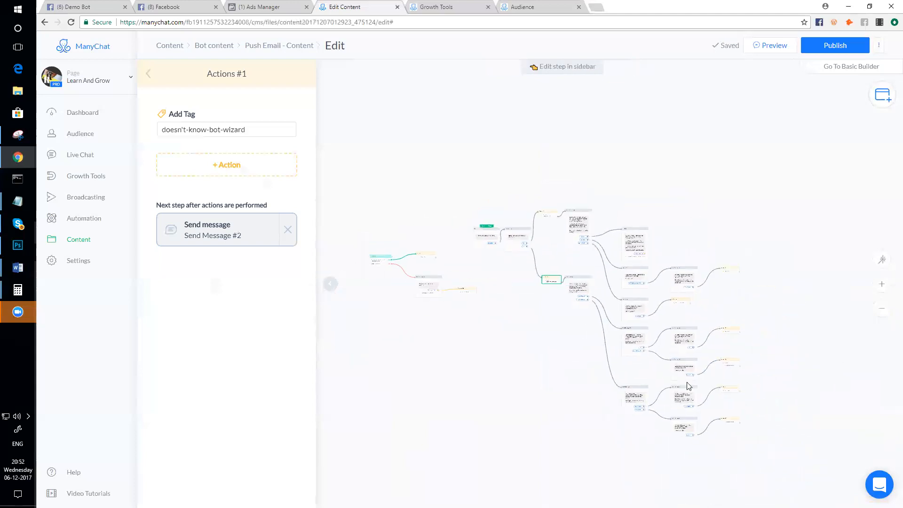
scroll(685, 379, "up", 3)
scroll(669, 196, "up", 1)
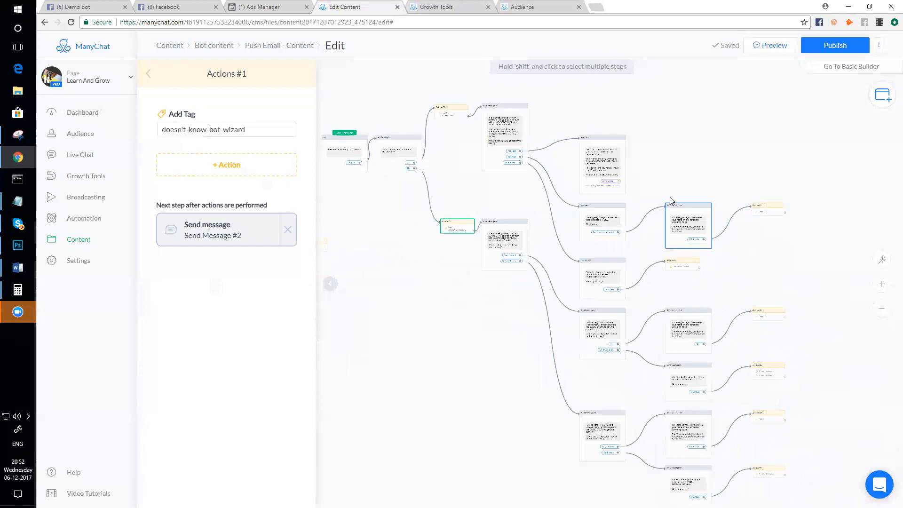
scroll(670, 197, "down", 3)
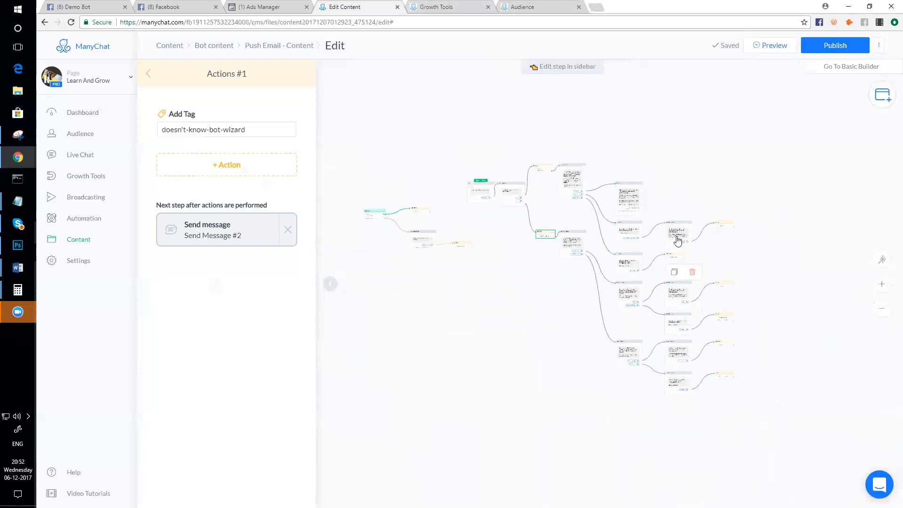
scroll(690, 258, "up", 5)
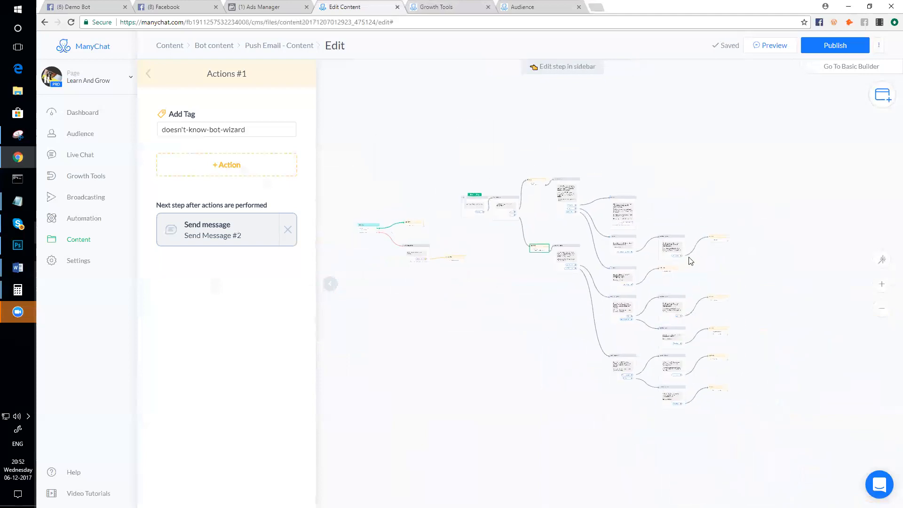
scroll(645, 288, "up", 3)
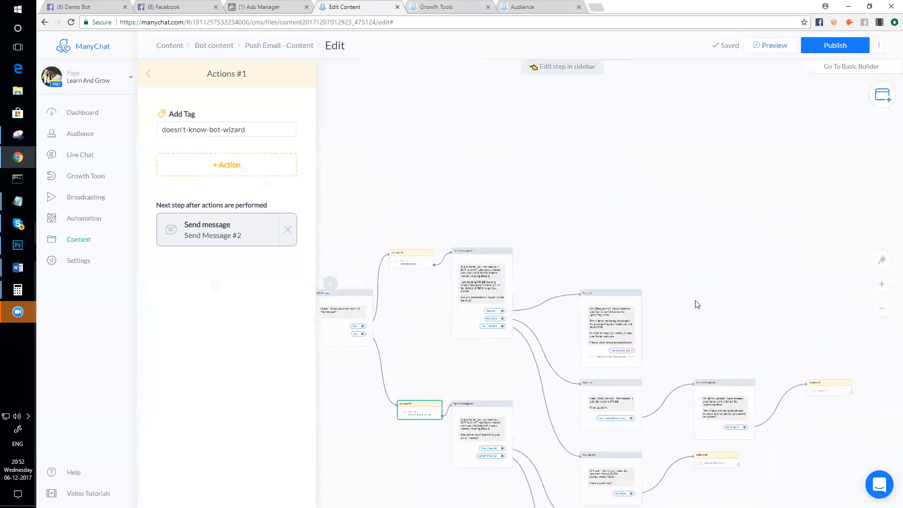
left_click_drag(636, 320, 635, 175)
left_click_drag(634, 404, 631, 317)
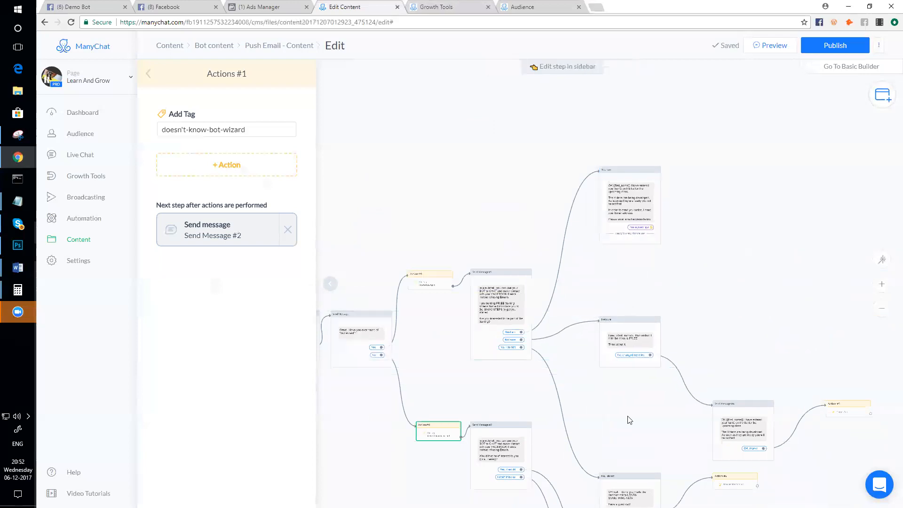
left_click_drag(635, 484, 633, 383)
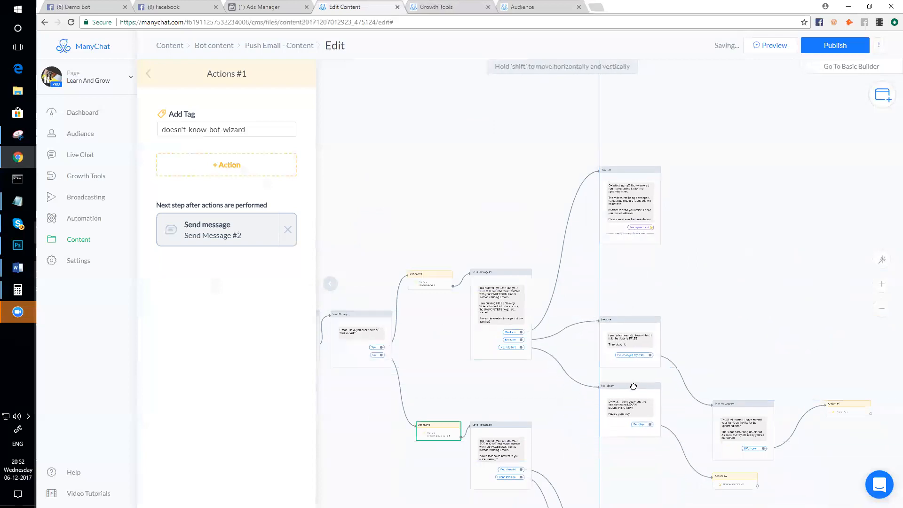
left_click_drag(637, 316, 644, 282)
left_click_drag(641, 386, 645, 367)
- Select Send Message #1 and review the tidied two-branch layout
left_click(516, 310)
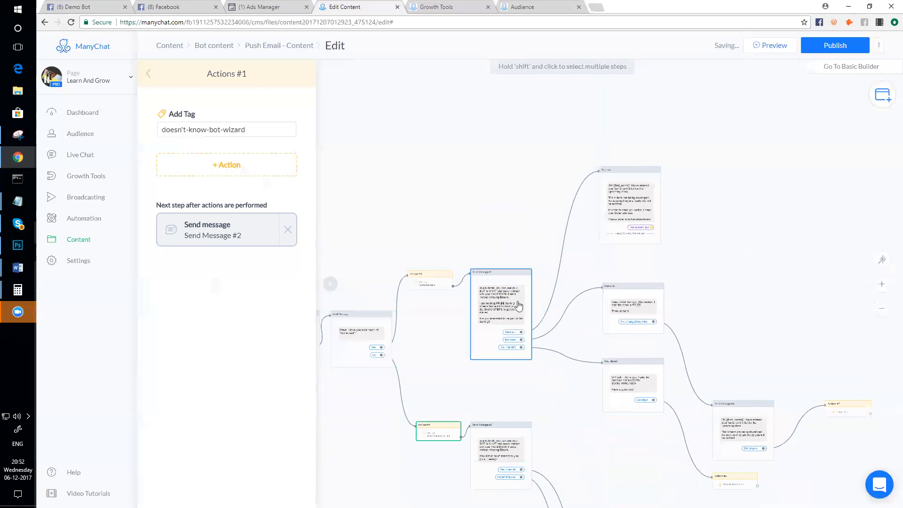
scroll(515, 311, "up", 5)
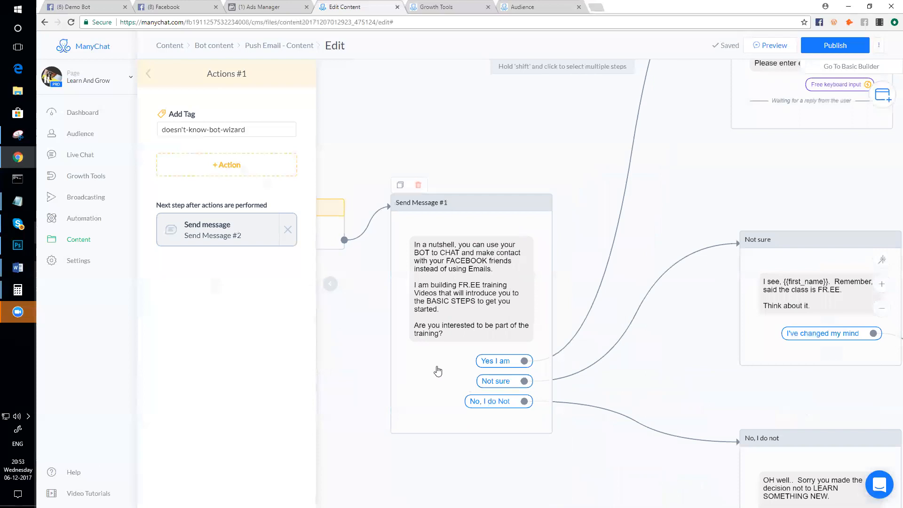
scroll(437, 372, "down", 3)
scroll(518, 323, "up", 2)
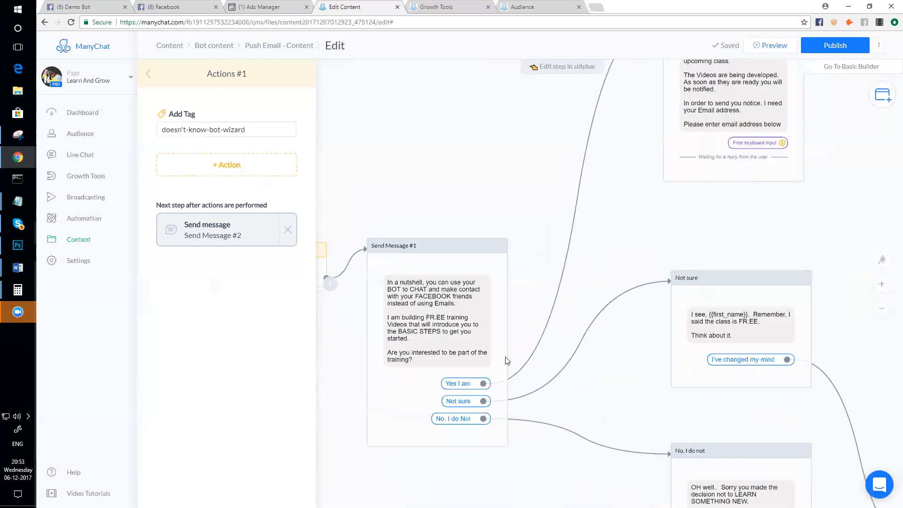
scroll(658, 160, "down", 2)
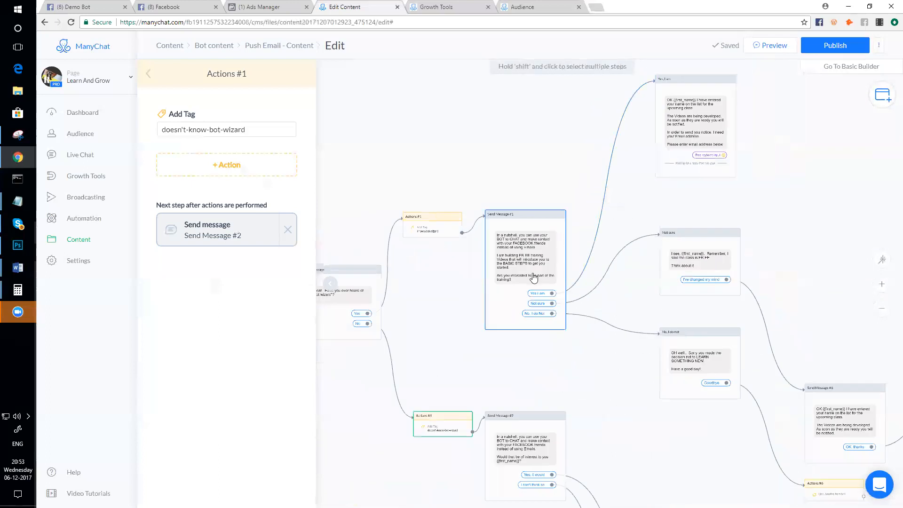
scroll(534, 278, "up", 2)
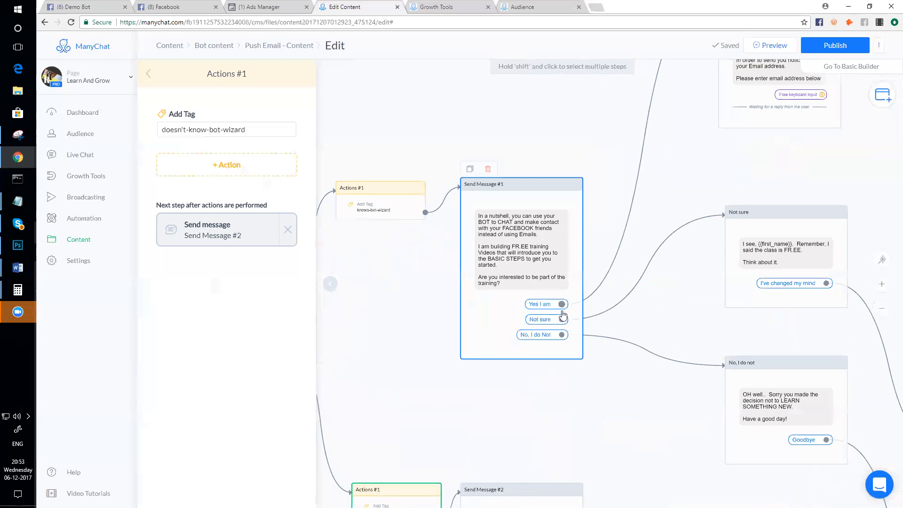
scroll(671, 137, "down", 1)
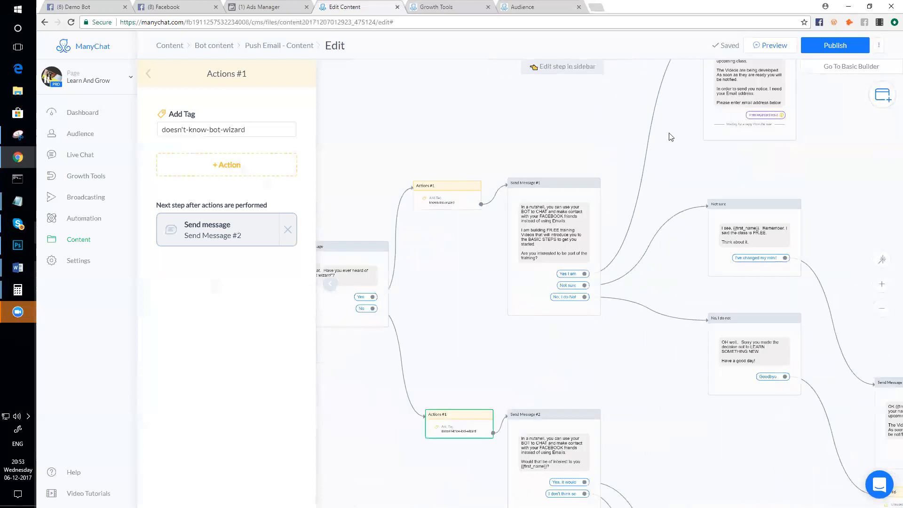
- Replace the Yes I am link with a new Action Group adding the tag interested-in-bot-training
left_click(661, 175)
left_click_drag(585, 273, 644, 118)
left_click(651, 160)
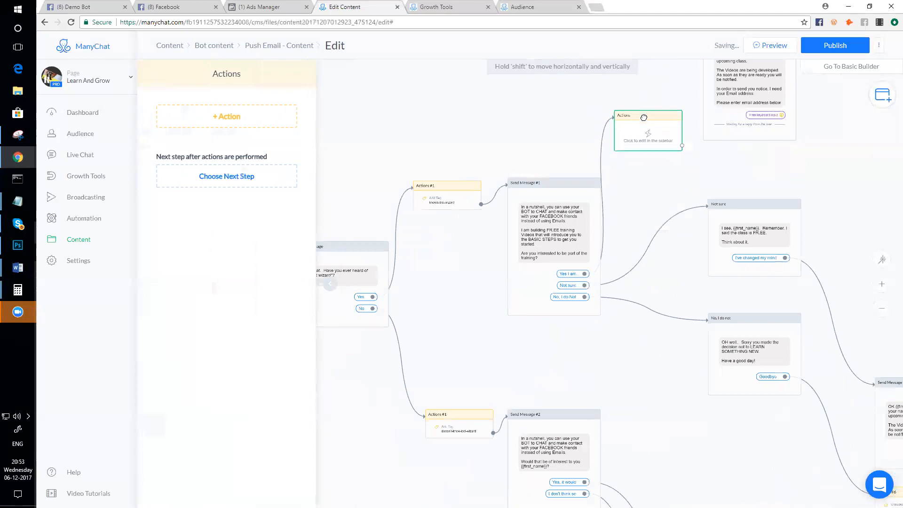
left_click(227, 123)
left_click(197, 139)
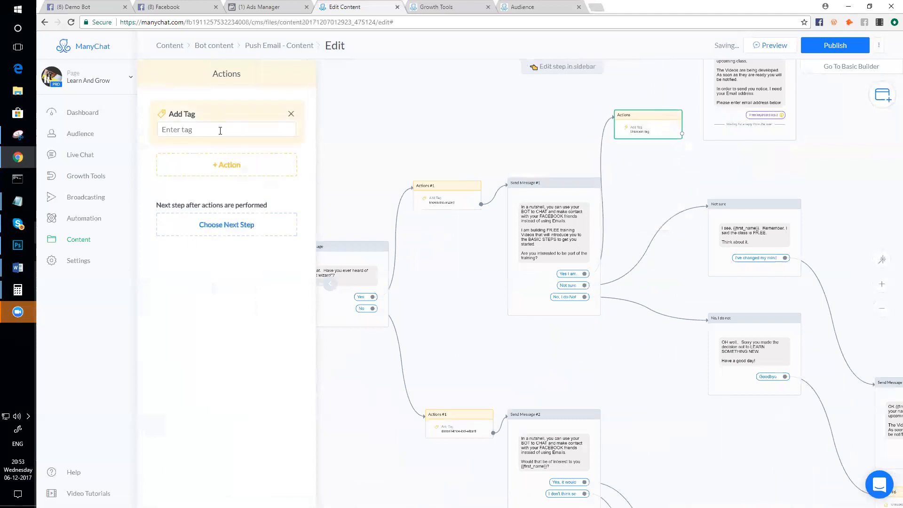
left_click(220, 131)
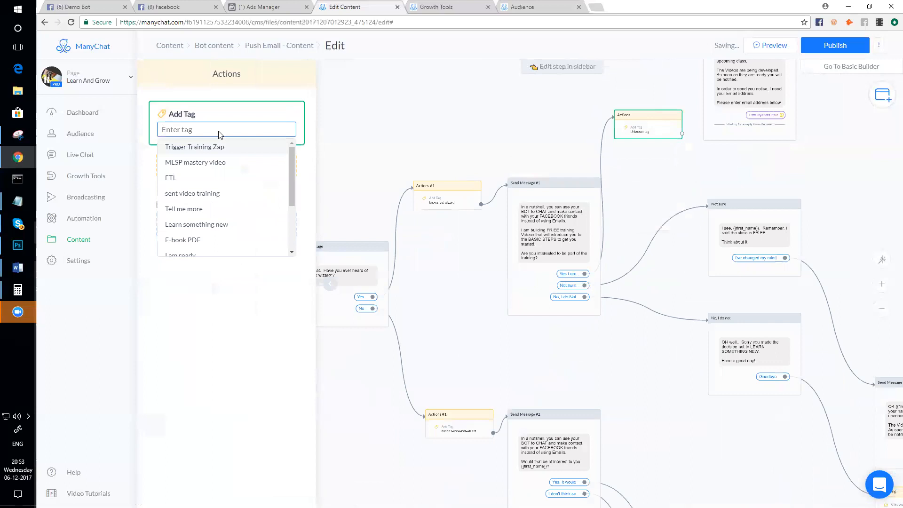
type("interested-")
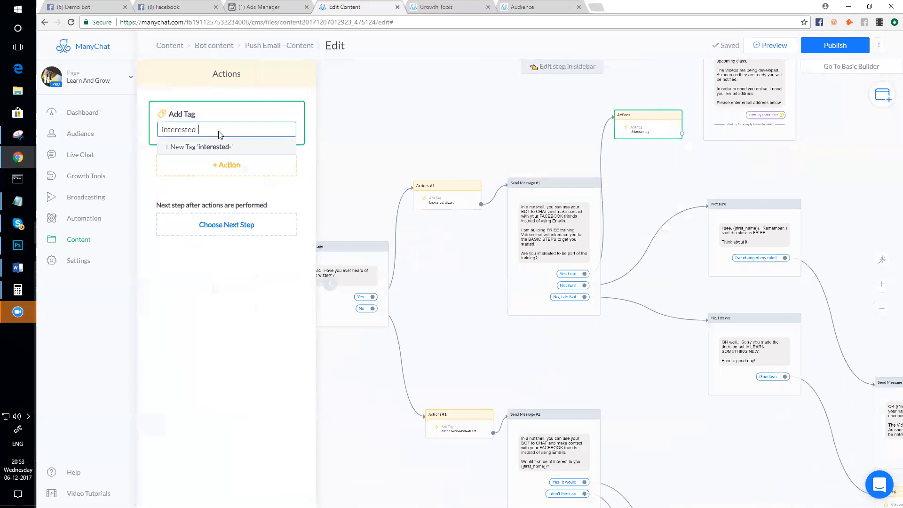
type("in-bot-training")
left_click(227, 147)
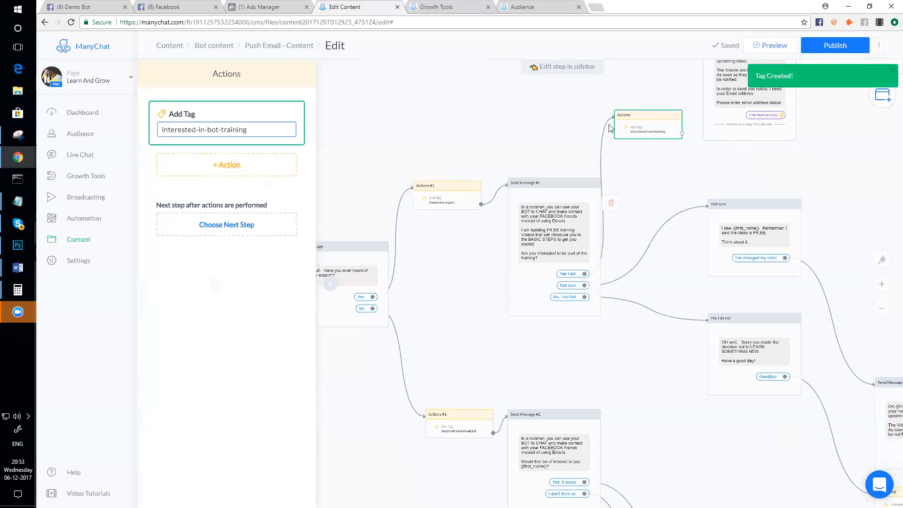
- Connect the new tagging Actions step to the 'Yes, I am' message
scroll(640, 141, "down", 3)
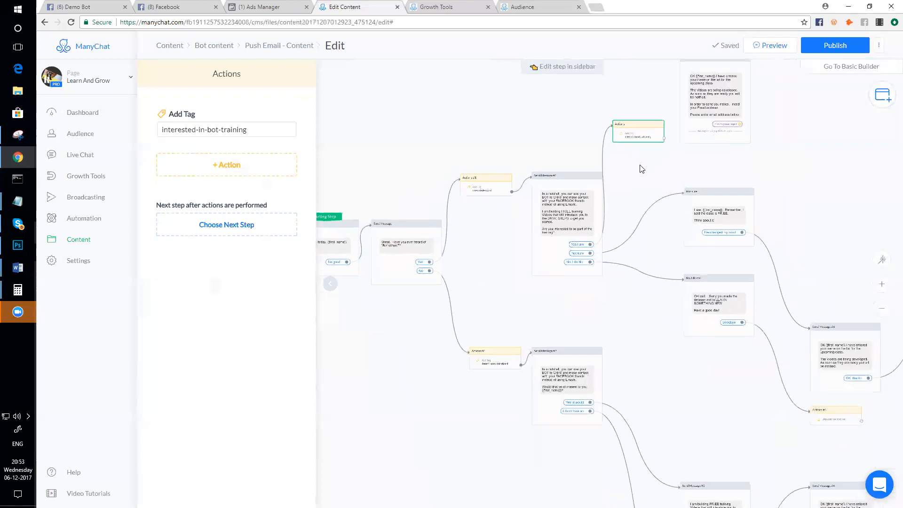
left_click_drag(633, 160, 658, 85)
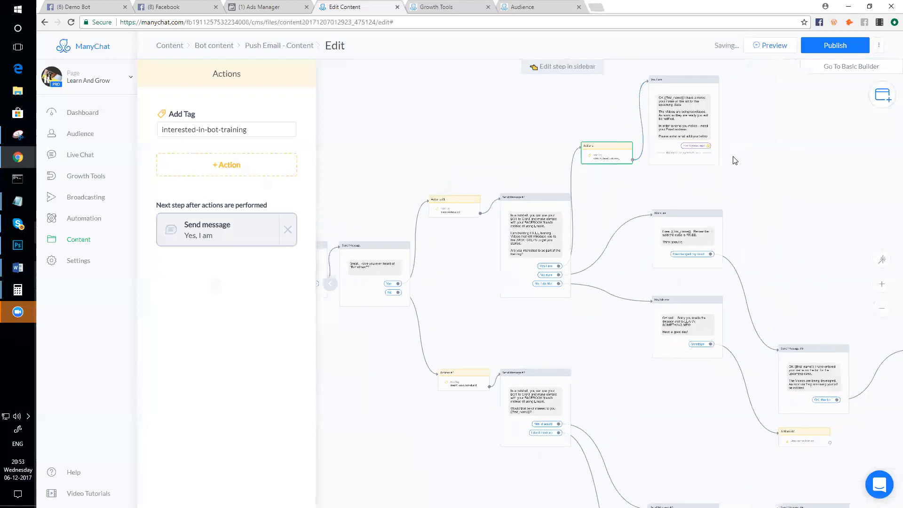
scroll(734, 161, "up", 3)
left_click_drag(755, 144, 780, 224)
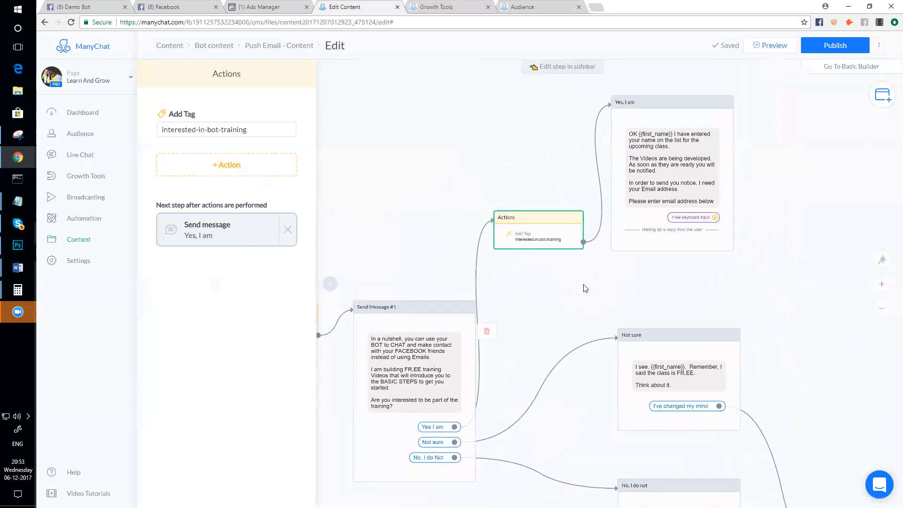
left_click_drag(784, 186, 753, 234)
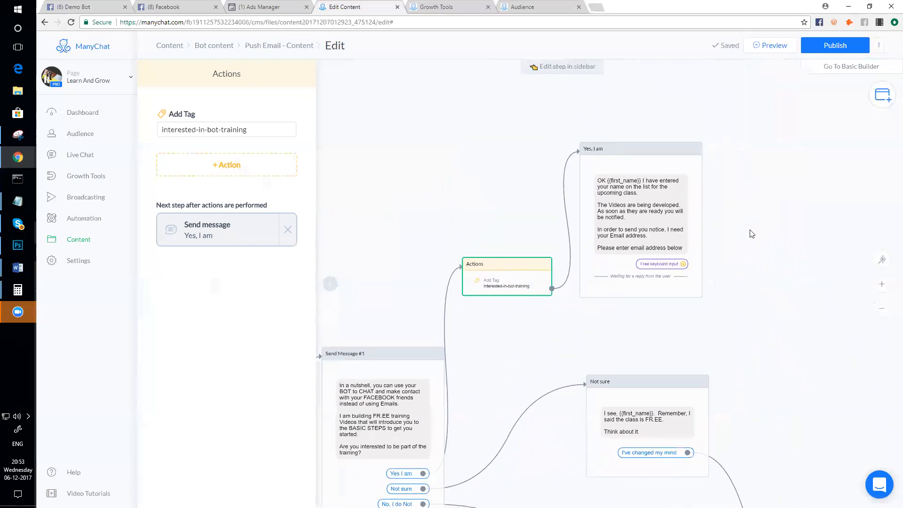
- Set the 'Yes, I am' user input's Reply Type to Email, saved to the Email field
left_click(650, 223)
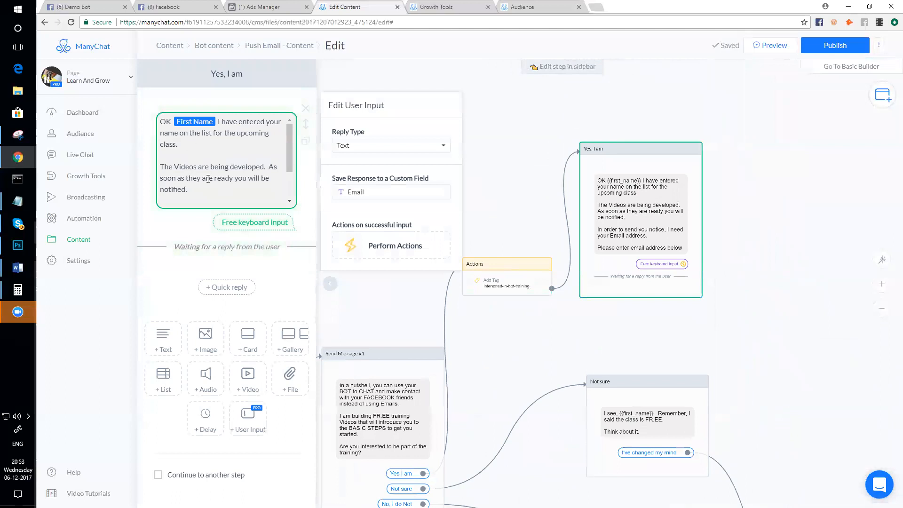
scroll(230, 165, "down", 2)
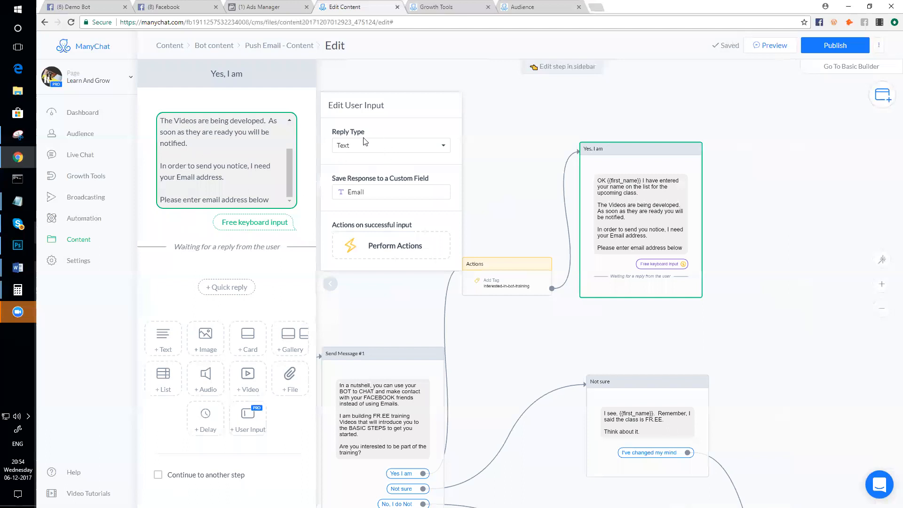
left_click(376, 148)
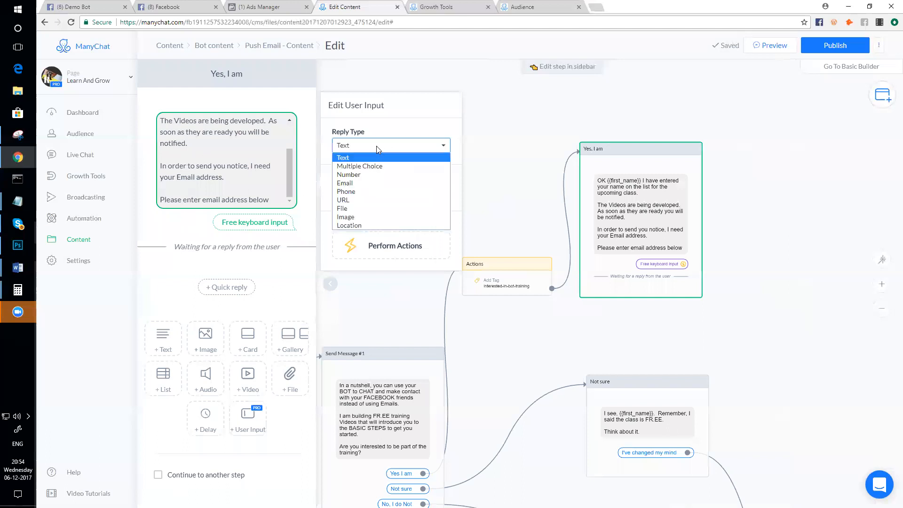
left_click(358, 182)
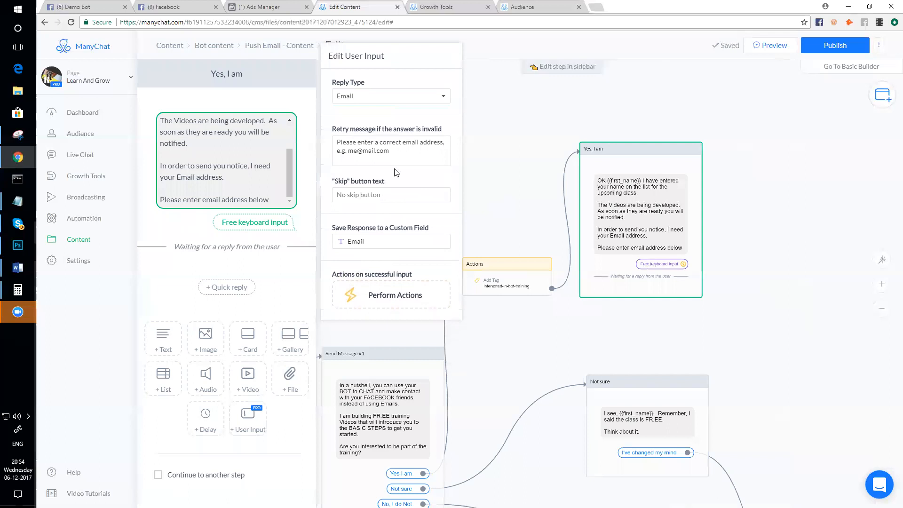
left_click(375, 141)
left_click(544, 214)
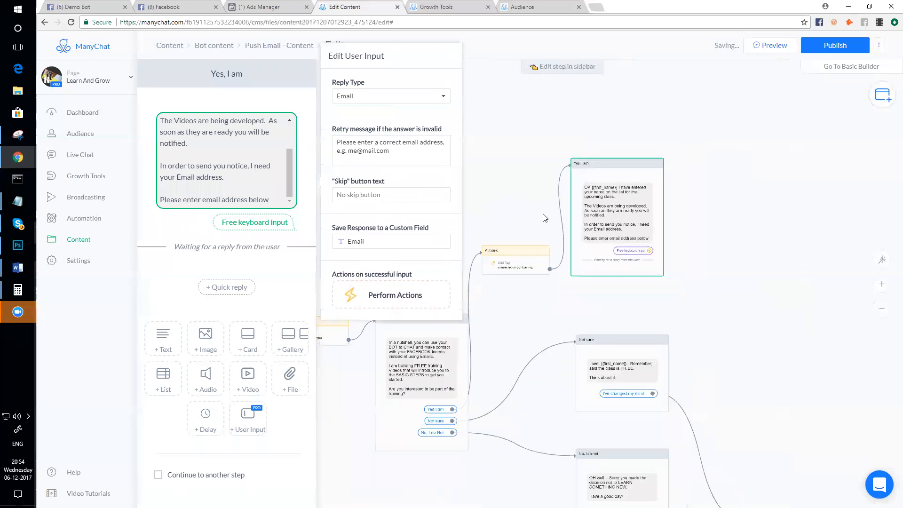
scroll(607, 238, "up", 2)
scroll(626, 275, "down", 2)
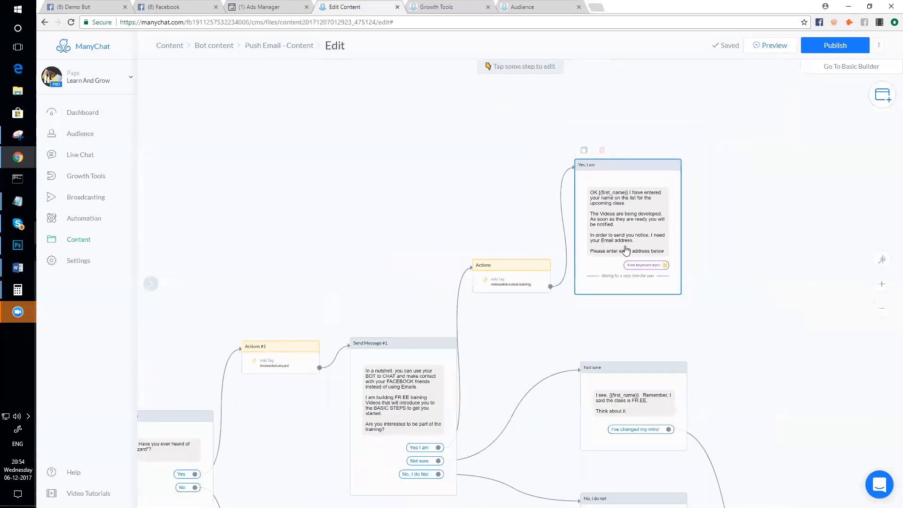
scroll(625, 250, "up", 2)
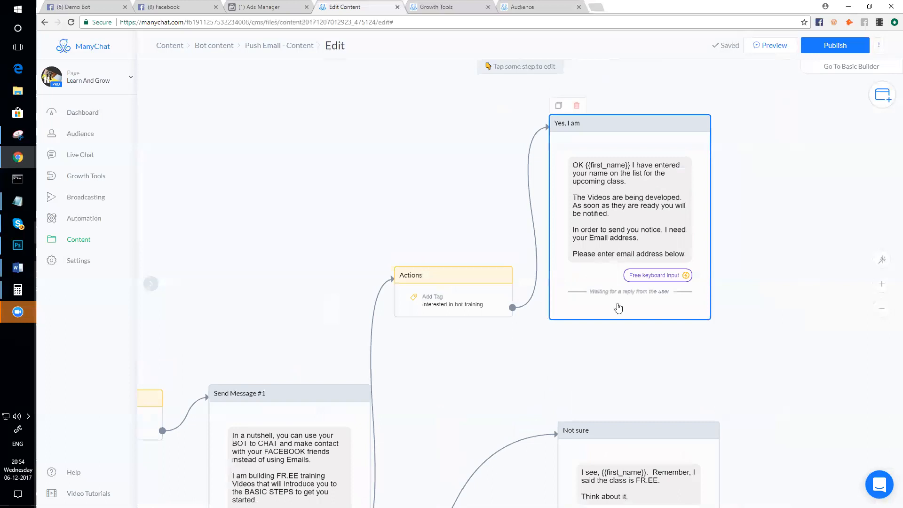
scroll(619, 308, "down", 4)
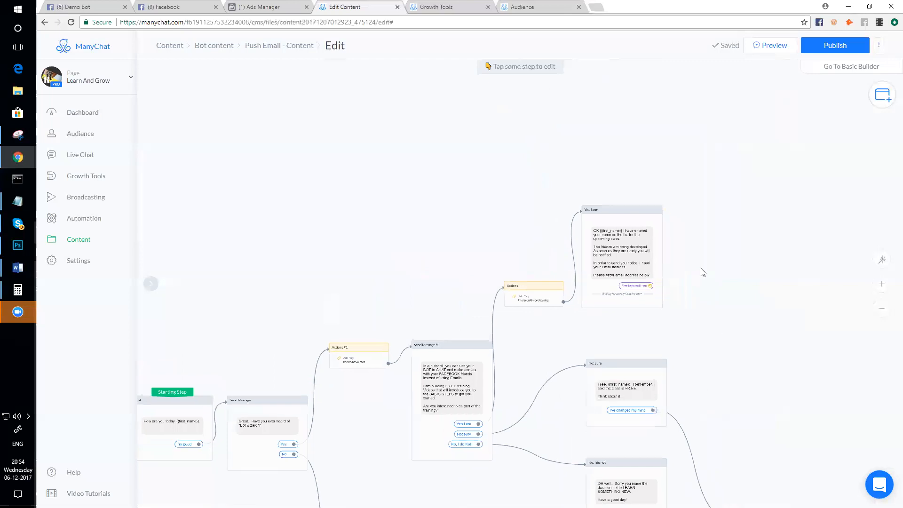
scroll(728, 350, "up", 3)
scroll(726, 354, "down", 2)
left_click_drag(710, 369, 635, 170)
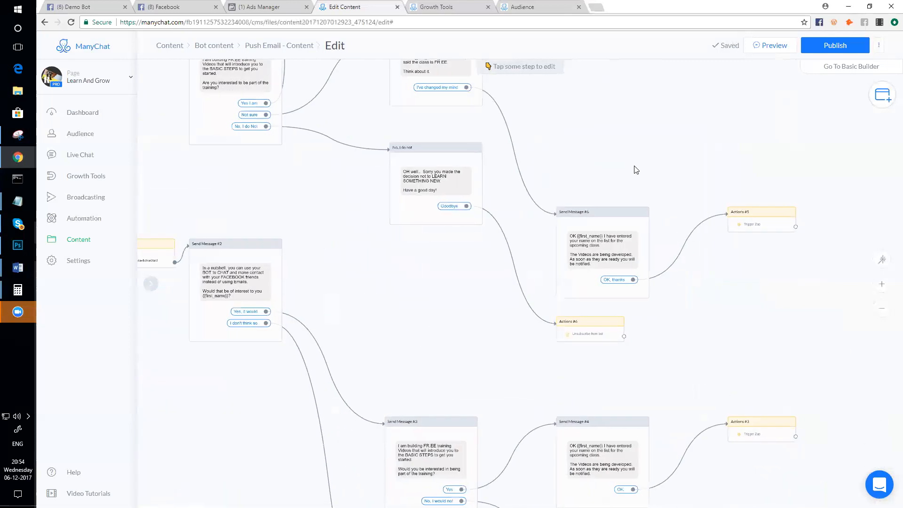
scroll(624, 294, "up", 3)
mouse_move(624, 291)
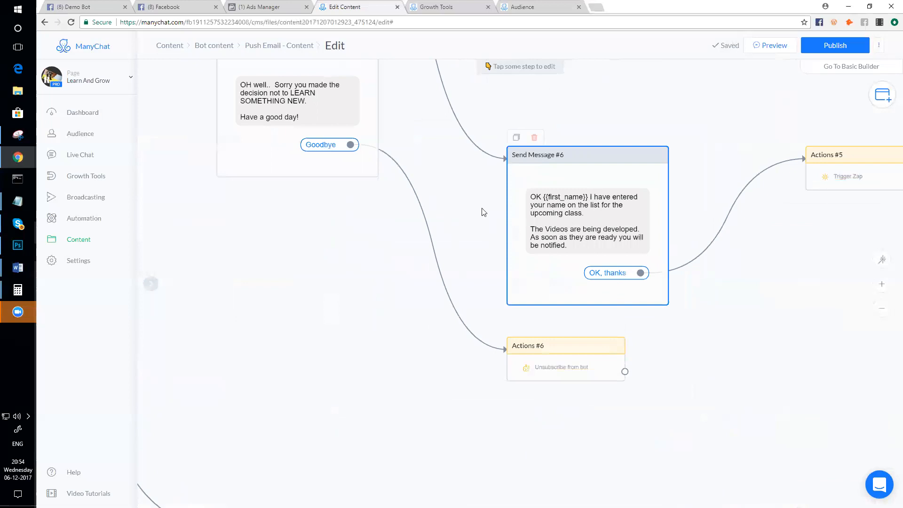
scroll(480, 212, "down", 4)
scroll(462, 178, "up", 3)
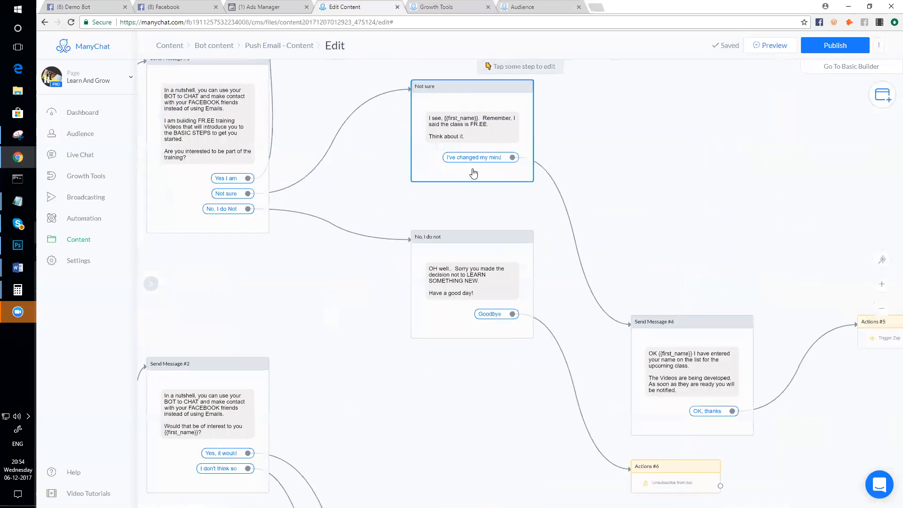
scroll(359, 163, "down", 2)
scroll(416, 161, "up", 3)
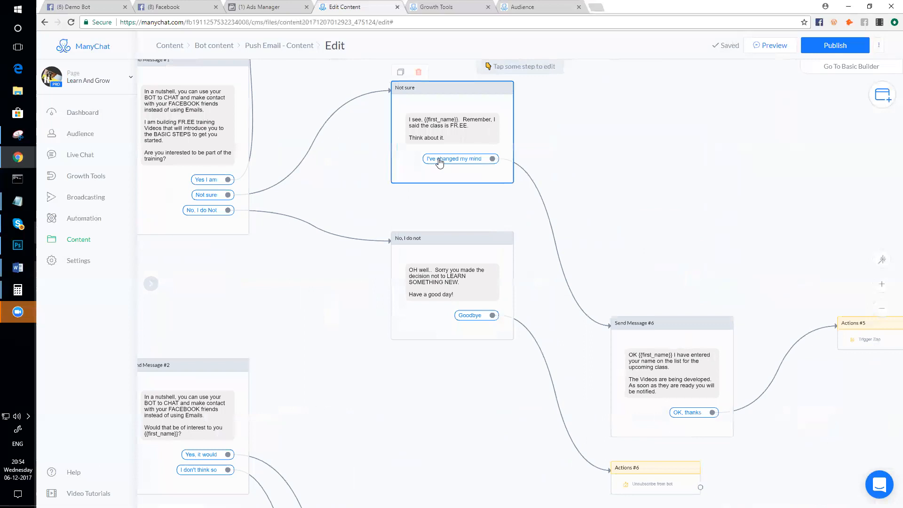
scroll(631, 244, "down", 2)
scroll(663, 315, "up", 3)
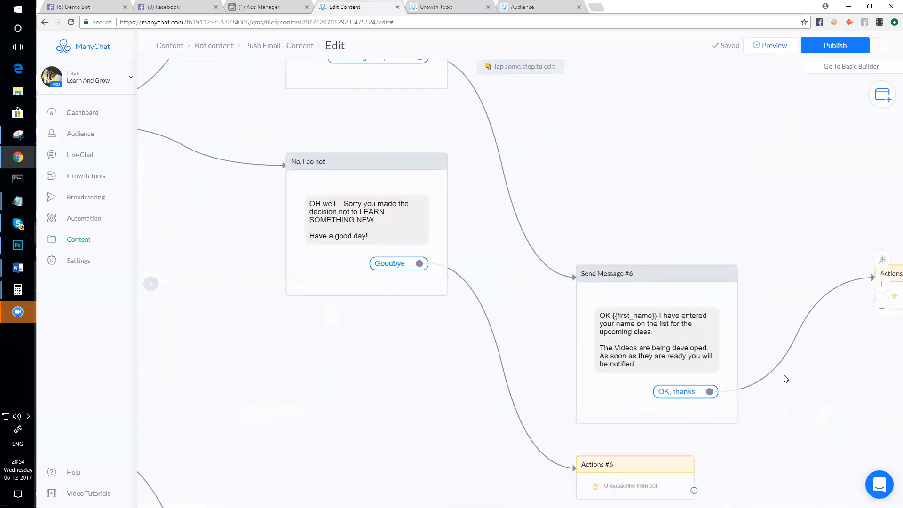
scroll(661, 354, "down", 2)
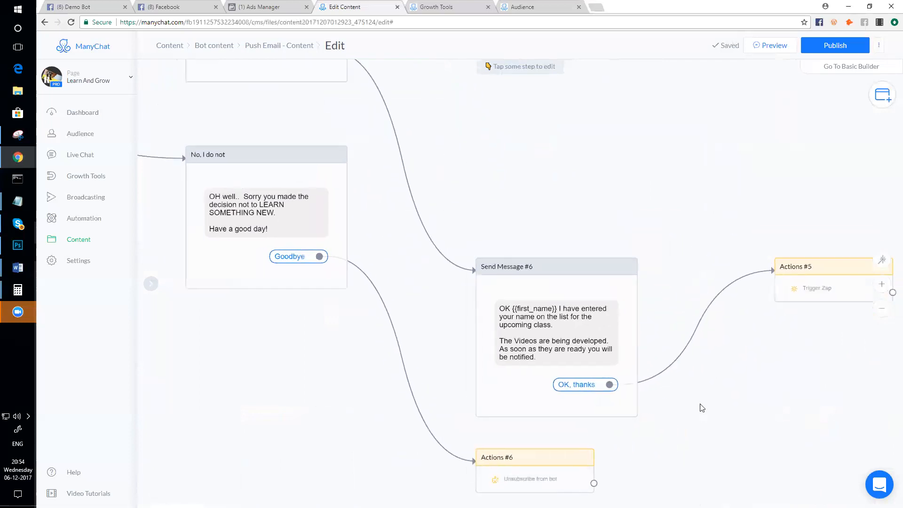
scroll(541, 242, "down", 2)
scroll(532, 211, "up", 3)
scroll(479, 200, "up", 3)
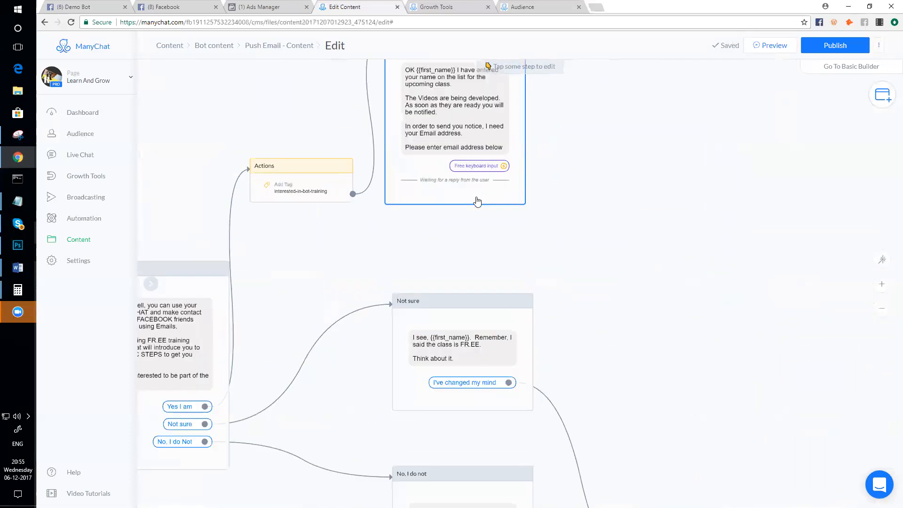
scroll(478, 201, "down", 2)
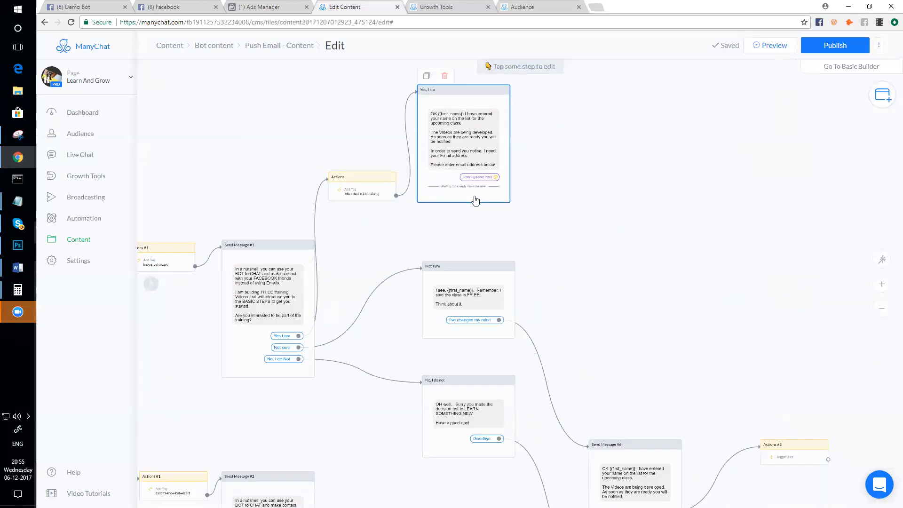
- Make 'Yes, I am' continue to a new Send Message step placed to its right
left_click(476, 201)
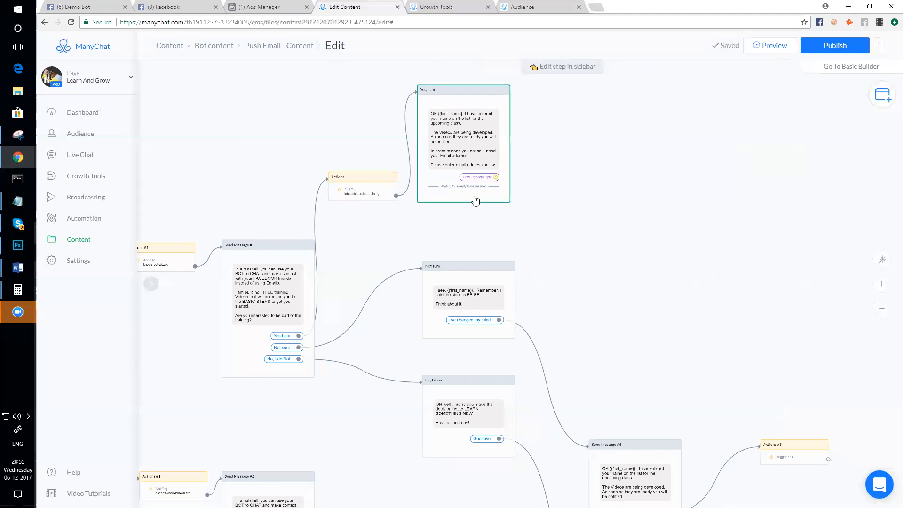
left_click(158, 476)
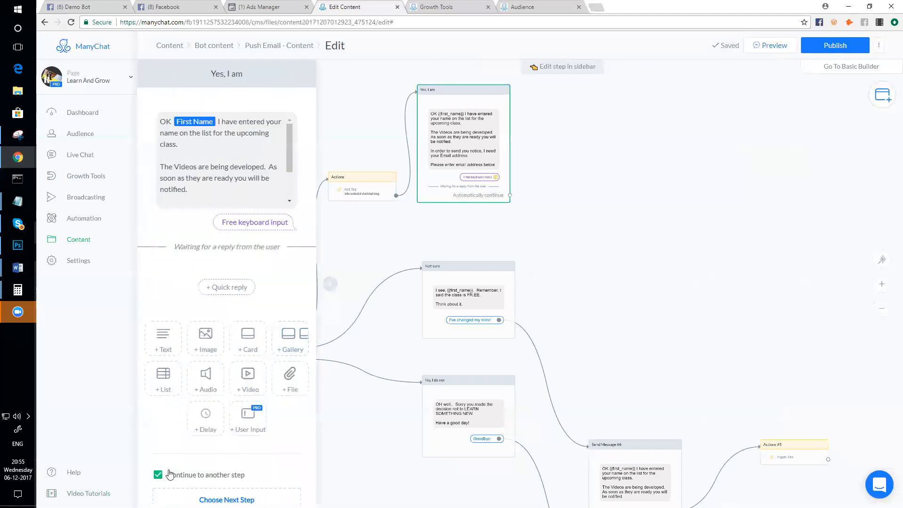
left_click(510, 196)
left_click(573, 149)
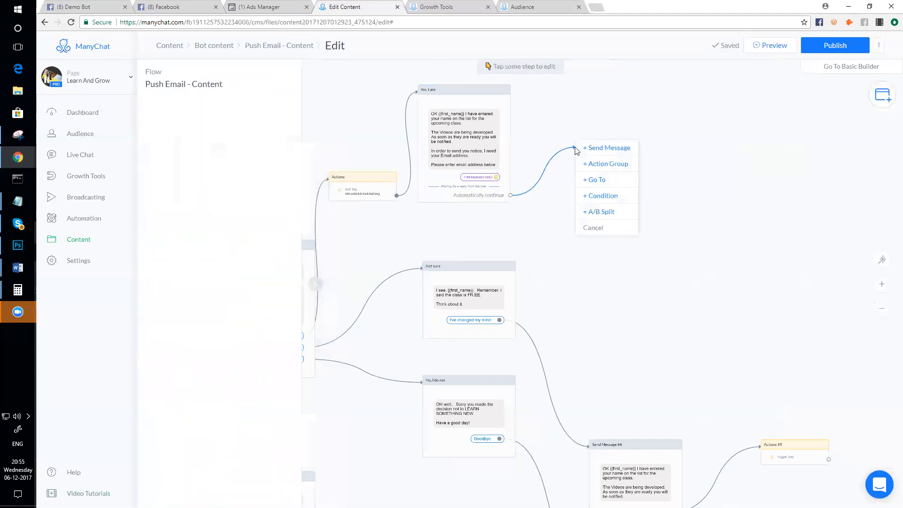
left_click(605, 148)
left_click_drag(619, 151, 648, 148)
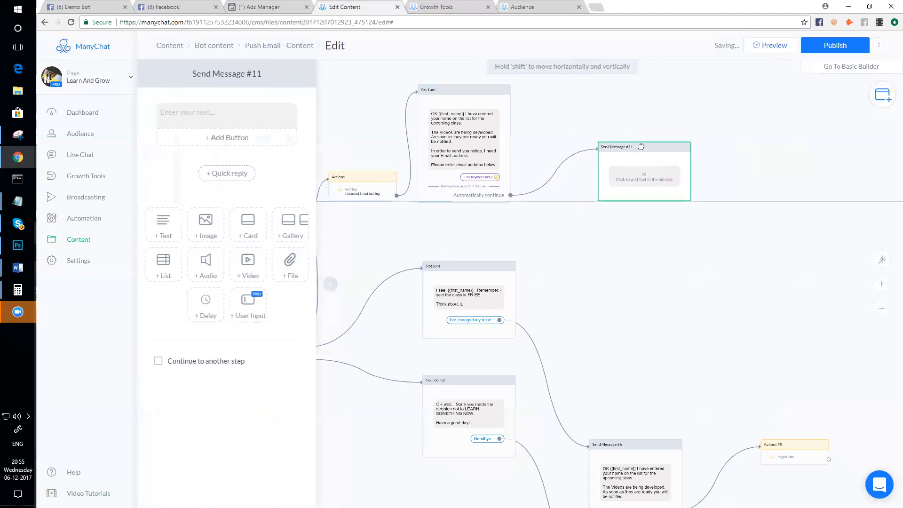
- Write 'Thank you. I'll email you when the course is ready.' in Send Message #11 and place it beside 'Yes, I am'
left_click(207, 113)
type("Thank you. I'll notif")
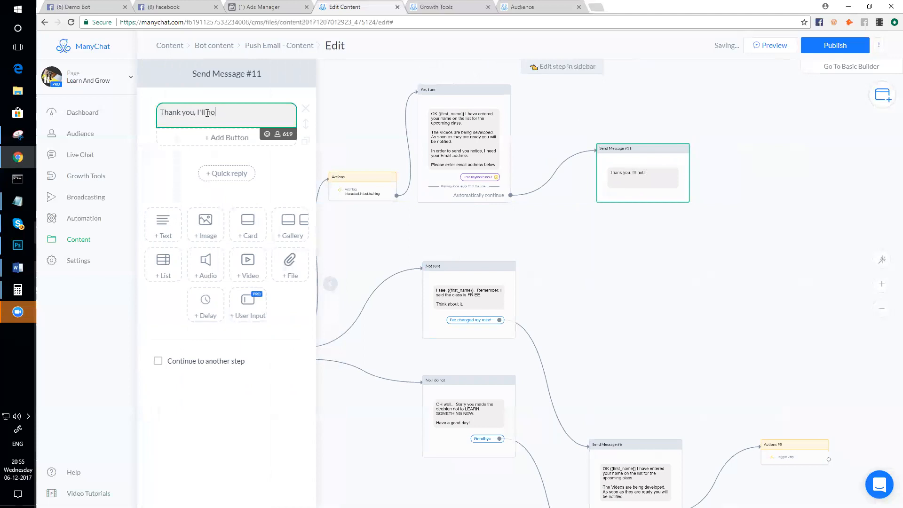
type("you when")
type("the course is ready.")
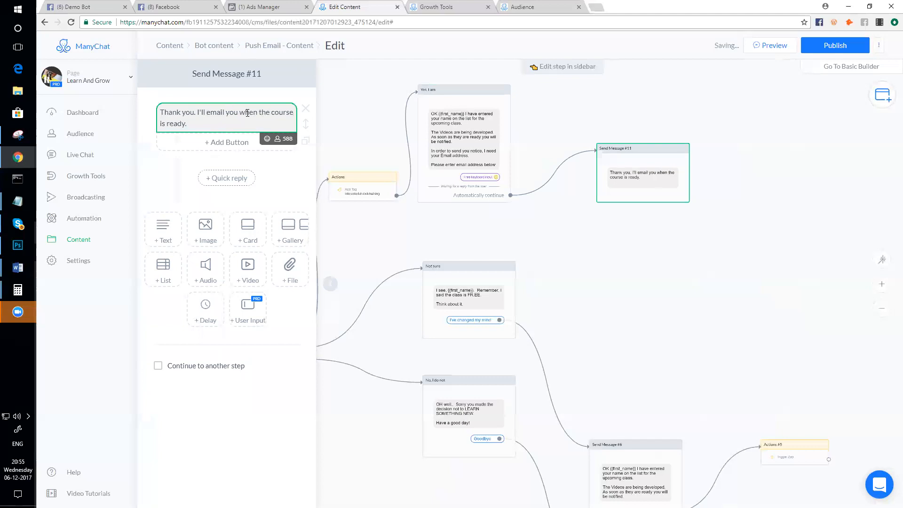
scroll(591, 212, "down", 2)
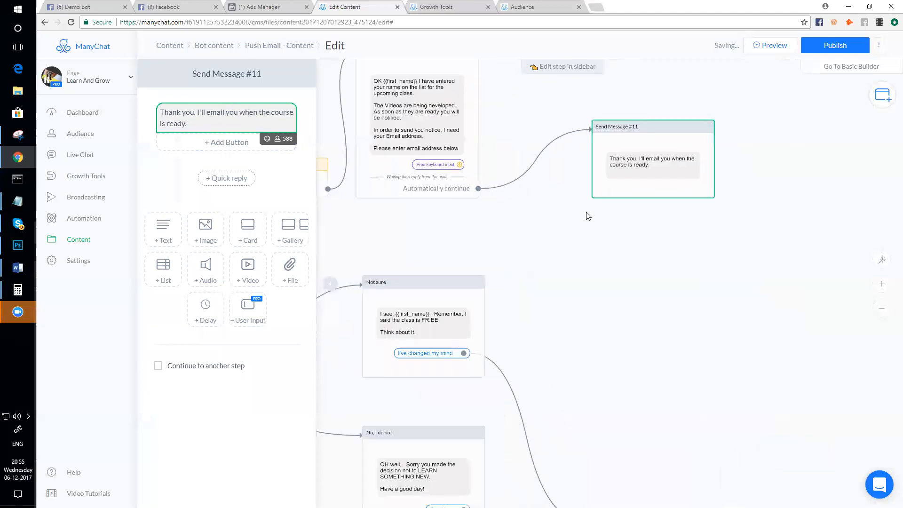
left_click_drag(617, 171, 589, 167)
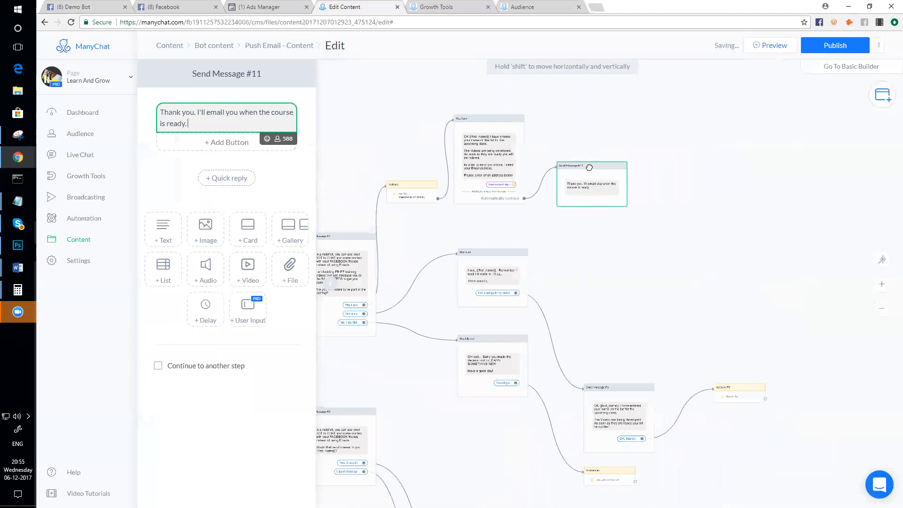
- Review the Send Message #1, tagging Actions and 'Yes, I am' steps
left_click(318, 282)
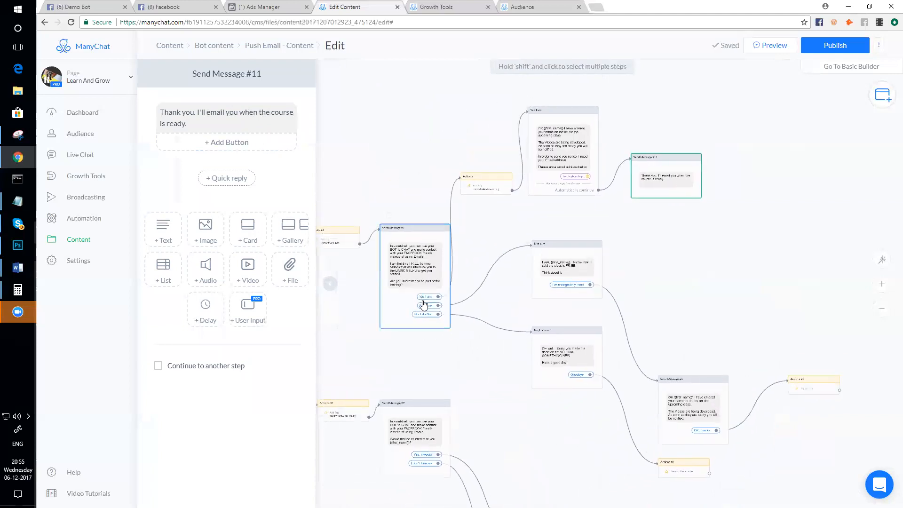
left_click(469, 190)
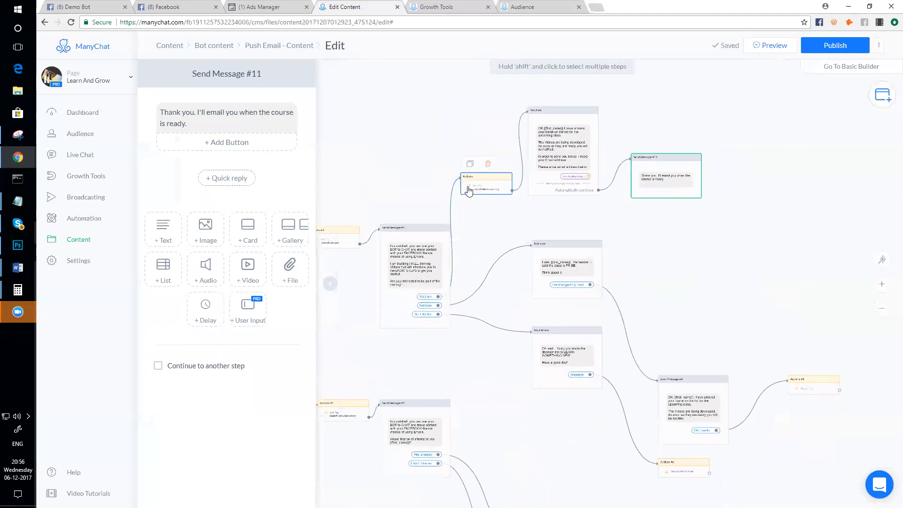
left_click(586, 160)
scroll(586, 160, "up", 3)
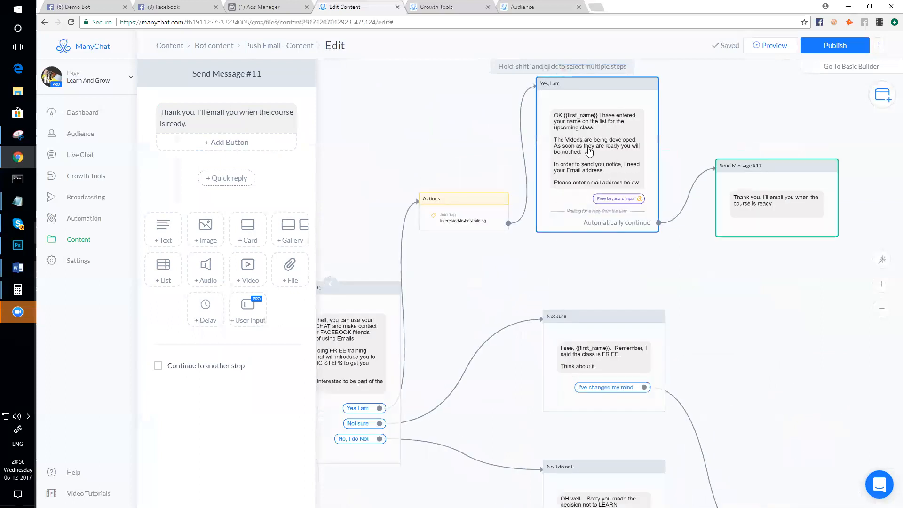
scroll(588, 149, "down", 3)
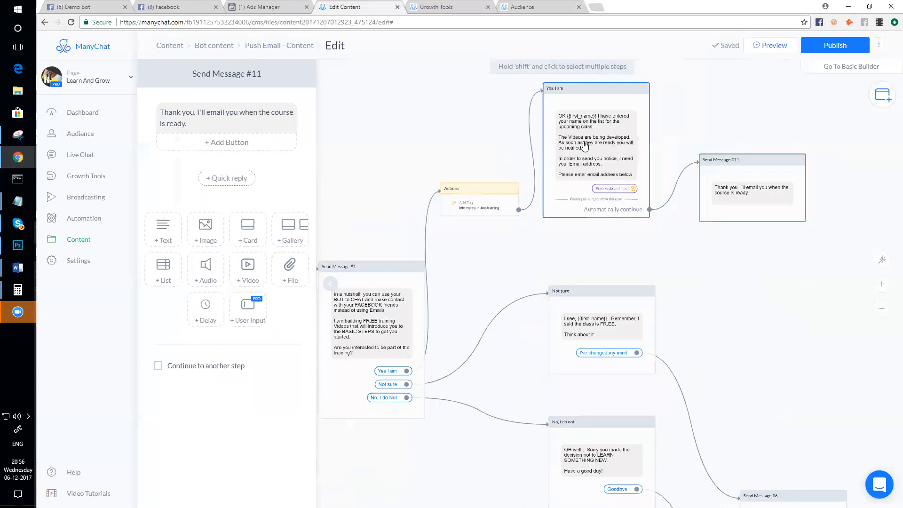
- Zoom around the flow, selecting Send Message #11 and Send Message #1
left_click(746, 195)
scroll(746, 197, "up", 1)
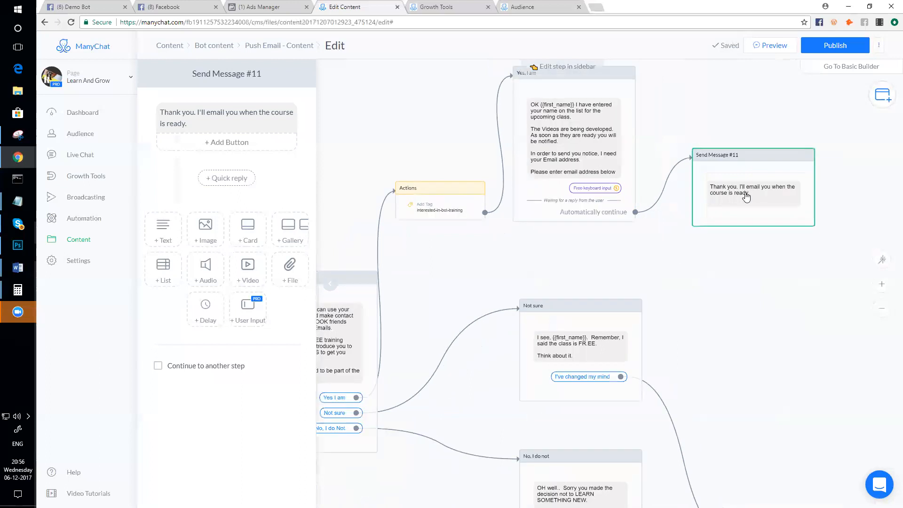
scroll(747, 197, "down", 1)
scroll(712, 290, "down", 1)
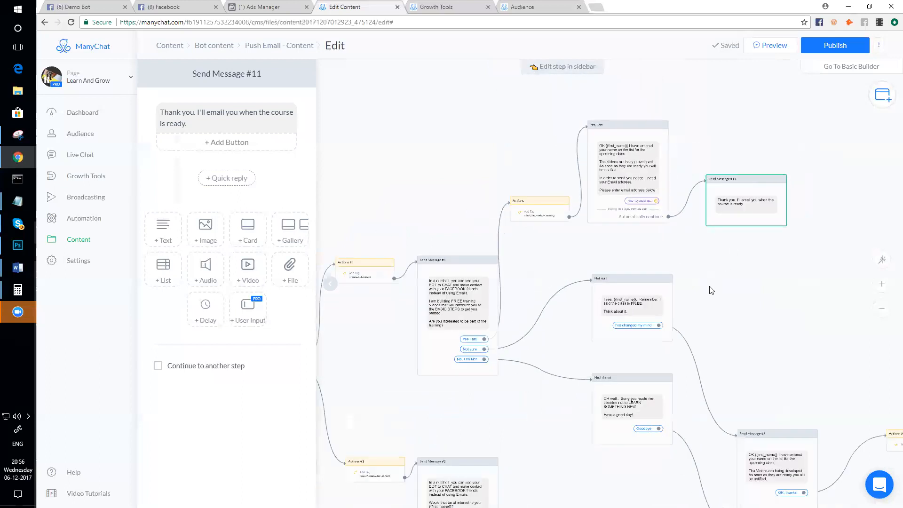
left_click_drag(711, 289, 709, 256)
left_click(460, 335)
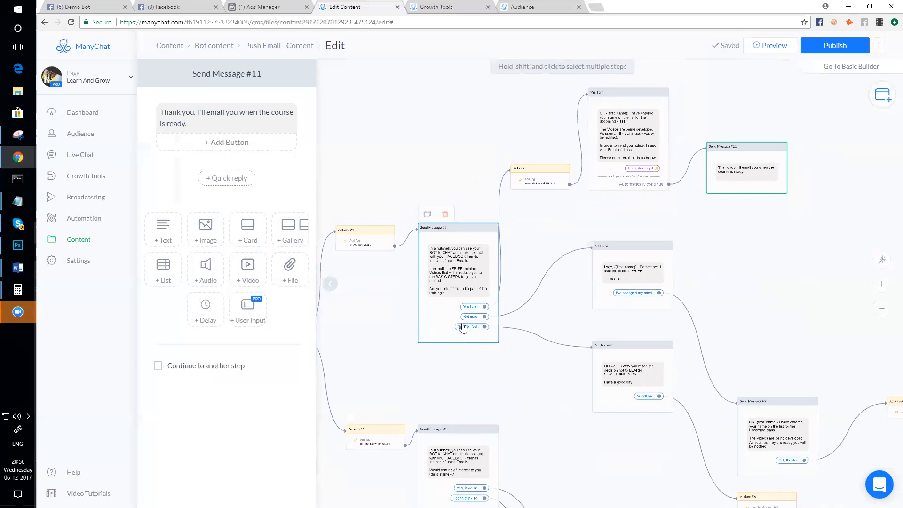
scroll(465, 323, "up", 3)
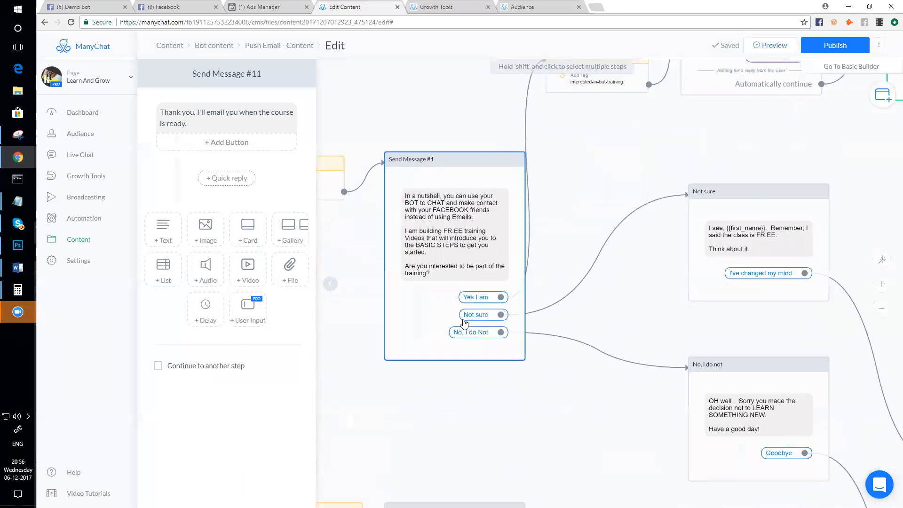
scroll(487, 313, "down", 3)
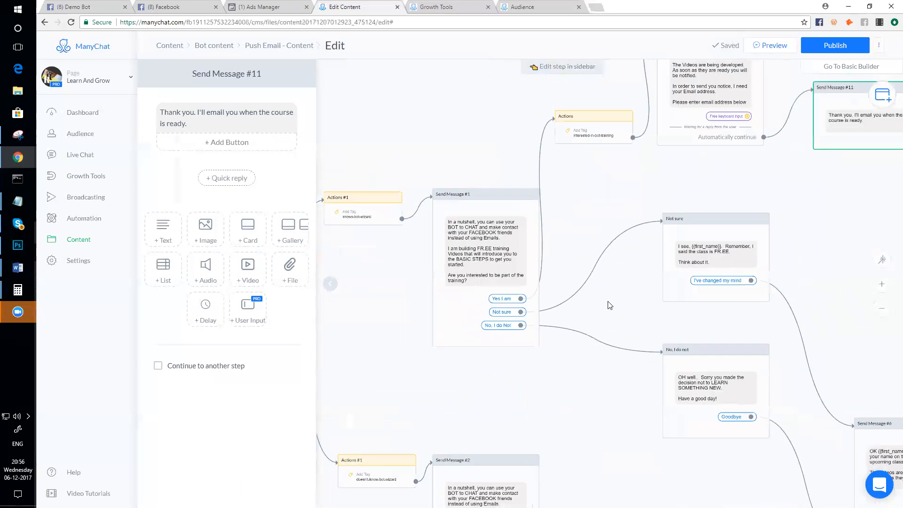
- Drag Send Message #6 up beside the 'Not sure' step
left_click(607, 264)
scroll(601, 269, "up", 3)
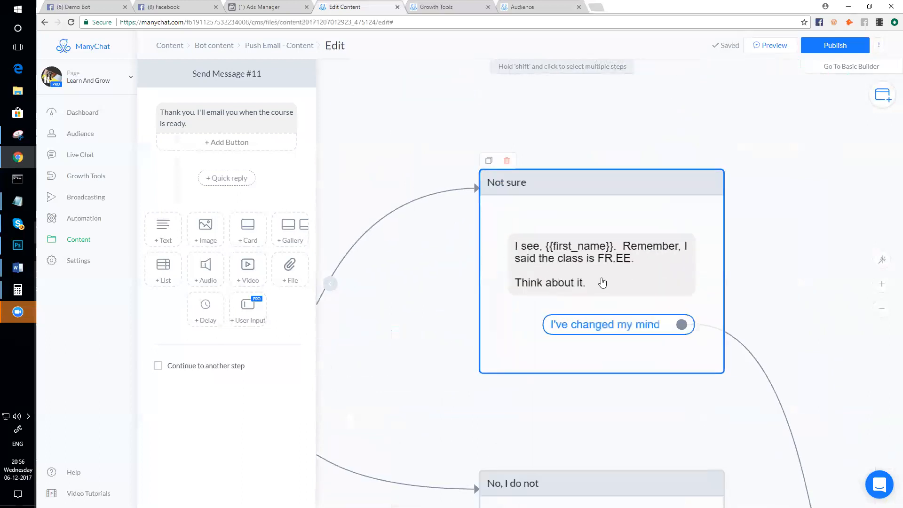
scroll(605, 278, "down", 4)
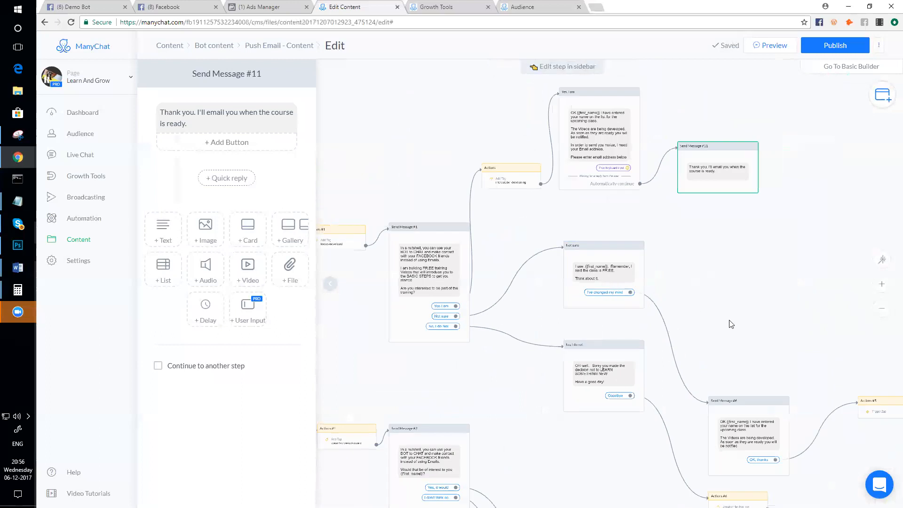
left_click_drag(748, 401, 732, 245)
scroll(727, 271, "up", 4)
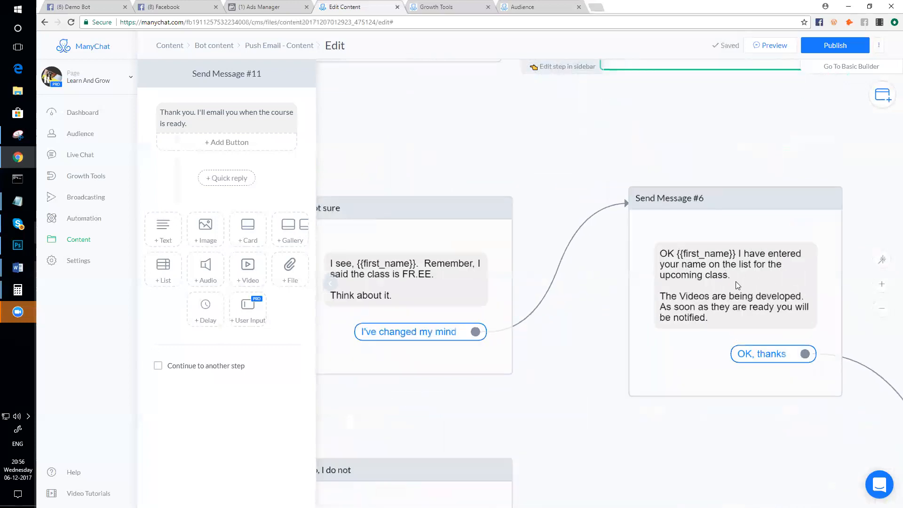
scroll(727, 277, "down", 5)
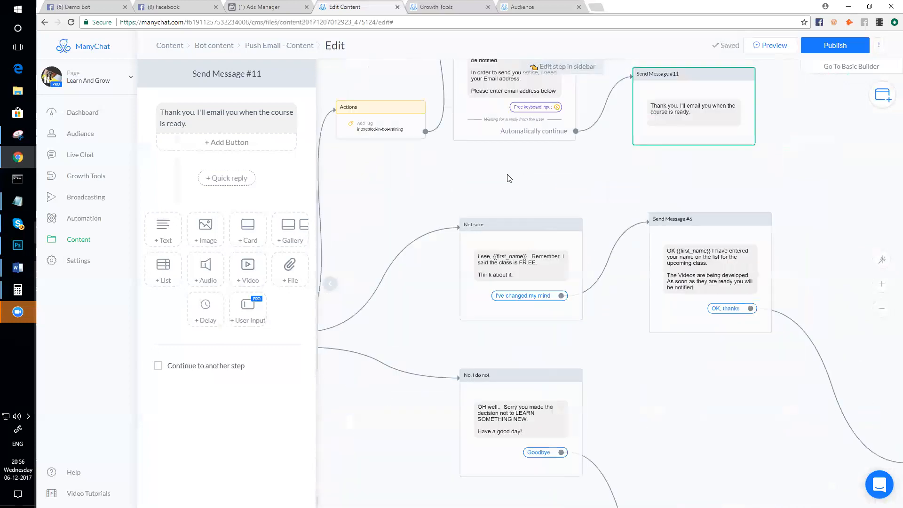
- Relink 'I've changed my mind' from Send Message #6 to the tagging Actions step
scroll(712, 285, "down", 2)
left_click(661, 340)
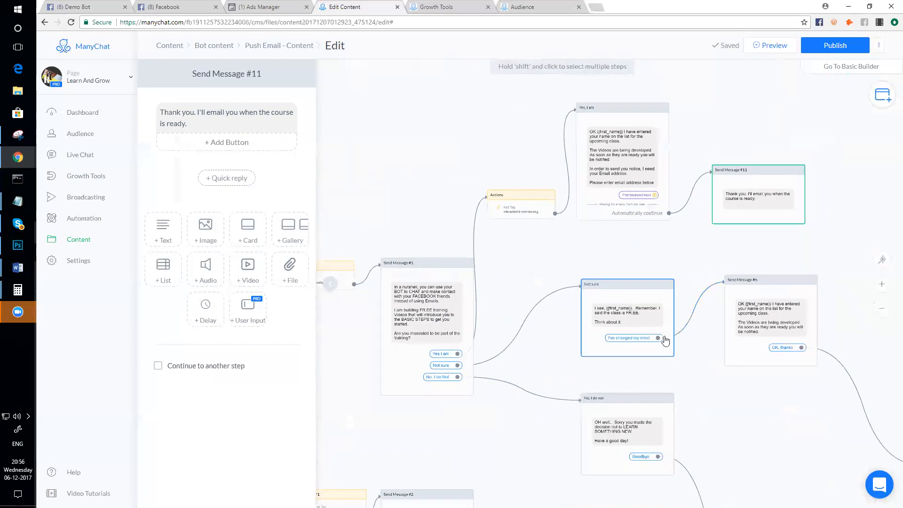
left_click(701, 318)
left_click(659, 339)
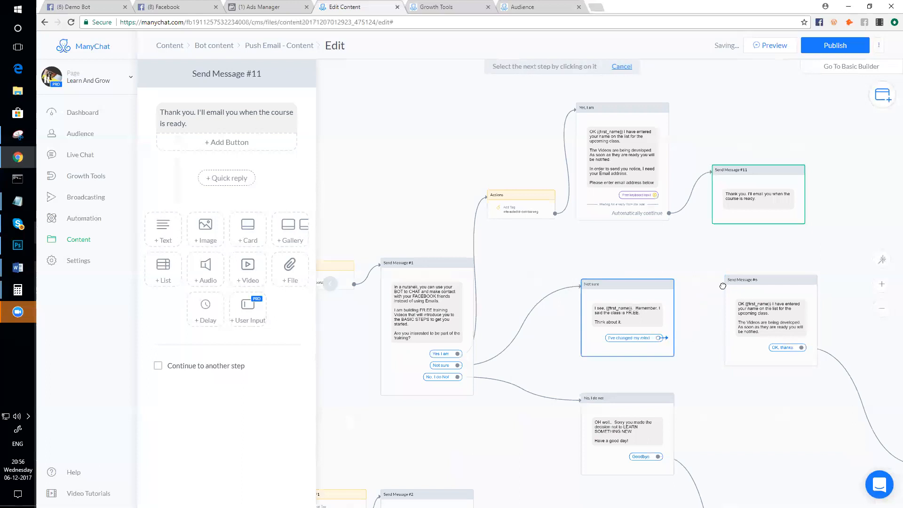
left_click(495, 204)
- Check the new link by reselecting 'Not sure' and Send Message #1
scroll(510, 211, "up", 2)
scroll(523, 219, "up", 1)
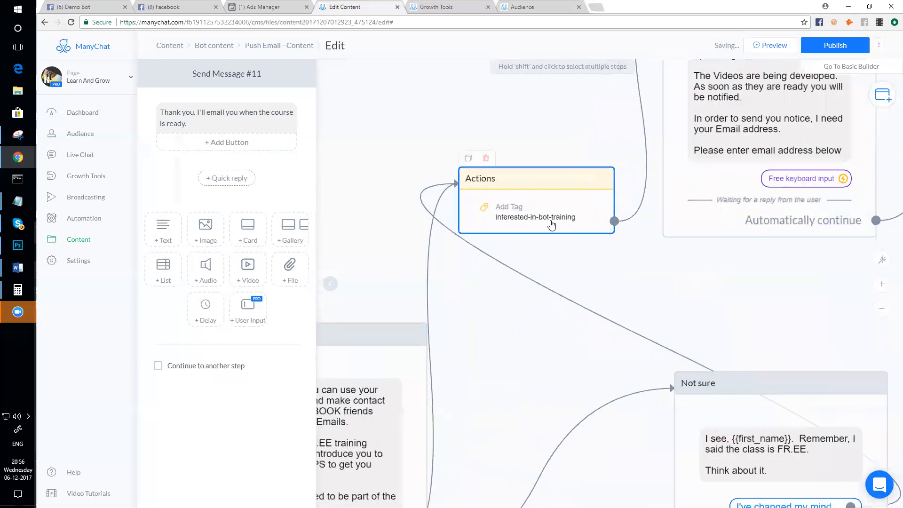
scroll(560, 245, "down", 3)
left_click(664, 350)
left_click(476, 367)
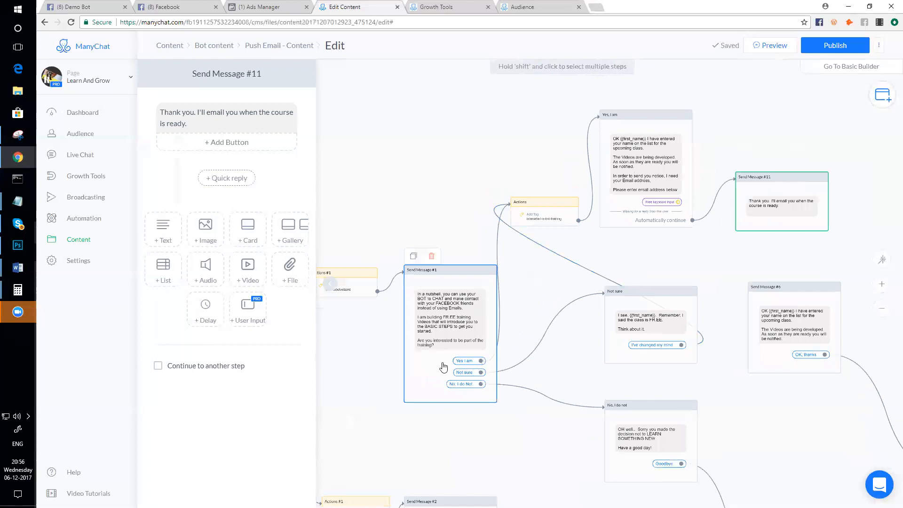
left_click(643, 346)
scroll(648, 356, "up", 1)
scroll(649, 358, "down", 1)
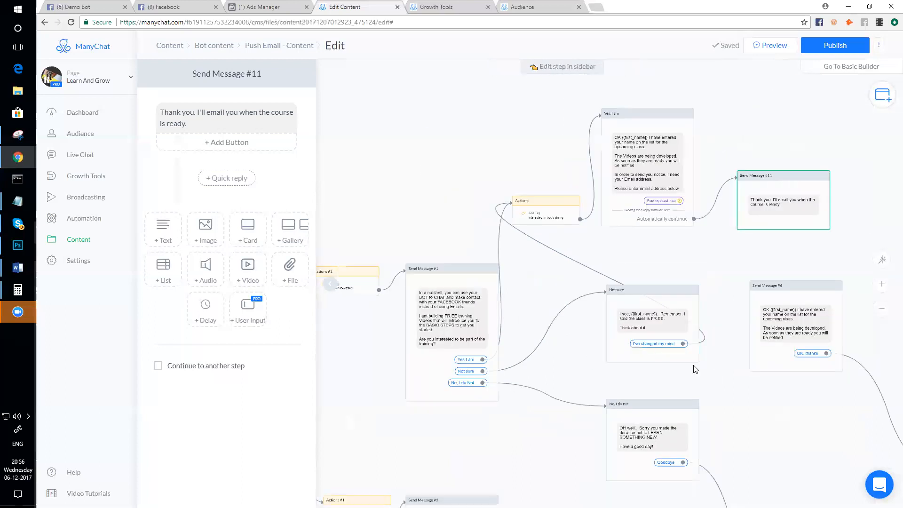
scroll(541, 210, "up", 3)
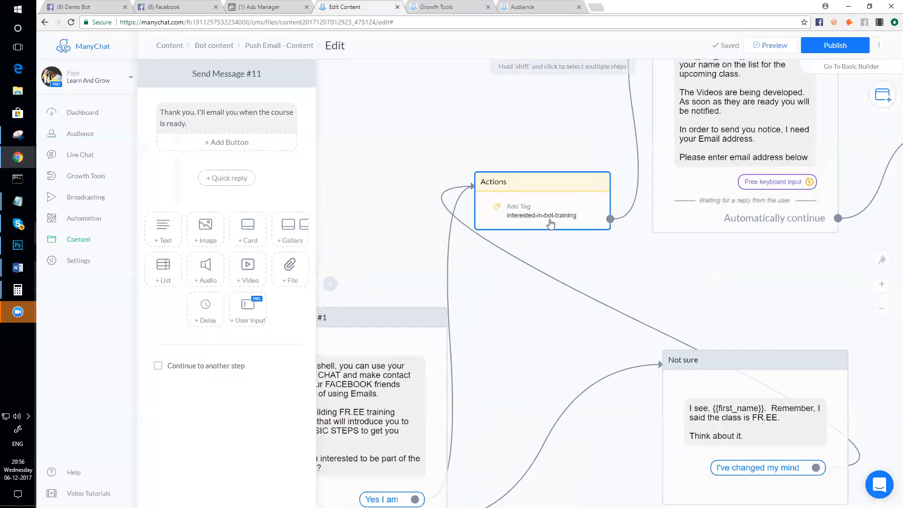
scroll(541, 210, "down", 2)
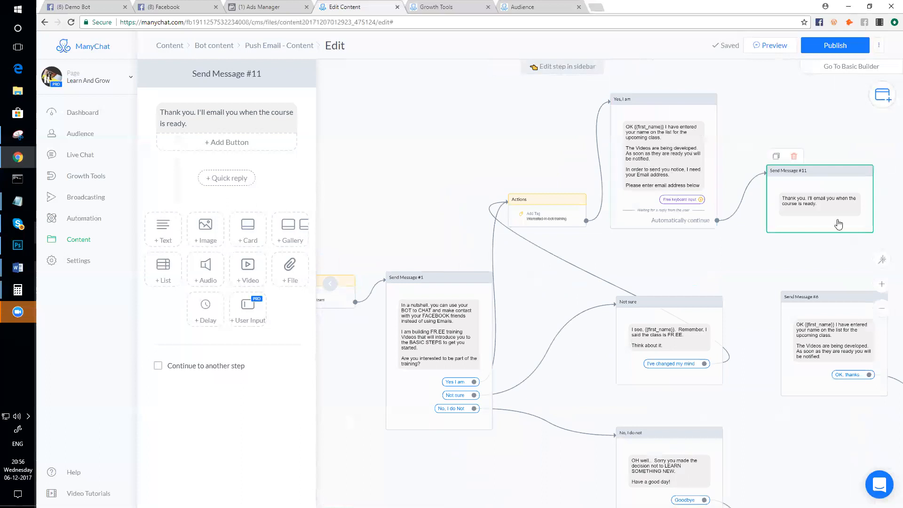
scroll(777, 291, "down", 1)
scroll(777, 292, "down", 1)
- Unlink Actions #5 from 'OK, thanks' and move it up beside Send Message #11
left_click_drag(715, 272, 525, 235)
scroll(715, 333, "up", 2)
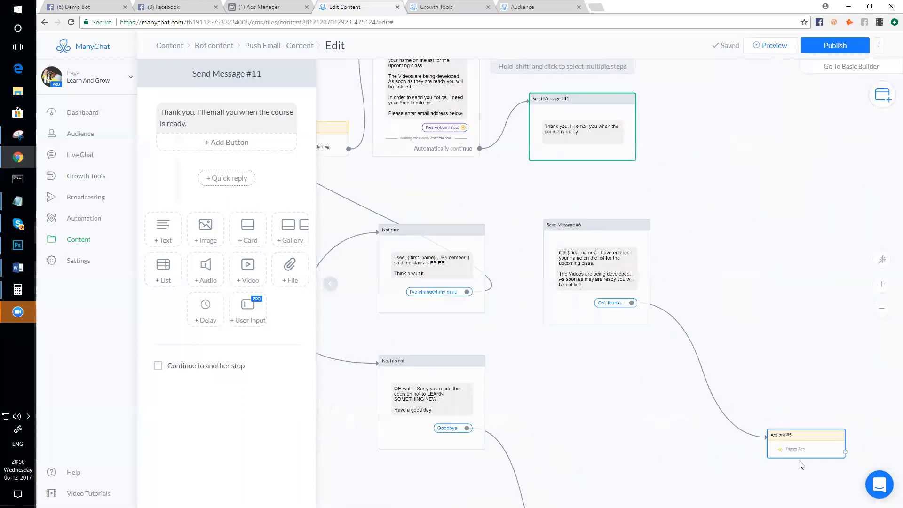
left_click_drag(800, 449, 716, 280)
left_click(716, 281)
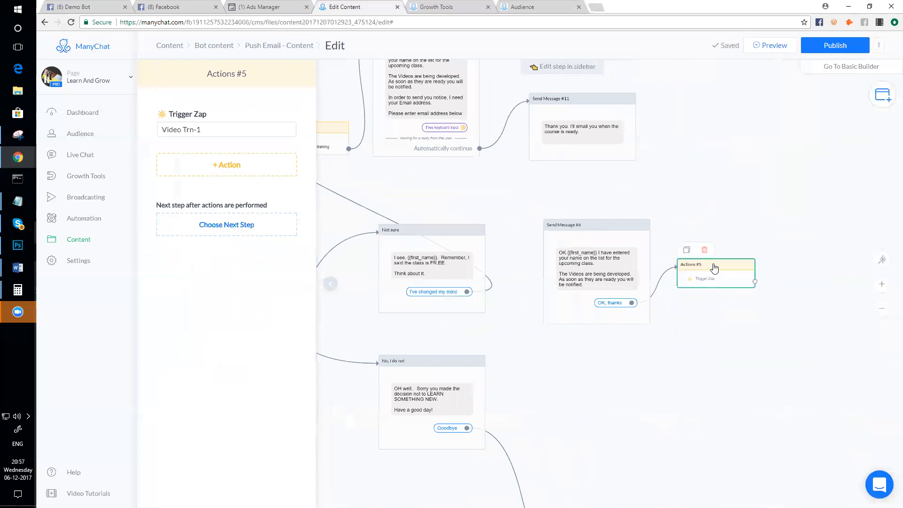
left_click_drag(712, 271, 748, 270)
left_click_drag(682, 295, 679, 287)
left_click(683, 293)
left_click_drag(742, 270, 698, 131)
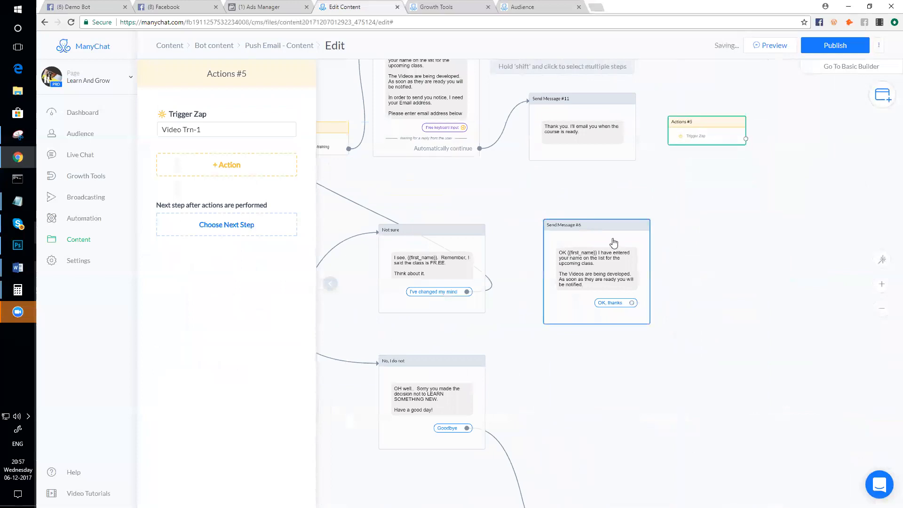
- Delete Send Message #6 and link the email keyboard input to Actions #5 above Send Message #11
left_click(571, 210)
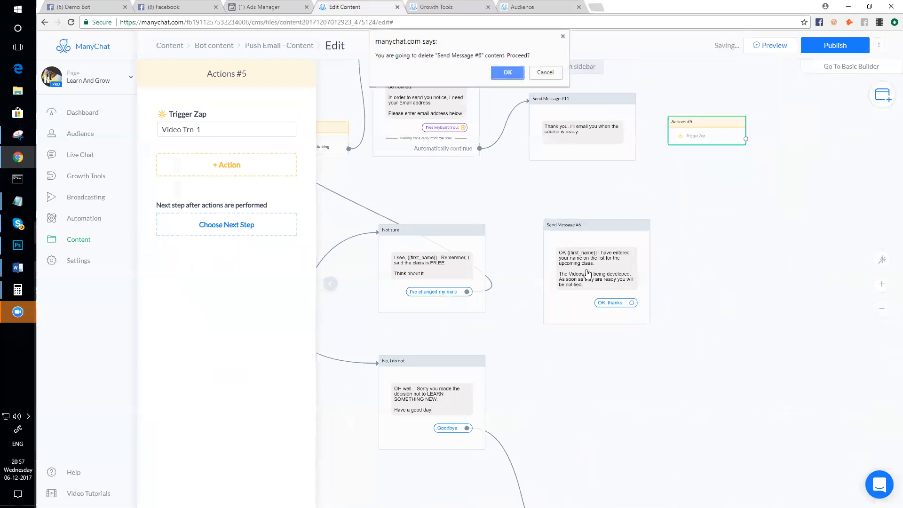
left_click(507, 73)
left_click(592, 157)
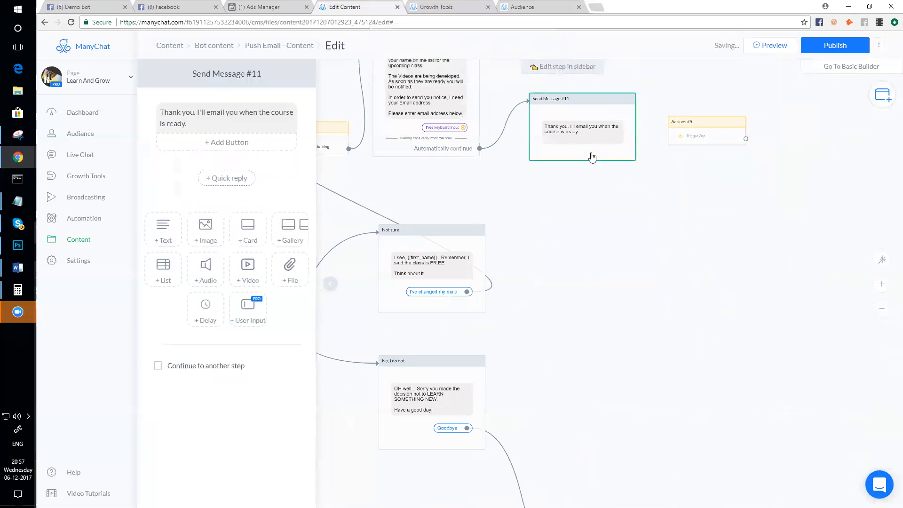
left_click_drag(597, 101, 594, 145)
left_click_drag(691, 123, 560, 108)
left_click(464, 128)
left_click(529, 116)
scroll(557, 246, "down", 5)
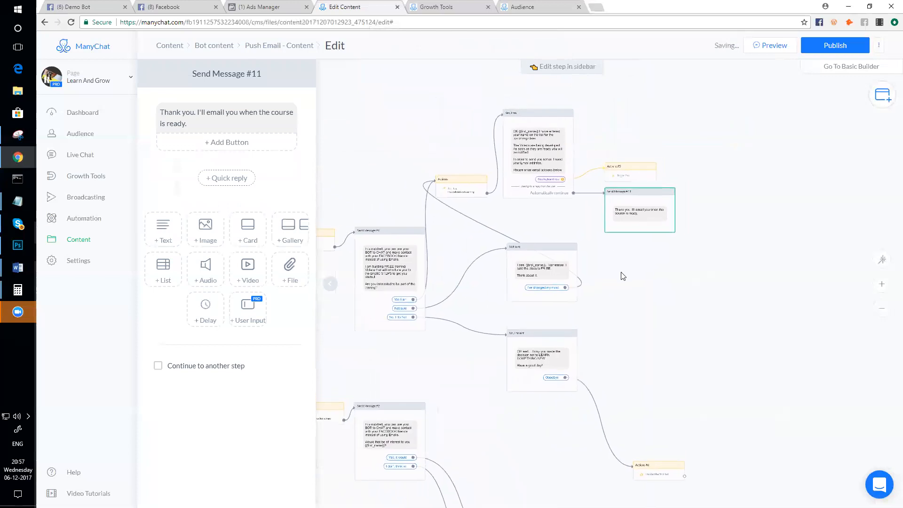
- Open Actions #5 to show its Trigger Zap for 'Video Trn-1'
scroll(626, 202, "up", 5)
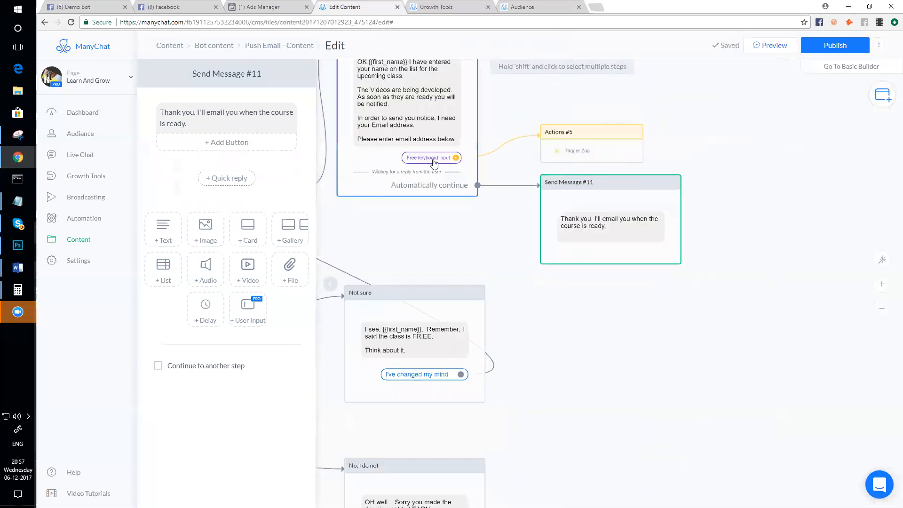
left_click(592, 151)
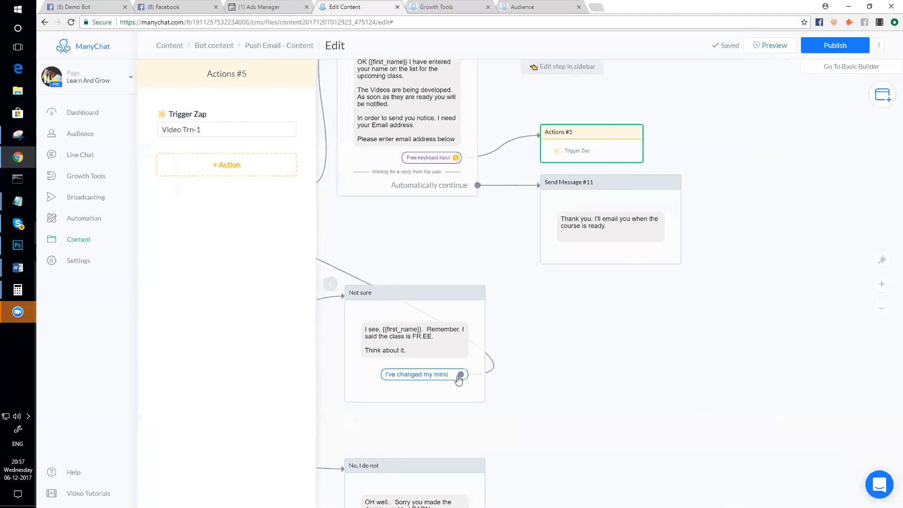
- Pan and zoom to bring Actions #5 and the Send Message #1 branches into view
scroll(560, 335, "down", 5)
left_click_drag(600, 200, 628, 177)
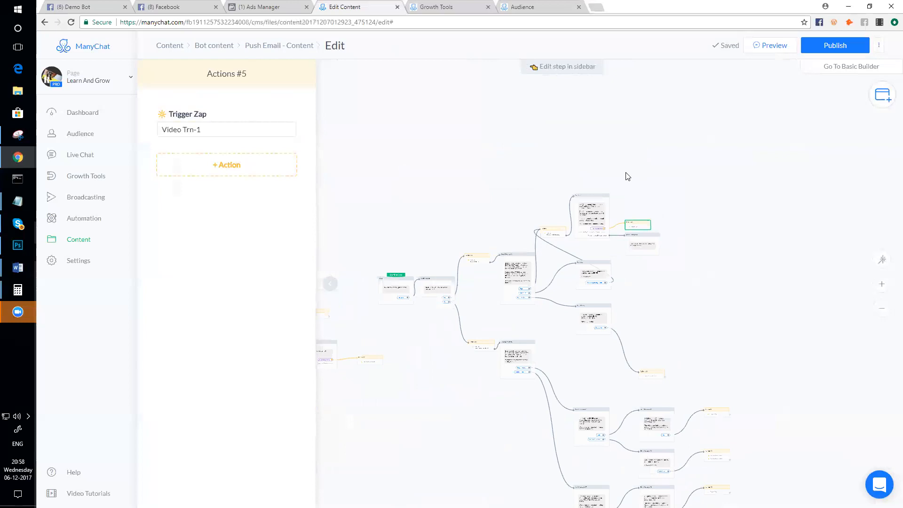
scroll(624, 348, "up", 3)
left_click_drag(648, 227, 629, 293)
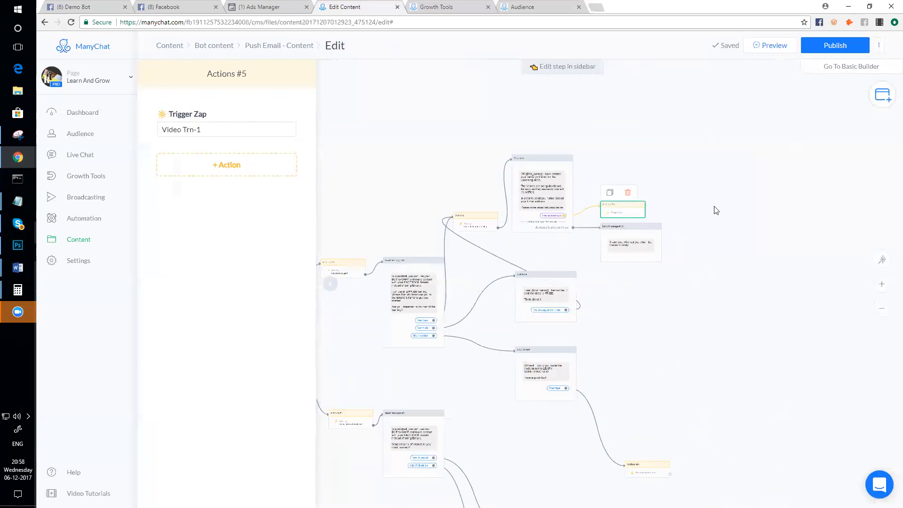
scroll(614, 211, "up", 3)
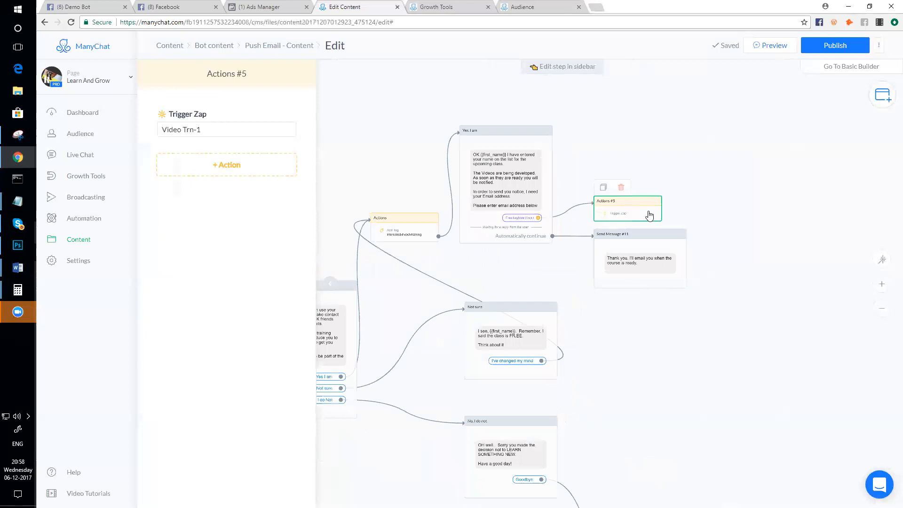
scroll(659, 314, "down", 3)
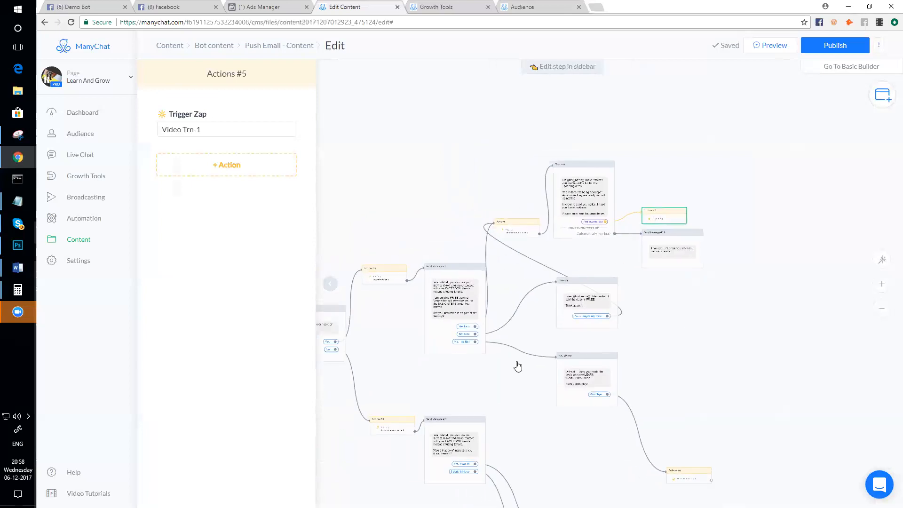
scroll(472, 364, "up", 4)
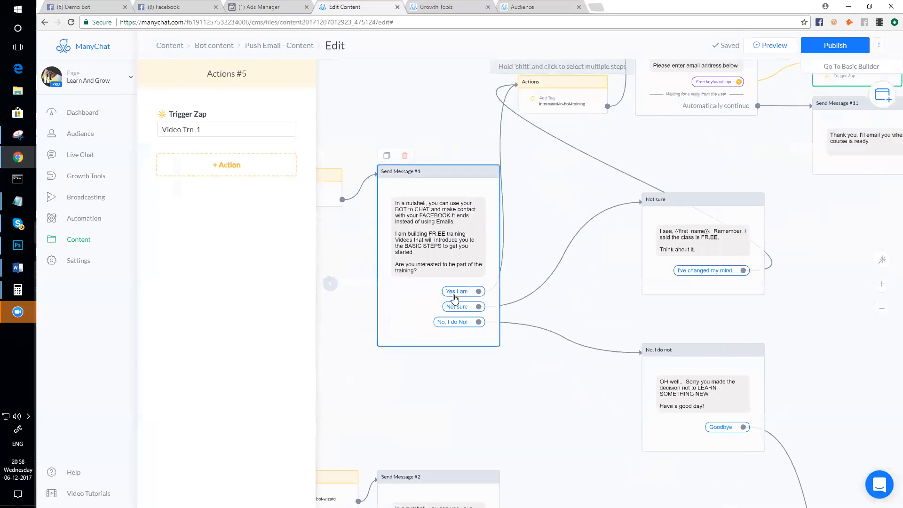
left_click_drag(543, 395, 483, 404)
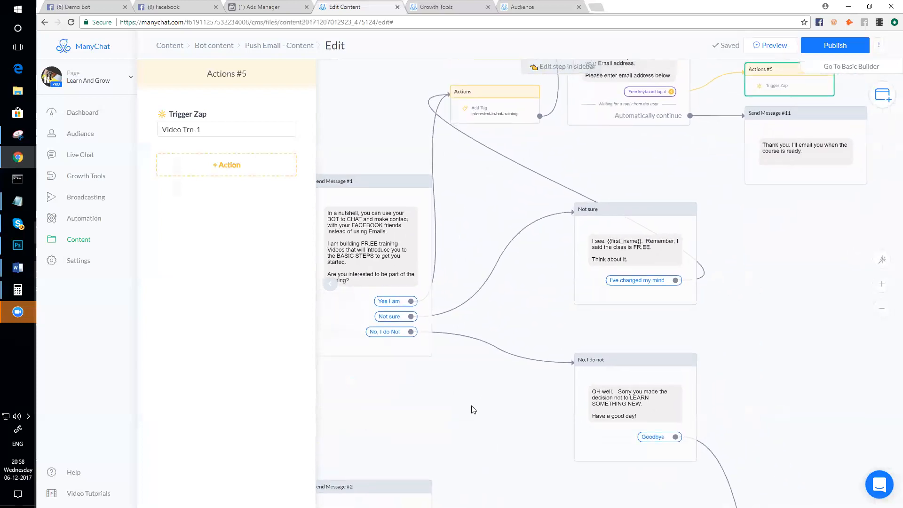
scroll(818, 418, "up", 1)
scroll(806, 407, "down", 2)
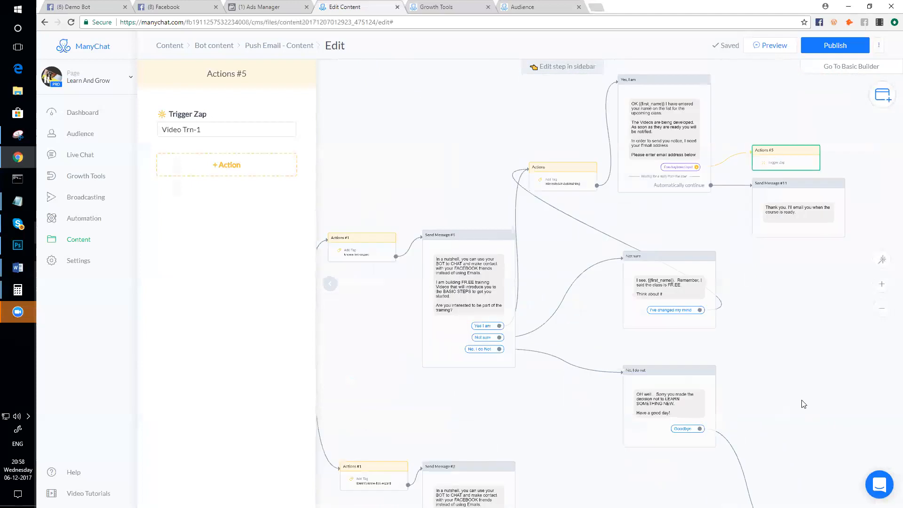
- Move 'Not sure' and 'No, I do not' up, and Actions #6 beside Goodbye
left_click_drag(659, 261, 656, 220)
left_click_drag(652, 385, 649, 313)
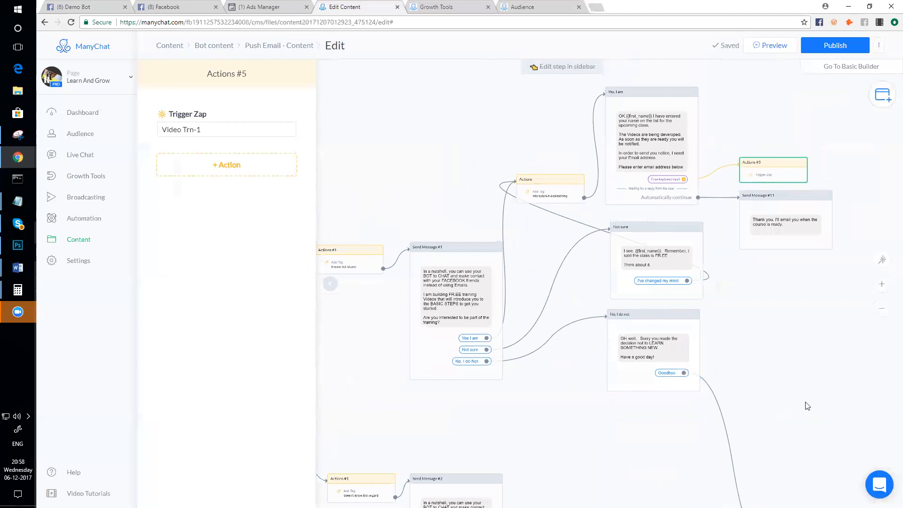
scroll(805, 405, "up", 4)
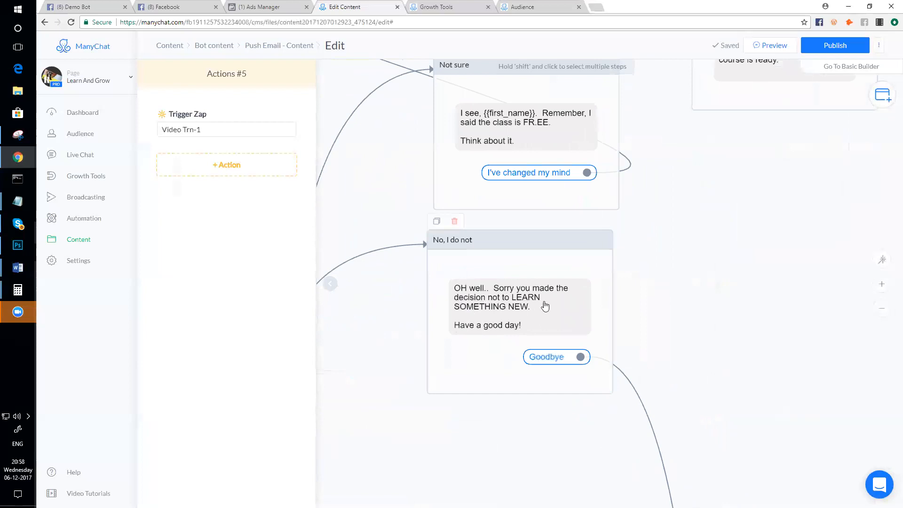
scroll(518, 324, "down", 4)
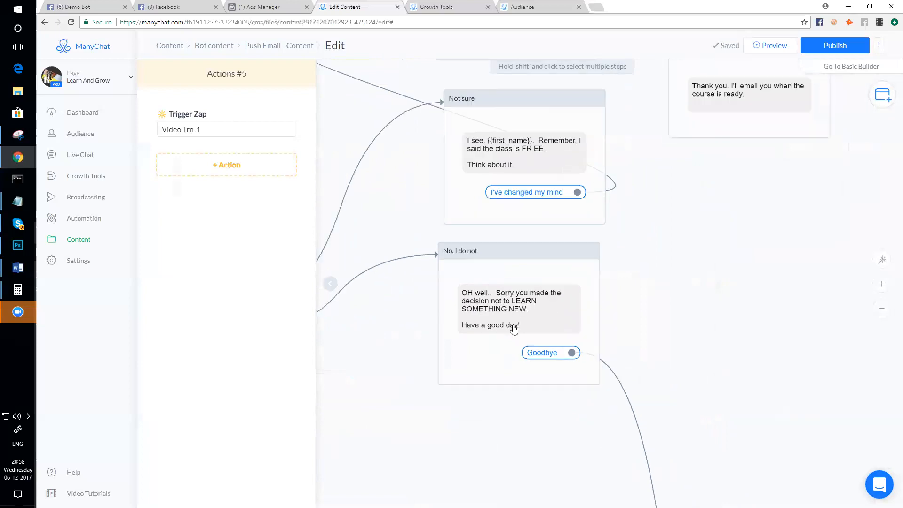
left_click_drag(638, 491, 597, 352)
scroll(598, 353, "up", 3)
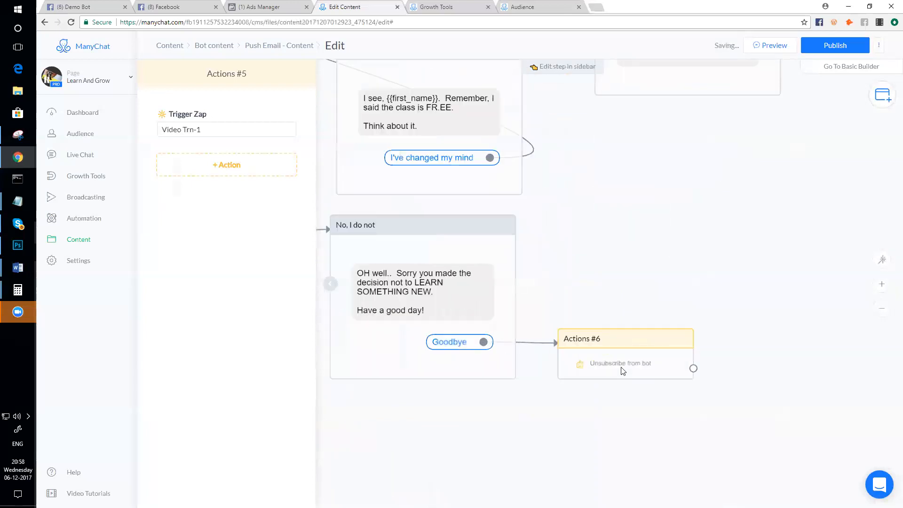
- Delete the Actions #6 unsubscribe action group and confirm with OK
left_click(623, 371)
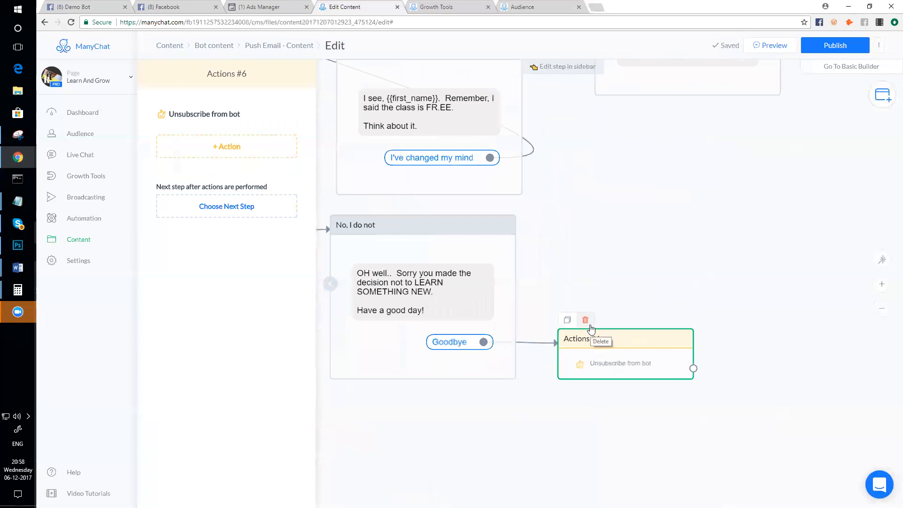
scroll(591, 328, "down", 2)
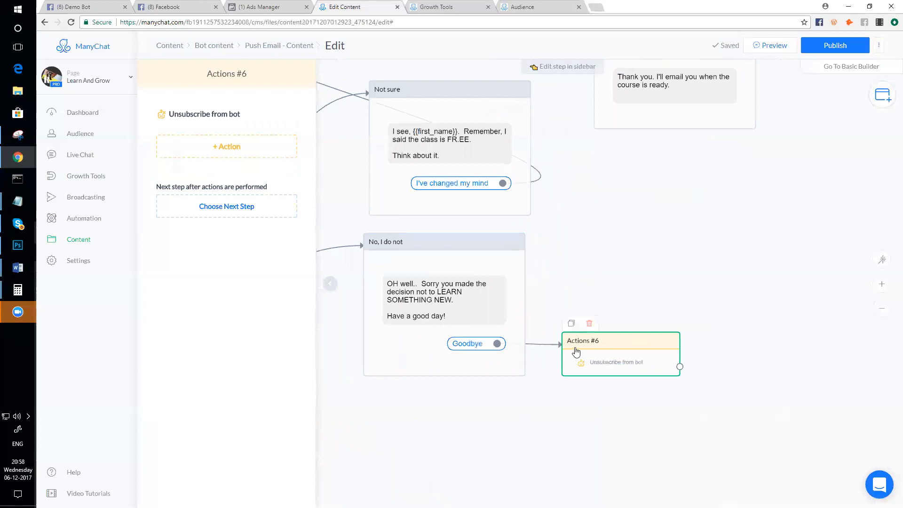
left_click(589, 323)
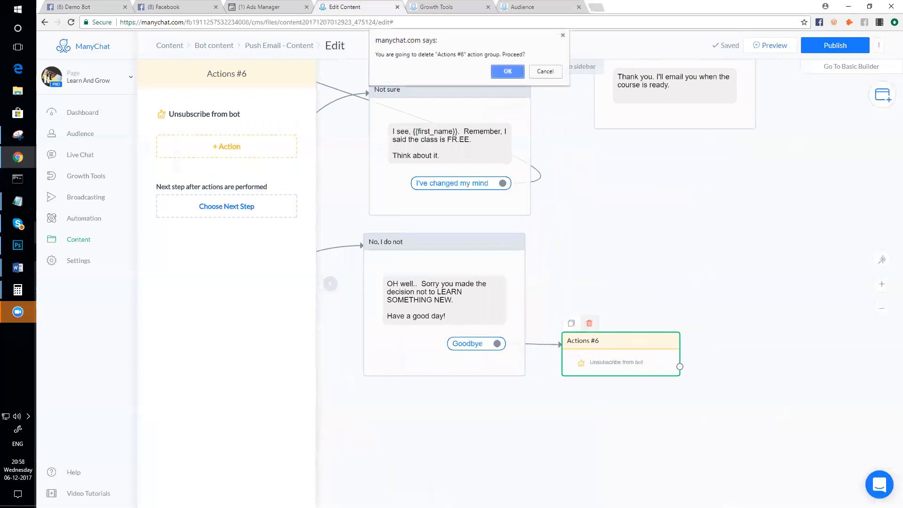
left_click(508, 72)
scroll(480, 358, "up", 2)
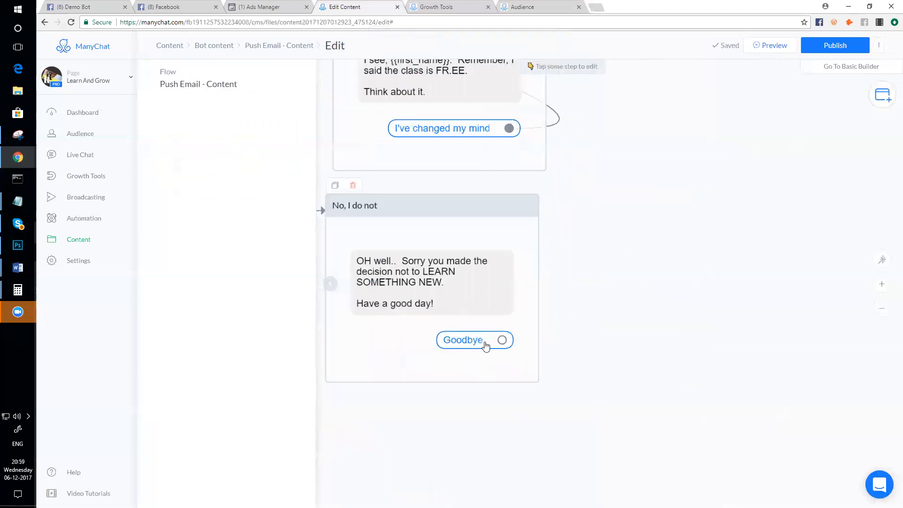
- Delete the Goodbye quick reply from the 'No, I do not' message
left_click(486, 346)
left_click(201, 201)
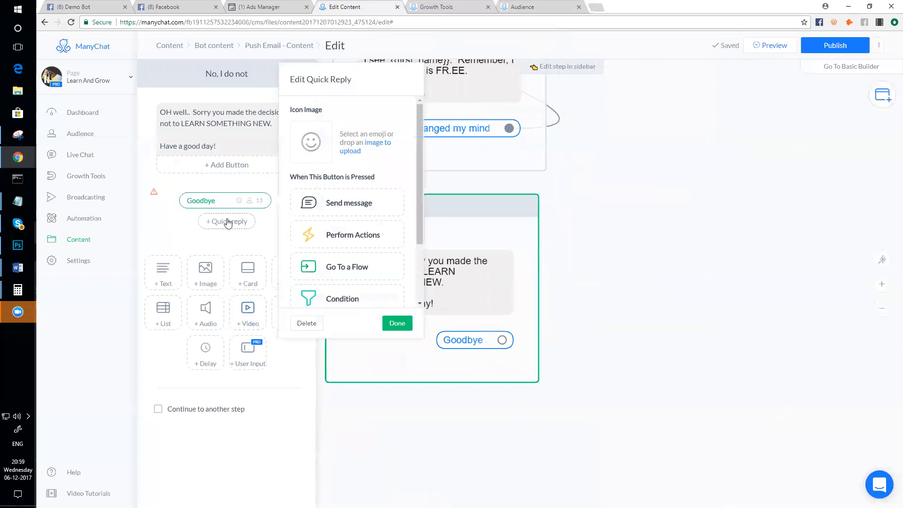
left_click(307, 325)
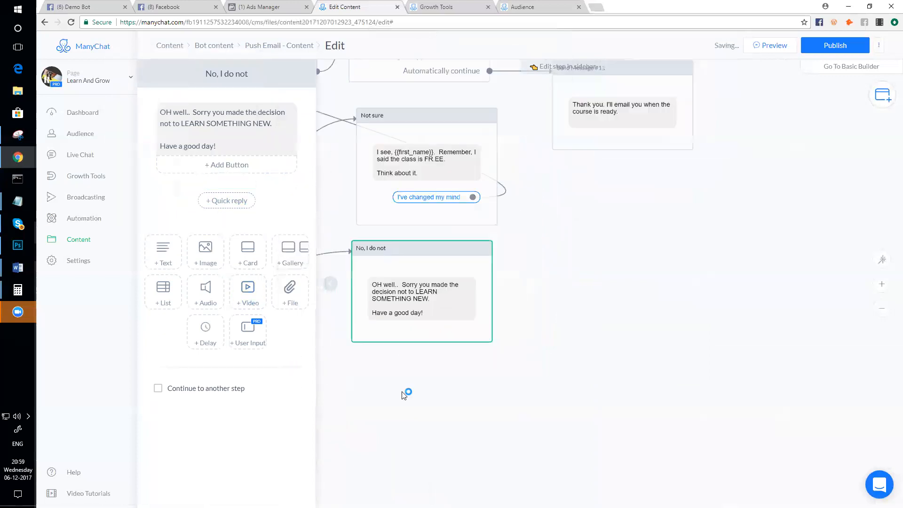
left_click_drag(404, 396, 486, 395)
scroll(486, 289, "up", 1)
scroll(479, 322, "down", 2)
left_click_drag(429, 359, 540, 391)
scroll(597, 329, "up", 2)
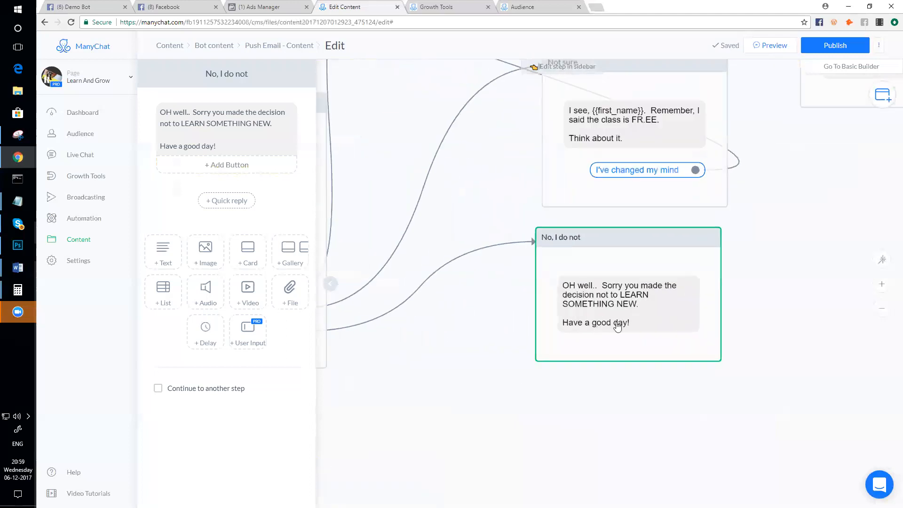
scroll(629, 356, "down", 2)
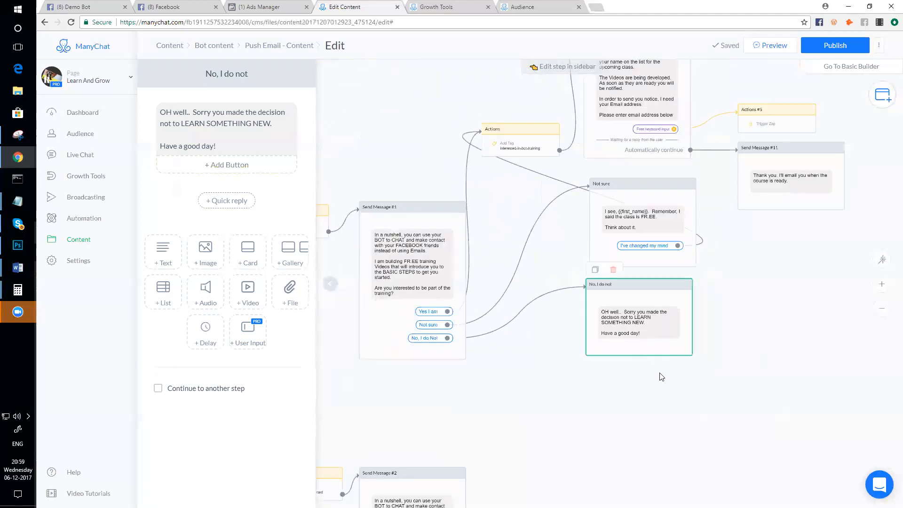
scroll(611, 322, "down", 3)
mouse_move(773, 334)
left_mouse_down()
mouse_move(769, 318)
mouse_move(758, 335)
left_mouse_up()
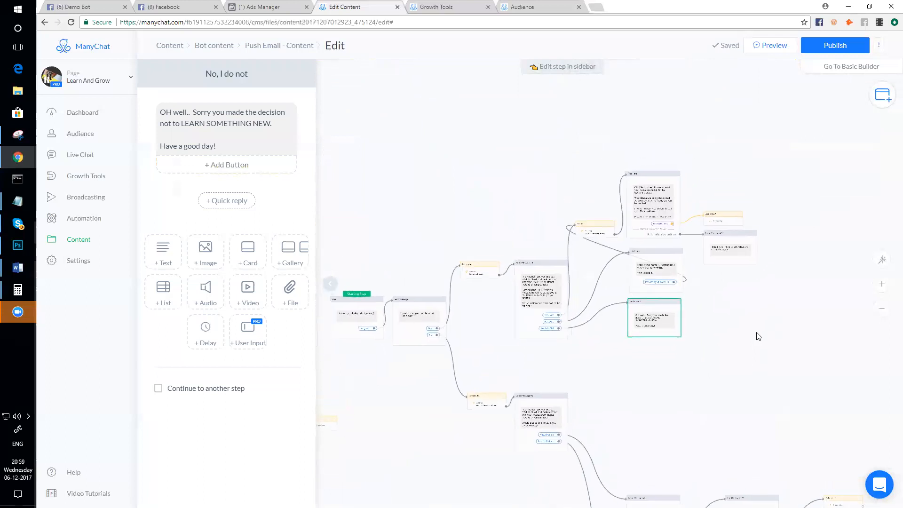
- Trim the 'No, I do not' text so it ends with 'Have a good day!'
scroll(674, 342, "up", 3)
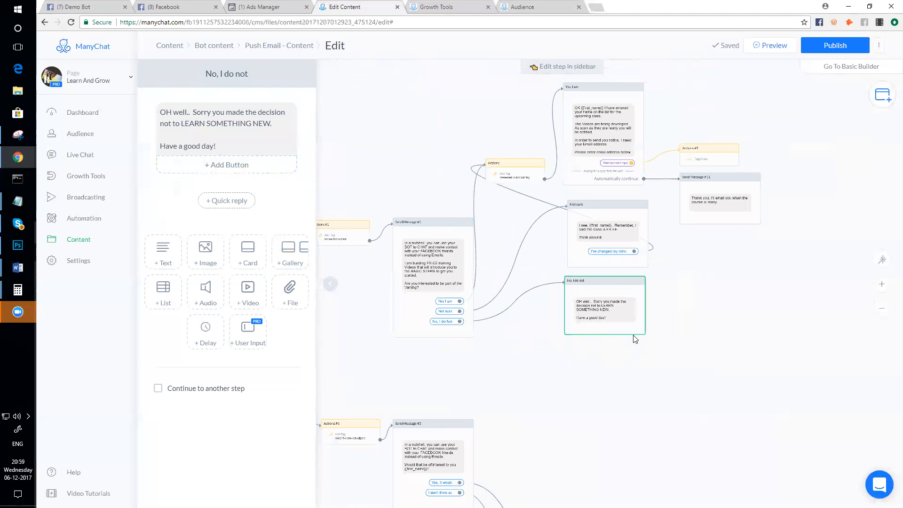
scroll(635, 339, "up", 2)
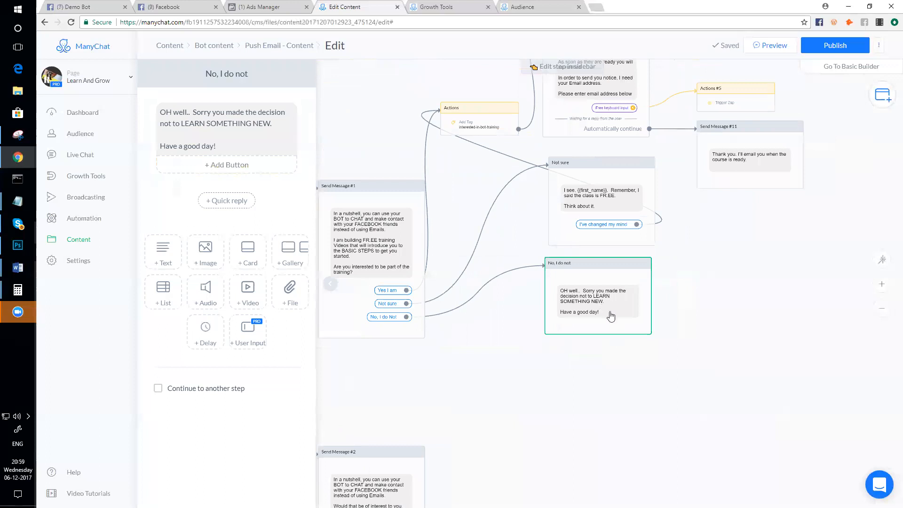
left_click(251, 141)
type("Good Bye")
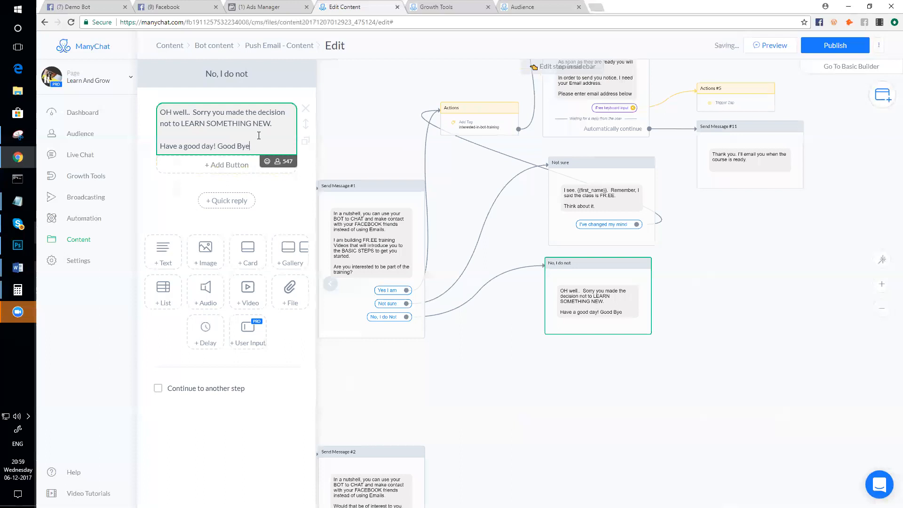
left_click_drag(258, 142, 219, 145)
key("BackSpace")
left_click(474, 379)
scroll(474, 379, "down", 2)
left_click_drag(373, 400, 503, 367)
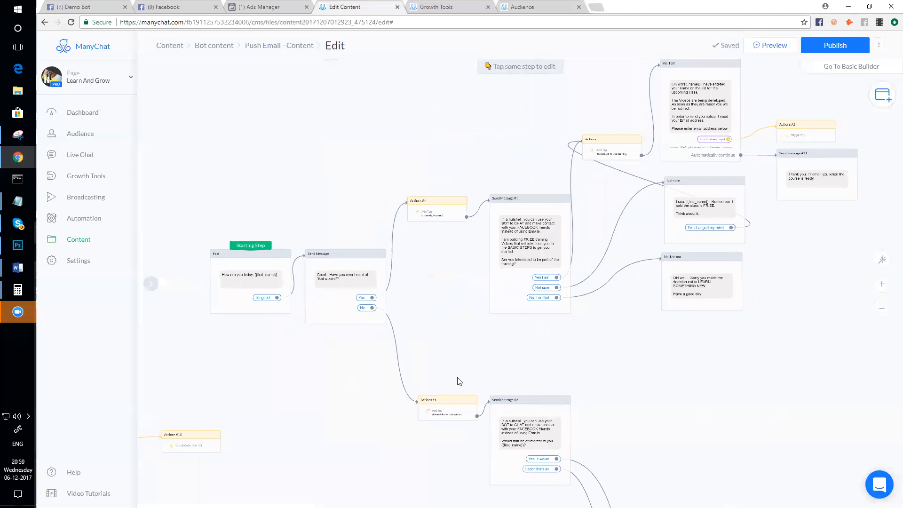
- Pan and zoom the flow canvas to survey the earlier blocks and the lower Send Message #2 branch
left_click_drag(724, 398, 637, 403)
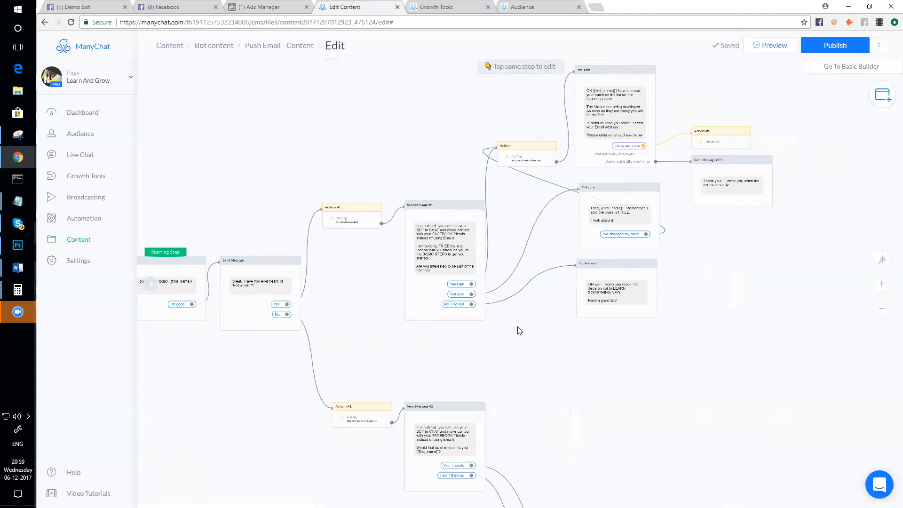
scroll(541, 348, "down", 3)
scroll(335, 390, "up", 5)
scroll(389, 332, "down", 2)
left_click_drag(433, 360, 384, 391)
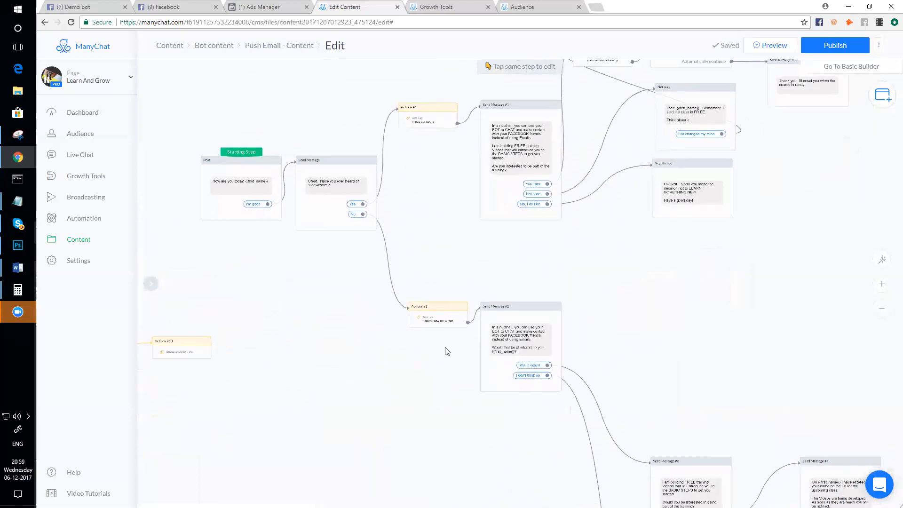
scroll(509, 349, "up", 3)
scroll(358, 307, "up", 2)
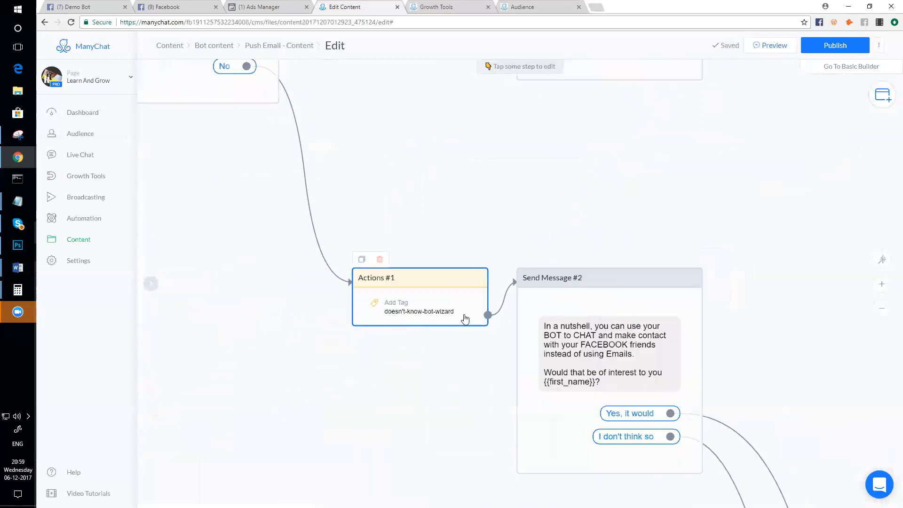
scroll(417, 323, "down", 2)
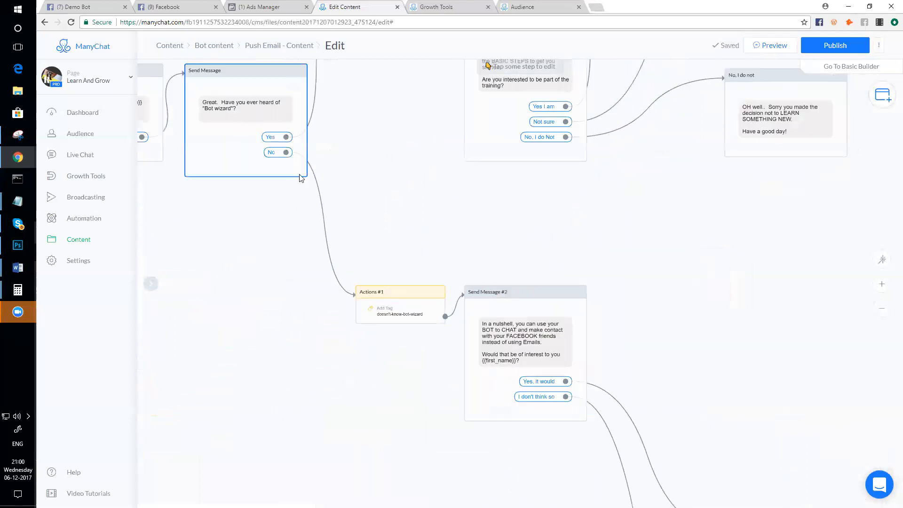
scroll(518, 329, "up", 3)
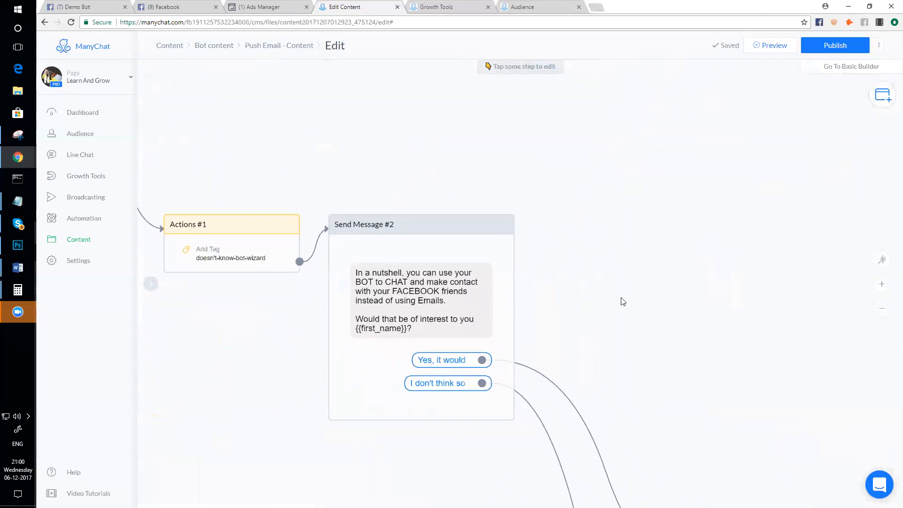
scroll(621, 305, "down", 4)
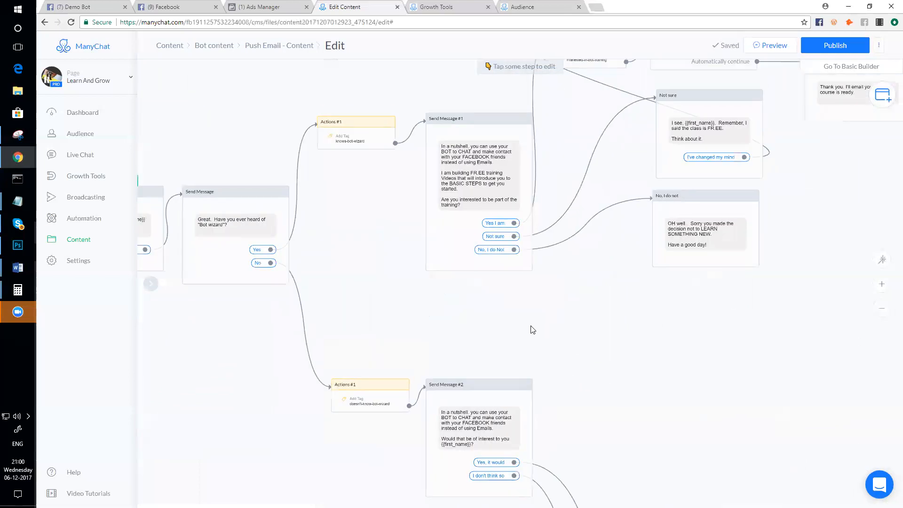
left_click_drag(533, 329, 526, 285)
scroll(562, 353, "up", 4)
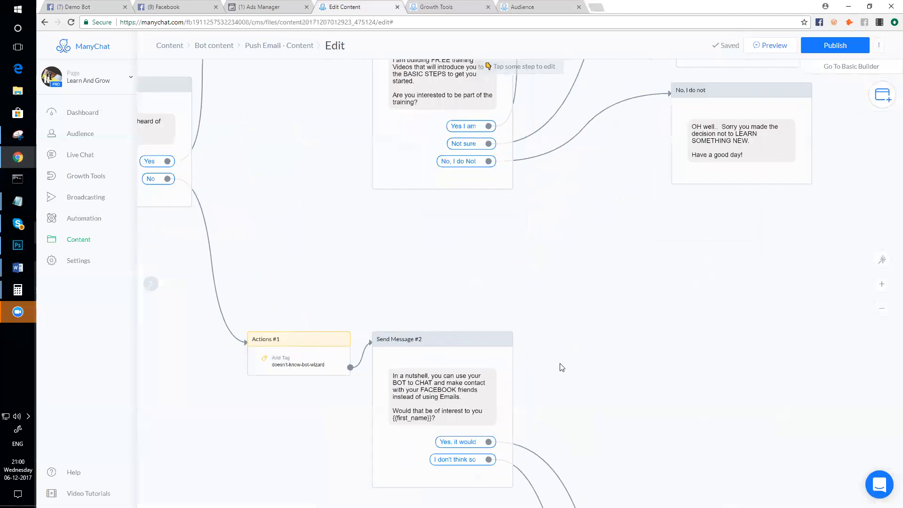
mouse_move(444, 368)
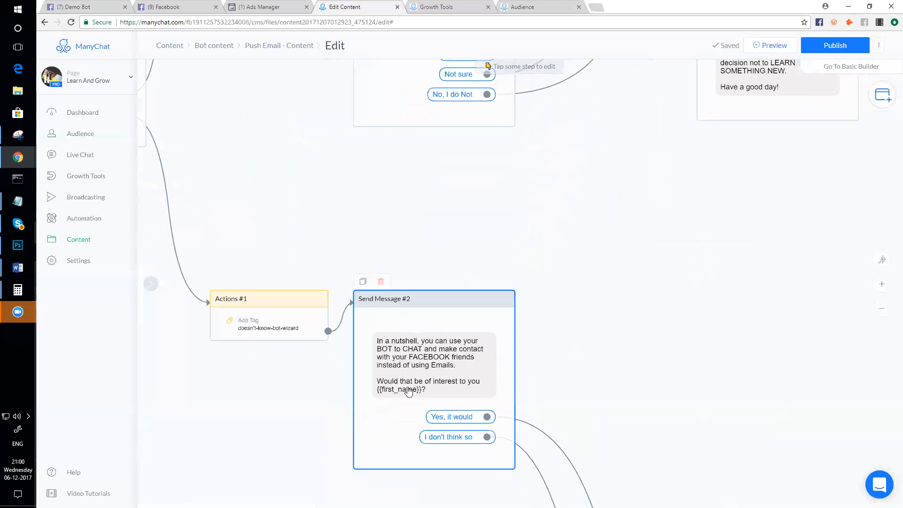
scroll(486, 385, "down", 3)
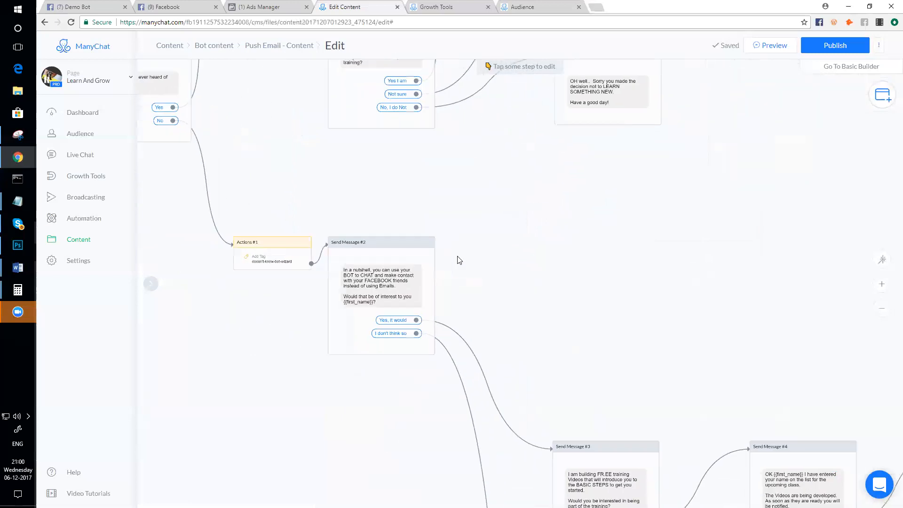
scroll(551, 393, "up", 2)
scroll(593, 400, "down", 3)
scroll(564, 334, "down", 1)
scroll(540, 359, "up", 3)
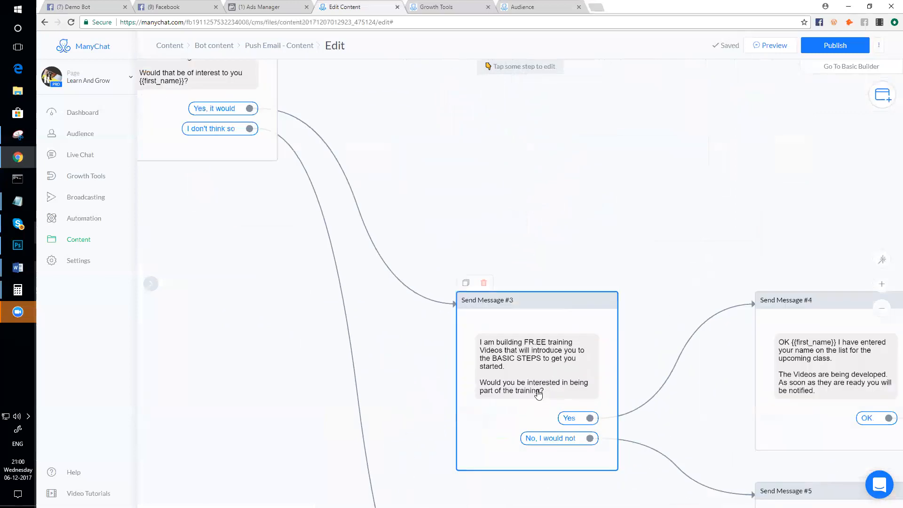
scroll(524, 420, "down", 3)
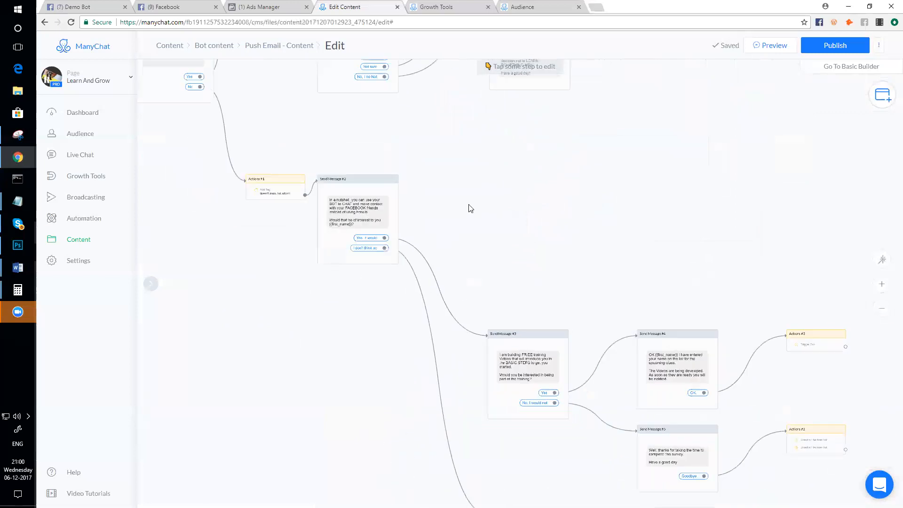
left_click_drag(468, 206, 544, 363)
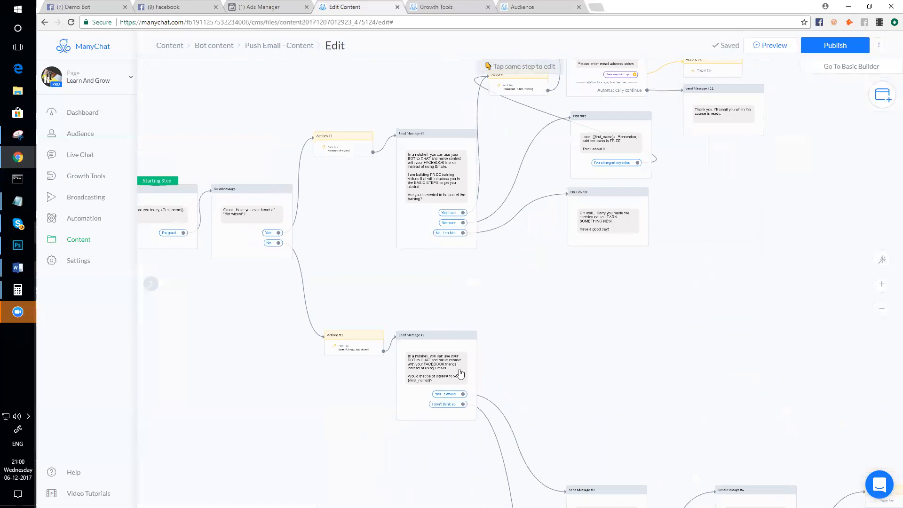
scroll(461, 374, "up", 2)
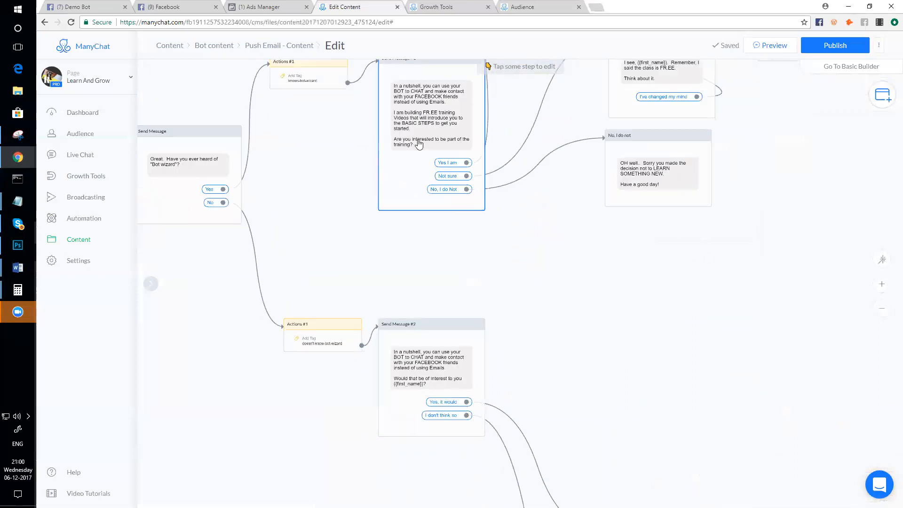
scroll(419, 143, "down", 1)
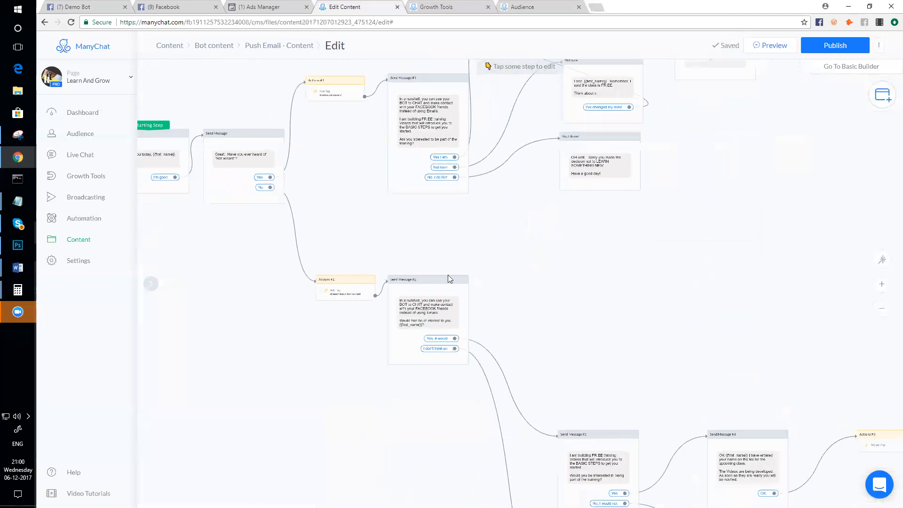
scroll(448, 278, "up", 5)
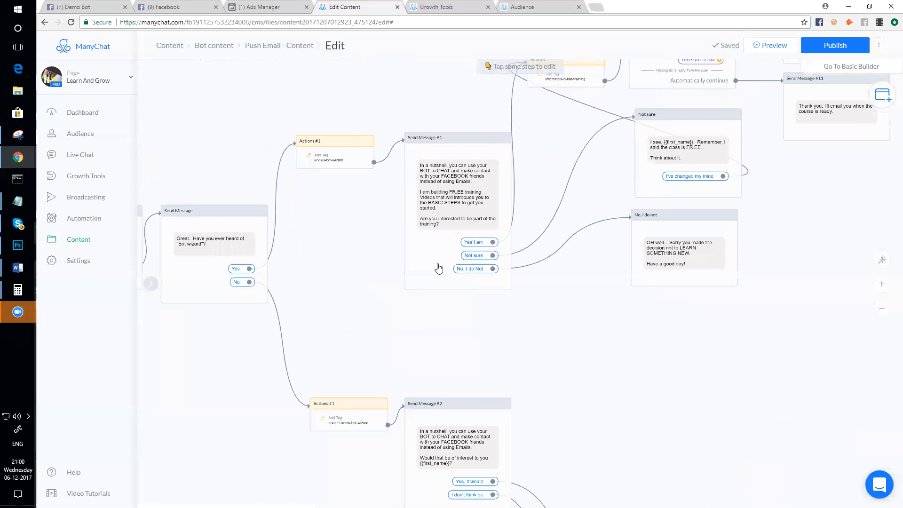
- Open Send Message #2, with its 'Yes, it would' and 'I don't think so' replies, in the sidebar editor
left_click(439, 269)
scroll(422, 243, "up", 3)
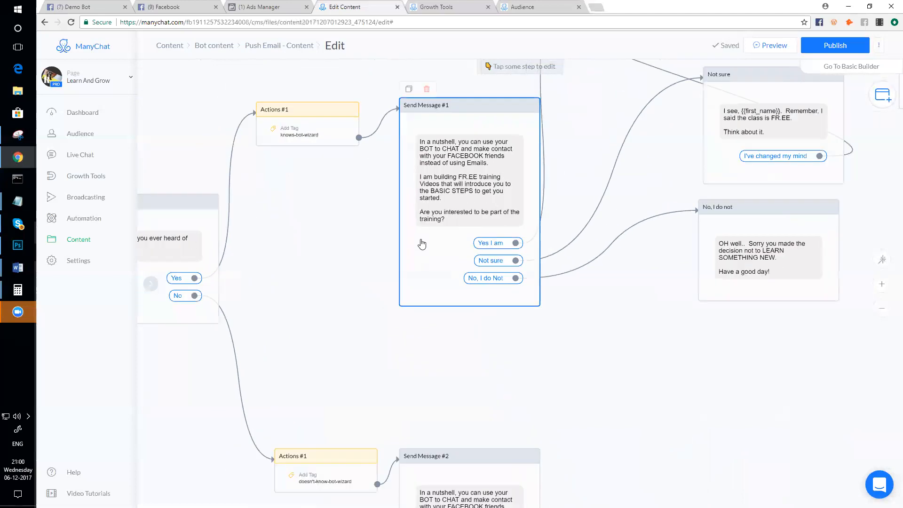
scroll(422, 243, "down", 1)
left_click_drag(507, 390, 507, 345)
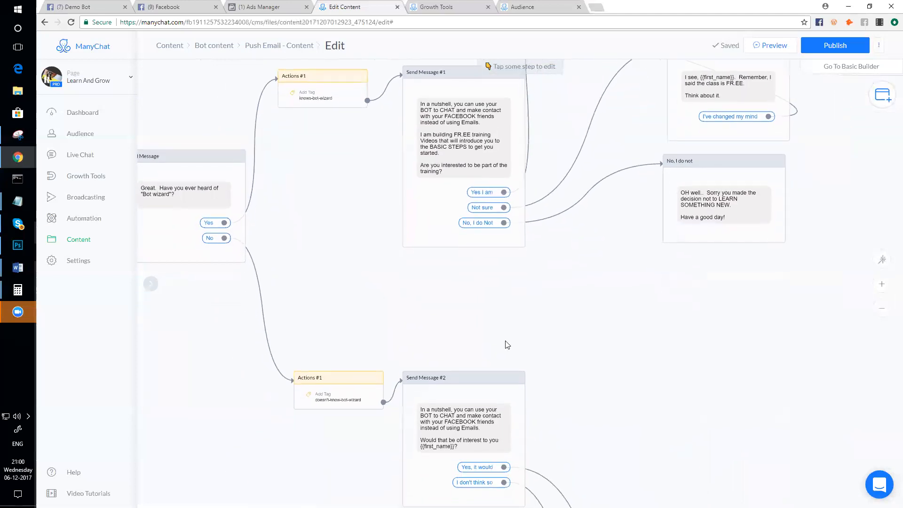
left_click(450, 133)
left_click(456, 426)
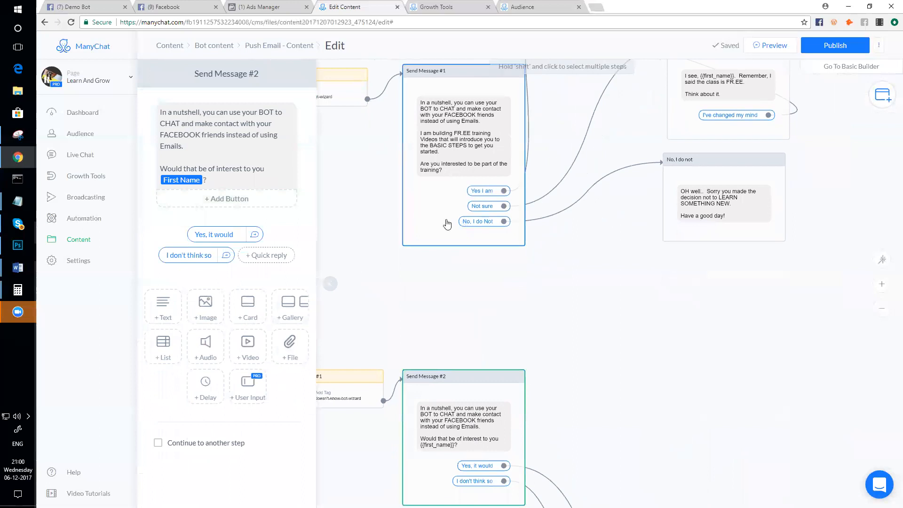
- Shift Send Message #2 right and raise the doesn't-know-bot-wizard tag step
scroll(470, 308, "down", 3)
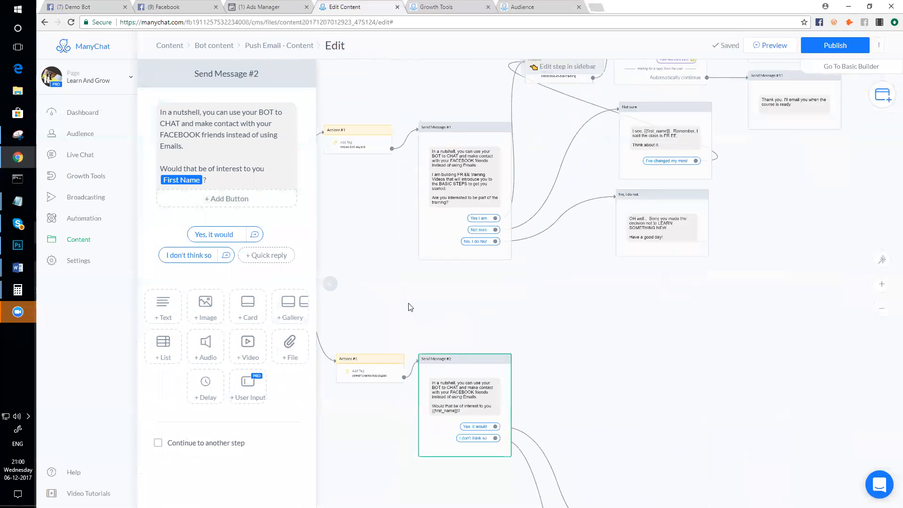
left_click_drag(421, 342, 446, 344)
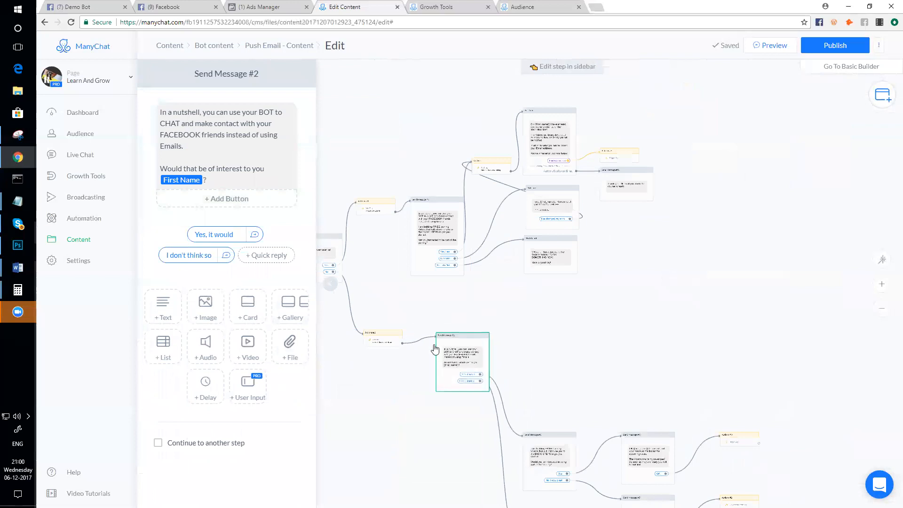
left_click_drag(383, 339, 381, 297)
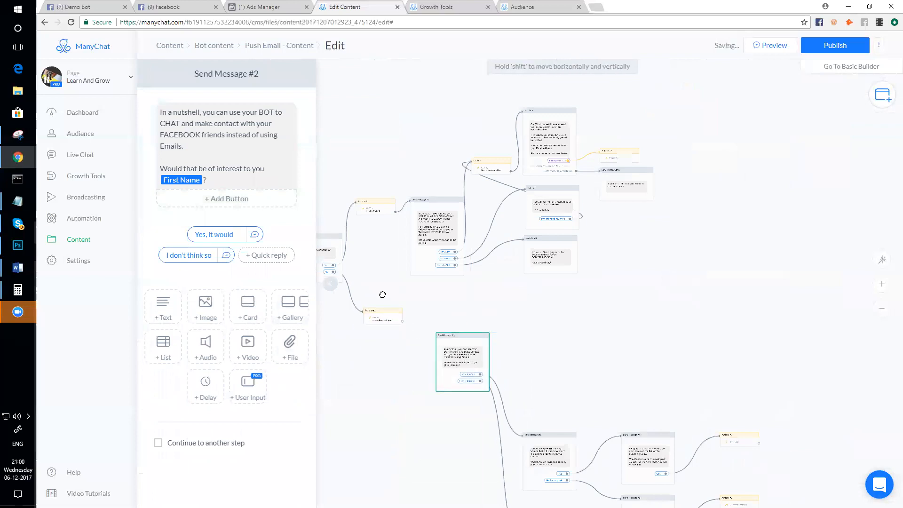
- Link the doesn't-know-bot-wizard tag step to the existing Send Message #1 as its next step
scroll(440, 322, "up", 2)
left_click_drag(441, 321, 478, 341)
left_click(429, 320)
left_click(451, 269)
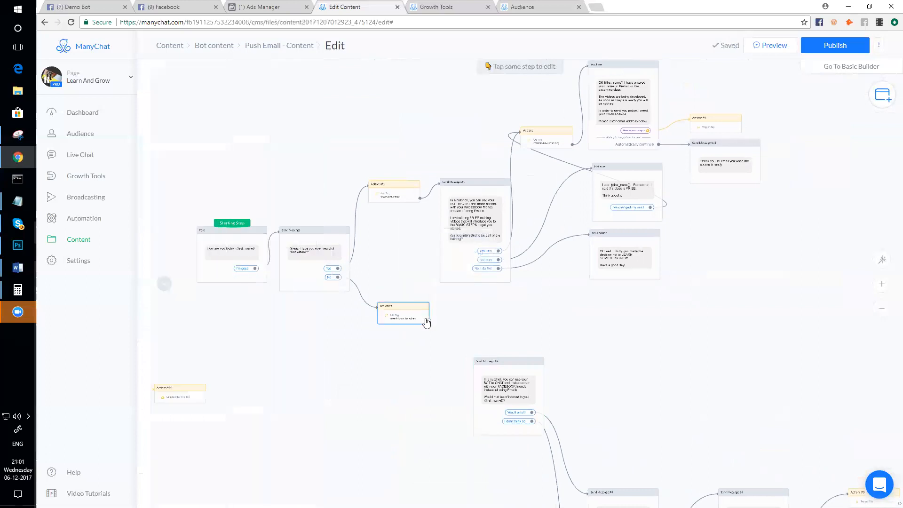
left_click(446, 230)
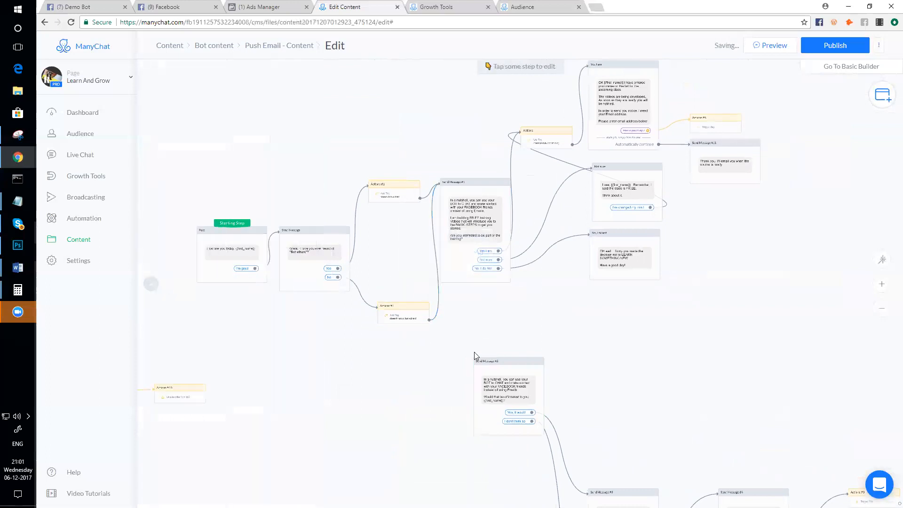
- Move Send Message #3 up beside Send Message #2, next to the 'Yes, it would' reply
mouse_move(418, 313)
scroll(505, 353, "down", 2)
scroll(565, 323, "down", 2)
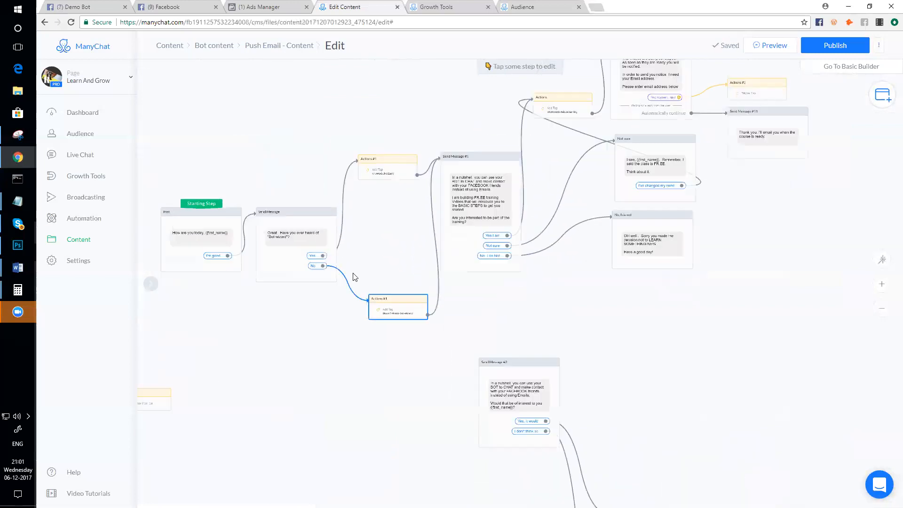
left_click_drag(599, 365, 474, 249)
scroll(456, 282, "up", 3)
scroll(439, 312, "down", 1)
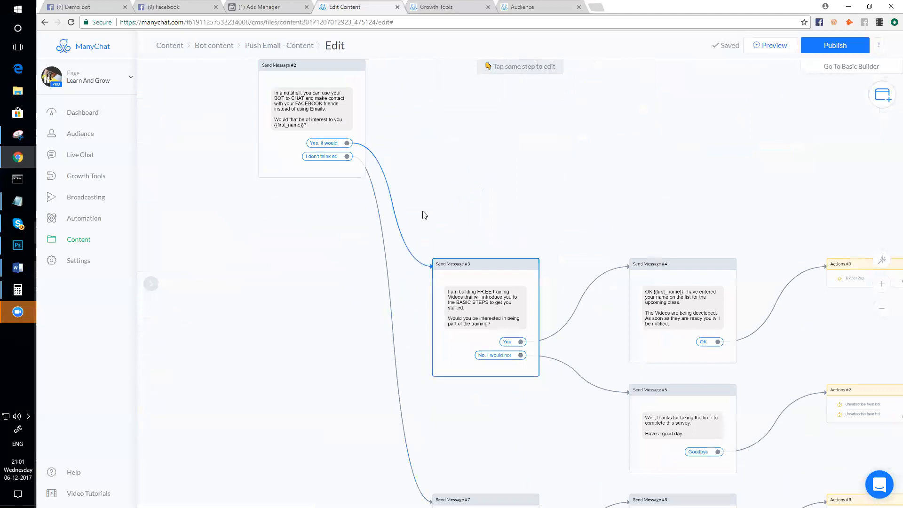
left_click_drag(479, 268, 474, 147)
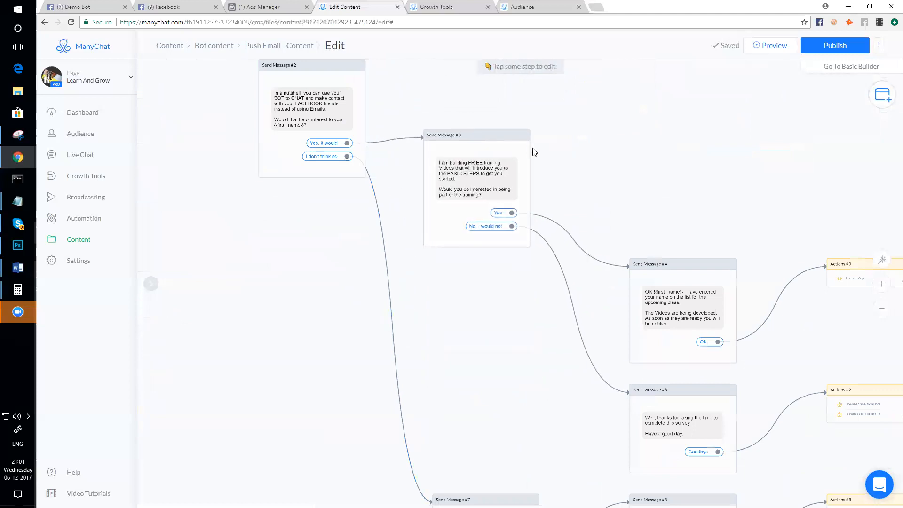
scroll(533, 160, "up", 1)
scroll(456, 163, "down", 1)
scroll(315, 206, "up", 2)
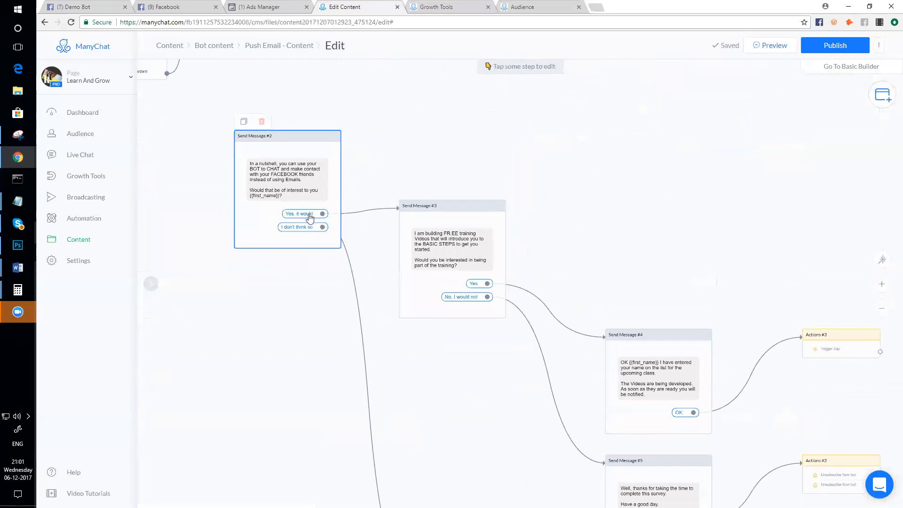
scroll(367, 89, "down", 2)
scroll(451, 386, "up", 5)
scroll(311, 245, "up", 2)
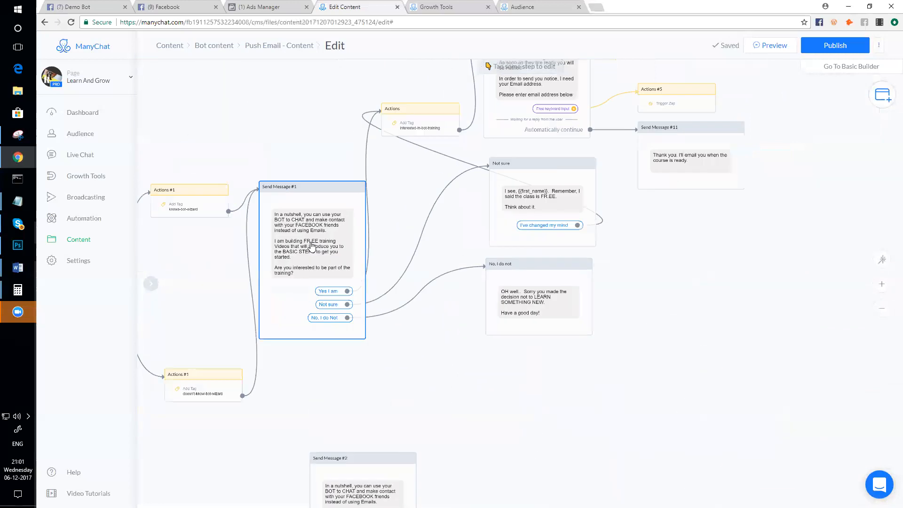
scroll(311, 245, "up", 1)
scroll(329, 264, "down", 3)
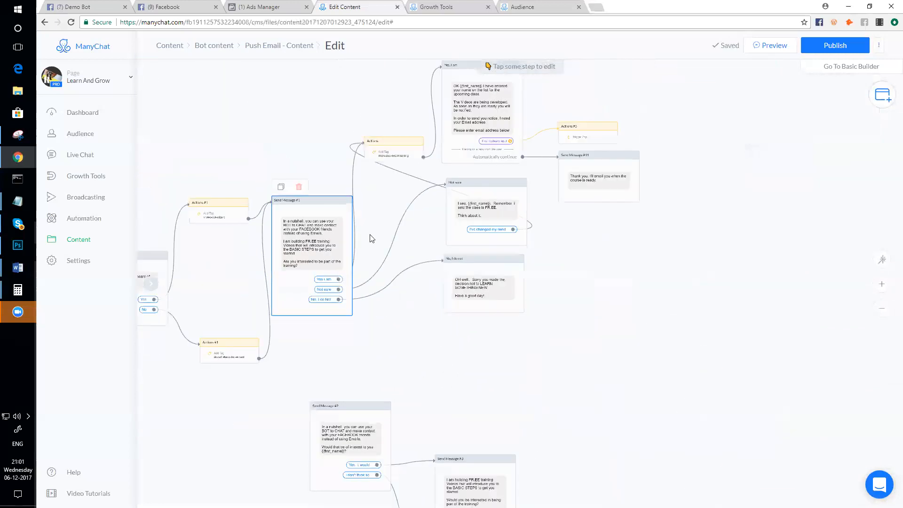
left_click_drag(410, 363, 406, 326)
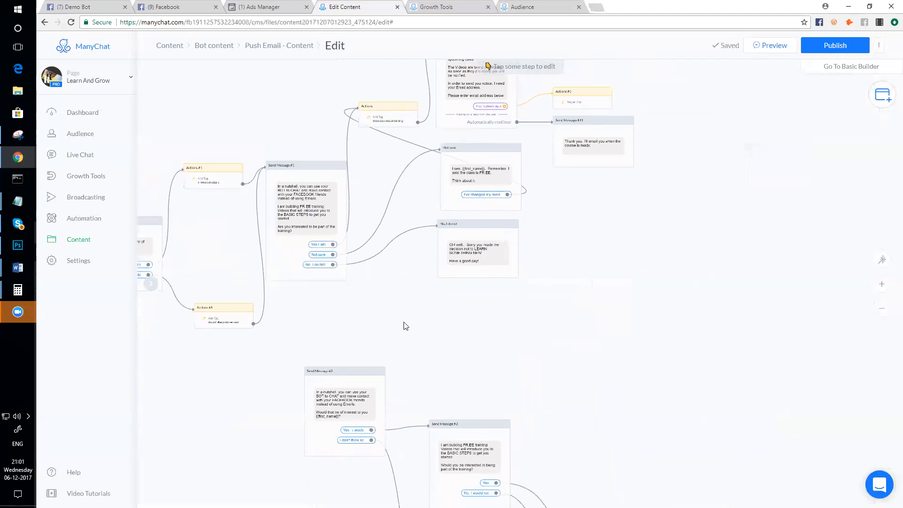
- Review Send Message #1, #2 and #3 in the editor, then close it
left_click(306, 212)
left_click(432, 400)
left_click(545, 435)
left_click(500, 323)
- Navigate around the lower survey branch and inspect Send Message #7
scroll(641, 327, "up", 4)
scroll(546, 342, "up", 2)
scroll(546, 343, "down", 2)
left_click_drag(704, 369, 596, 245)
scroll(594, 231, "up", 1)
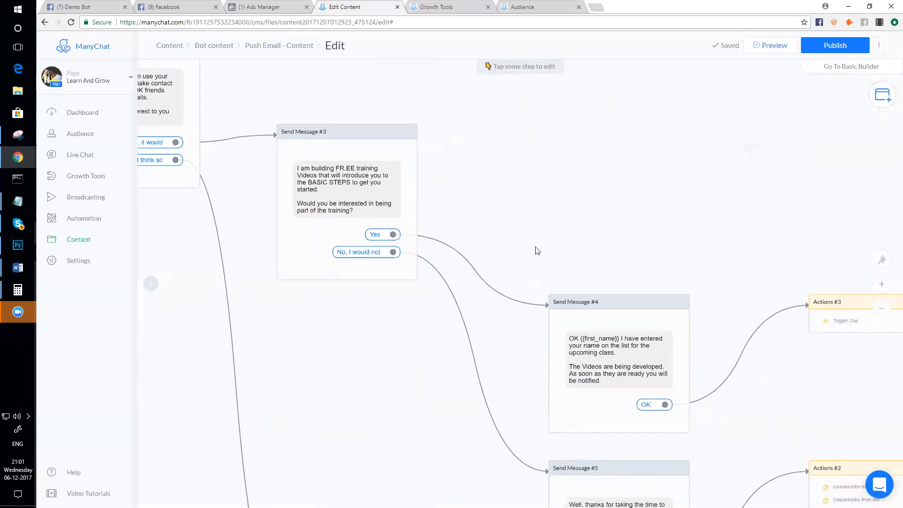
scroll(538, 250, "down", 2)
left_click_drag(696, 454, 703, 311)
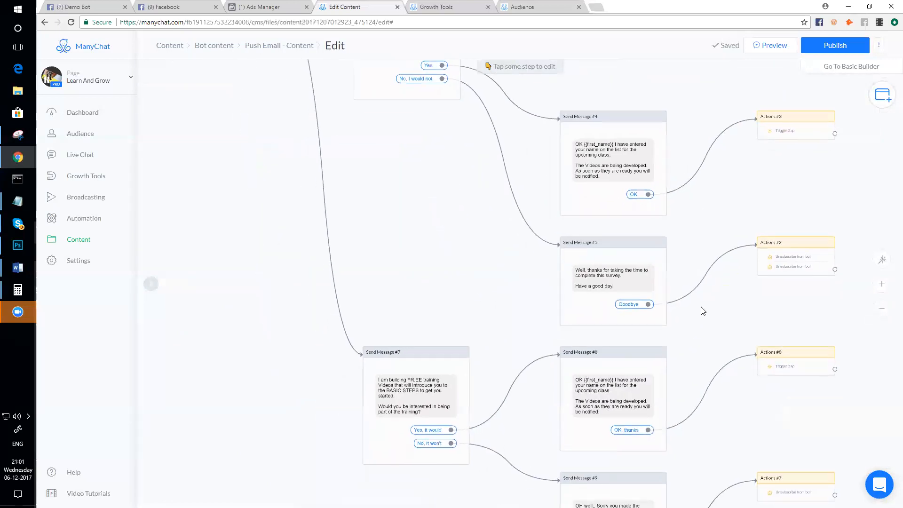
scroll(390, 239, "down", 2)
left_click_drag(391, 240, 481, 380)
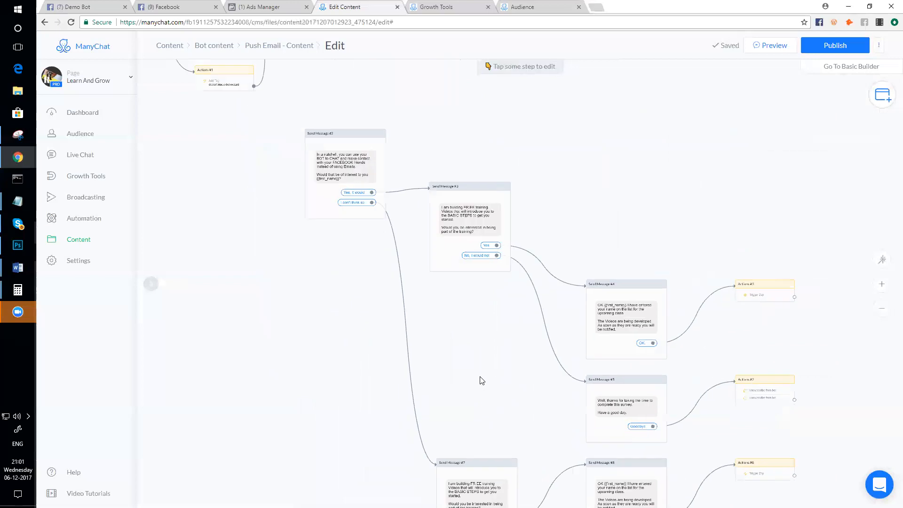
scroll(444, 270, "down", 3)
scroll(450, 349, "up", 2)
left_click_drag(258, 426, 257, 359)
left_click(340, 362)
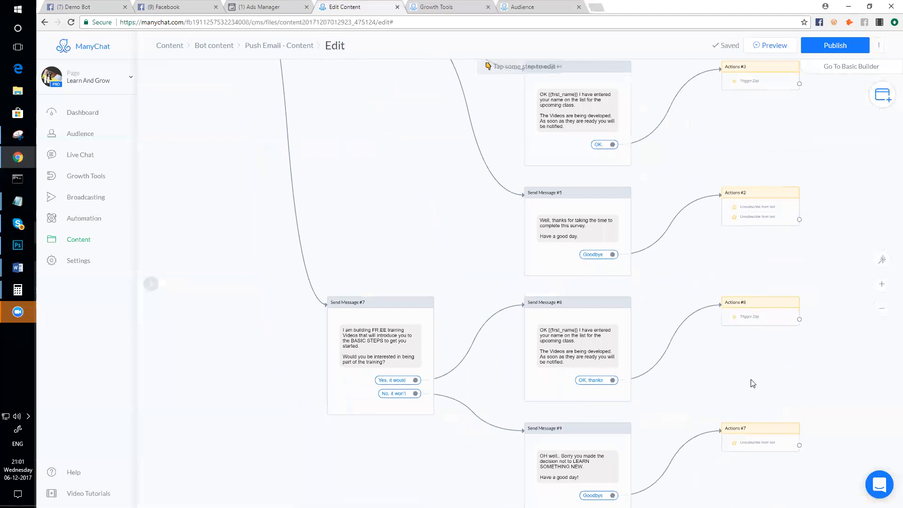
- Marquee-select the whole old survey branch below Send Message #2, from Send Message #7 to #9
scroll(752, 384, "down", 1)
left_click_drag(747, 389, 726, 339)
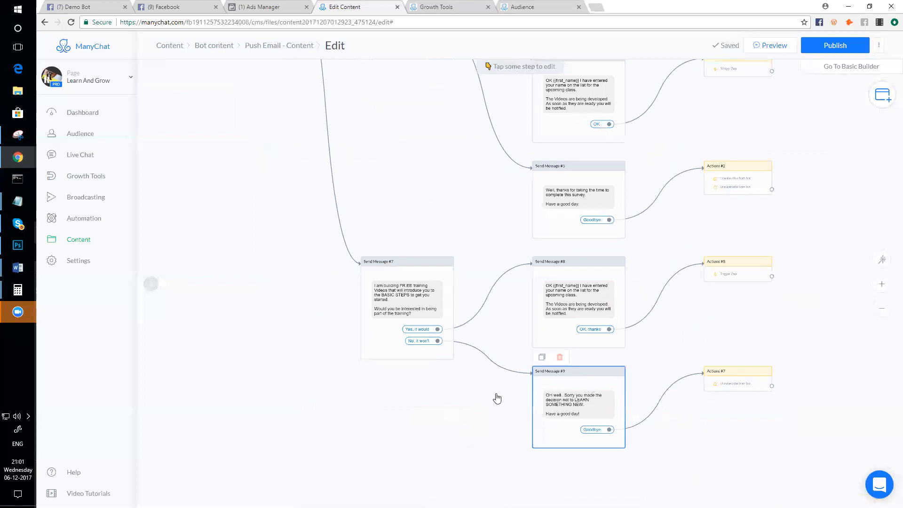
scroll(401, 322, "down", 3)
left_click_drag(318, 190, 338, 303)
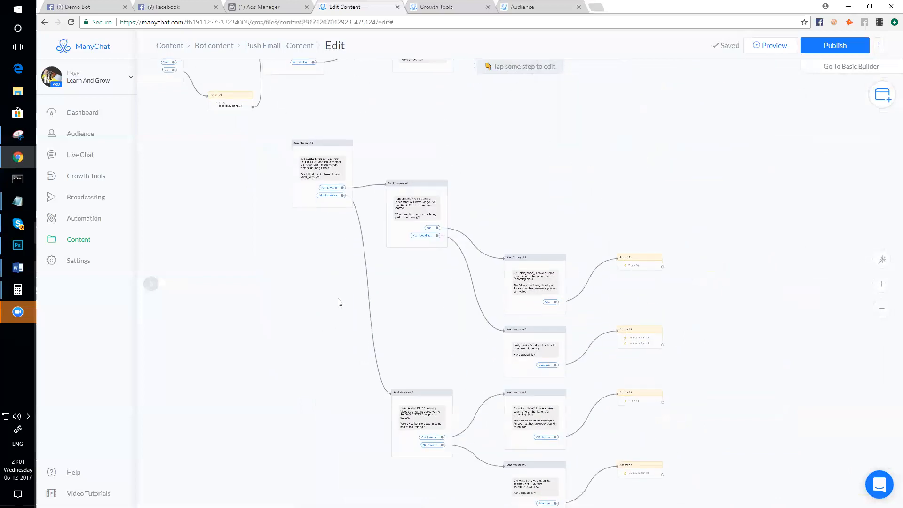
scroll(350, 296, "down", 1)
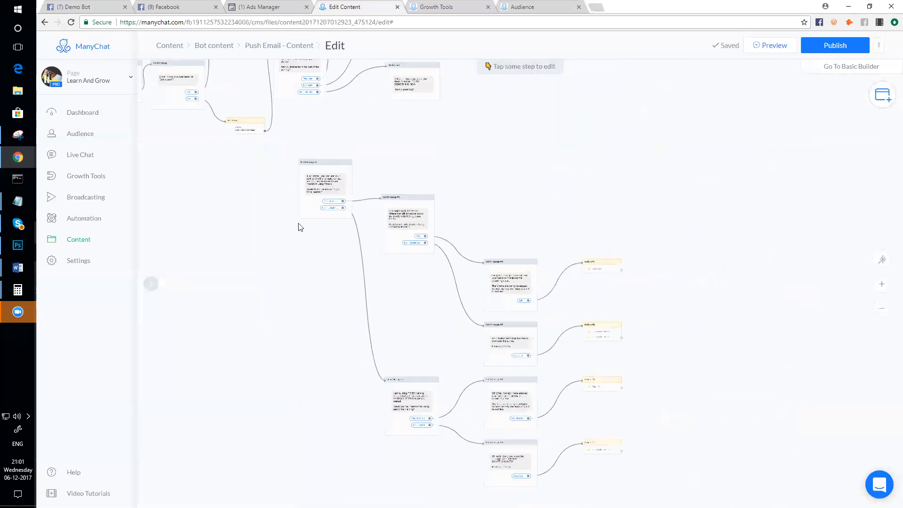
left_click_drag(289, 222, 607, 466)
- Delete the ten selected branch steps, then delete Send Message #2, confirming both deletions
key("Delete")
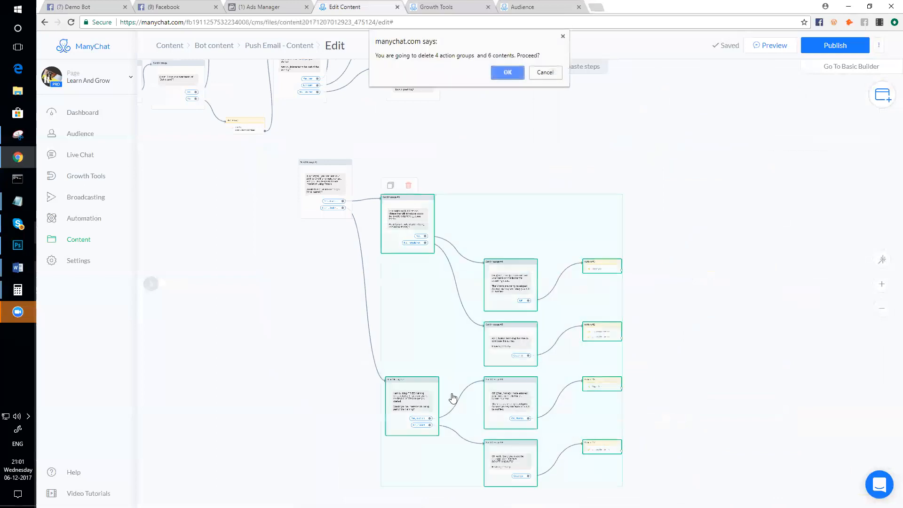
left_click(508, 78)
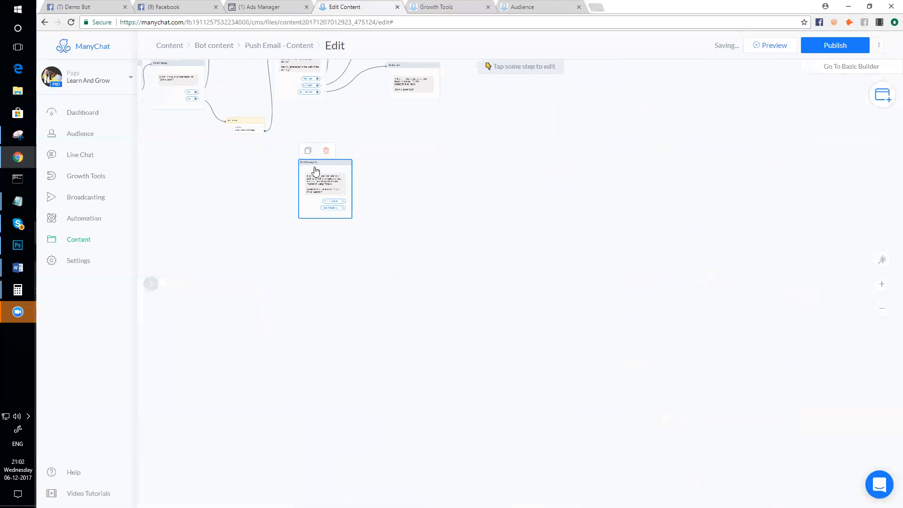
left_click(325, 151)
left_click(504, 70)
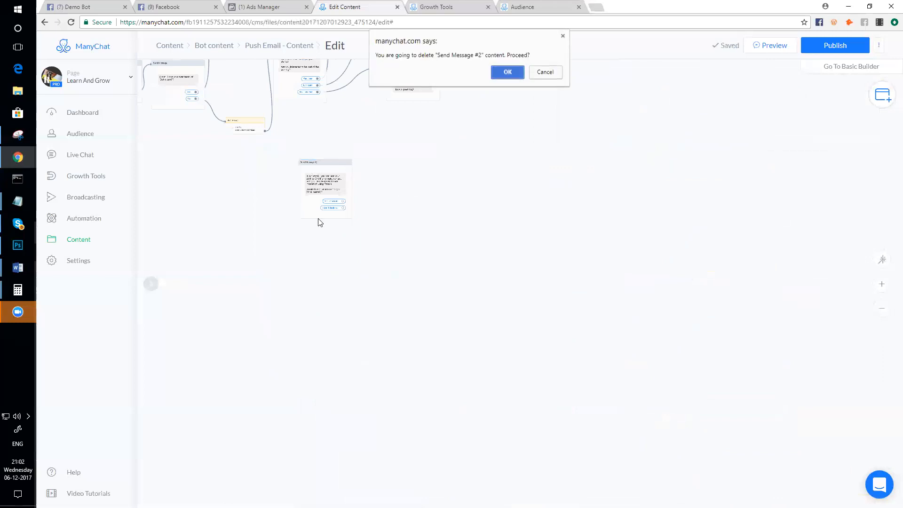
scroll(285, 243, "down", 3)
left_click_drag(285, 242, 476, 348)
scroll(486, 346, "up", 2)
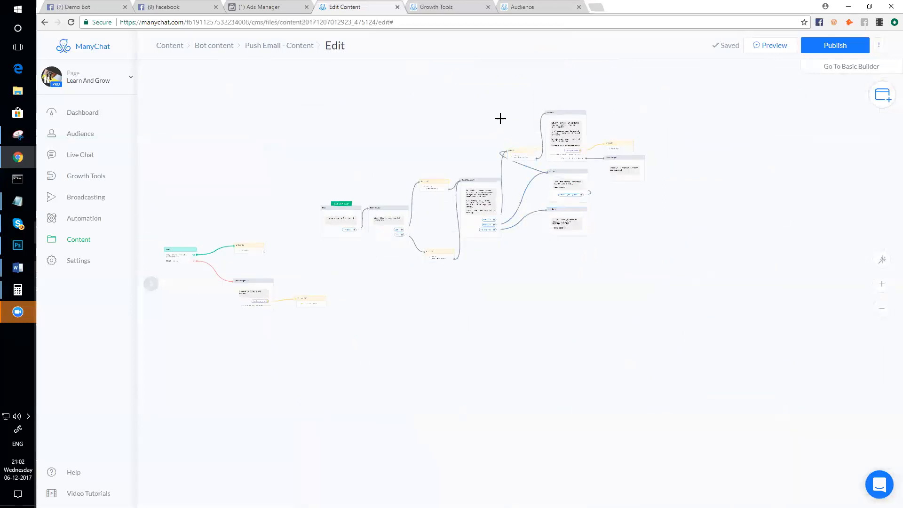
- Move the right-hand survey steps down and right as a group and stack the two Action steps
left_click_drag(500, 118, 633, 258)
left_click_drag(571, 226, 666, 297)
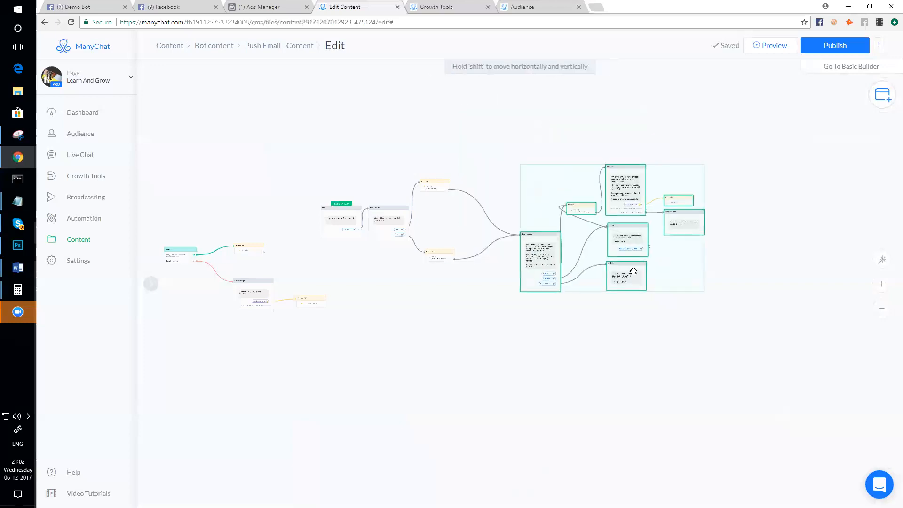
scroll(467, 268, "up", 3)
left_click_drag(437, 249, 431, 220)
left_click_drag(423, 155, 427, 198)
left_click(402, 272)
- Tighten Send Message #1, No I do not, Not sure, Yes I am and the thank-you message, then open Not sure
scroll(419, 264, "up", 1)
left_click_drag(595, 210, 514, 206)
scroll(808, 320, "down", 1)
scroll(808, 320, "up", 1)
scroll(801, 343, "up", 1)
left_click_drag(621, 198, 590, 211)
left_click_drag(700, 283, 658, 337)
left_click_drag(709, 225, 666, 271)
left_click_drag(617, 204, 606, 175)
left_click_drag(703, 147, 672, 198)
left_click_drag(780, 218, 767, 258)
left_click_drag(790, 178, 764, 235)
scroll(685, 346, "up", 5)
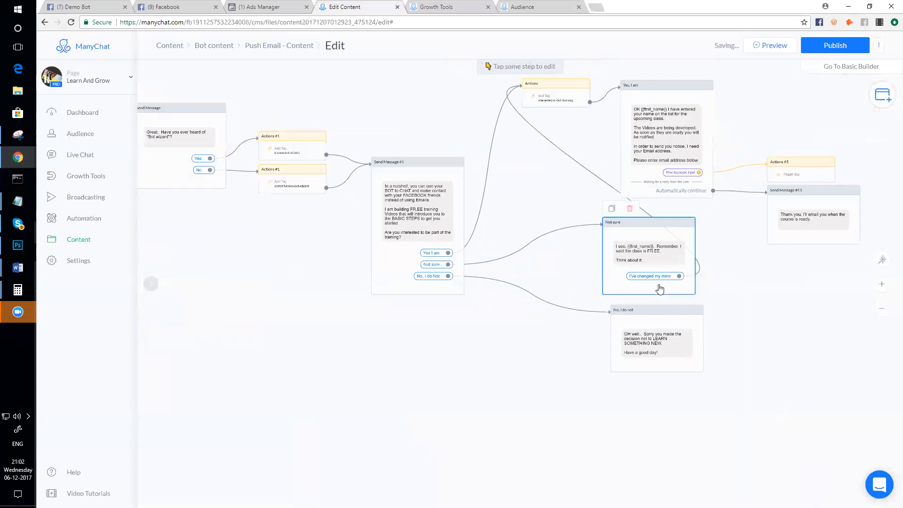
left_click(660, 289)
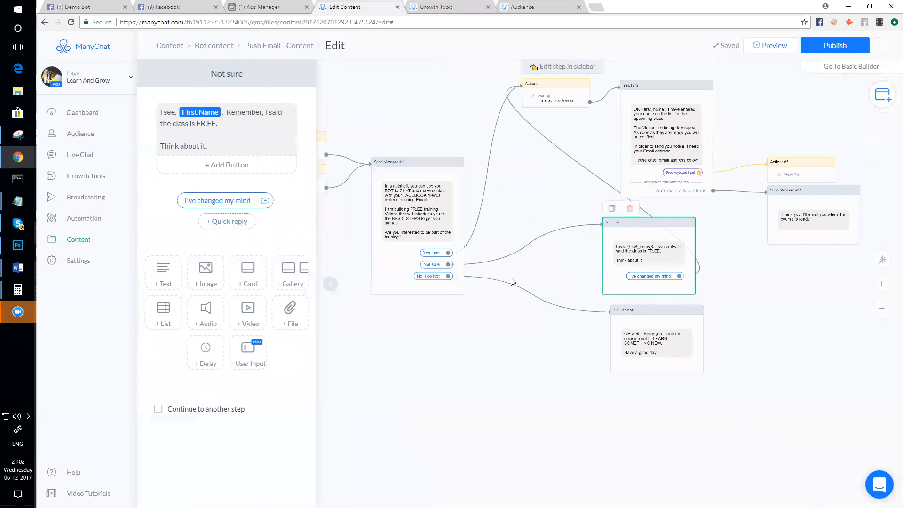
- Add a 'Still not interested' quick reply to Not sure and link it to 'No, I do not'
left_click(250, 222)
type("S")
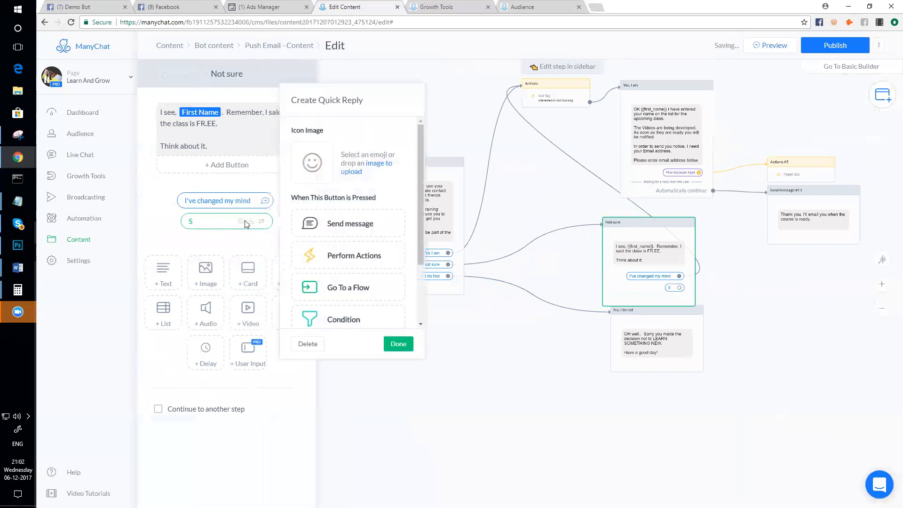
type("till not interested!")
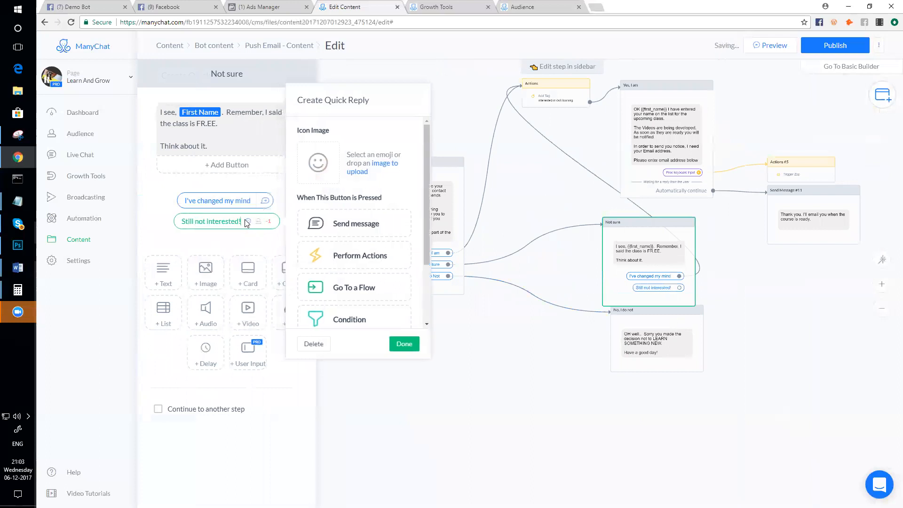
key("BackSpace")
left_click(543, 430)
left_click_drag(662, 318, 657, 336)
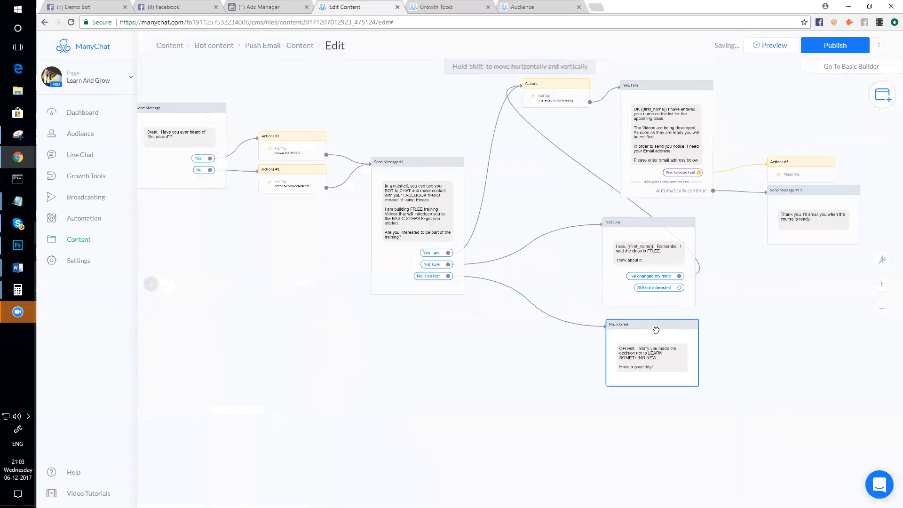
left_click(679, 287)
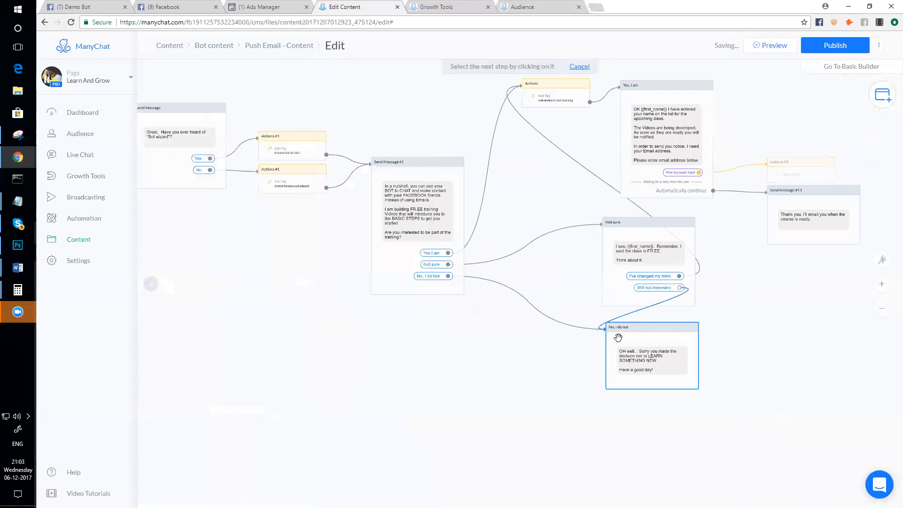
left_click(636, 326)
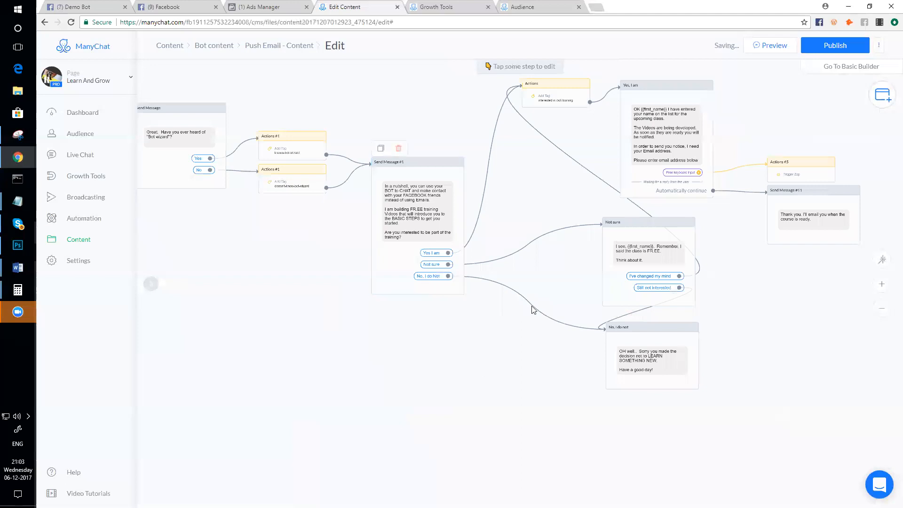
- Zoom and pan to the 'Email is unknown' Condition with its Zap and correct-email branches
scroll(605, 347, "down", 2)
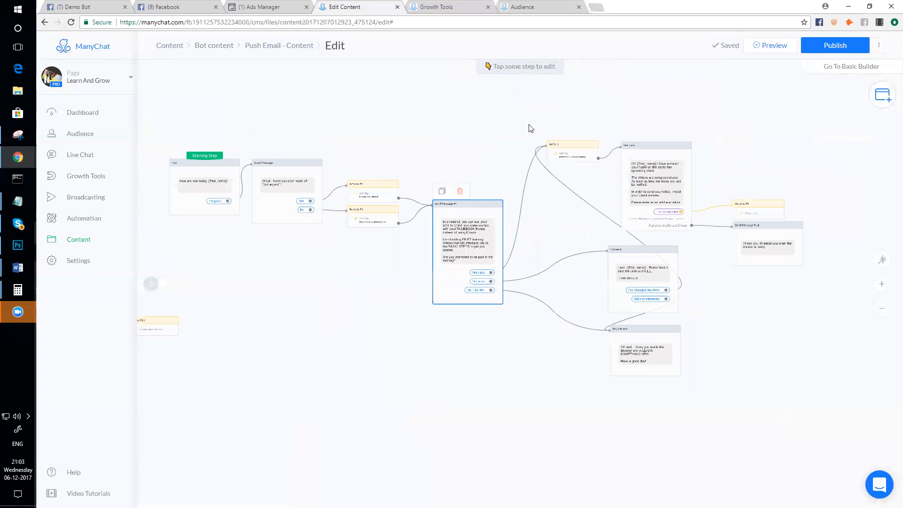
scroll(652, 189, "up", 2)
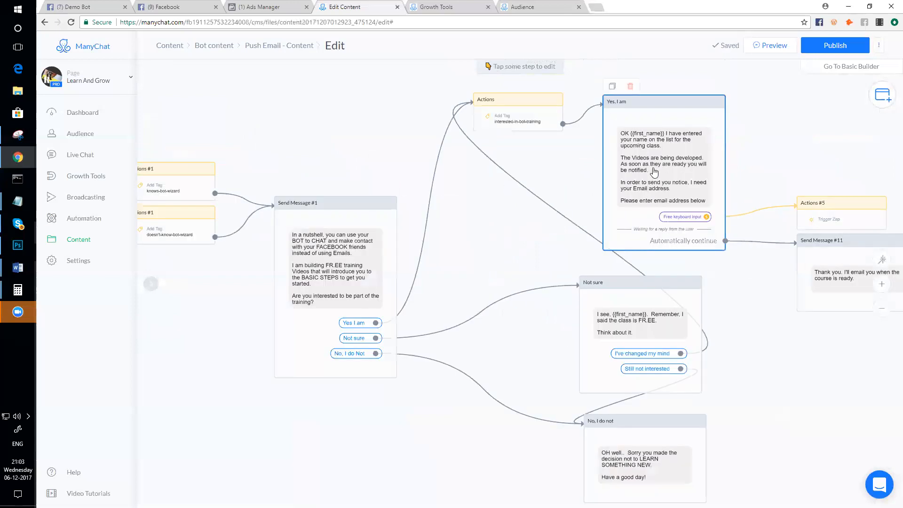
scroll(654, 172, "down", 3)
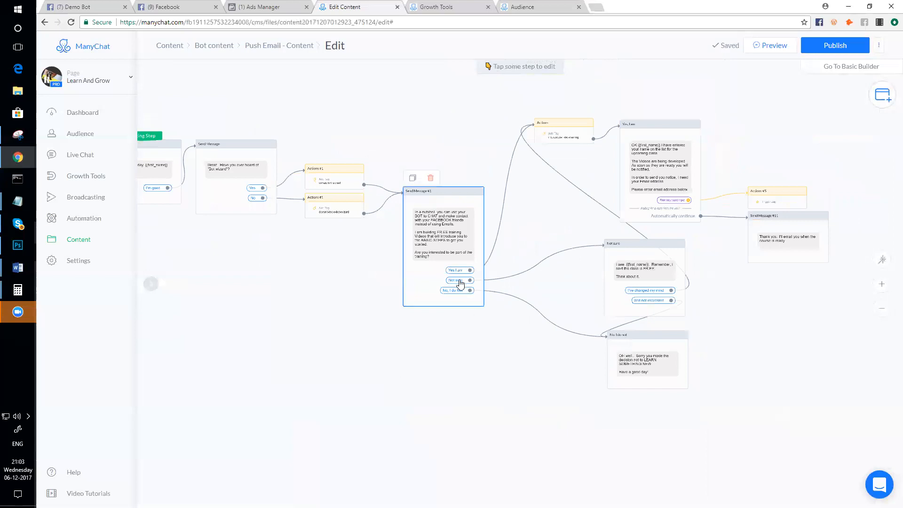
scroll(460, 283, "up", 1)
scroll(460, 283, "down", 1)
scroll(672, 292, "up", 2)
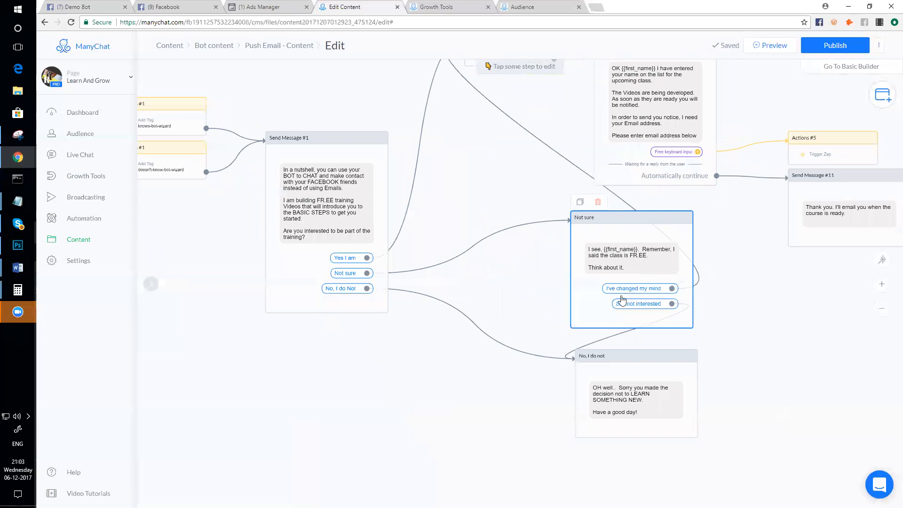
scroll(677, 312, "down", 2)
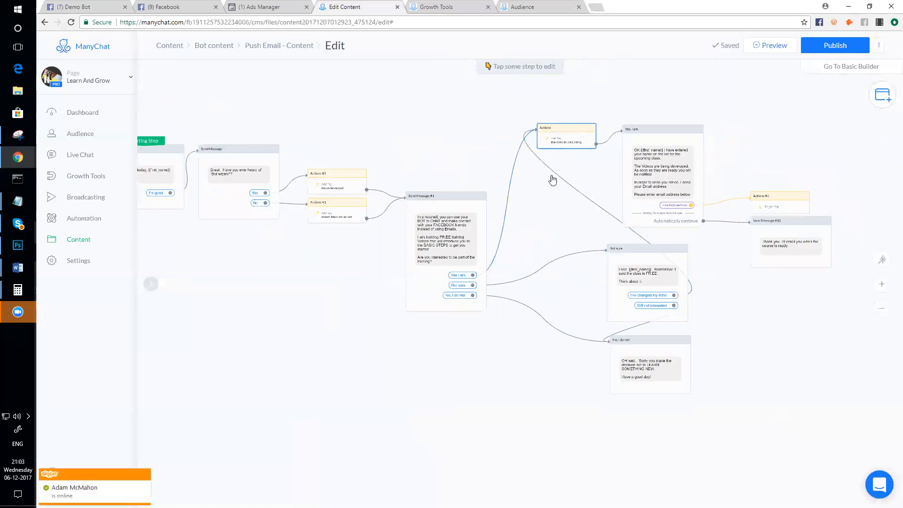
scroll(687, 340, "up", 2)
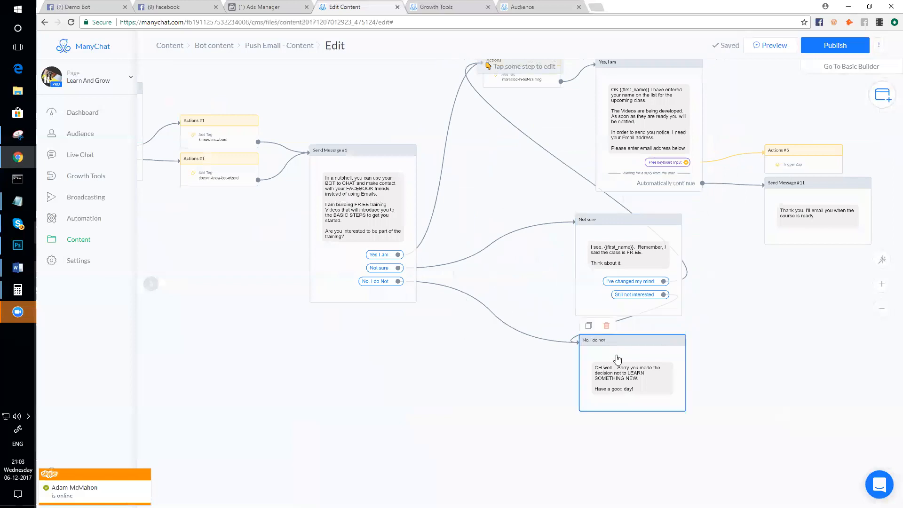
scroll(626, 391, "down", 3)
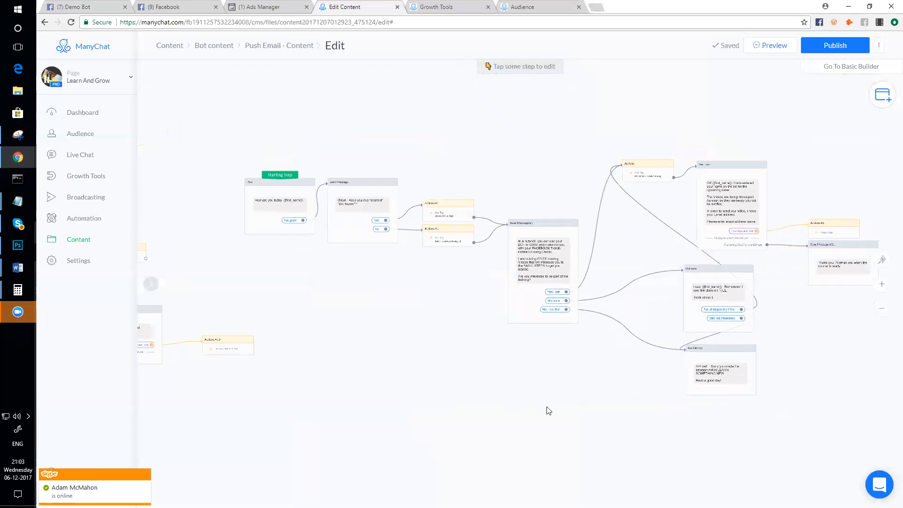
scroll(561, 389, "down", 2)
left_click_drag(393, 352, 510, 373)
scroll(228, 310, "up", 4)
scroll(230, 313, "up", 5)
mouse_move(255, 259)
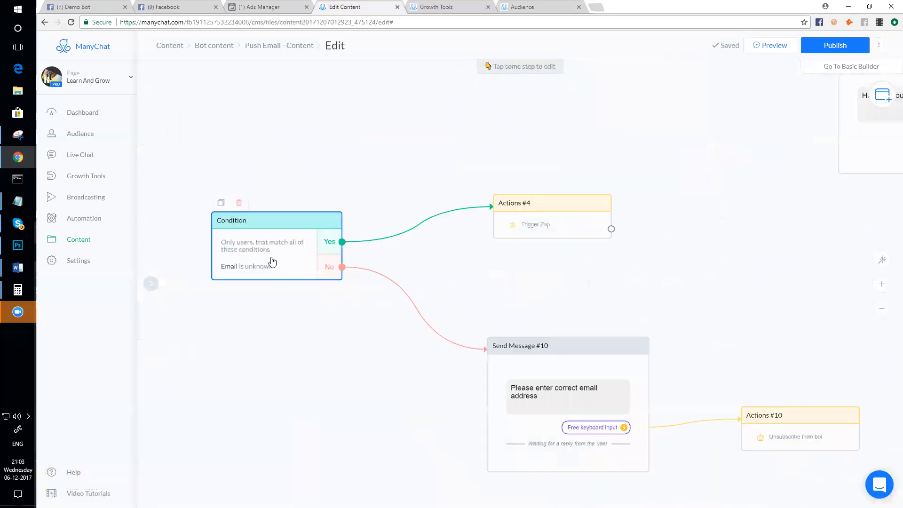
- Check Actions #4's Trigger Zap, then place Send Message #10 and Actions #10 side by side
left_click(539, 235)
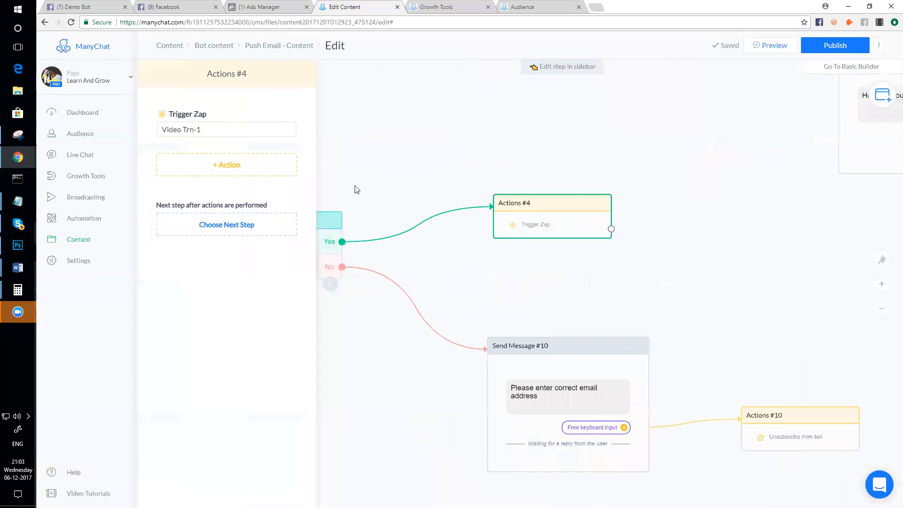
left_click(405, 177)
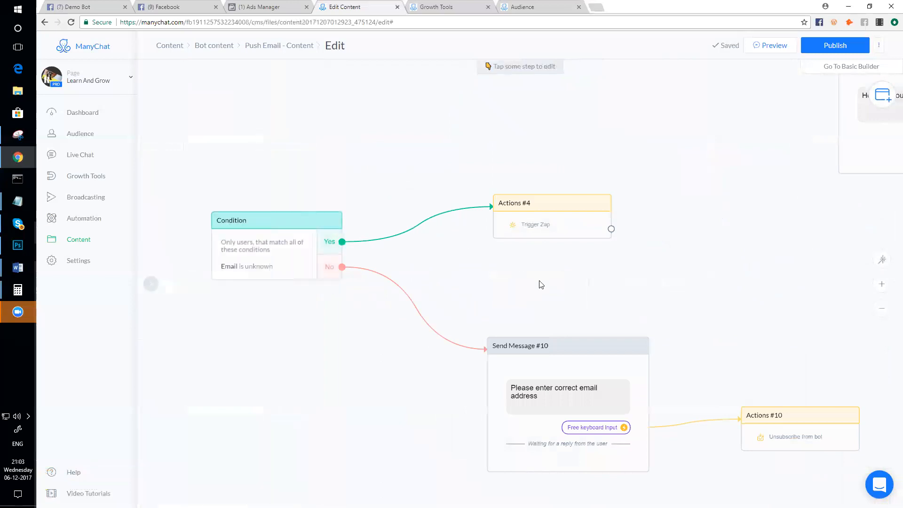
scroll(539, 284, "down", 1)
left_click_drag(581, 346, 559, 319)
left_click_drag(750, 399, 672, 394)
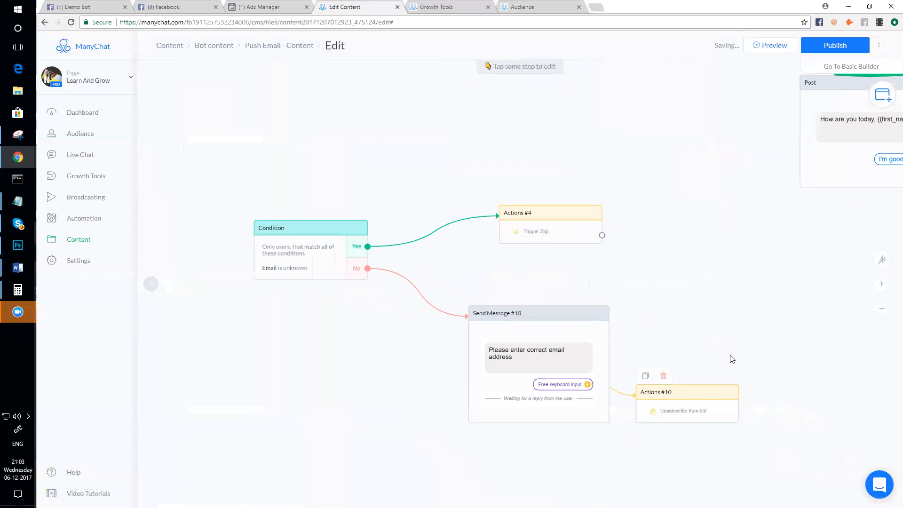
- Move the Condition and its three linked steps beneath the main flow, then select 'Yes, I am'
left_click_drag(240, 177, 902, 459)
scroll(781, 299, "down", 3)
left_click_drag(779, 292, 488, 271)
left_click_drag(553, 341, 786, 420)
scroll(752, 292, "up", 2)
scroll(709, 289, "down", 3)
left_click_drag(690, 341, 477, 331)
left_click(615, 224)
scroll(614, 223, "up", 5)
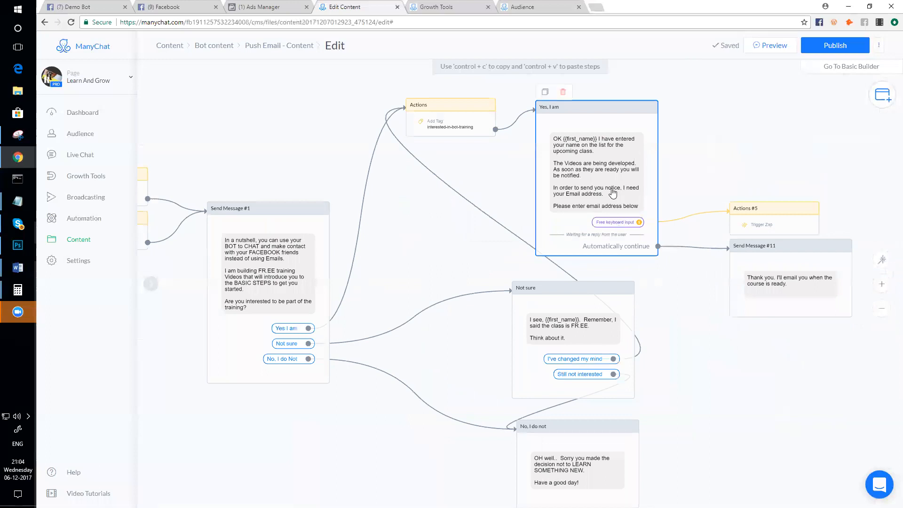
- Shift the Yes, I am, Actions #5 and Send Message #11 steps further right on the canvas
scroll(613, 193, "down", 1)
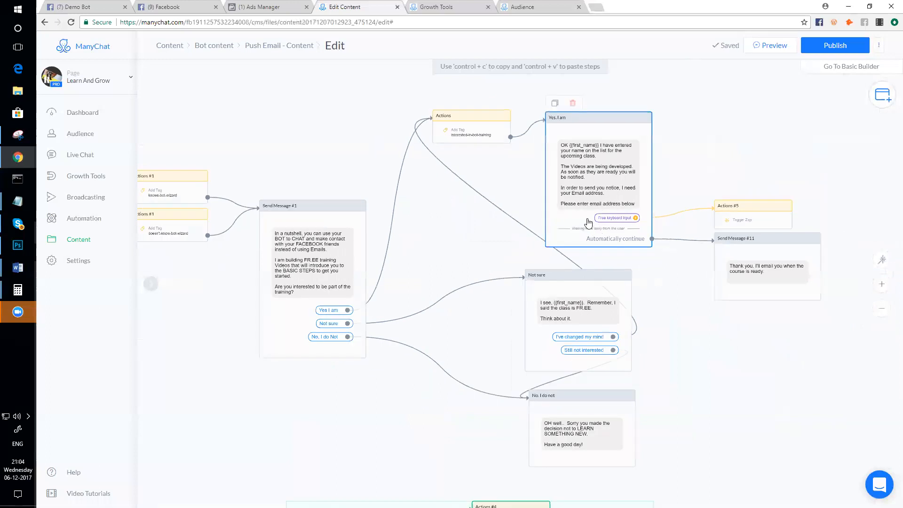
scroll(595, 164, "down", 1)
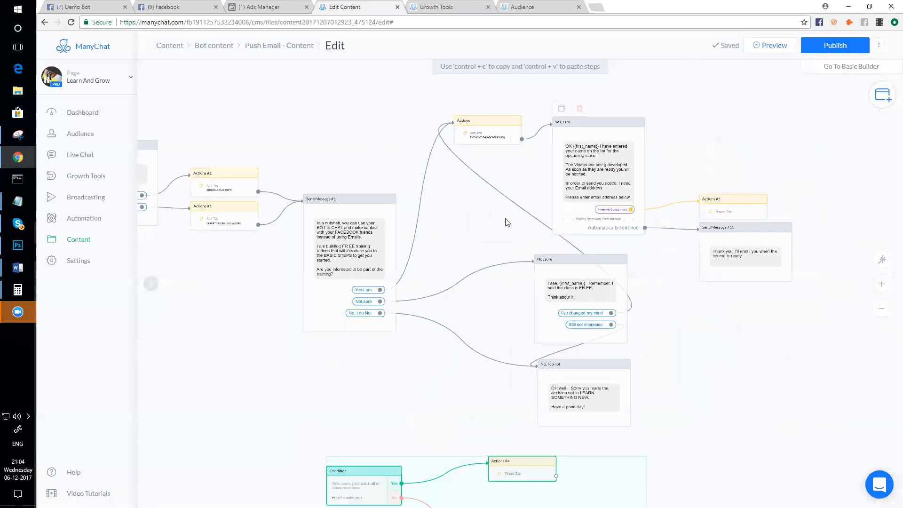
left_click_drag(643, 103, 725, 224)
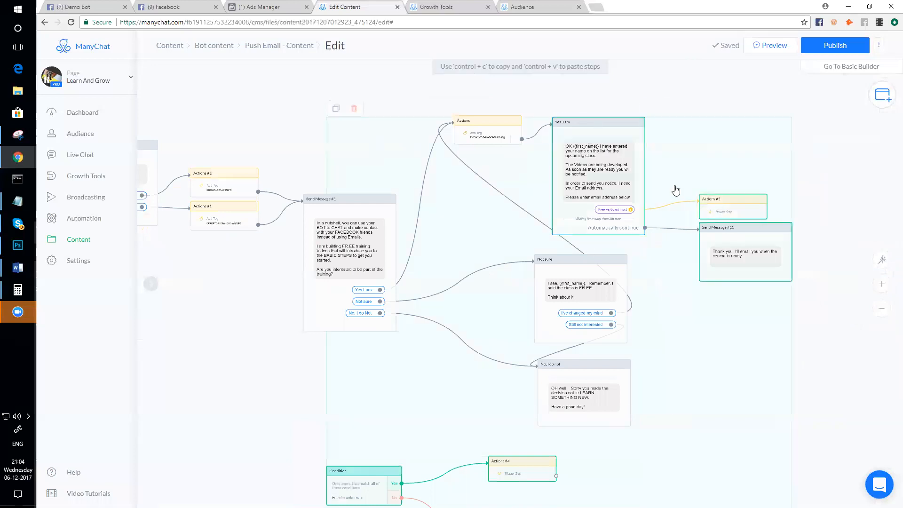
left_click(742, 88)
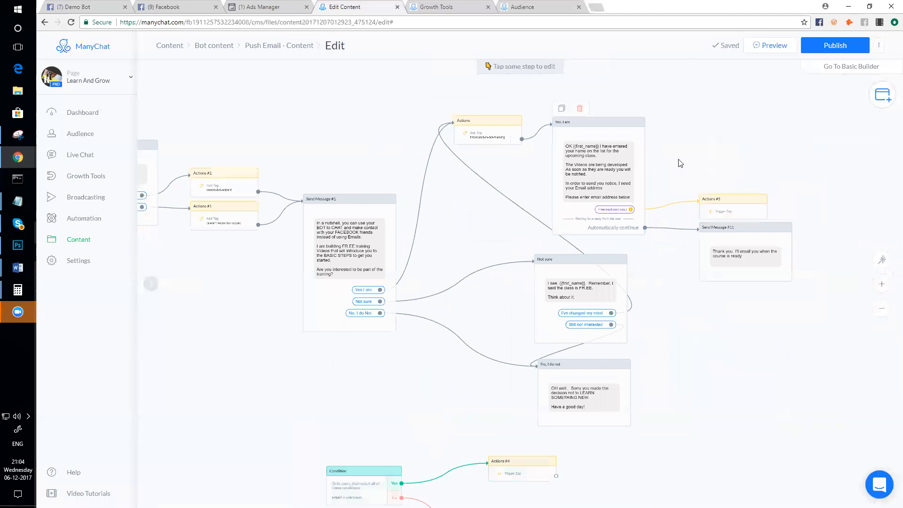
left_click_drag(808, 220, 746, 173)
left_click_drag(757, 232, 809, 233)
left_click(800, 316)
scroll(785, 328, "down", 3)
left_click_drag(784, 328, 701, 316)
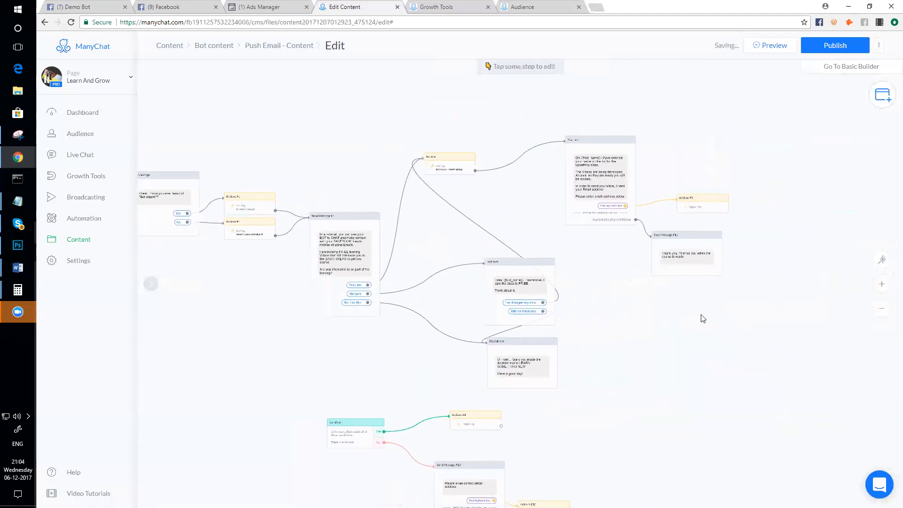
left_click_drag(617, 114, 700, 250)
left_click_drag(676, 210, 845, 211)
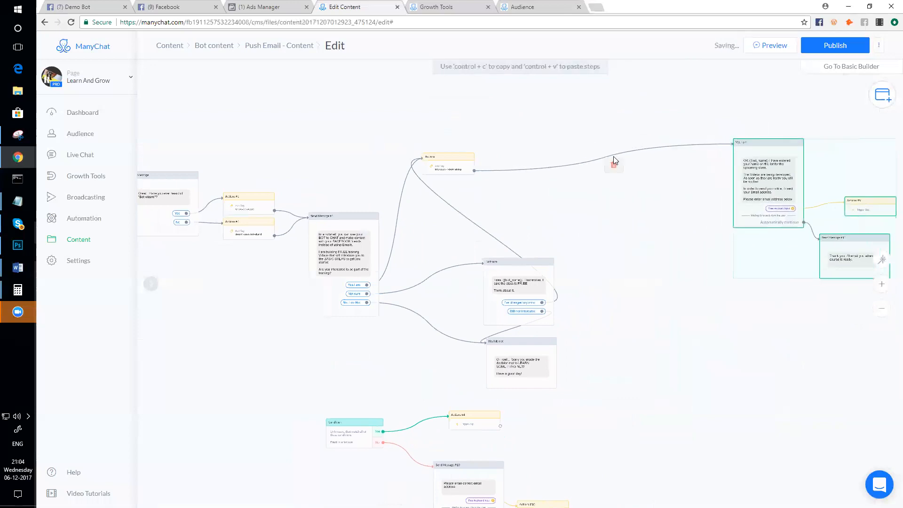
- Unlink Actions from Yes, I am, remove the Condition's Yes/No links, and move Condition beside Actions
left_click(614, 164)
left_click(425, 430)
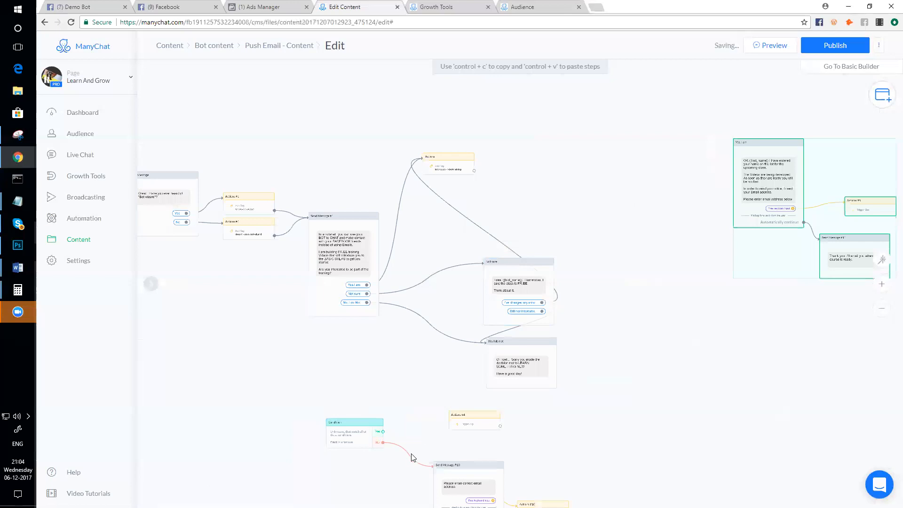
left_click(415, 462)
left_click_drag(355, 425, 527, 159)
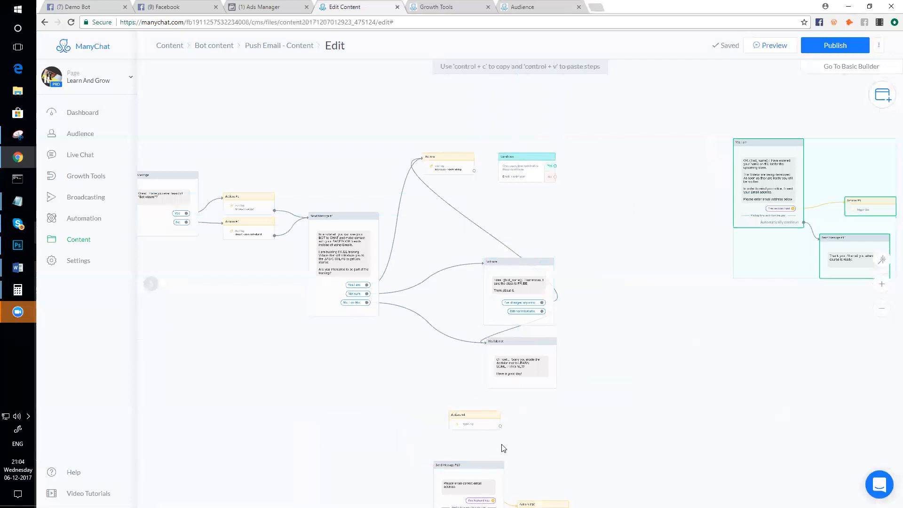
scroll(537, 388, "down", 2)
scroll(470, 344, "up", 4)
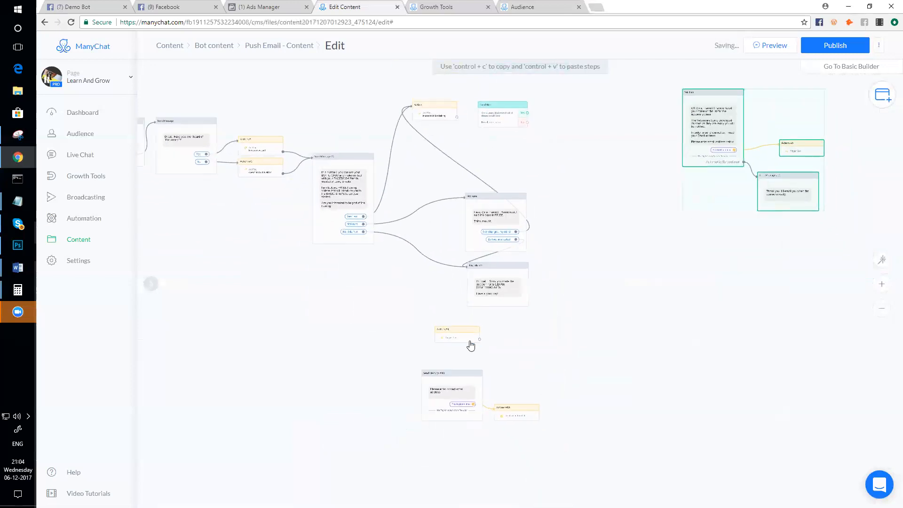
left_click(453, 339)
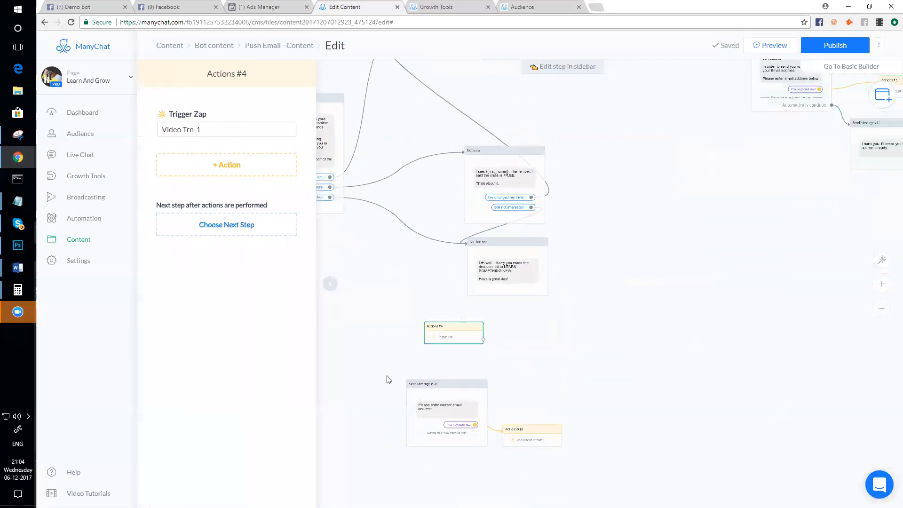
- Delete Actions #4, Send Message #10 and Actions #10 together, confirming the deletion with OK
left_click_drag(236, 131, 147, 135)
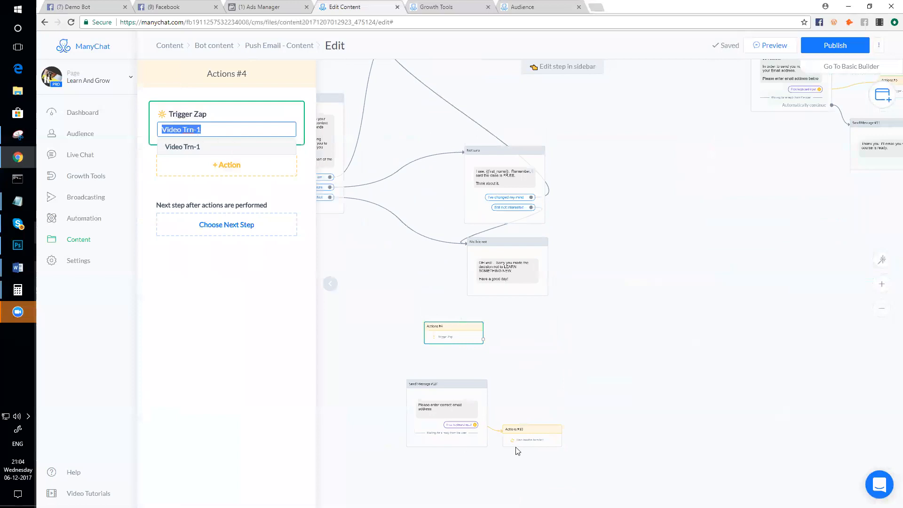
left_click(536, 440)
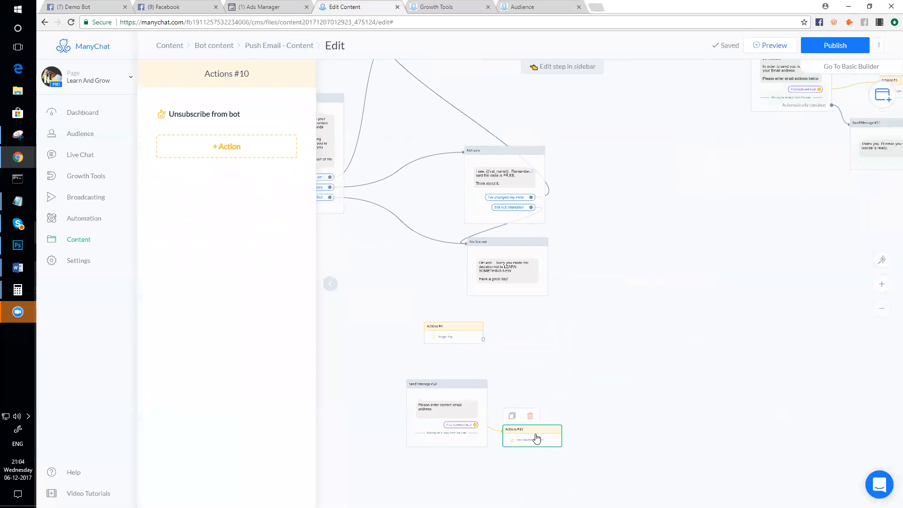
left_click_drag(402, 338, 522, 467)
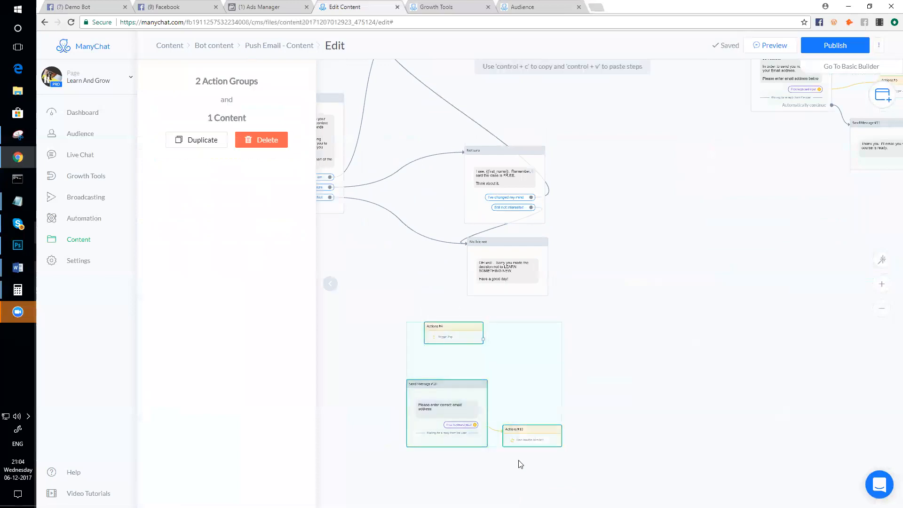
left_click(267, 140)
left_click(507, 72)
scroll(603, 307, "up", 5)
left_click(545, 232)
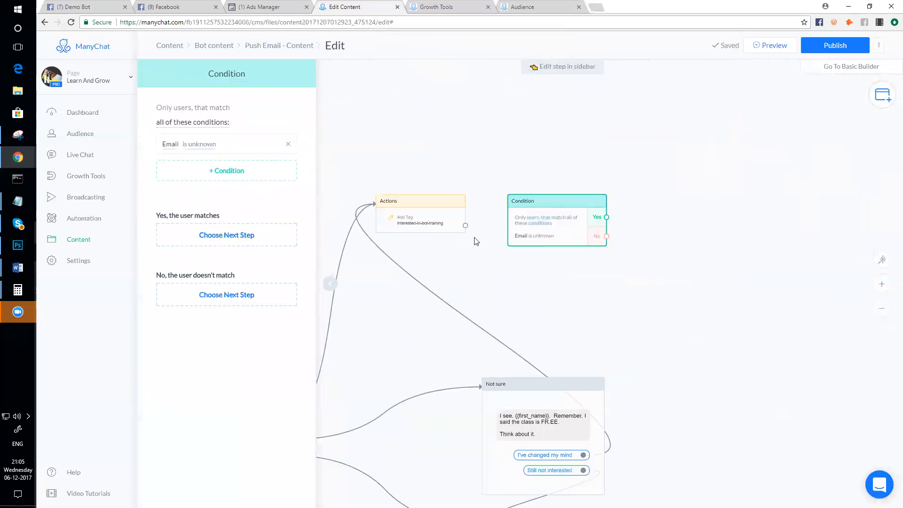
- Connect the tag Actions step's output to the email Condition
left_click_drag(465, 226, 511, 220)
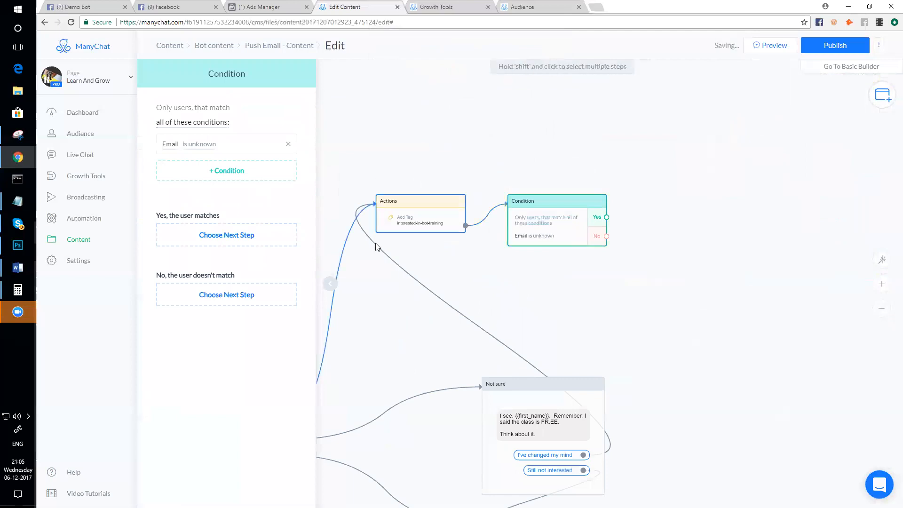
scroll(540, 302, "down", 3)
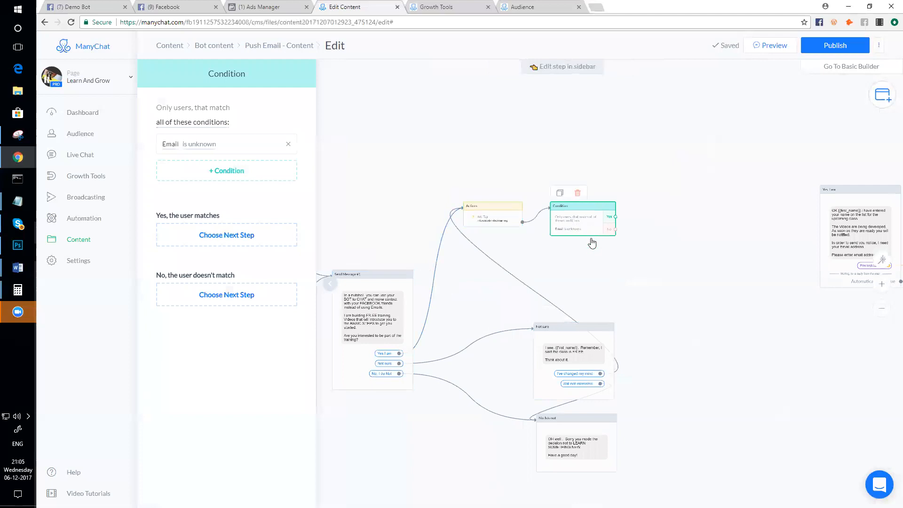
left_click(555, 367)
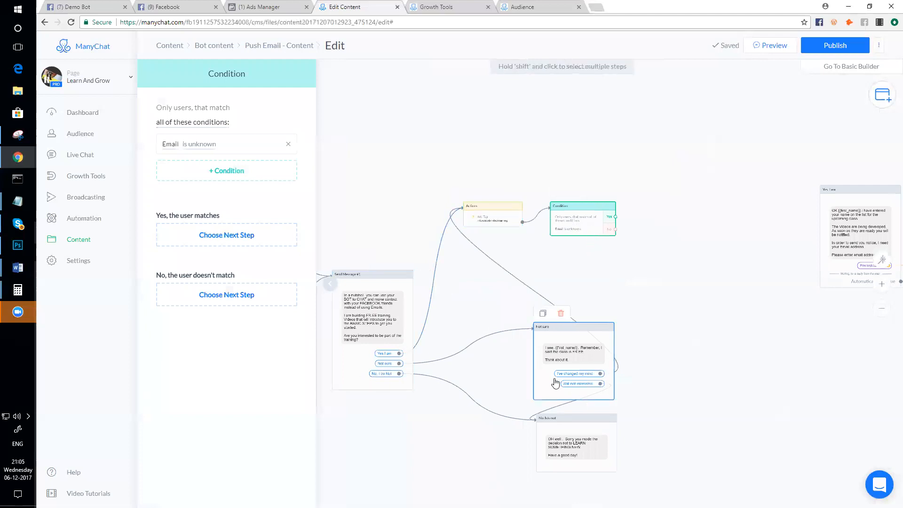
scroll(555, 362, "up", 2)
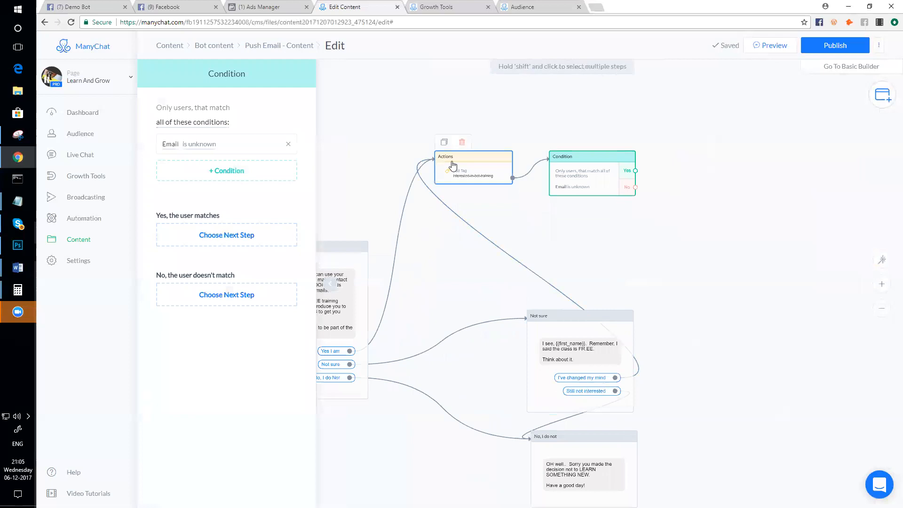
scroll(459, 178, "up", 1)
scroll(459, 177, "down", 3)
left_click_drag(434, 379, 462, 423)
scroll(512, 281, "up", 3)
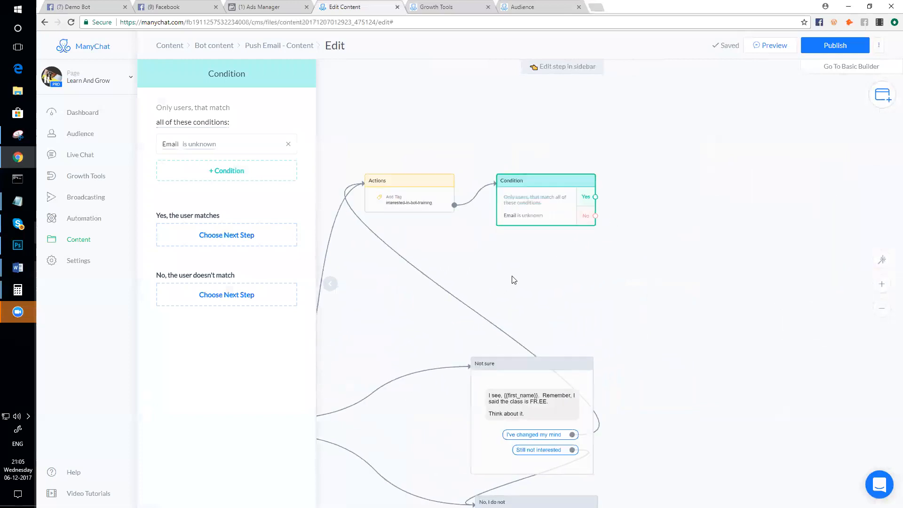
scroll(545, 200, "up", 3)
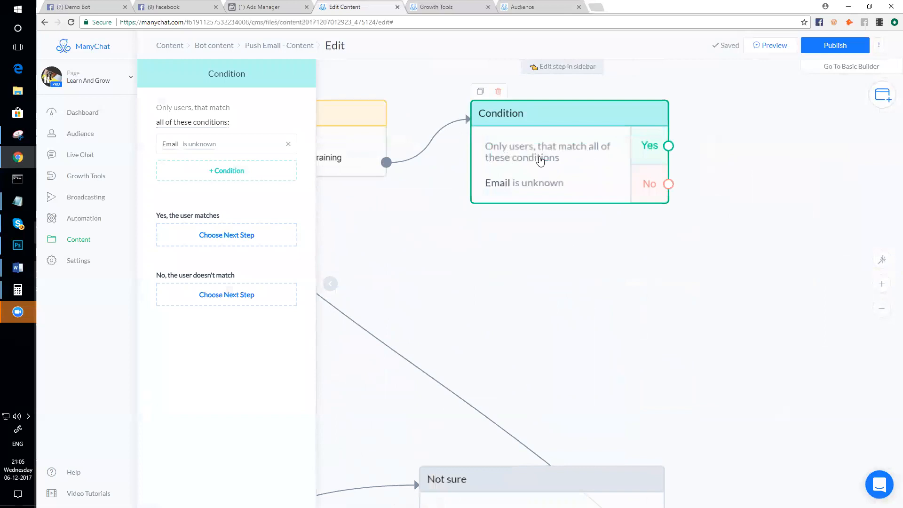
scroll(596, 190, "down", 1)
- Reposition the Condition and route its Yes branch into the Yes, I am message
left_click_drag(572, 126, 563, 155)
left_click_drag(797, 263, 704, 280)
scroll(705, 283, "down", 2)
scroll(704, 283, "down", 2)
left_click_drag(773, 293, 659, 251)
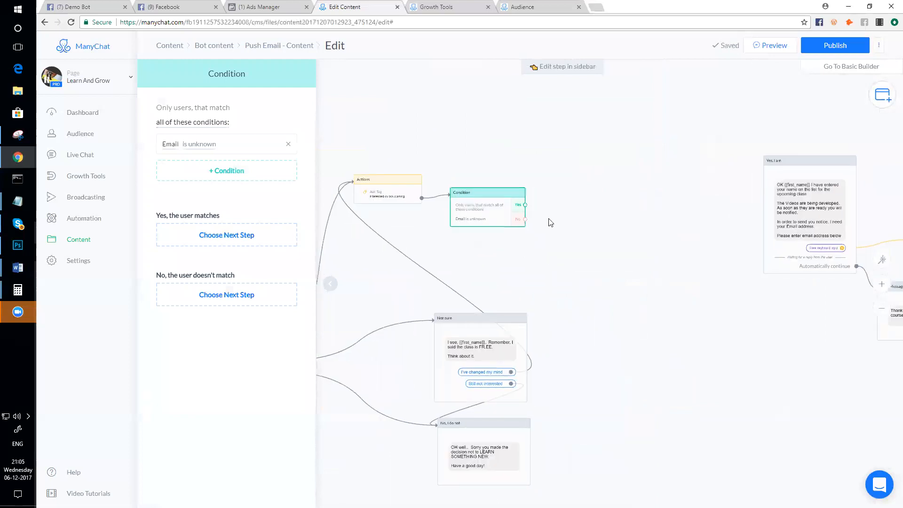
left_click_drag(525, 205, 776, 181)
- Duplicate the Yes, I am message and place the copy below the Condition step
left_click(803, 215)
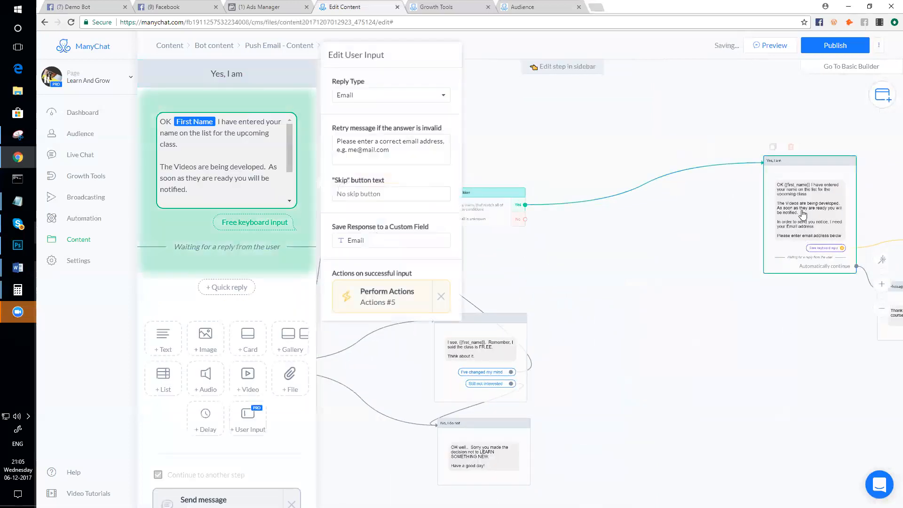
left_click(773, 147)
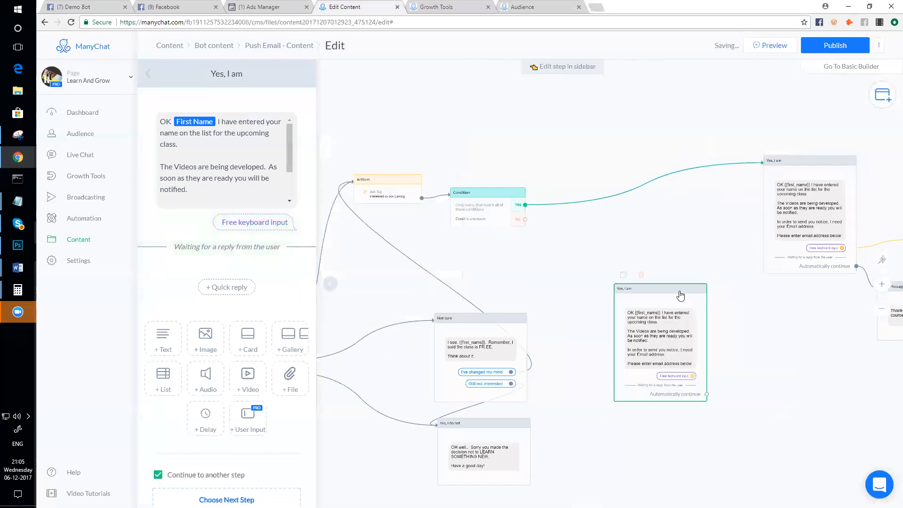
left_click_drag(679, 294, 662, 255)
scroll(535, 236, "up", 3)
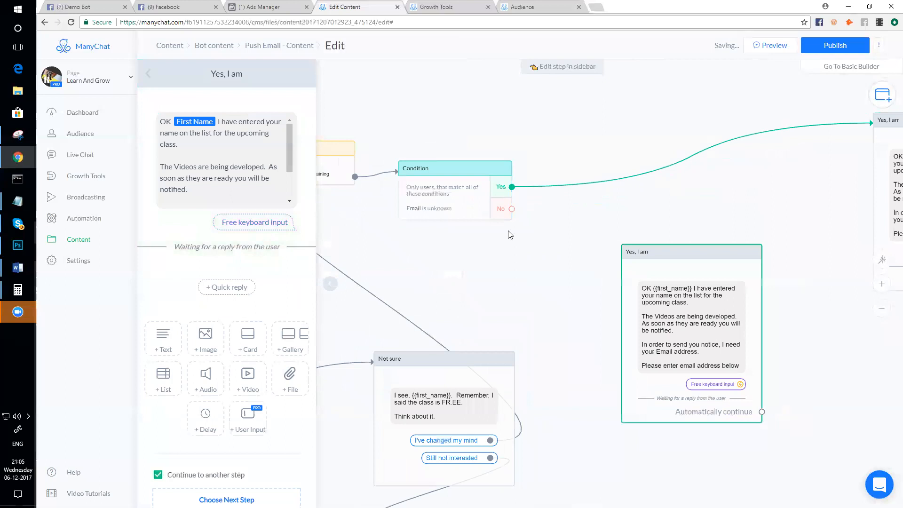
scroll(476, 271, "down", 2)
left_click_drag(471, 309, 570, 289)
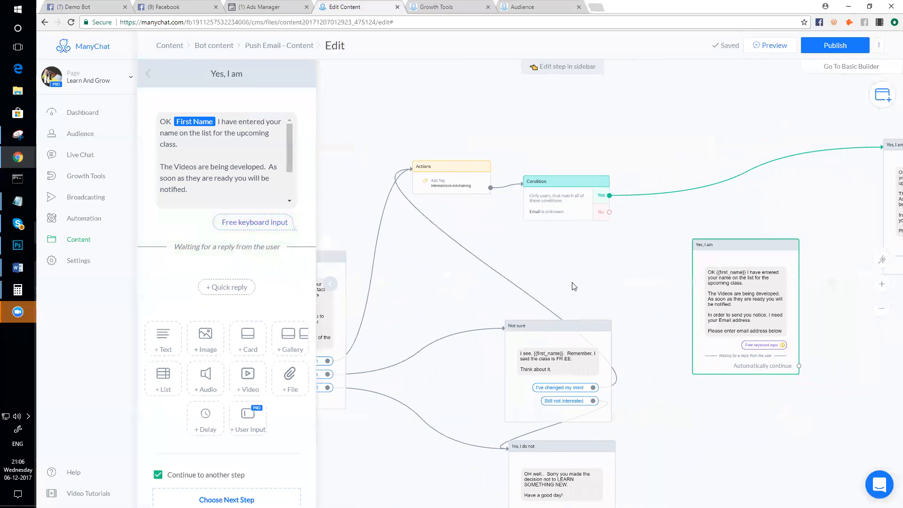
- Bring the right-hand Yes, I am step into view and open the Email is unknown Condition's settings
left_click_drag(850, 304, 666, 275)
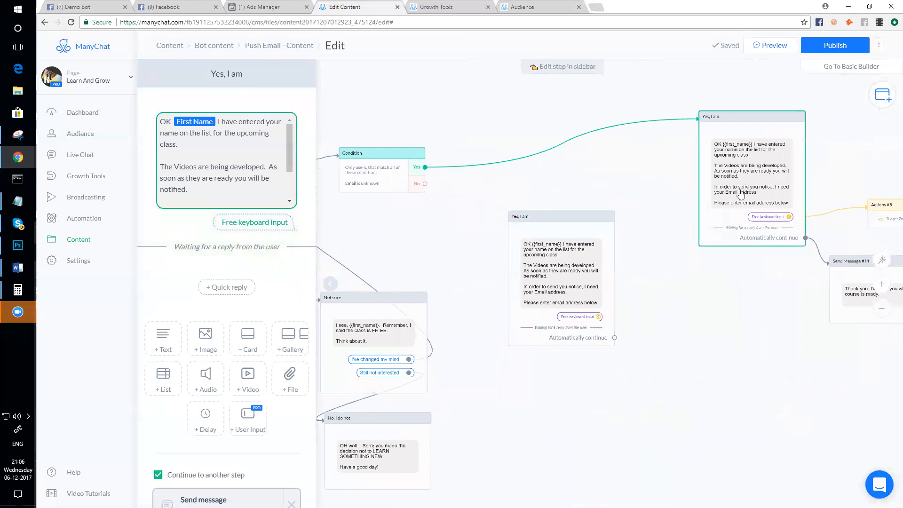
left_click(667, 201)
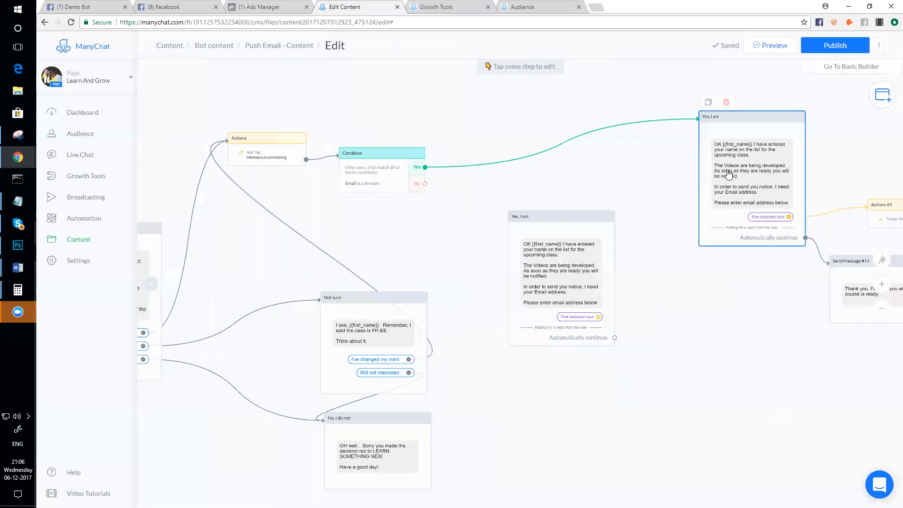
left_click(375, 186)
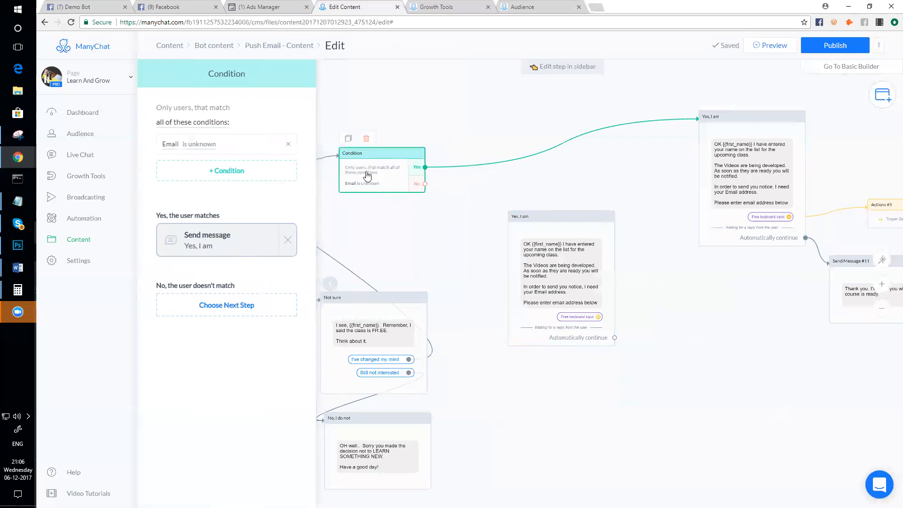
- Route the Condition's No branch to the lower Yes, I am step and open that step
left_click(424, 184)
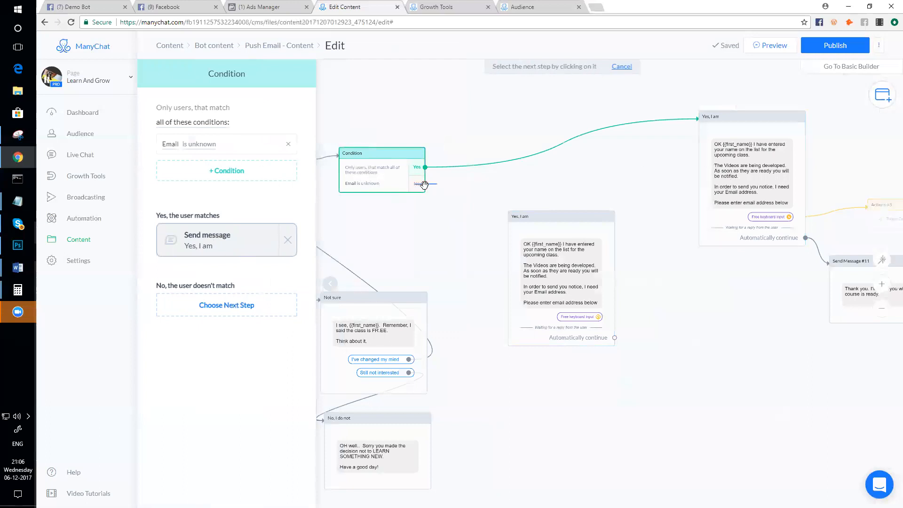
left_click(517, 240)
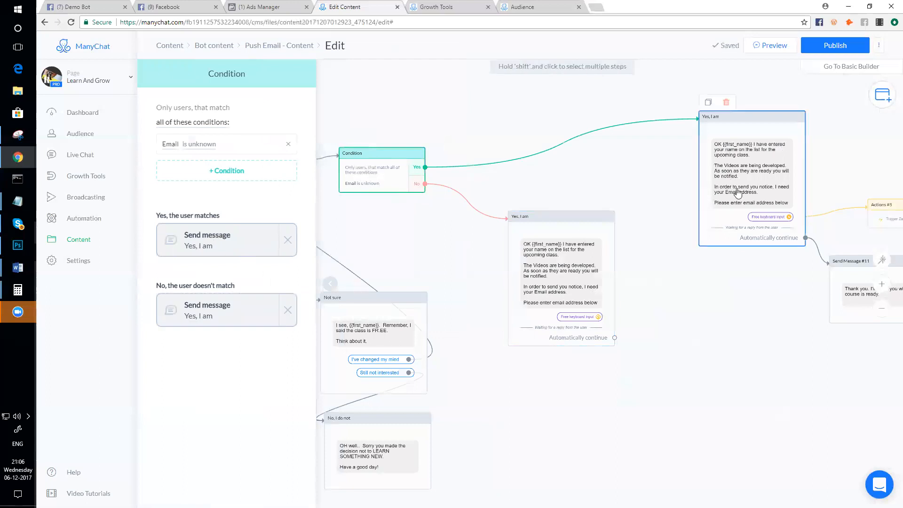
scroll(738, 192, "up", 2)
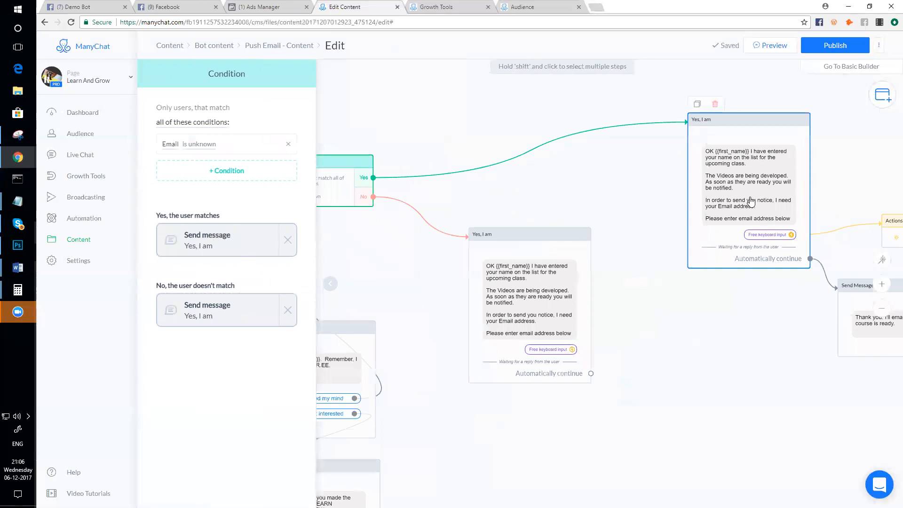
left_click(532, 330)
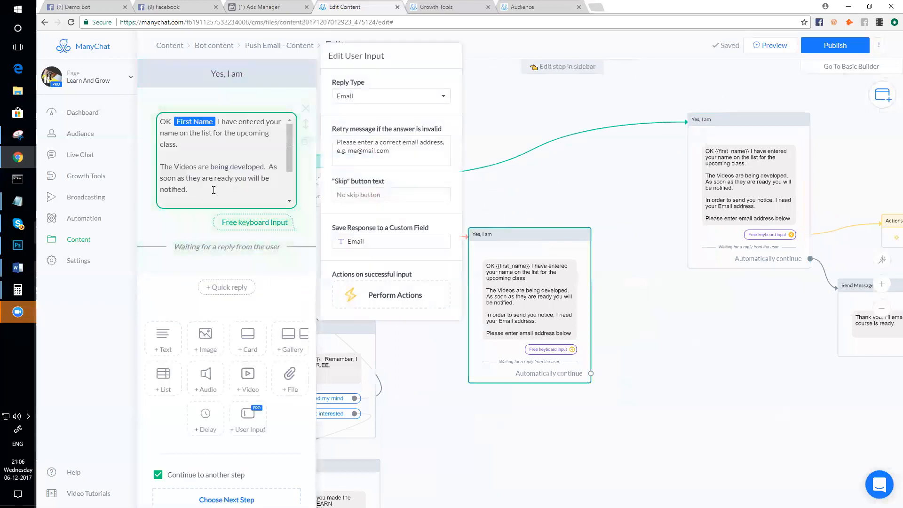
scroll(213, 190, "down", 2)
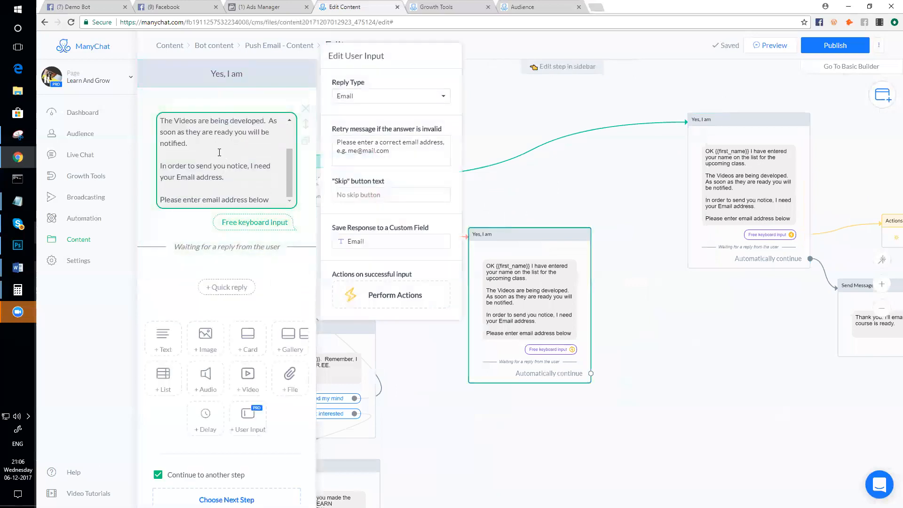
scroll(225, 162, "down", 1)
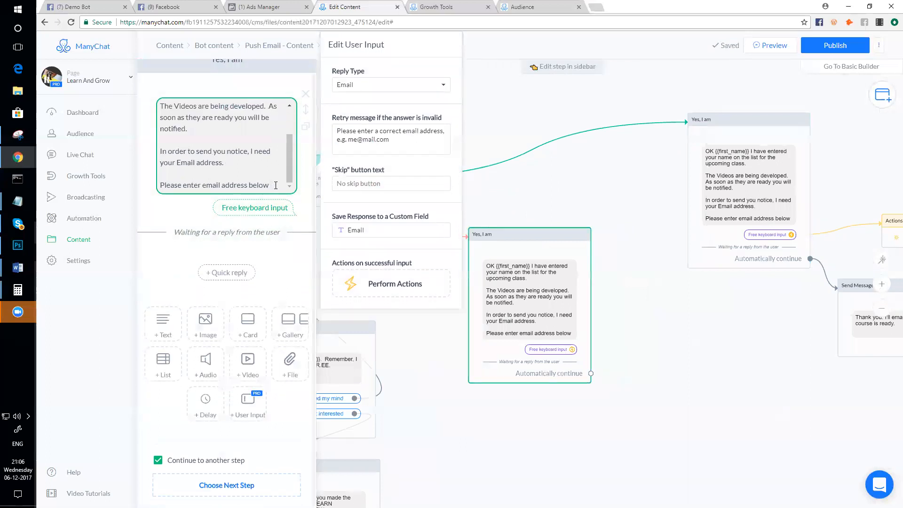
- Paste the copied message into a new text block ending 'email notification to' plus the Email field
left_click_drag(271, 184, 159, 95)
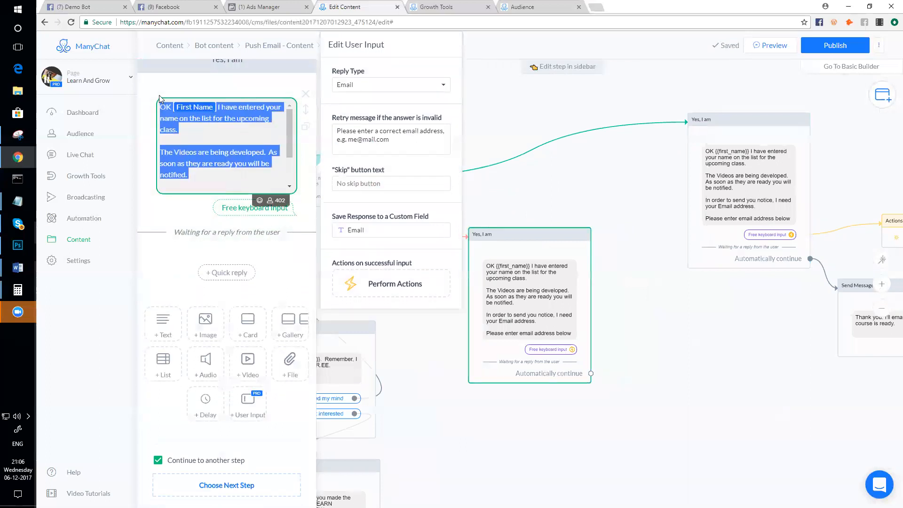
left_click(164, 320)
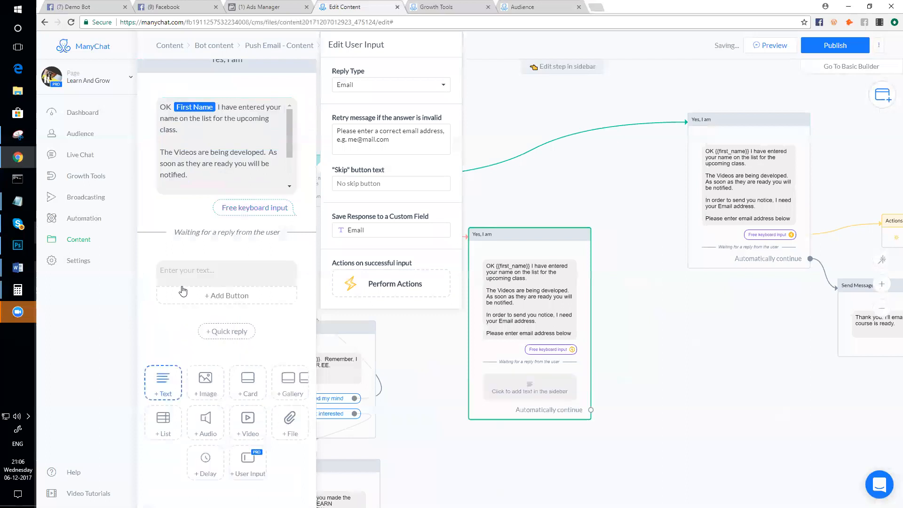
type("OK {{first_name}} I have entered your name on the list for the upcoming class.  The Videos are being developed.  As soon as they are ready you will be notified.  In order to send you notice, I need your Email address.")
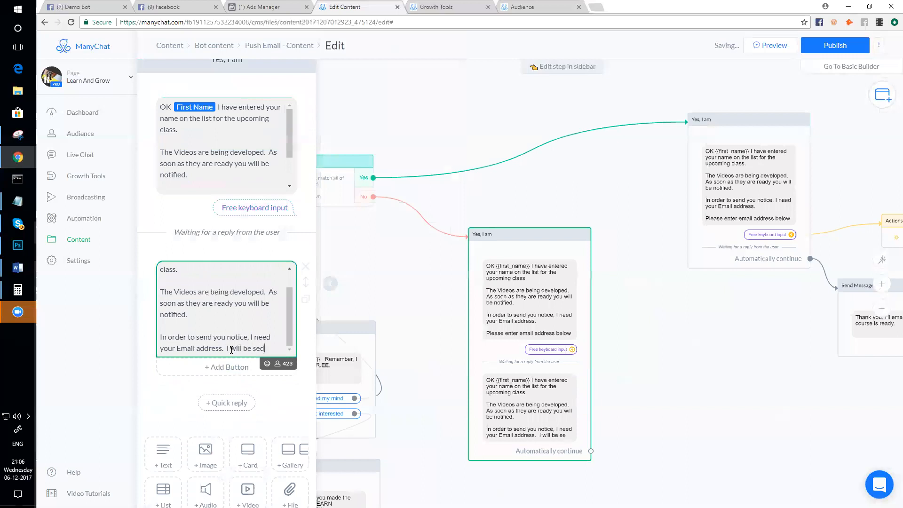
type("email")
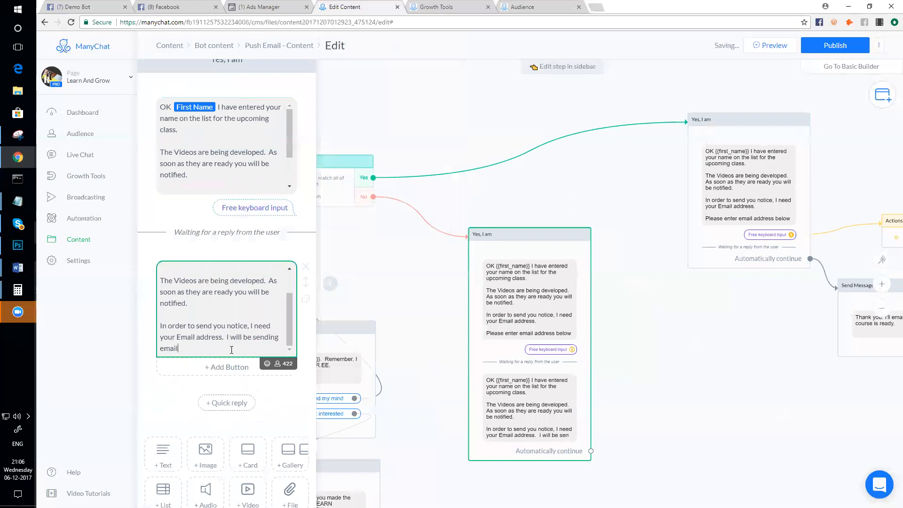
type(" notification to")
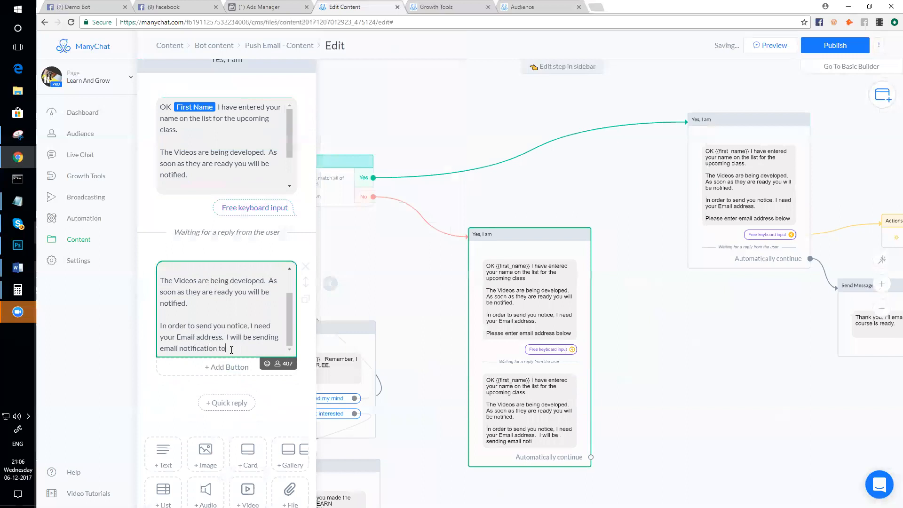
left_click(267, 363)
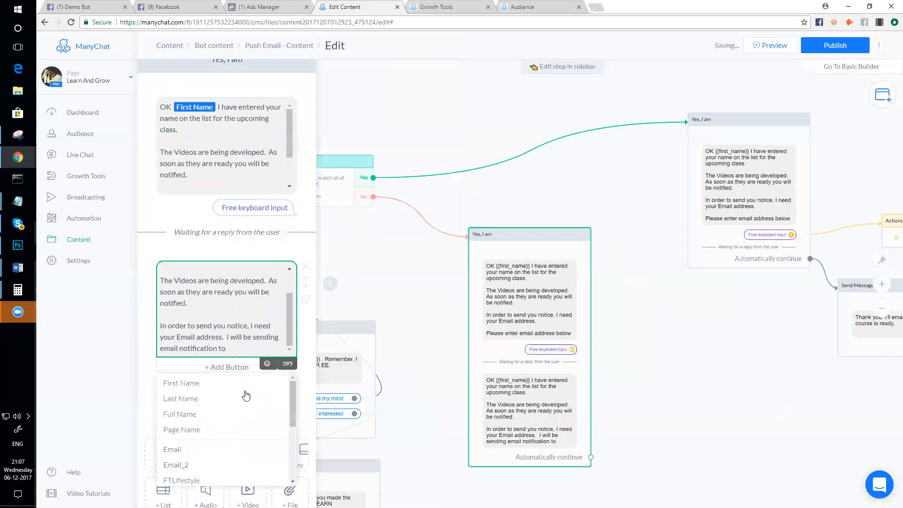
left_click(196, 451)
left_click(234, 168)
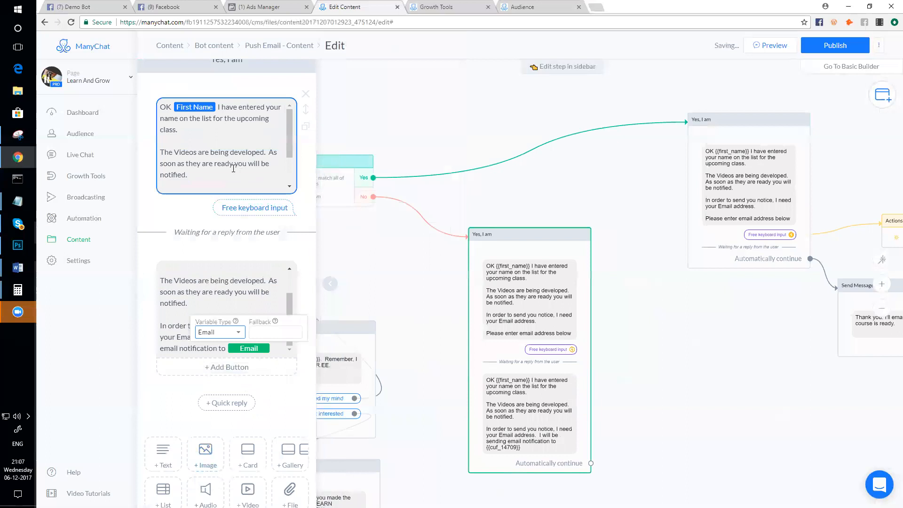
left_click(230, 251)
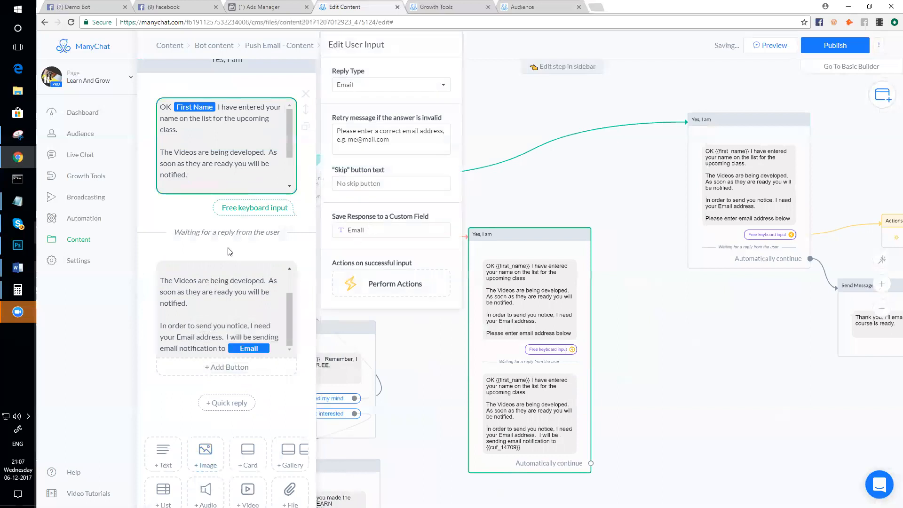
scroll(188, 324, "up", 3)
scroll(174, 327, "down", 3)
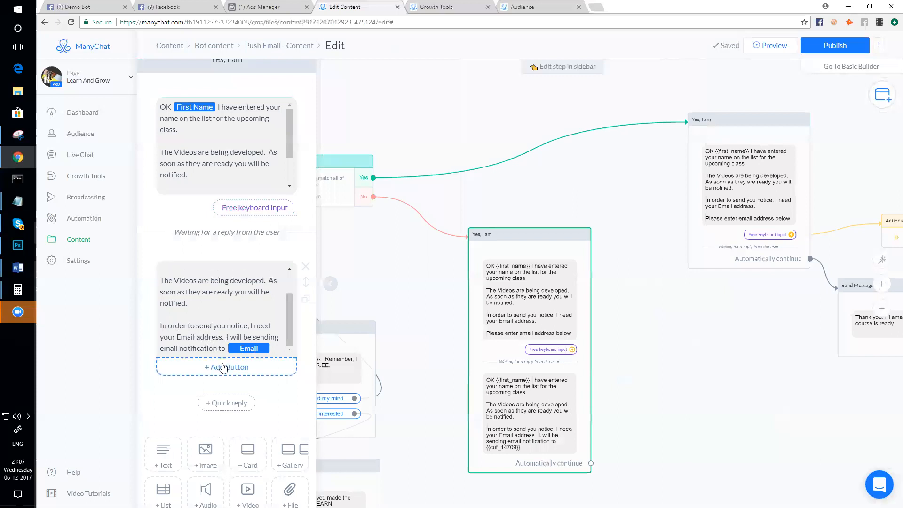
scroll(698, 340, "up", 1)
scroll(700, 343, "down", 2)
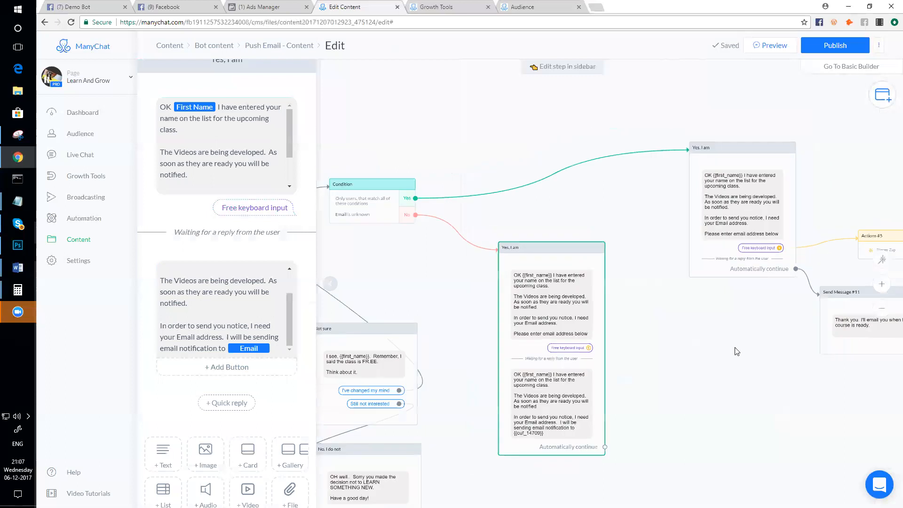
- In the upper Yes, I am step, paste a copy of its message as a new first block
left_click_drag(736, 351, 665, 386)
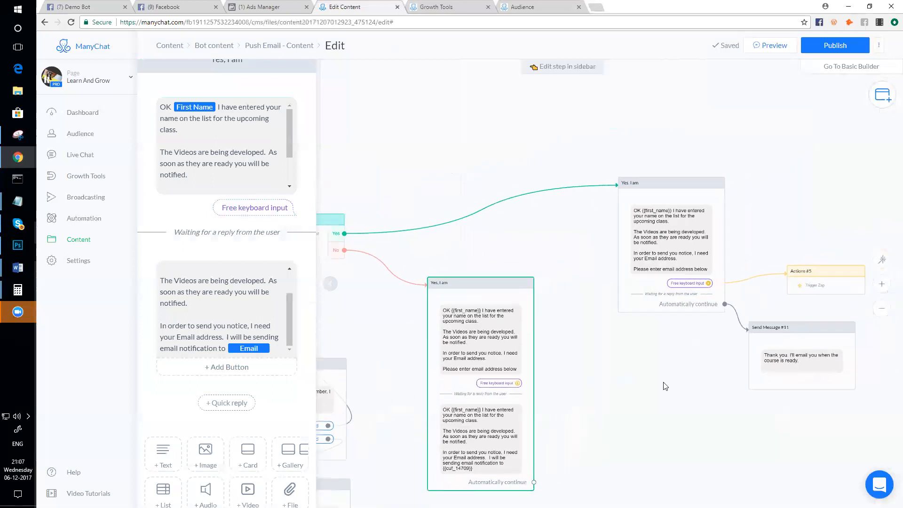
left_click(681, 265)
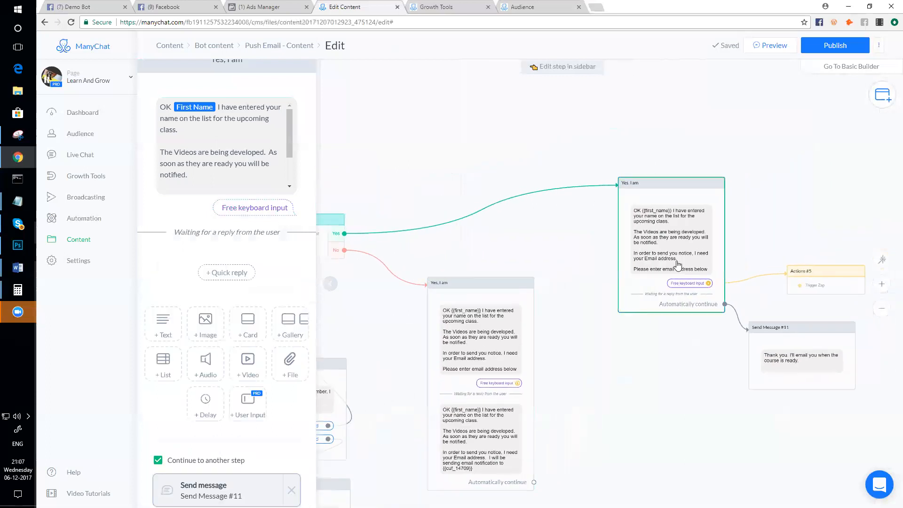
scroll(216, 178, "down", 2)
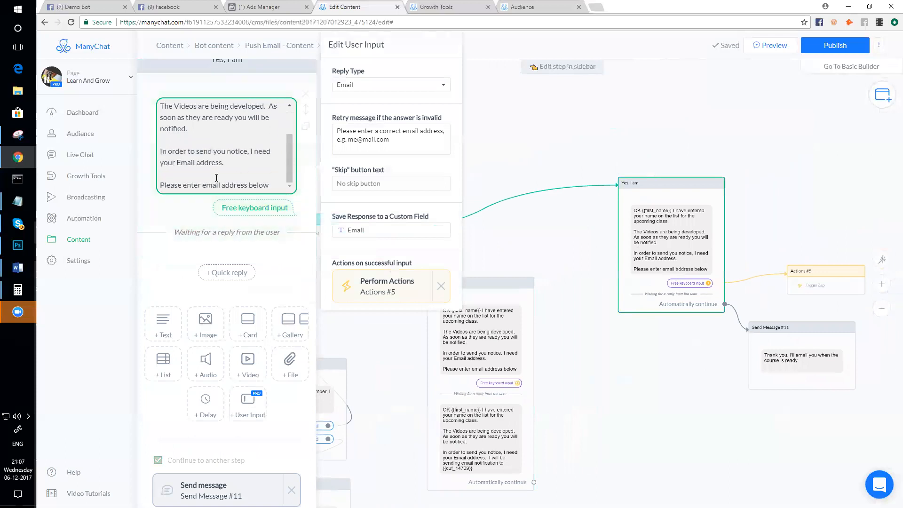
left_click_drag(277, 184, 158, 100)
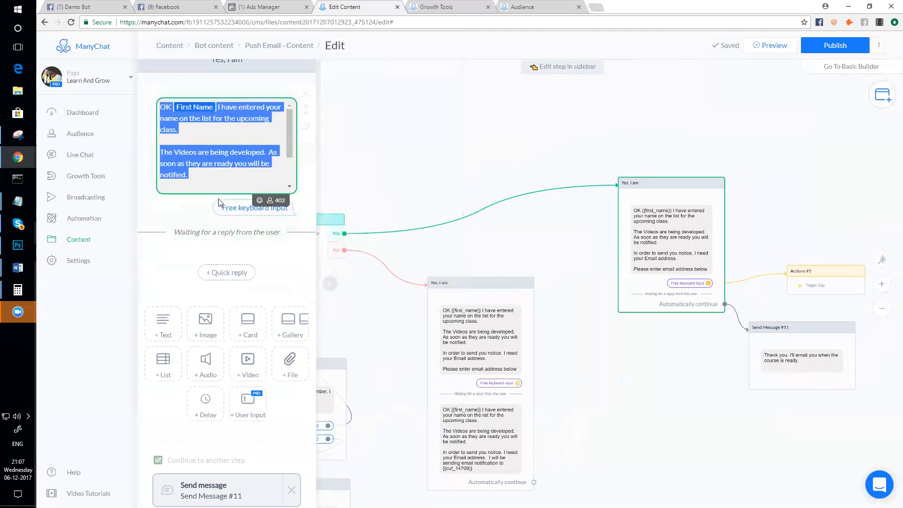
scroll(219, 202, "down", 1)
left_click(163, 316)
left_click(215, 268)
key("ctrl+v")
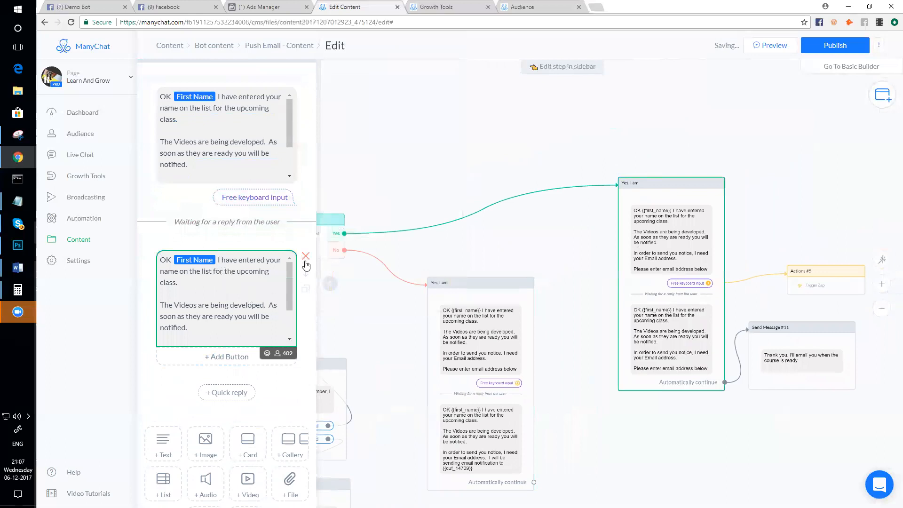
left_click_drag(306, 271, 304, 114)
- Delete the 'Please enter email address below' line and the second message's last line
scroll(231, 149, "down", 4)
scroll(237, 123, "up", 3)
left_click(268, 186)
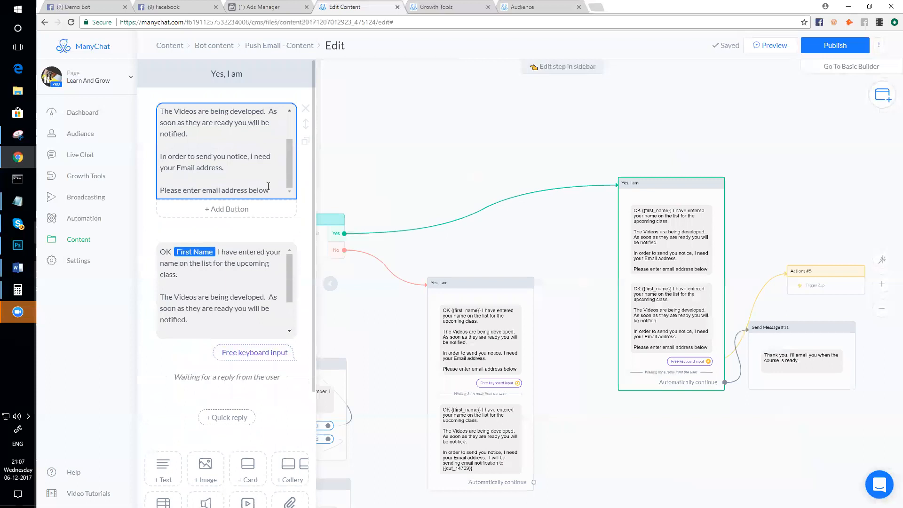
left_click_drag(275, 190, 159, 191)
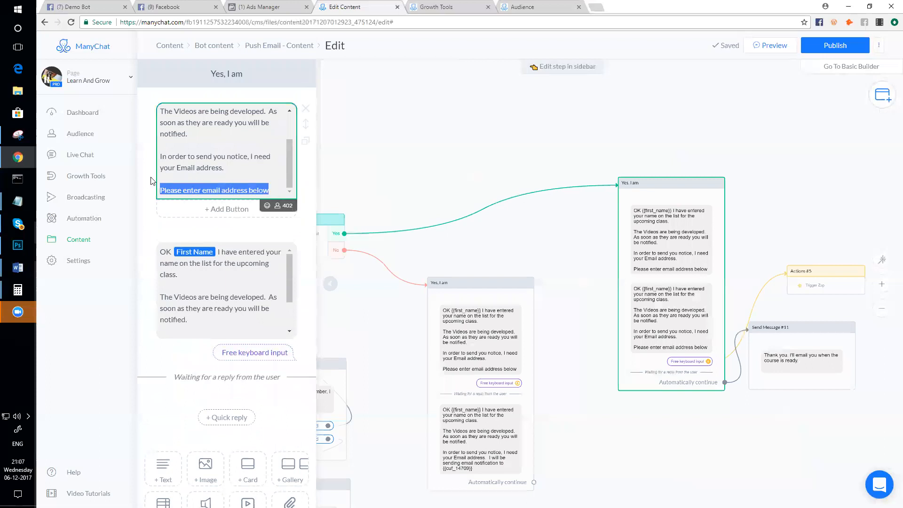
key("BackSpace")
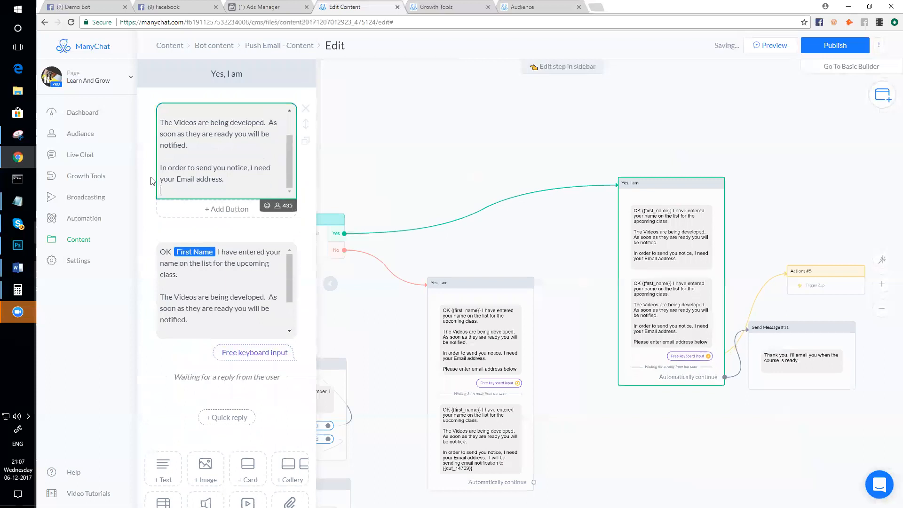
left_click(187, 306)
scroll(184, 320, "down", 5)
left_click_drag(267, 177, 160, 176)
left_click(242, 191)
key("BackSpace")
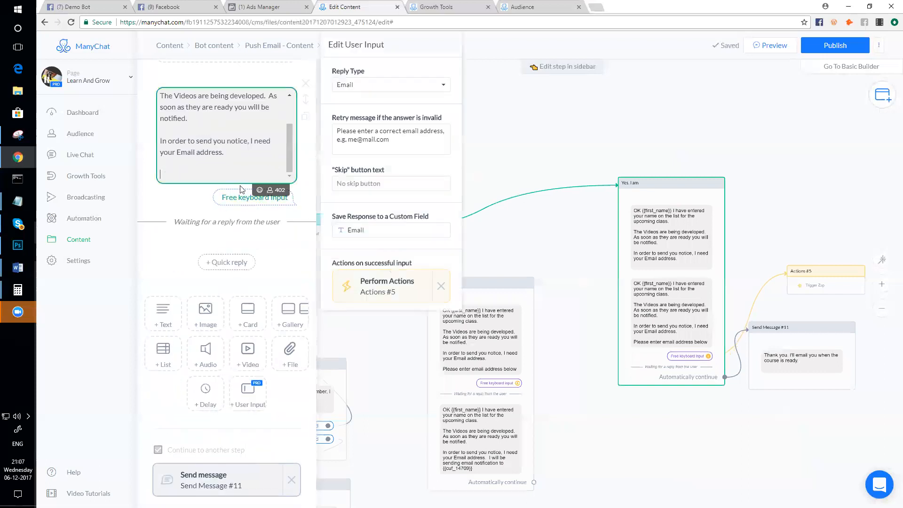
- Delete the duplicate OK First Name message from the step
scroll(241, 190, "up", 3)
scroll(306, 139, "up", 2)
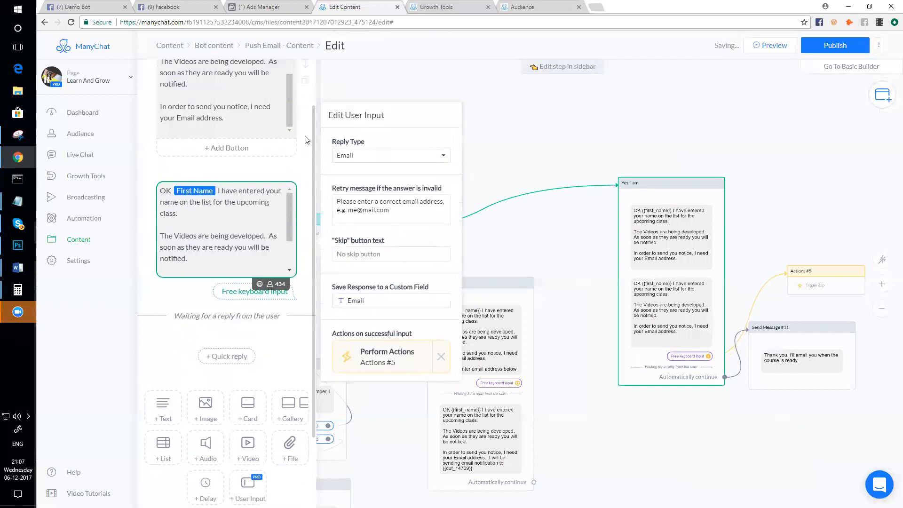
left_click(305, 193)
left_click(541, 109)
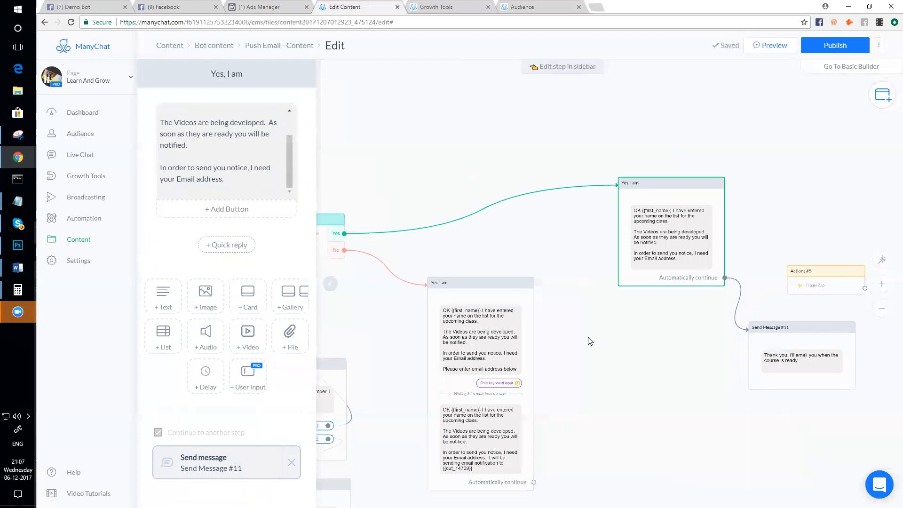
scroll(590, 341, "down", 4)
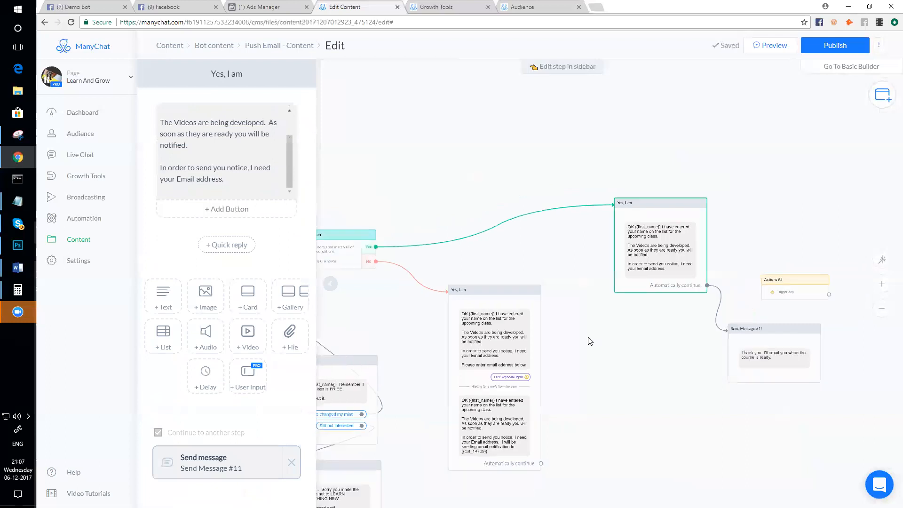
- Unlink Send Message #11 from Yes, I am and connect a new Send Message #2 instead
left_click_drag(590, 340, 574, 322)
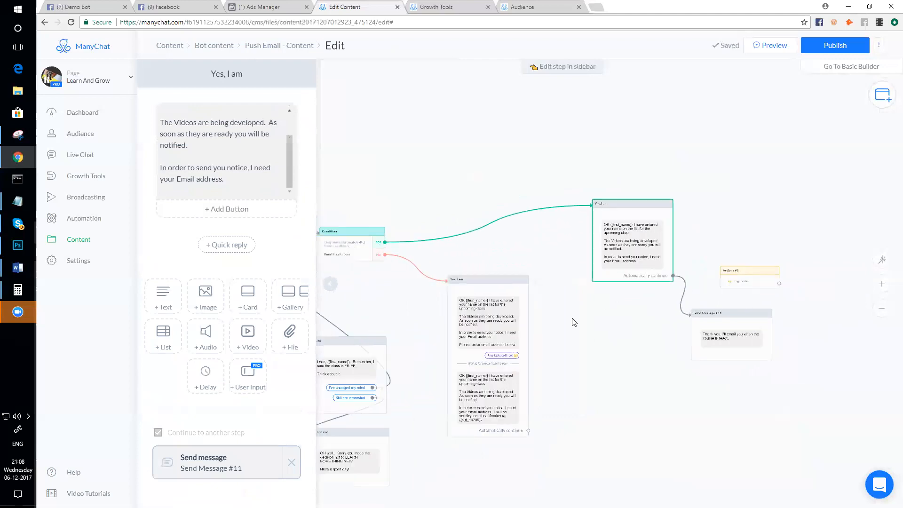
mouse_move(684, 324)
scroll(684, 324, "up", 4)
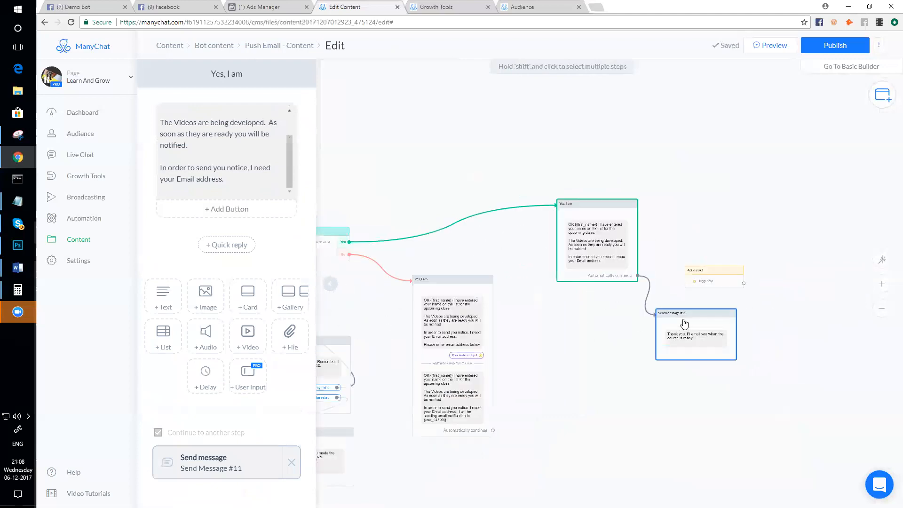
left_click_drag(686, 317, 832, 344)
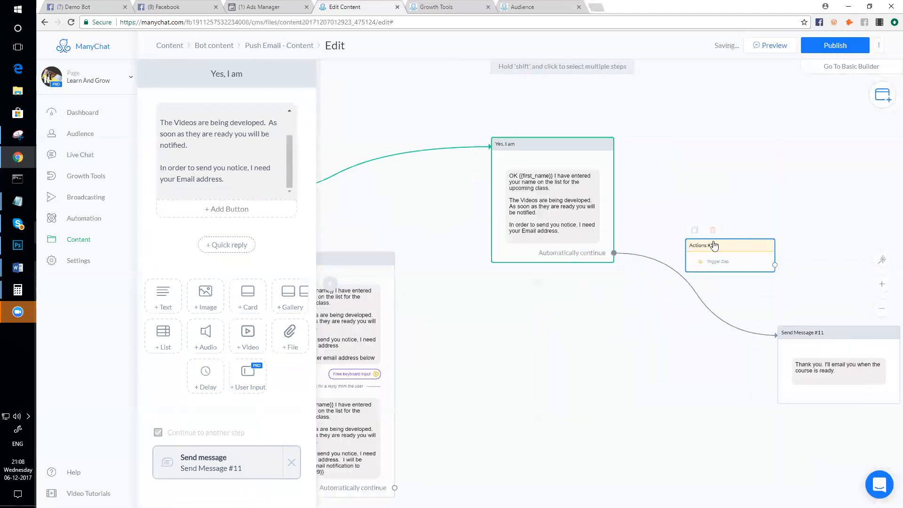
left_click(706, 308)
left_click_drag(714, 246, 786, 254)
left_click(614, 252)
left_click(558, 306)
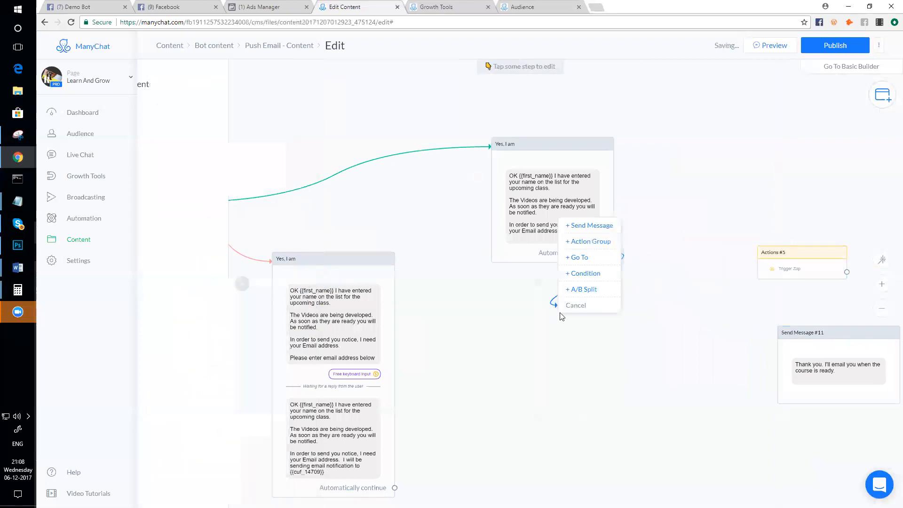
left_click(592, 226)
left_click_drag(609, 301, 544, 276)
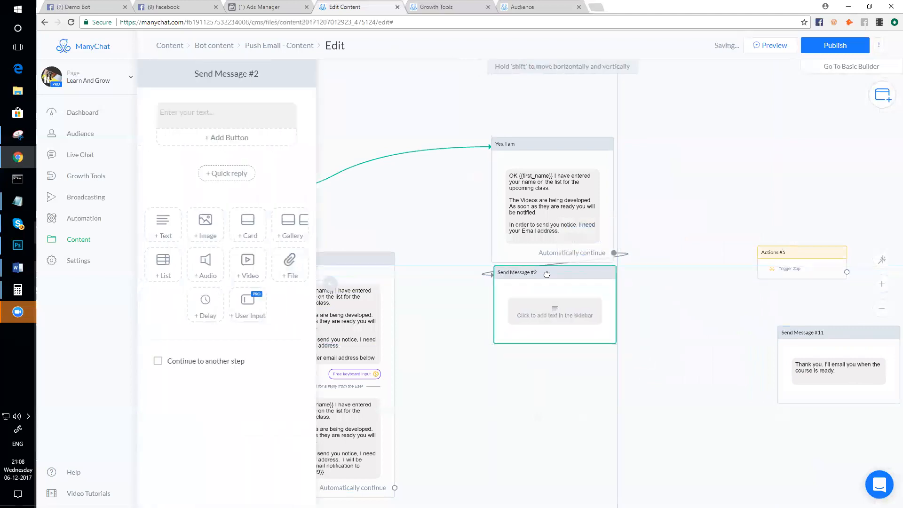
- Give Send Message #2 the email-request question, reply type Email, saved to the Email field
left_click(247, 305)
left_click(214, 182)
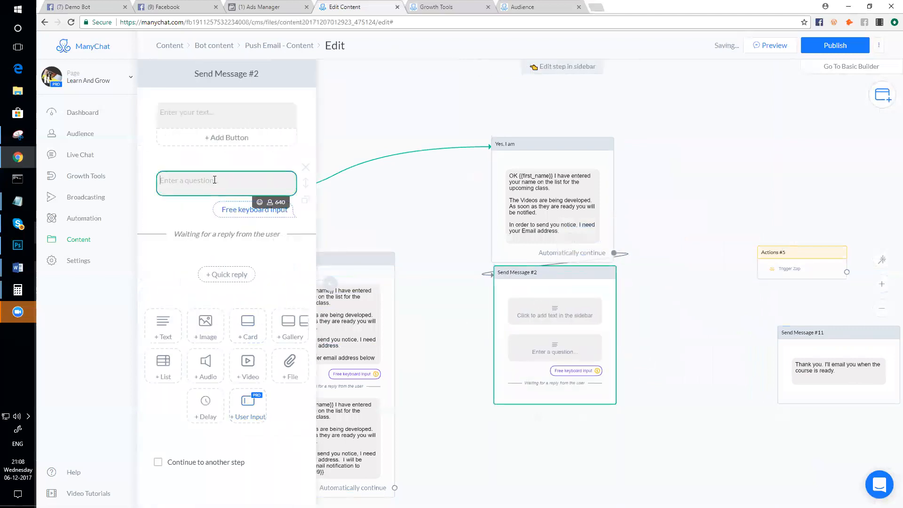
key("ctrl+v")
left_click(368, 215)
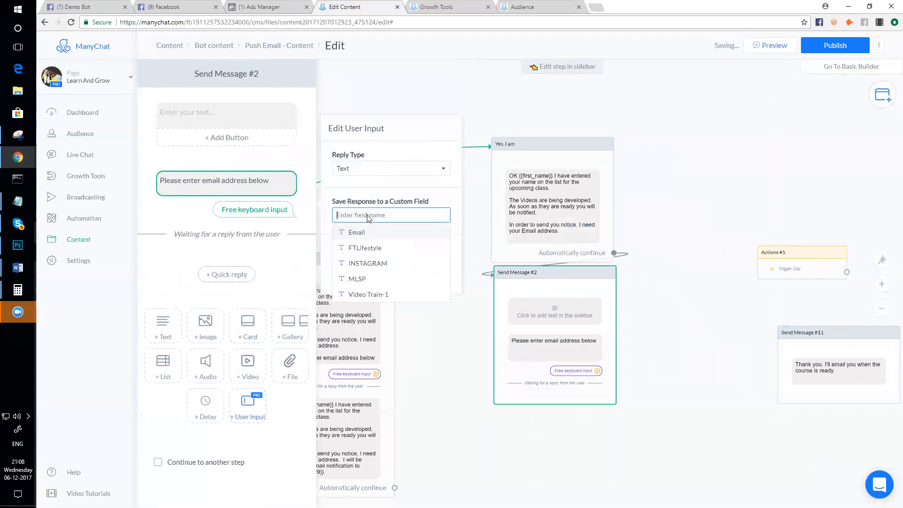
left_click(363, 234)
left_click(387, 168)
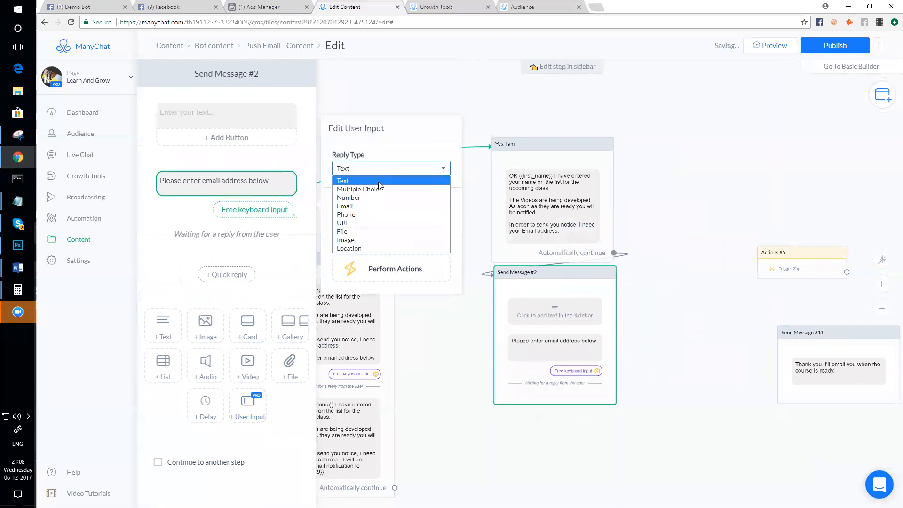
left_click(367, 206)
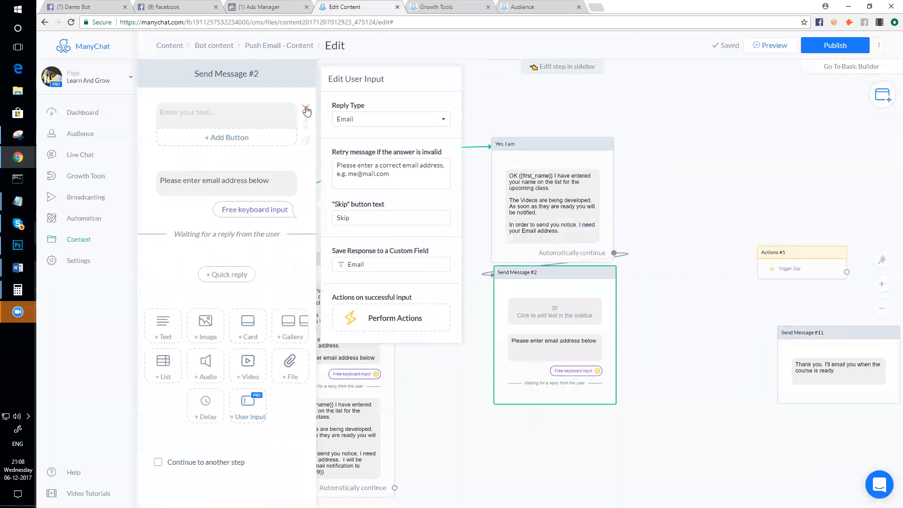
left_click(305, 111)
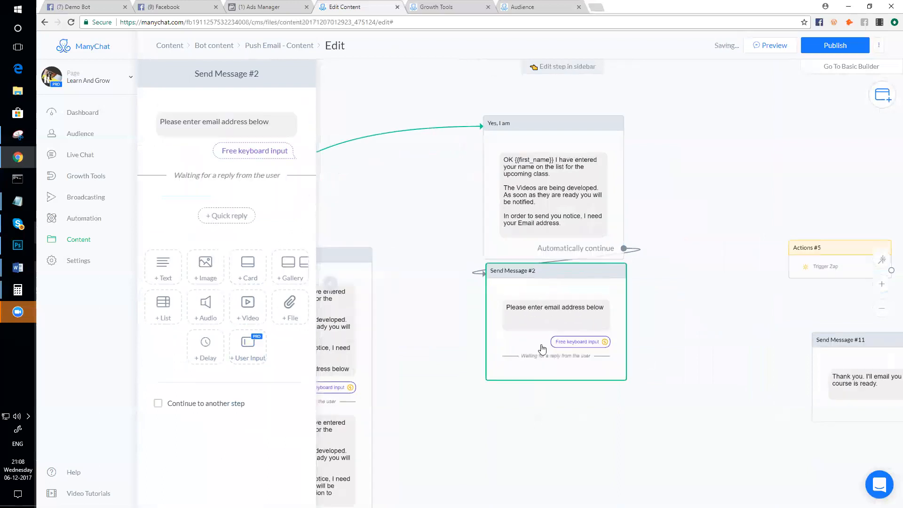
- Delete the duplicate email question block from the lower Yes, I am step
scroll(531, 429, "down", 2)
left_click_drag(497, 430, 680, 447)
scroll(539, 397, "up", 2)
left_click(623, 391)
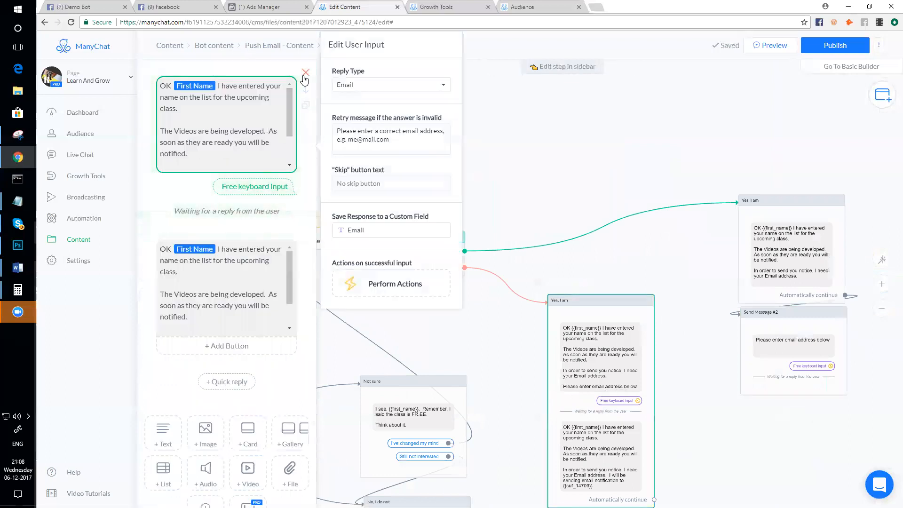
left_click(306, 72)
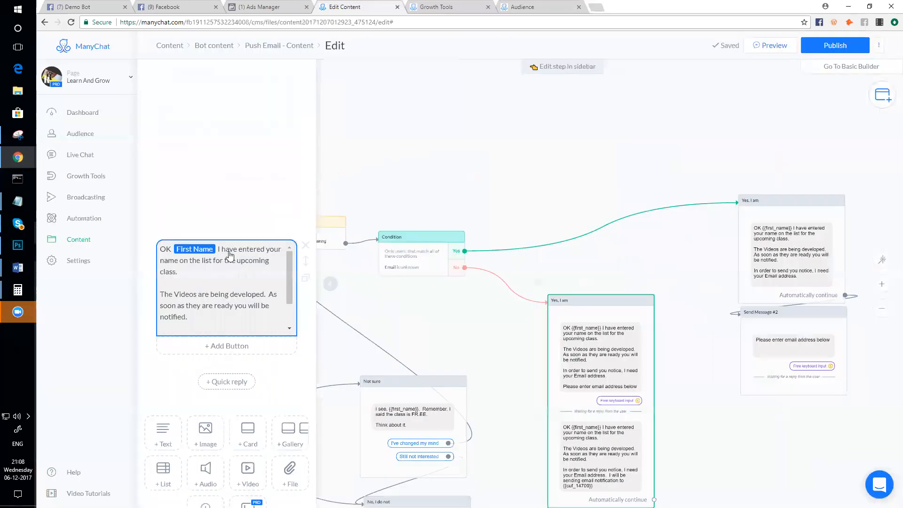
- Pan to the Condition step and review its Email is unknown rule
scroll(223, 191, "down", 2)
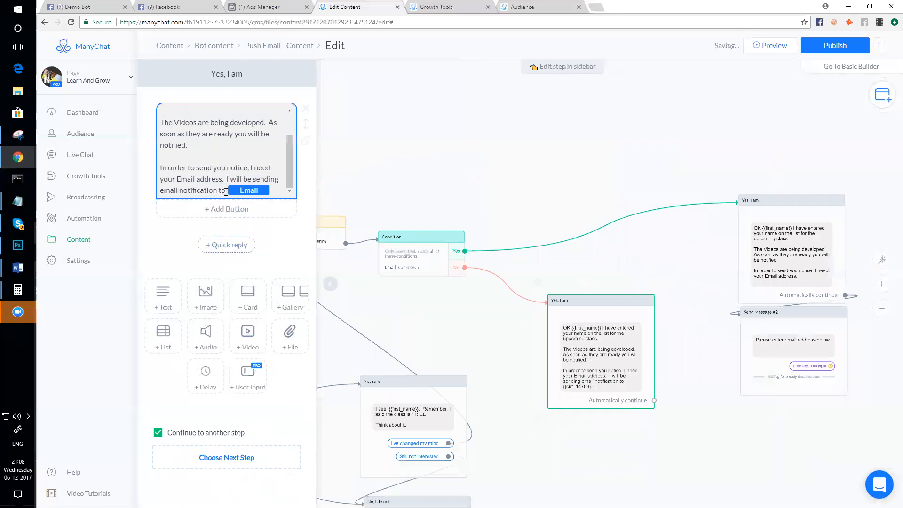
scroll(223, 191, "up", 2)
scroll(700, 361, "down", 1)
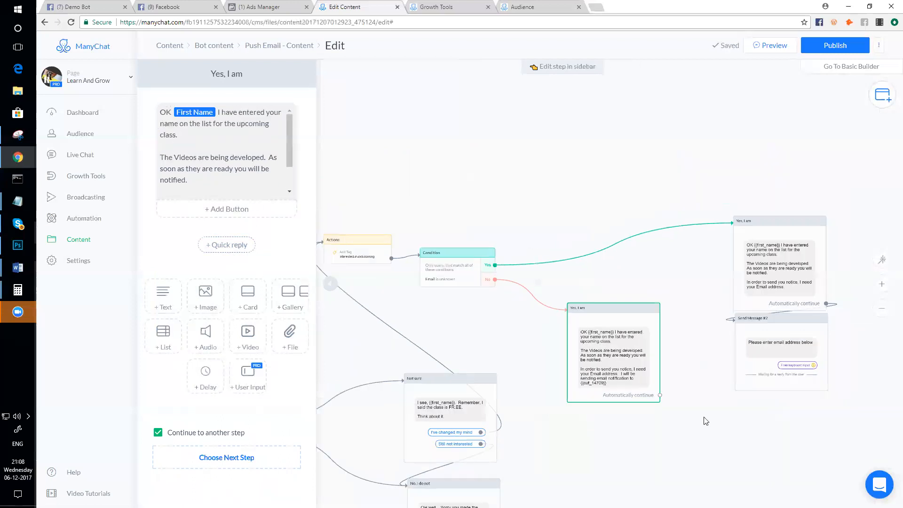
left_click_drag(713, 443, 670, 437)
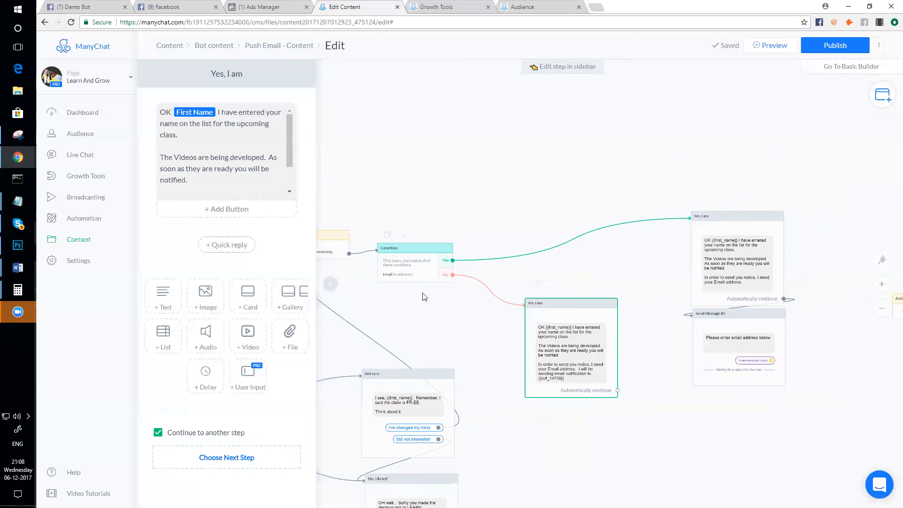
scroll(423, 296, "up", 3)
left_click(395, 258)
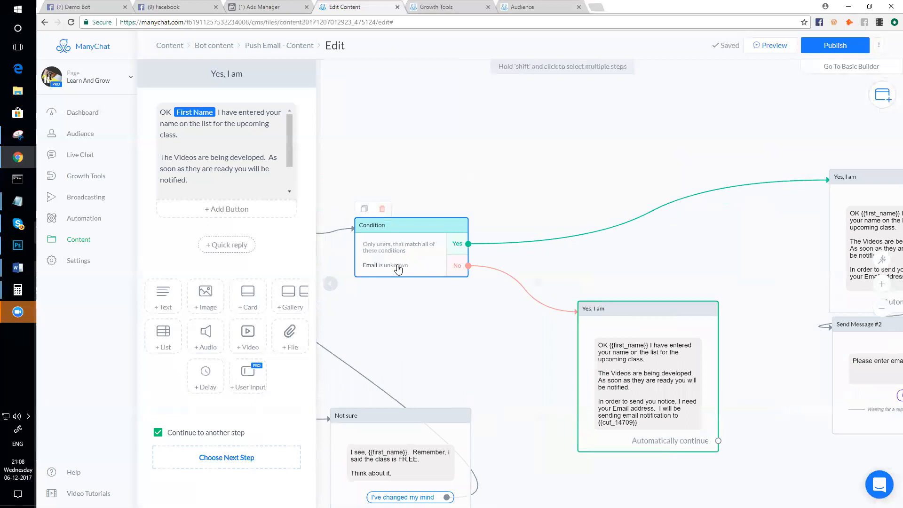
scroll(454, 325, "down", 3)
left_click_drag(699, 431, 678, 432)
scroll(746, 274, "up", 3)
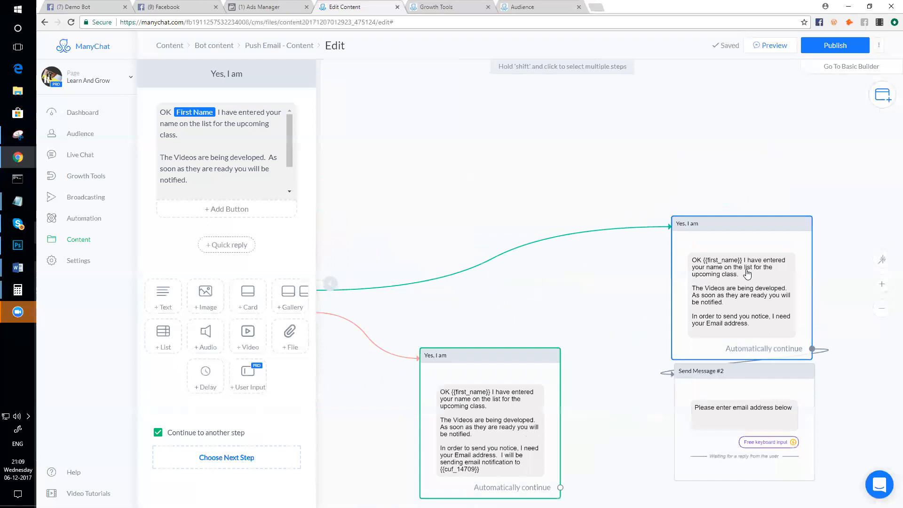
scroll(748, 274, "down", 1)
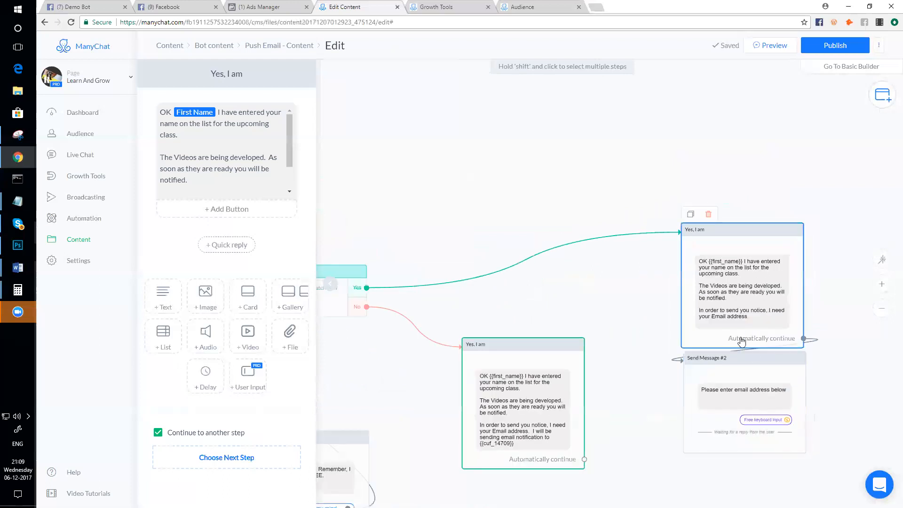
scroll(494, 246, "down", 2)
scroll(605, 282, "left", 3)
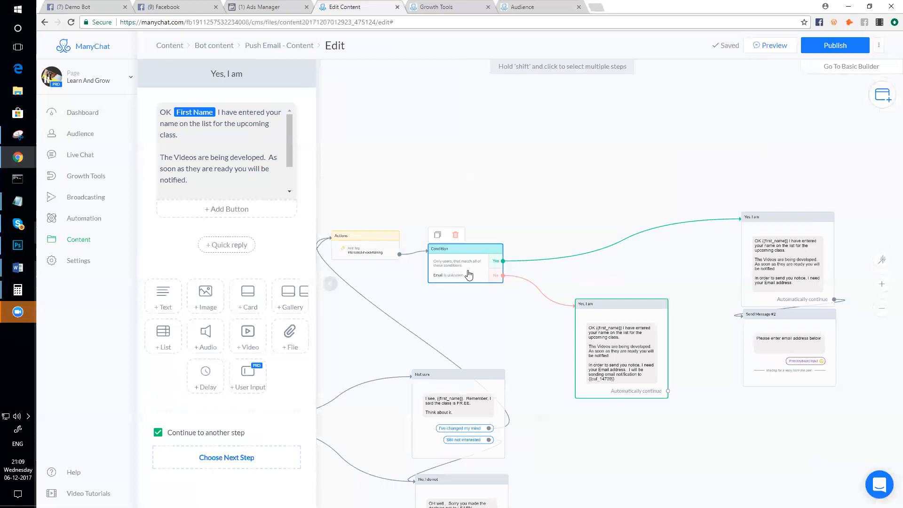
scroll(616, 377, "up", 4)
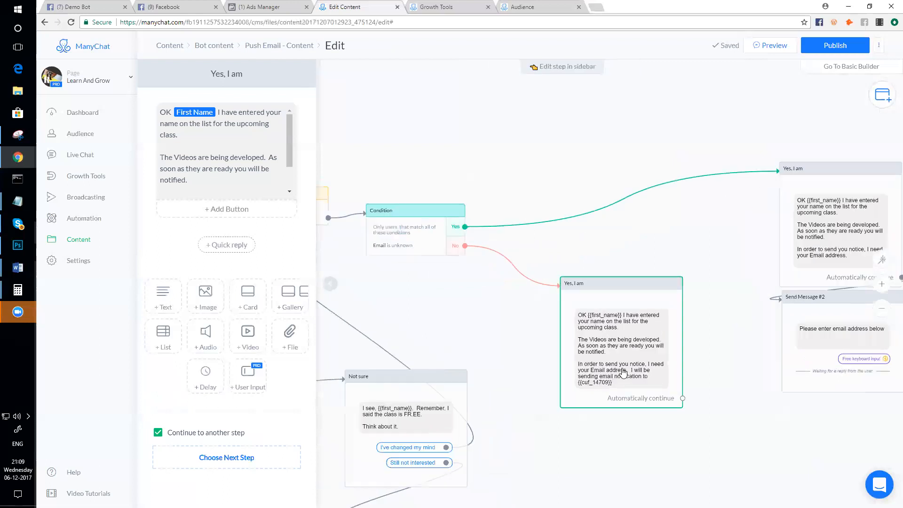
scroll(613, 385, "down", 3)
- Tidy the line breaks at the end of the lower Yes, I am message
left_click(240, 197)
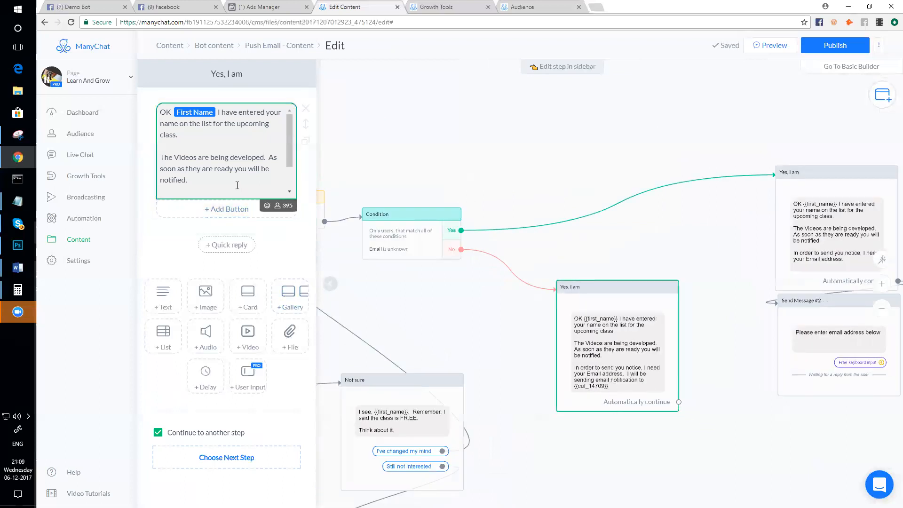
key("Return")
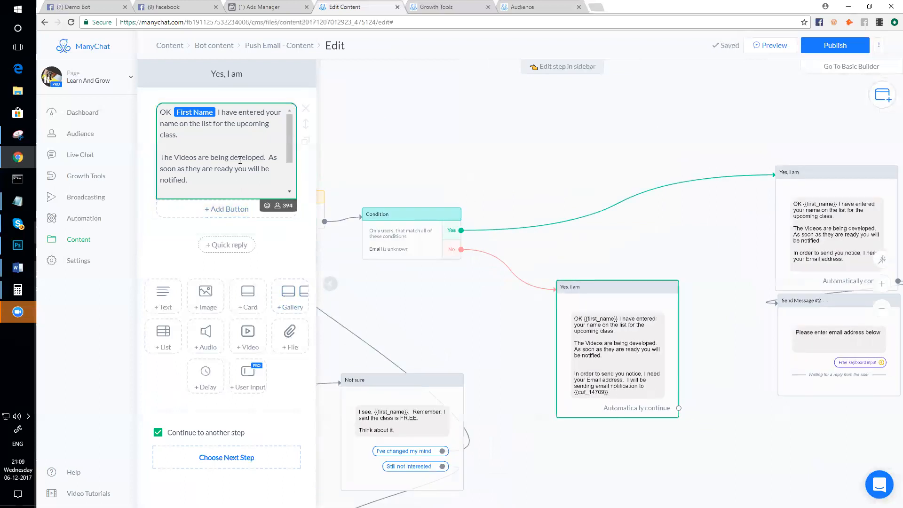
key("Delete")
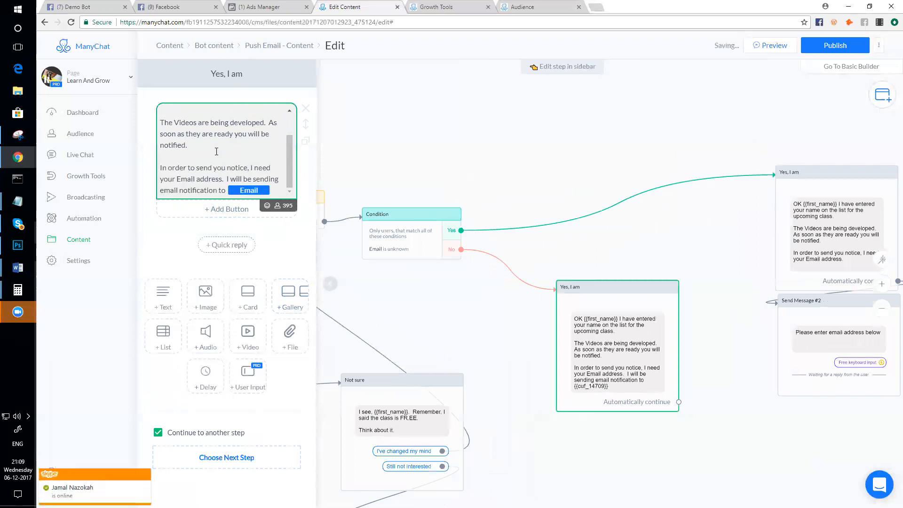
scroll(216, 151, "up", 2)
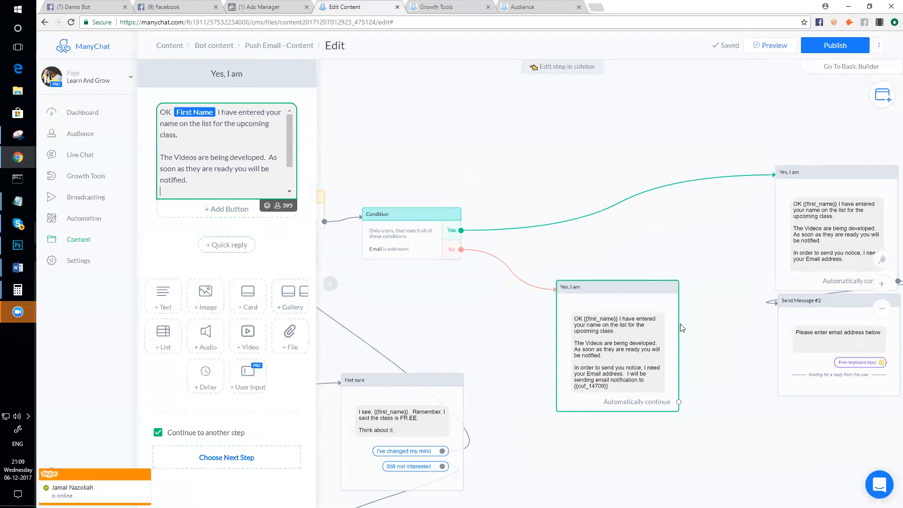
scroll(230, 159, "down", 2)
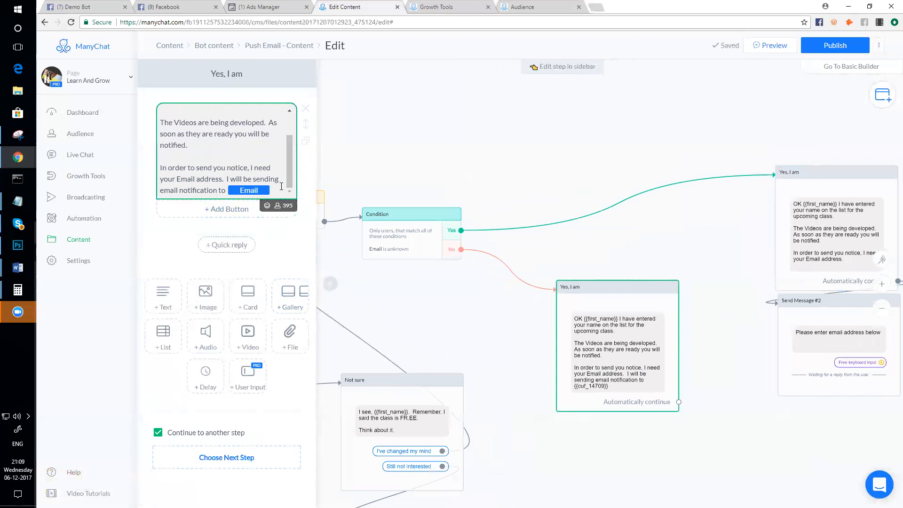
key("Return")
key("Return")
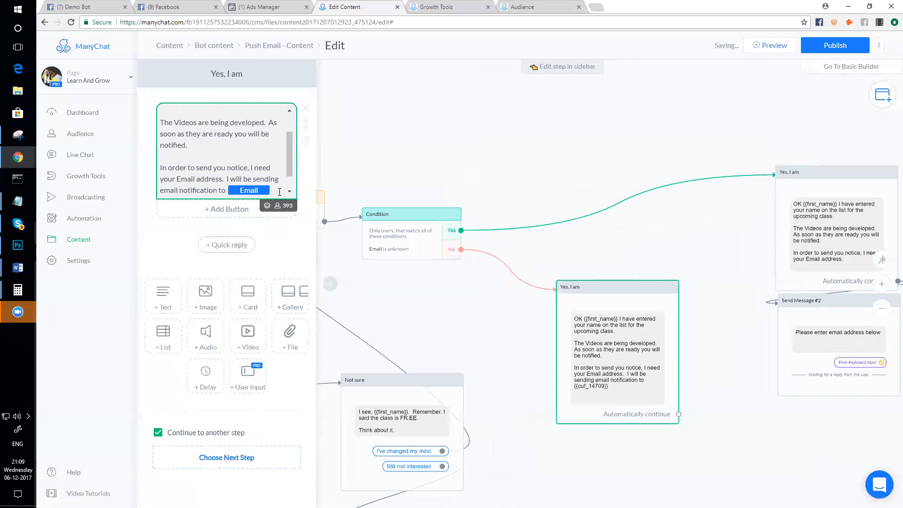
scroll(215, 177, "down", 1)
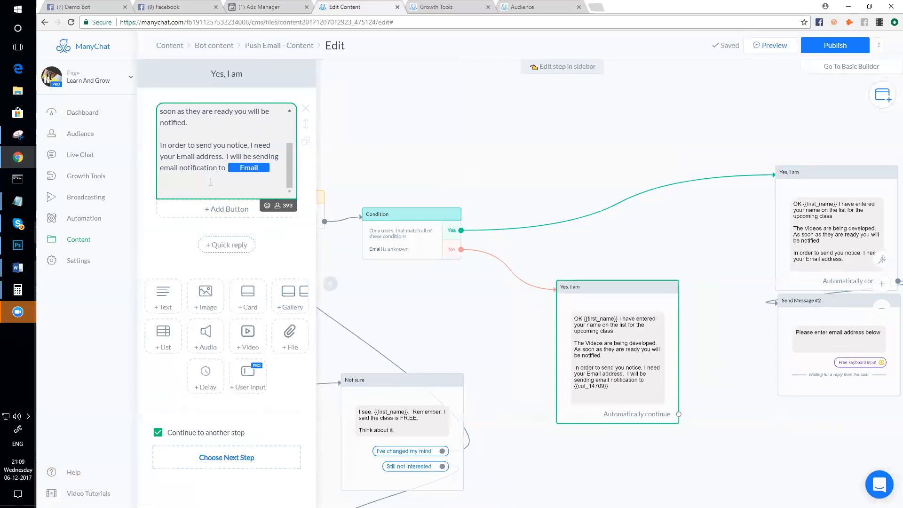
- Append 'Is this a valid email for you?', correcting 'vaild', and add a quick reply
type("Is this a vaild email for you?")
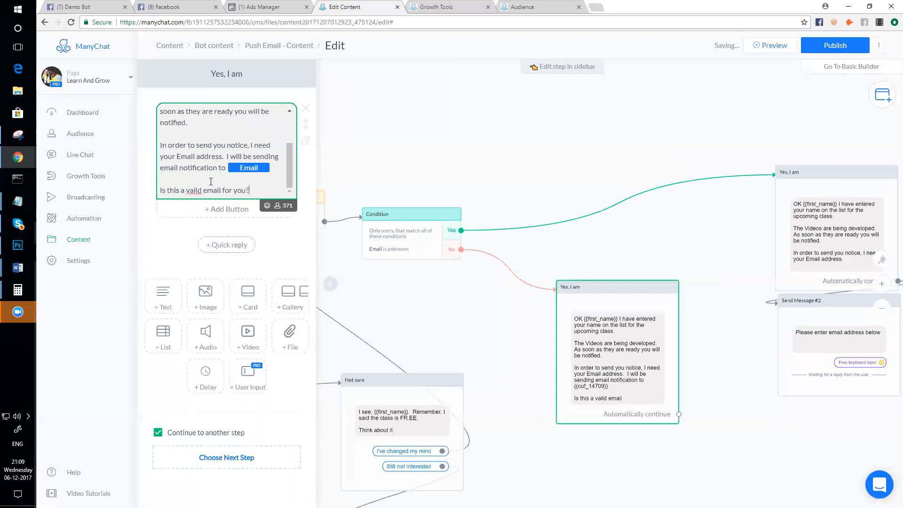
right_click(195, 192)
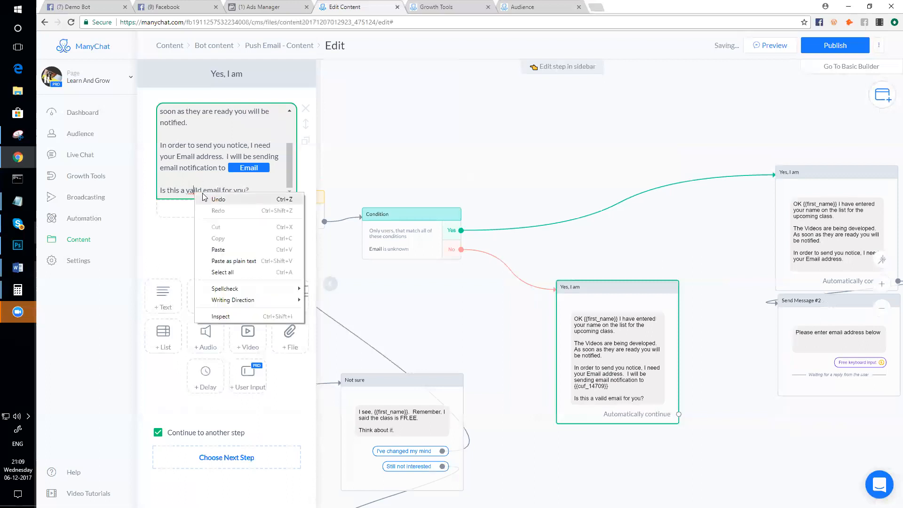
left_click(193, 190)
right_click(191, 187)
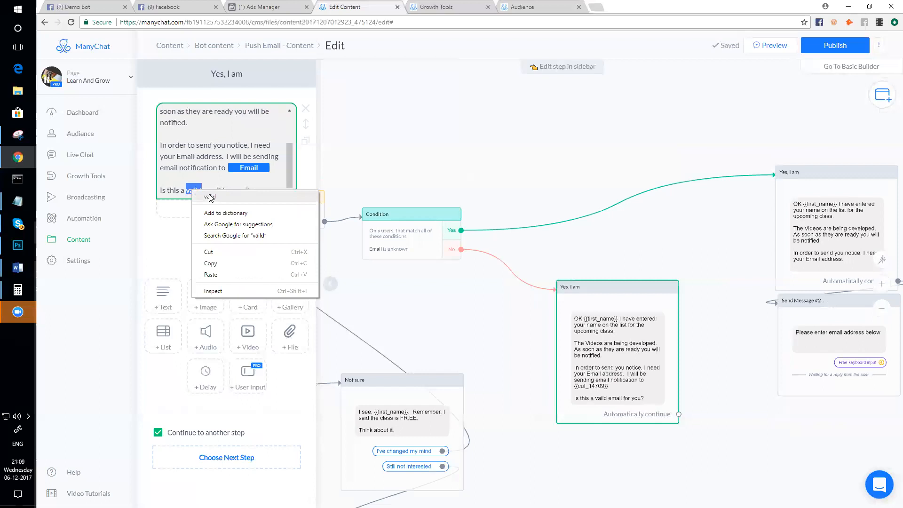
left_click(209, 198)
left_click(231, 245)
- Create the Yes and No quick replies on the message
type("Yes")
left_click(225, 262)
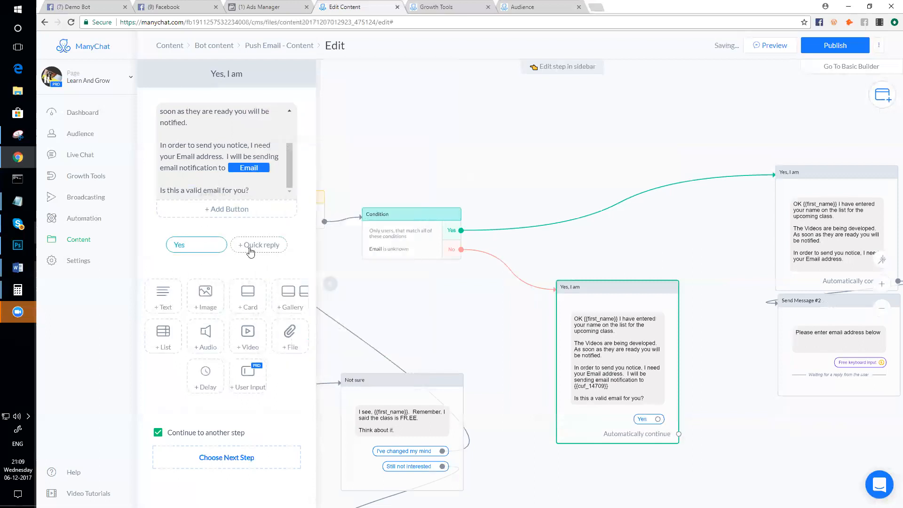
left_click(251, 248)
type("No")
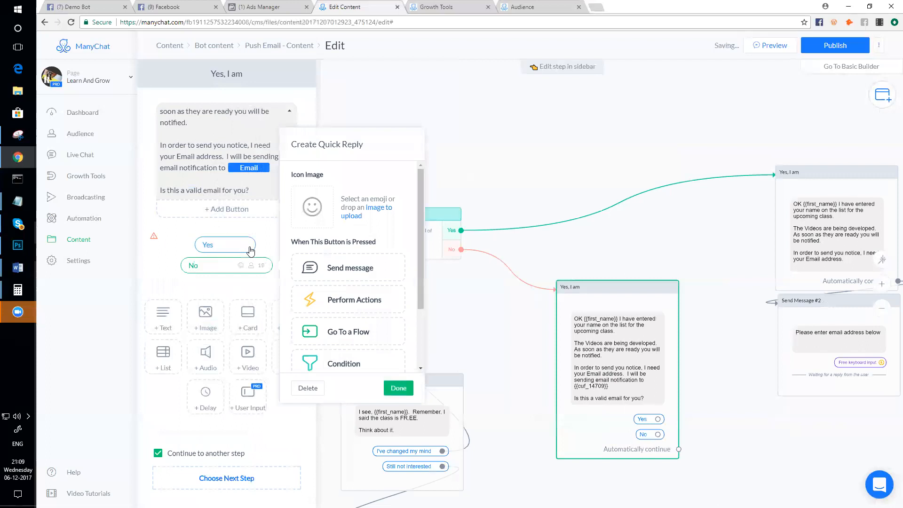
left_click(226, 288)
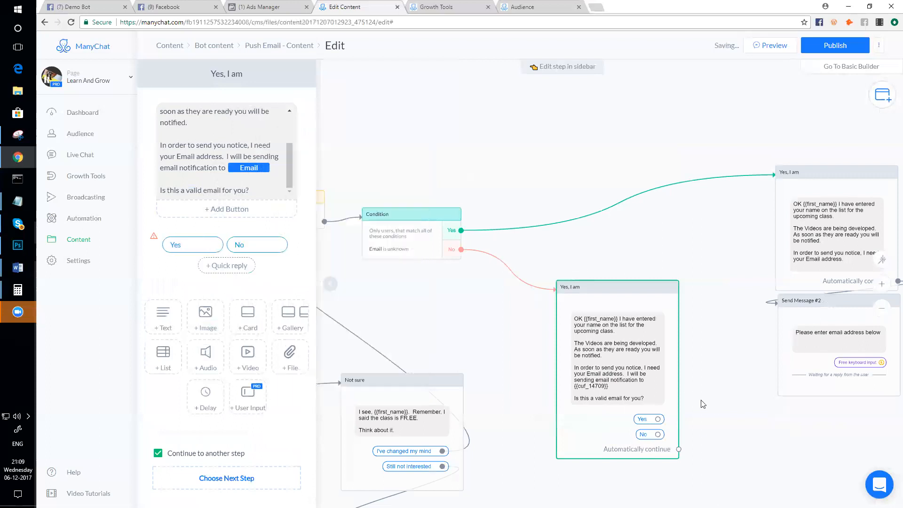
- Route No to Send Message #2 and Yes to Actions #5, moving Actions #5 lower
left_click(559, 353)
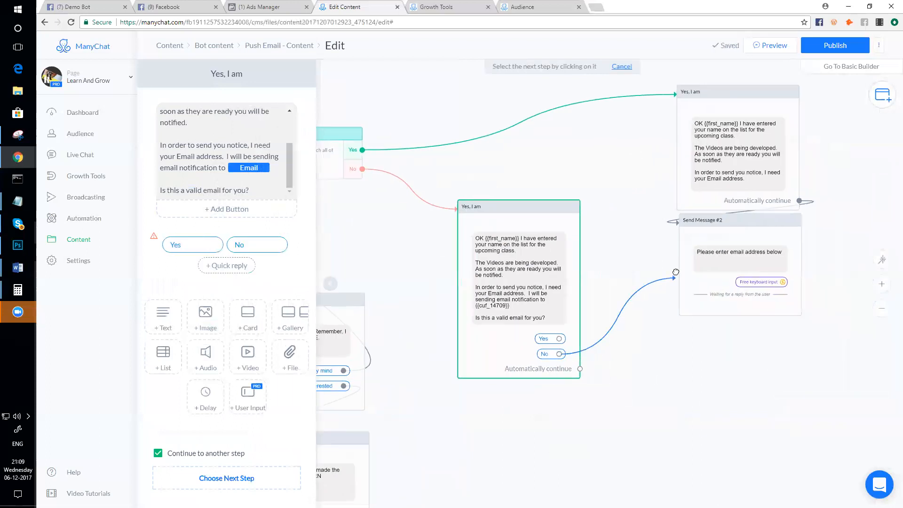
left_click(681, 236)
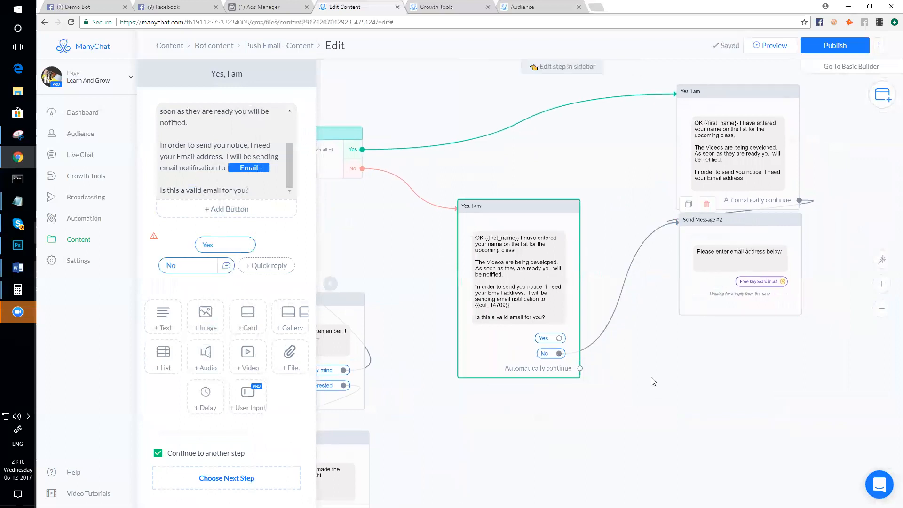
scroll(706, 360, "down", 3)
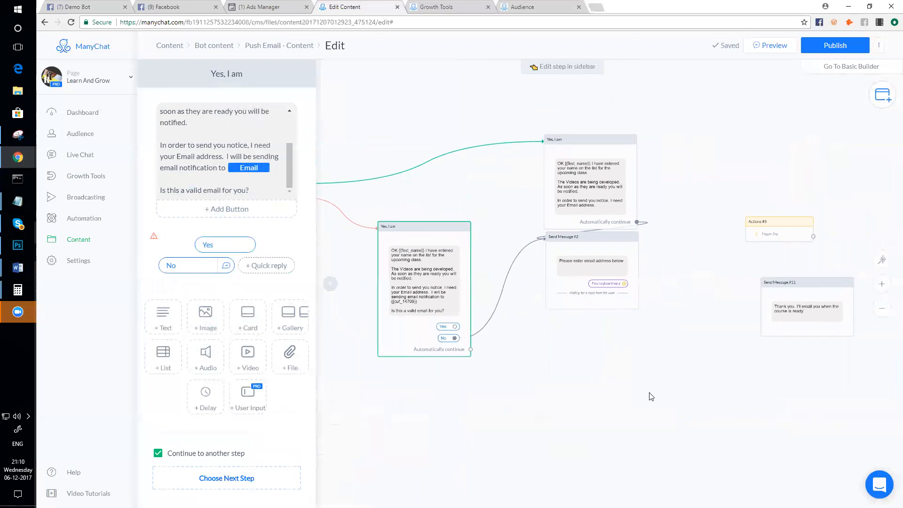
left_click(455, 327)
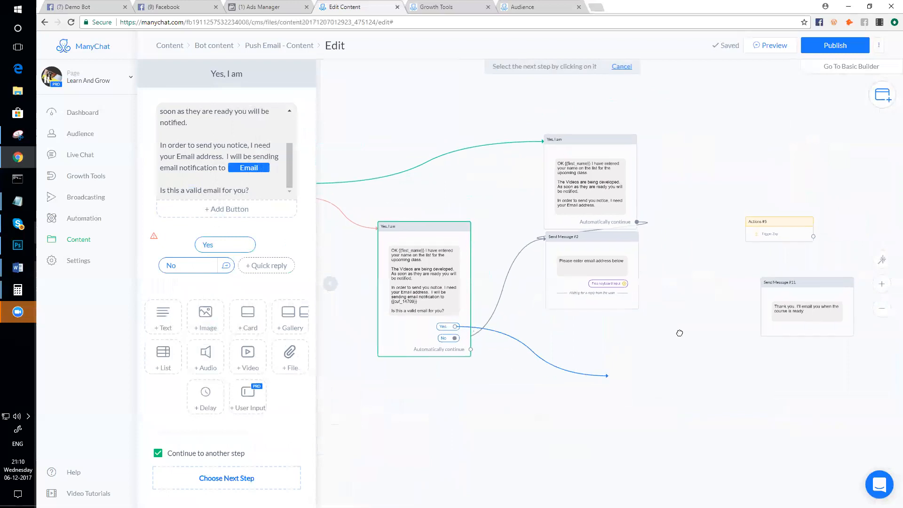
left_click(751, 228)
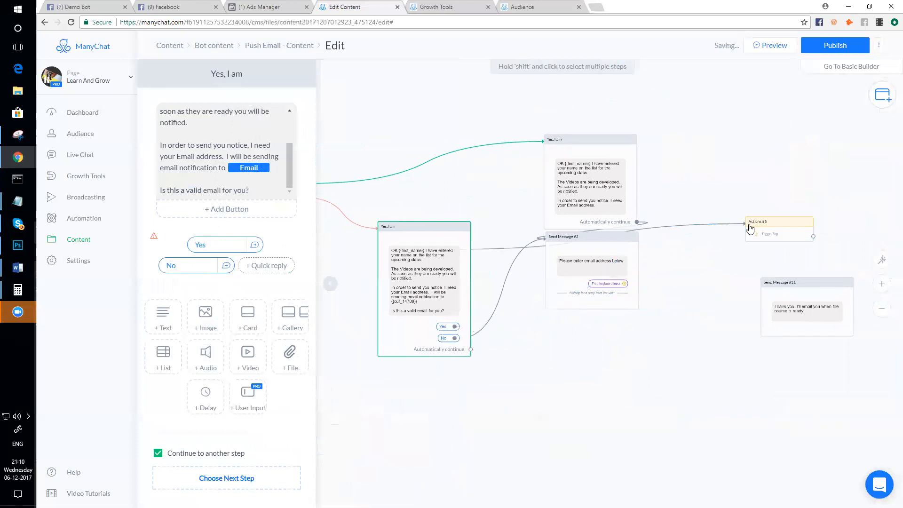
left_click_drag(775, 231, 673, 378)
- Enable Continue to another step on Send Message #2, linking it to Actions #5, then Send Message #11
left_click(606, 304)
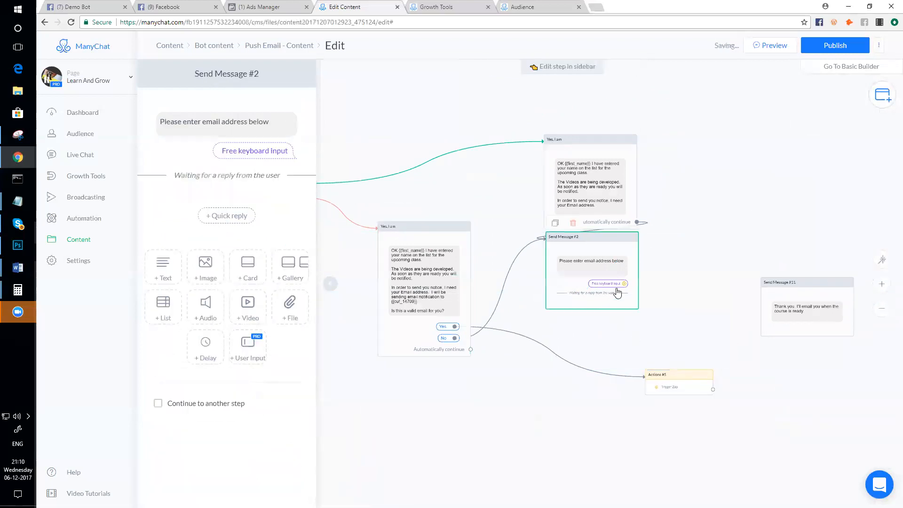
left_click(158, 403)
left_click(639, 302)
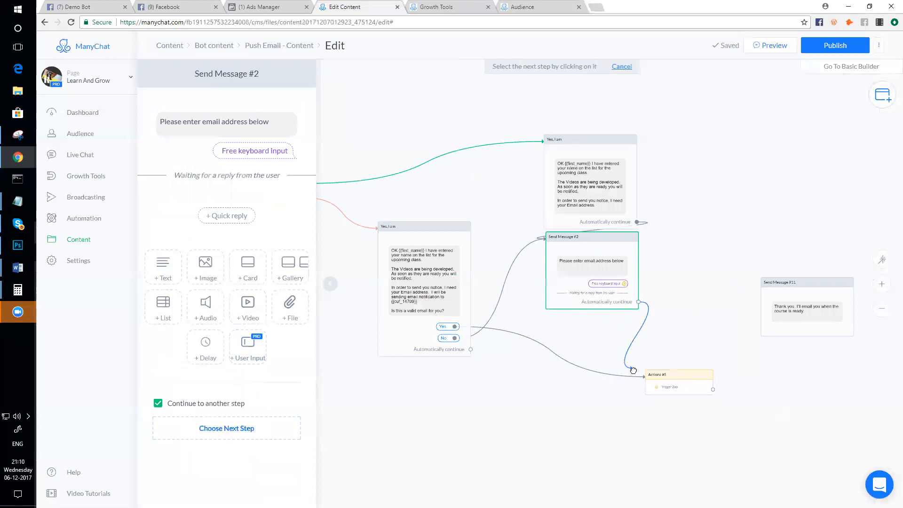
left_click(655, 382)
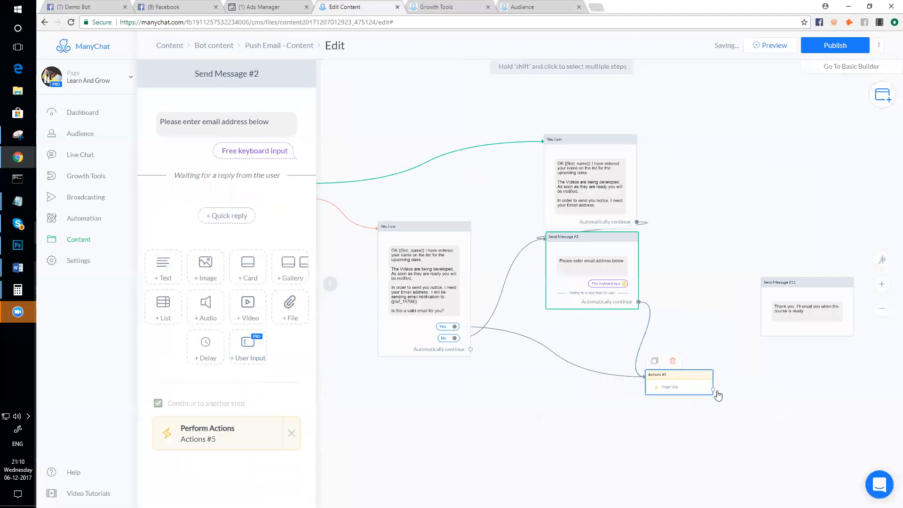
left_click(714, 391)
left_click(783, 298)
left_click_drag(795, 286, 784, 411)
scroll(542, 419, "down", 3)
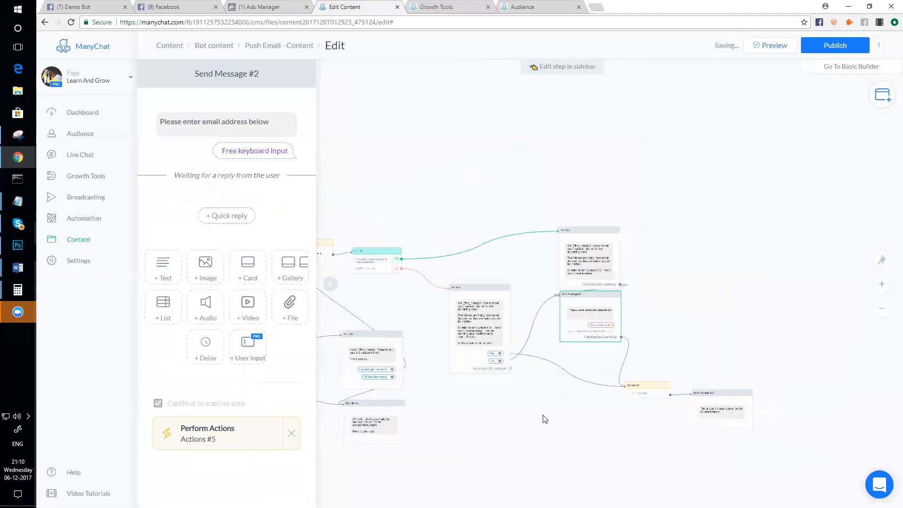
left_click_drag(547, 392, 556, 407)
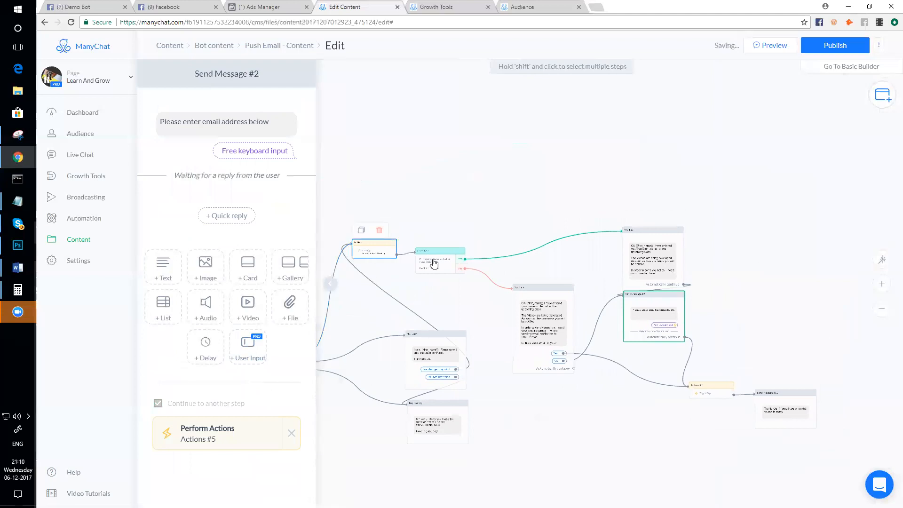
scroll(435, 262, "up", 1)
mouse_move(434, 272)
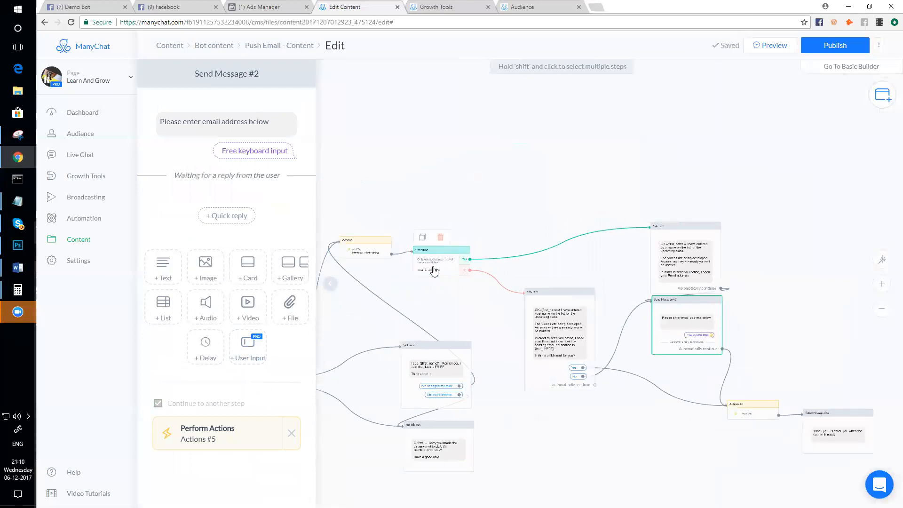
scroll(673, 294, "down", 2)
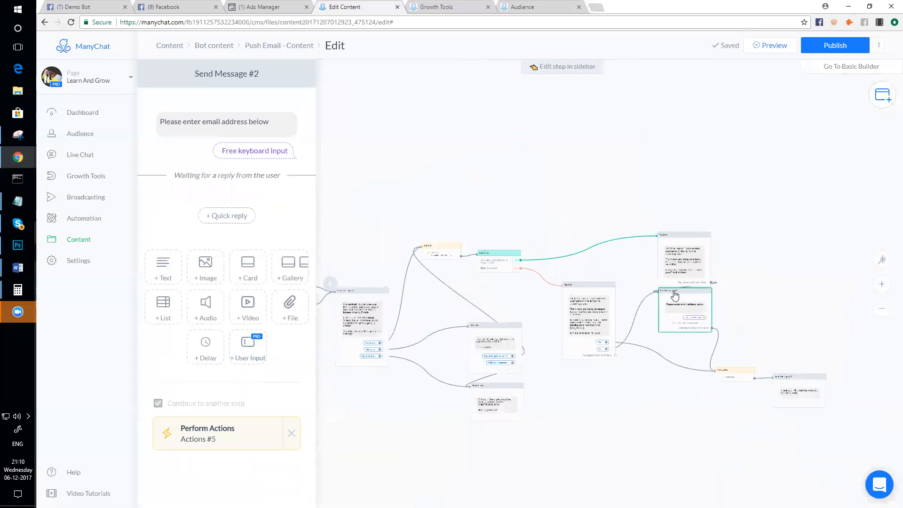
scroll(683, 309, "up", 1)
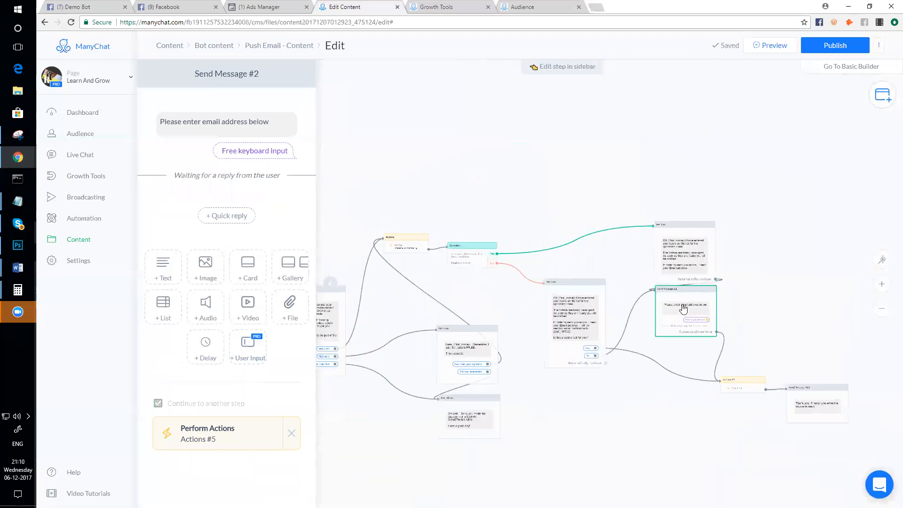
scroll(560, 348, "up", 3)
mouse_move(563, 347)
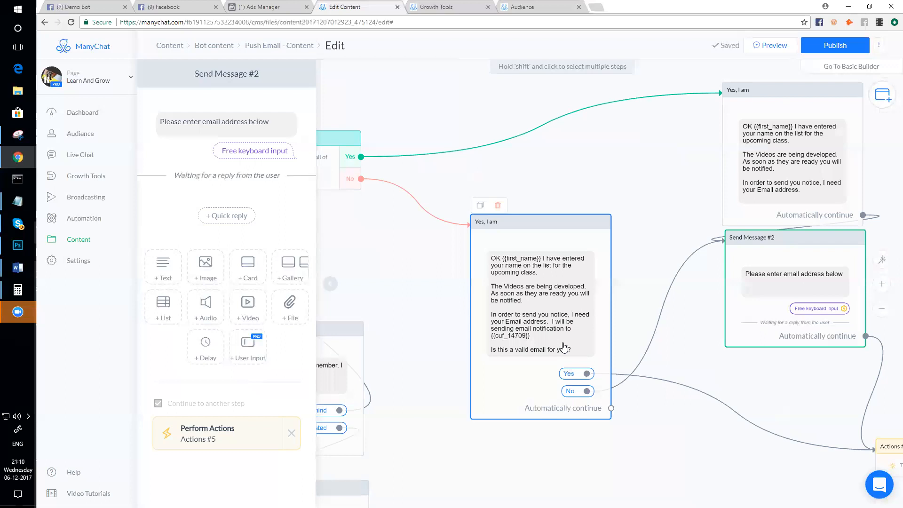
scroll(758, 433, "down", 2)
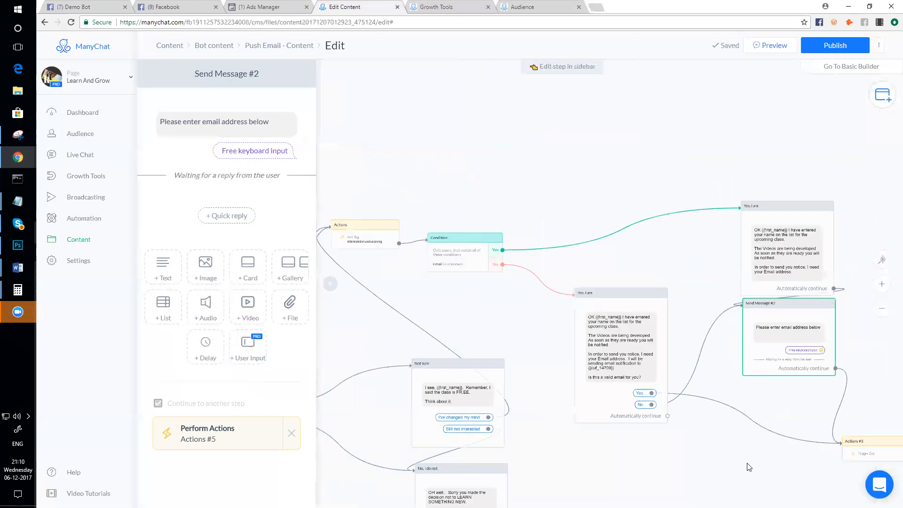
mouse_move(784, 405)
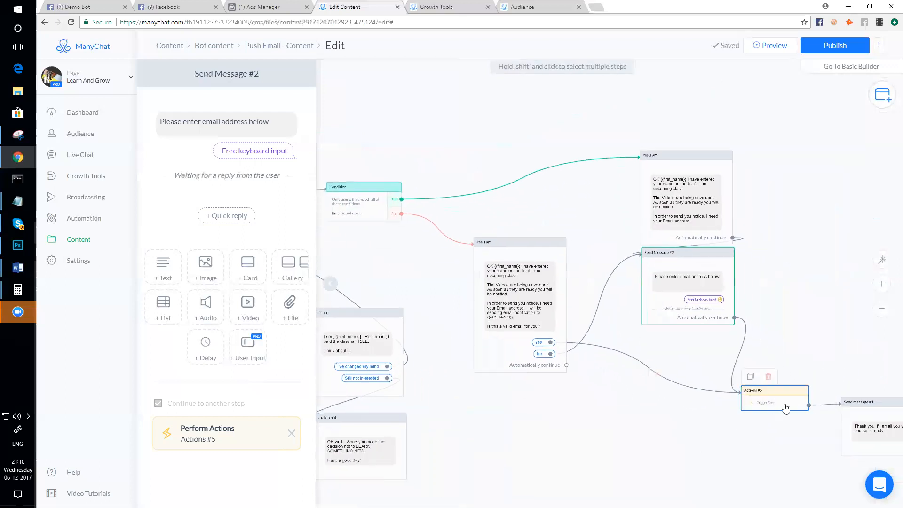
scroll(789, 410, "up", 2)
scroll(741, 309, "down", 2)
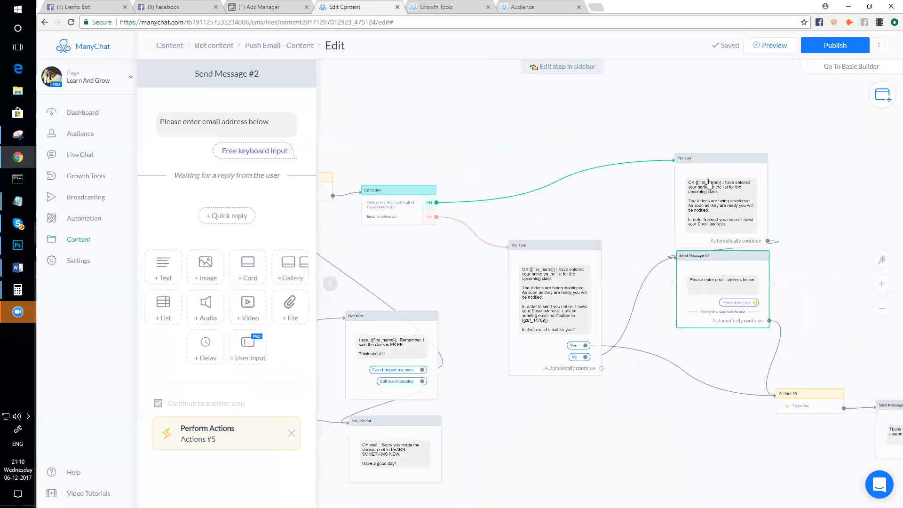
scroll(598, 384, "up", 3)
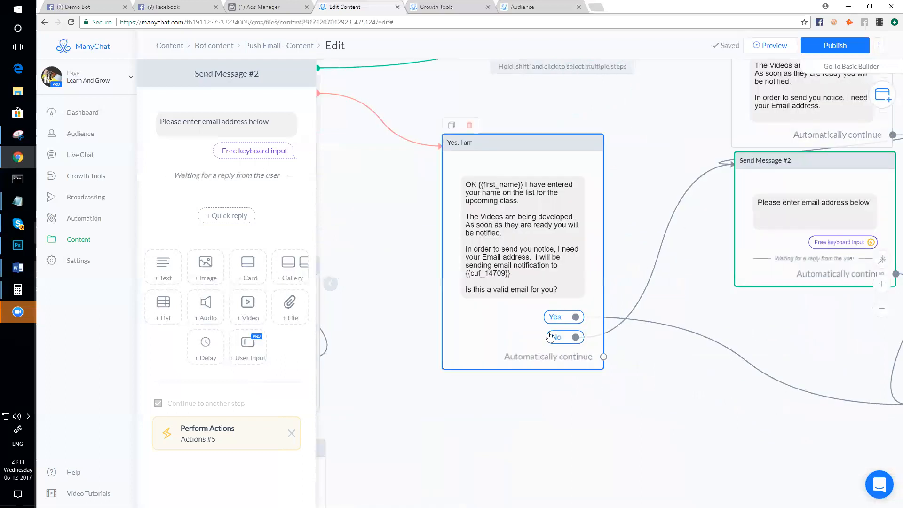
scroll(663, 386, "down", 3)
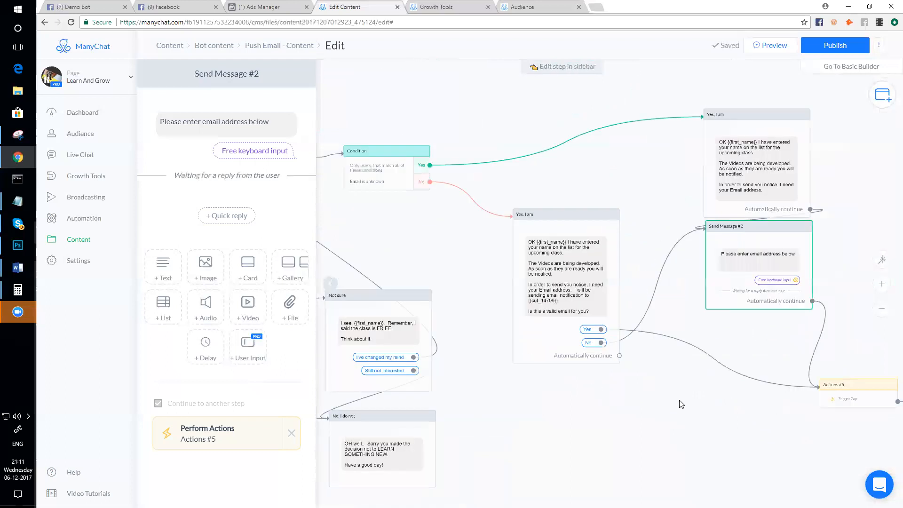
scroll(671, 287, "up", 4)
scroll(694, 282, "down", 3)
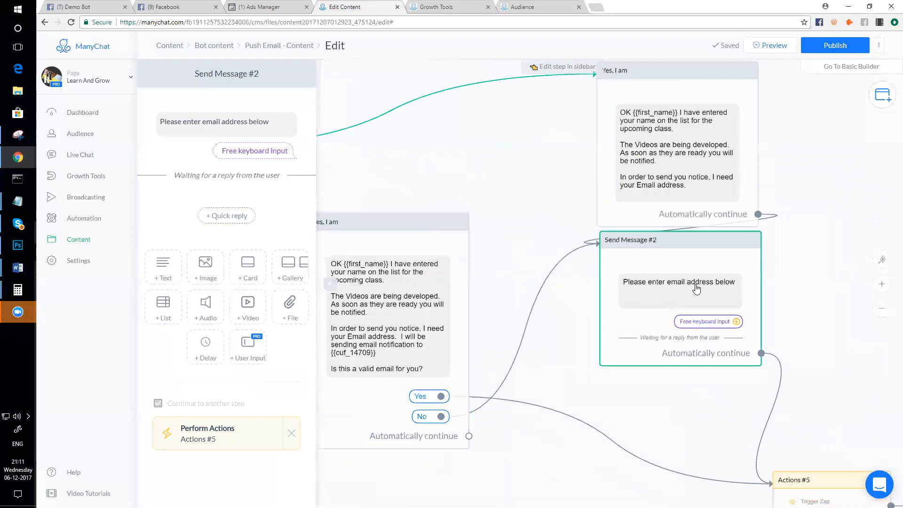
scroll(697, 288, "down", 1)
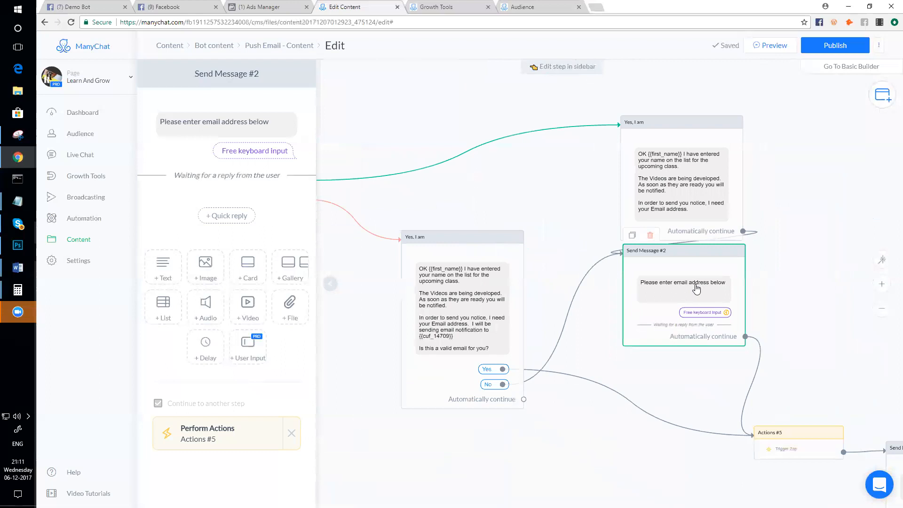
left_click(477, 308)
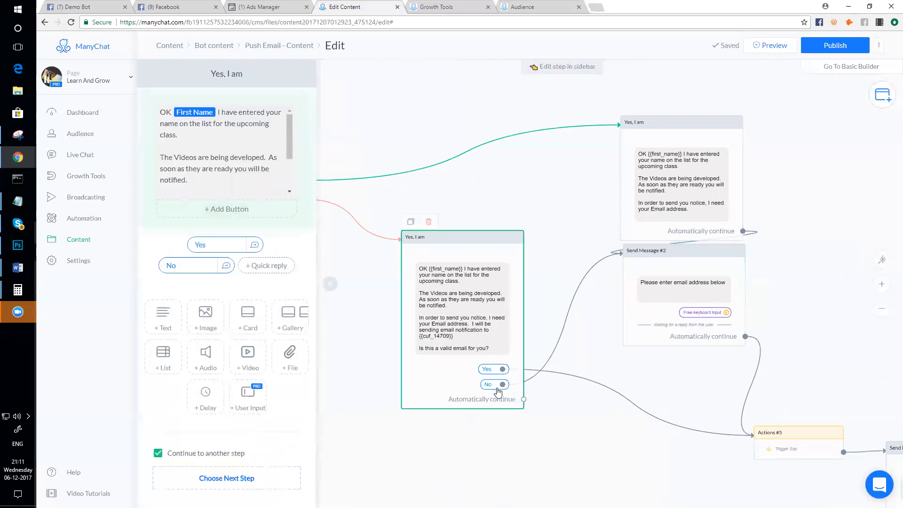
left_click(649, 193)
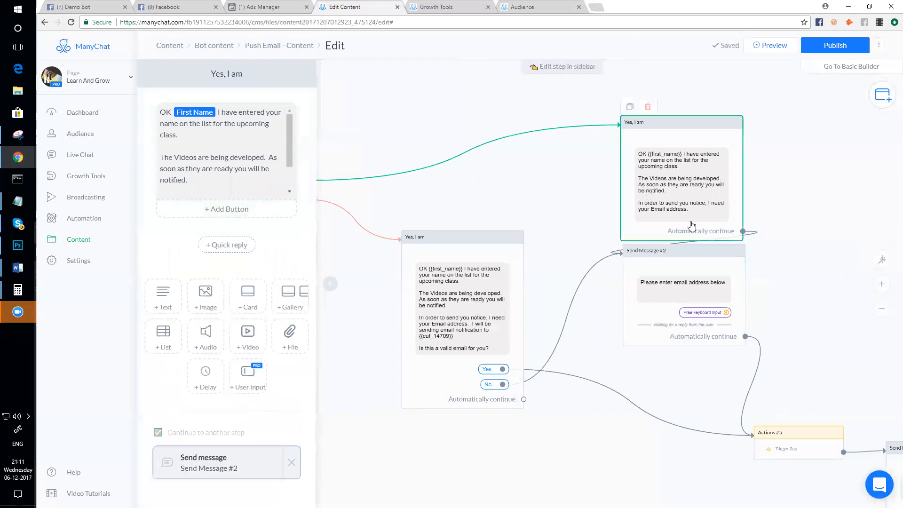
scroll(677, 254, "down", 2)
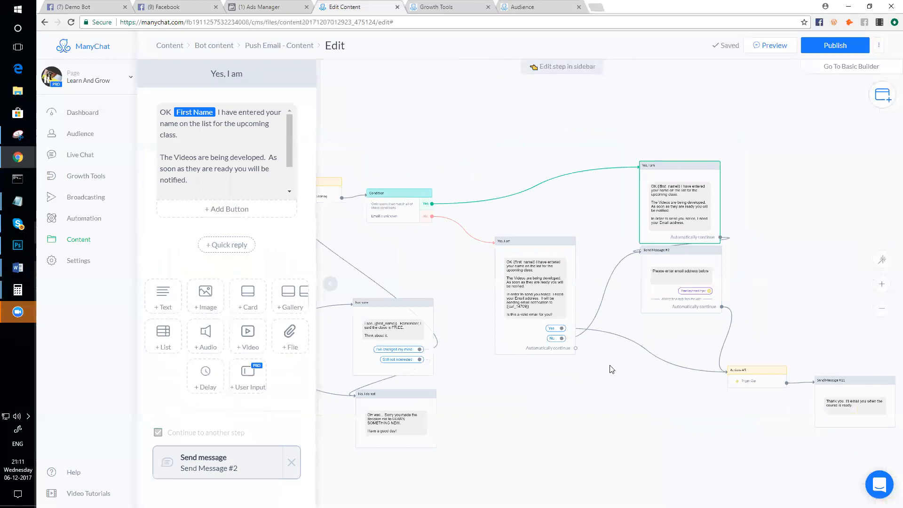
scroll(663, 275, "up", 2)
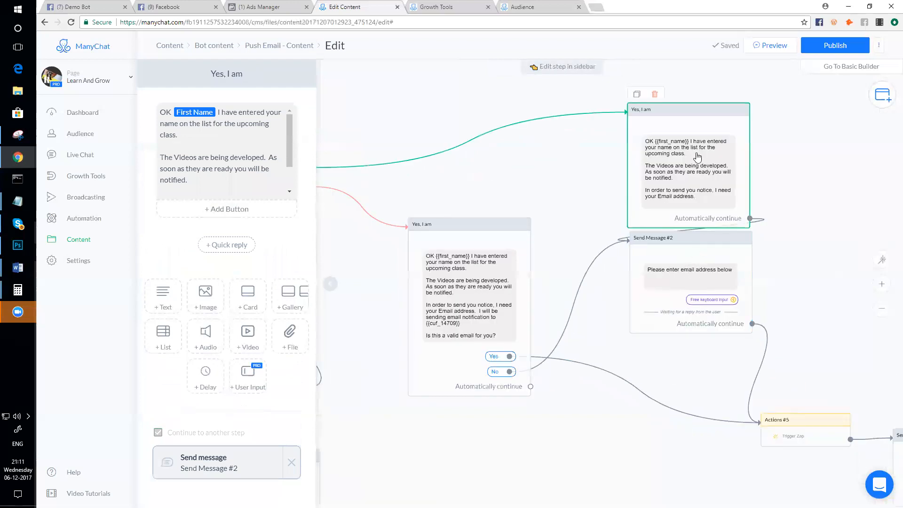
scroll(685, 190, "down", 3)
left_click_drag(654, 401, 738, 399)
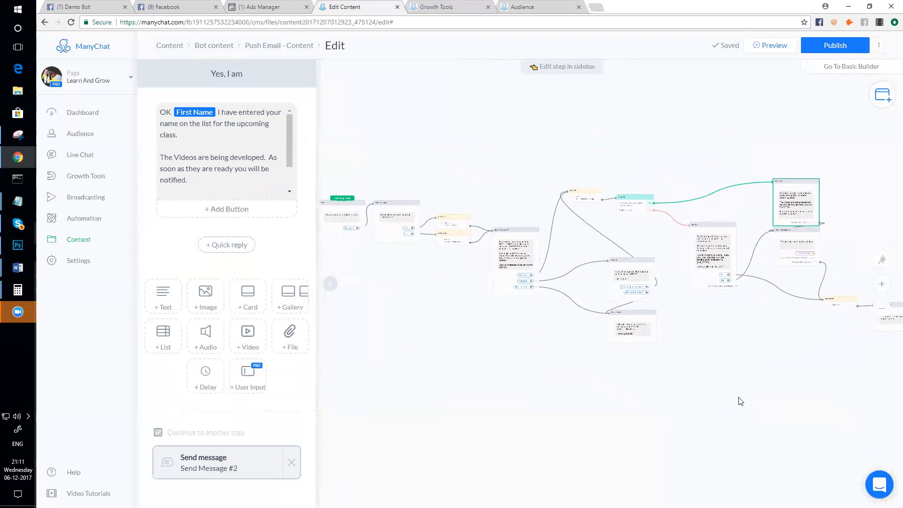
left_click_drag(579, 399, 749, 393)
scroll(761, 409, "down", 1)
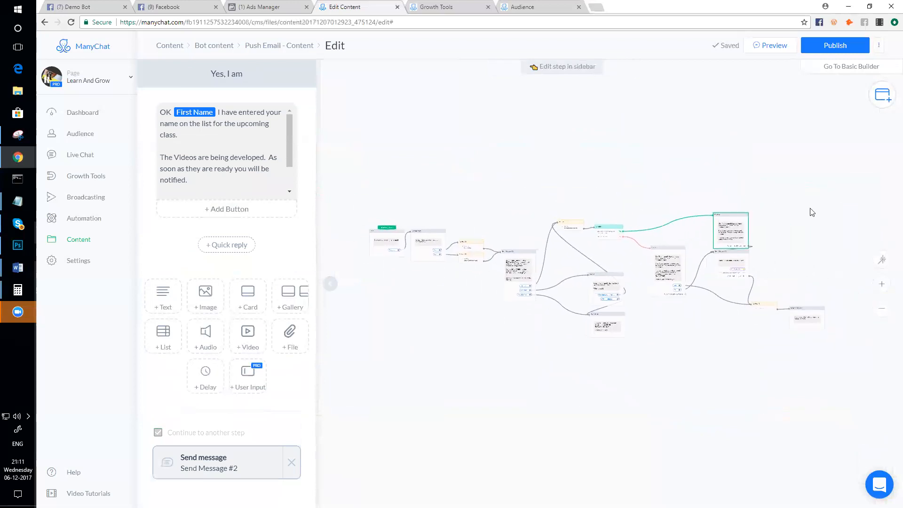
- Add a Perform Actions step, Actions #2, positioned beside the Post step
left_click(878, 96)
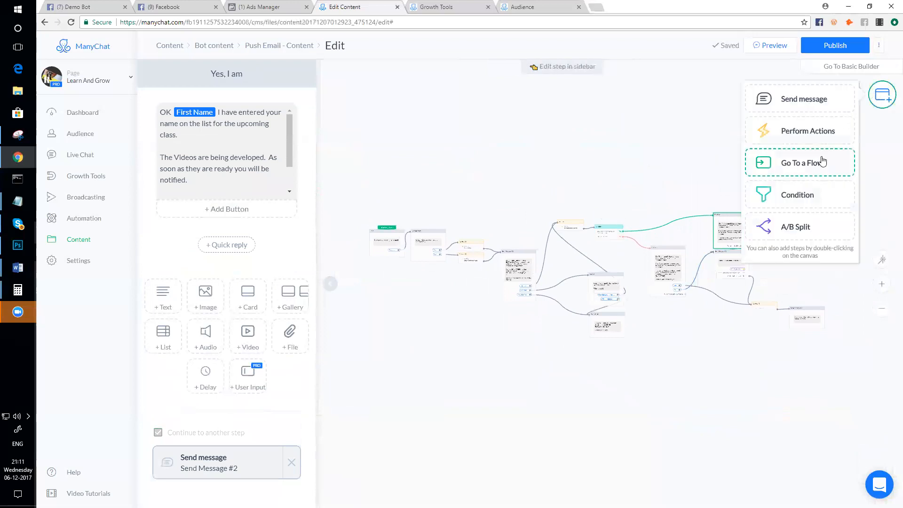
left_click(814, 131)
left_click_drag(528, 303, 350, 280)
scroll(470, 324, "down", 2)
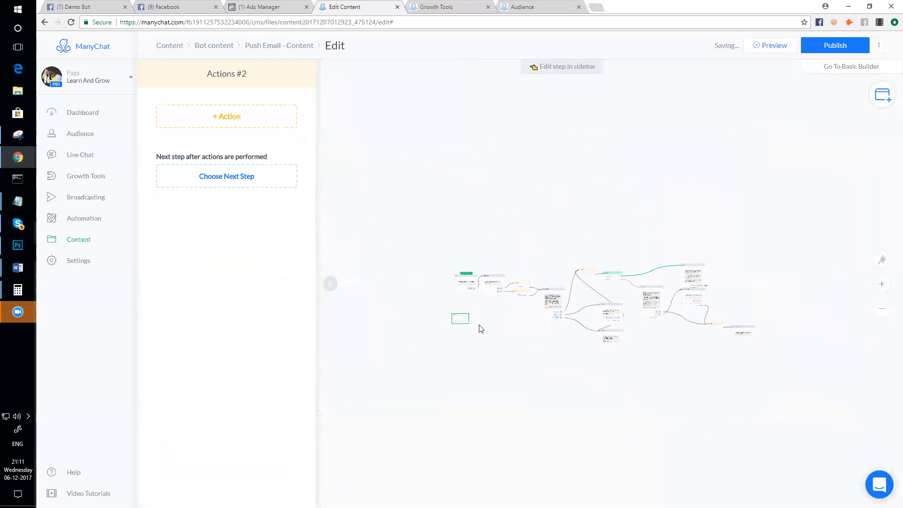
scroll(464, 323, "up", 5)
left_click_drag(429, 296, 360, 156)
scroll(424, 265, "up", 3)
scroll(425, 269, "down", 4)
left_click_drag(425, 279, 525, 361)
scroll(455, 268, "up", 3)
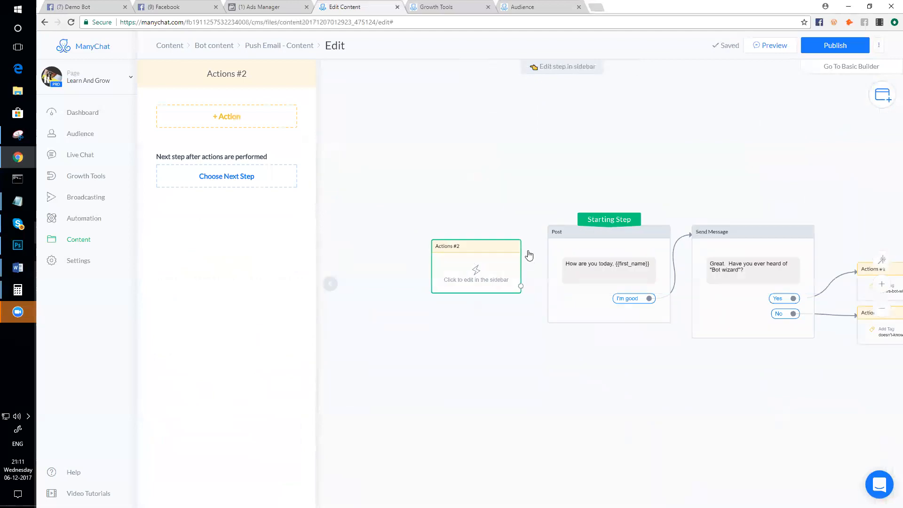
- Set Actions #2 as the starting step and link it to Post
left_click_drag(607, 220, 502, 242)
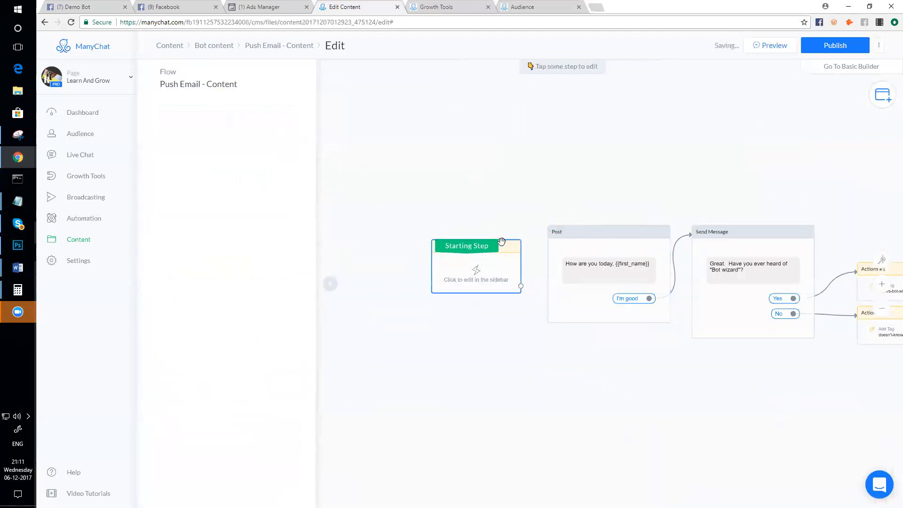
left_click(503, 272)
left_click(554, 242)
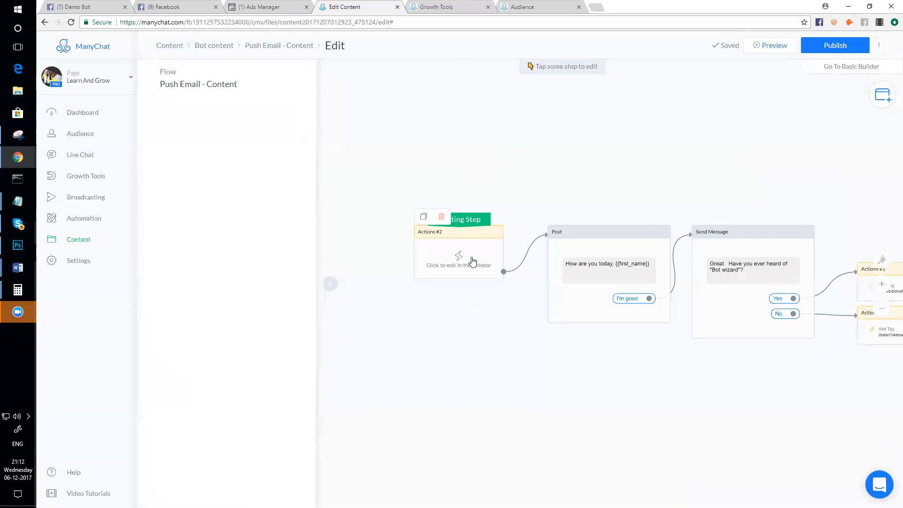
- Give Actions #2 an Add Tag action with the newly created tag 'sent-push-email-flow'
scroll(466, 273, "up", 2)
scroll(465, 249, "down", 2)
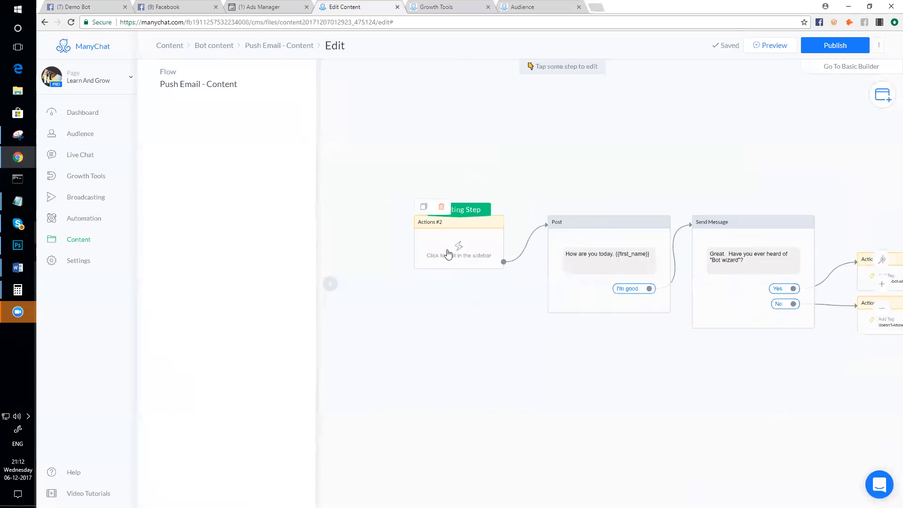
left_click(452, 248)
left_click(244, 124)
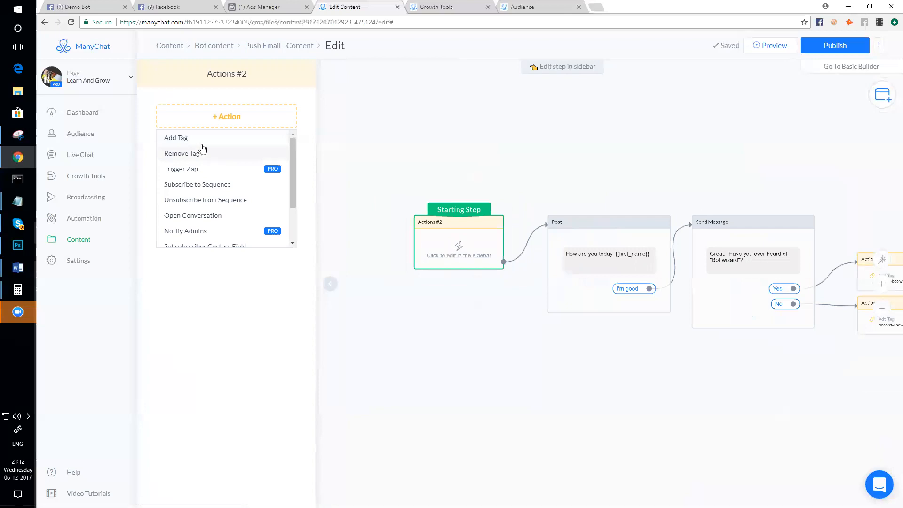
left_click(198, 138)
left_click(219, 130)
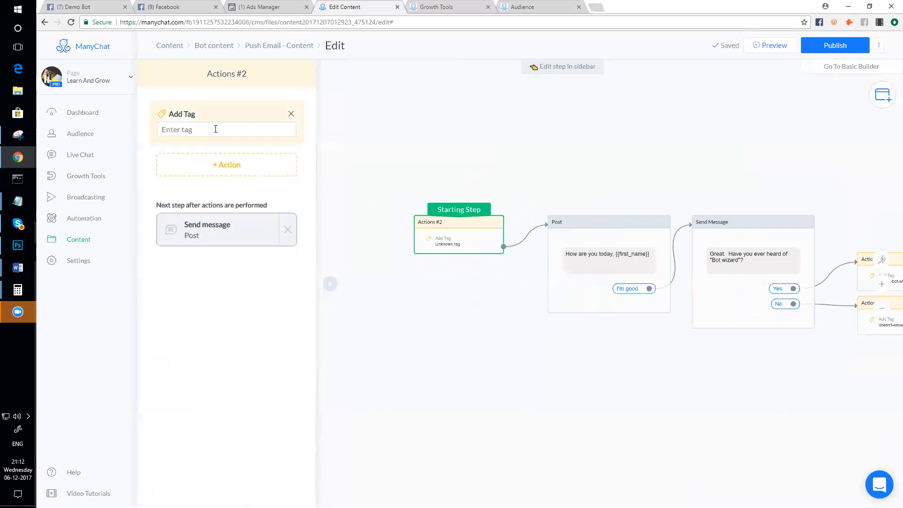
type("sent-pus")
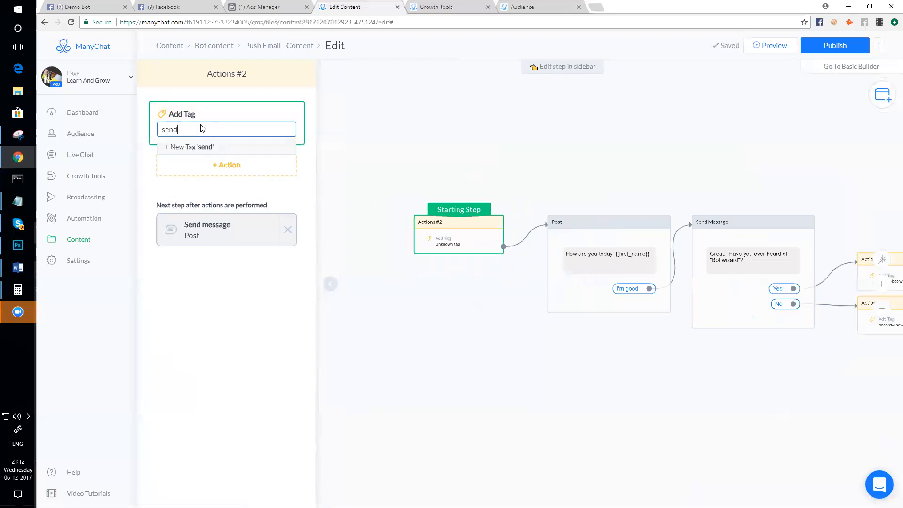
type("h-email-flow")
left_click(214, 146)
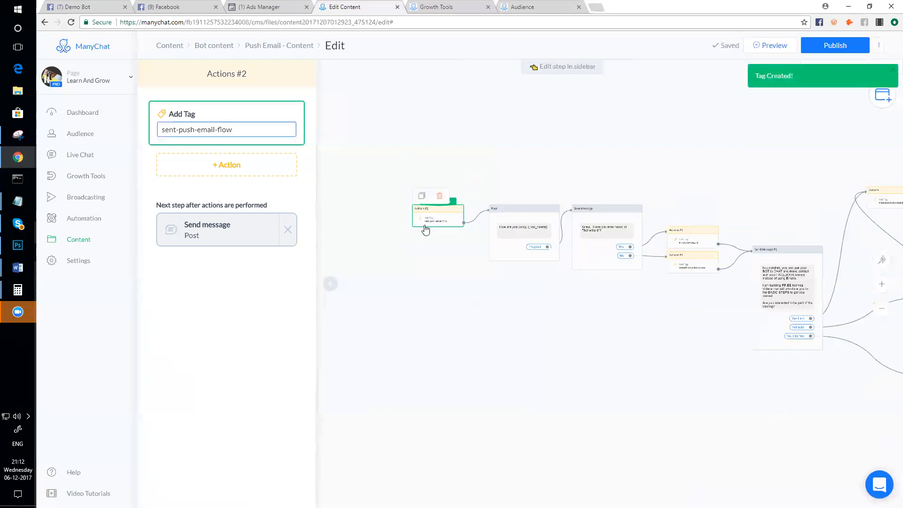
scroll(486, 266, "down", 2)
scroll(460, 238, "up", 3)
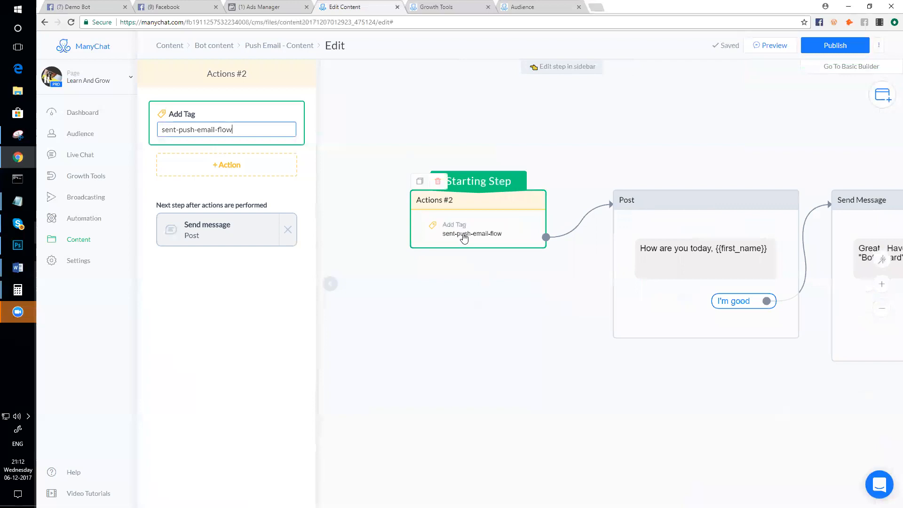
scroll(464, 237, "up", 1)
scroll(463, 238, "down", 2)
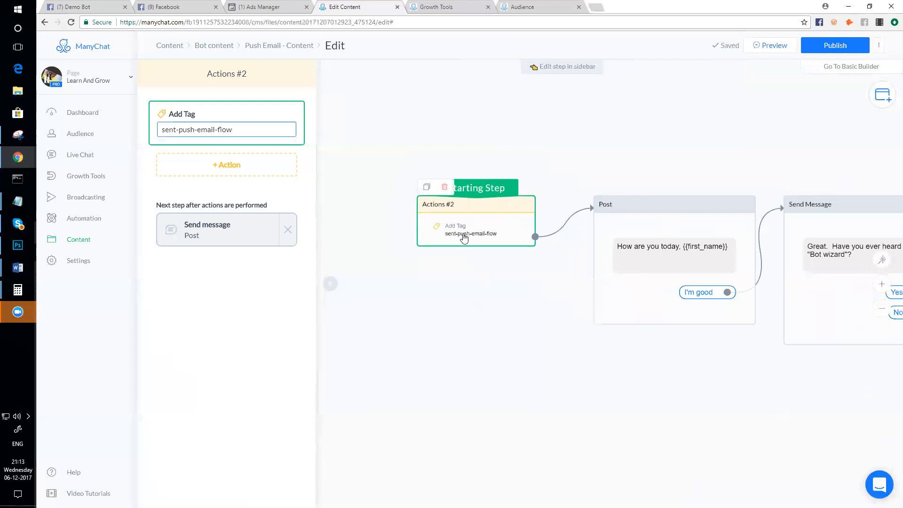
scroll(639, 431, "down", 6)
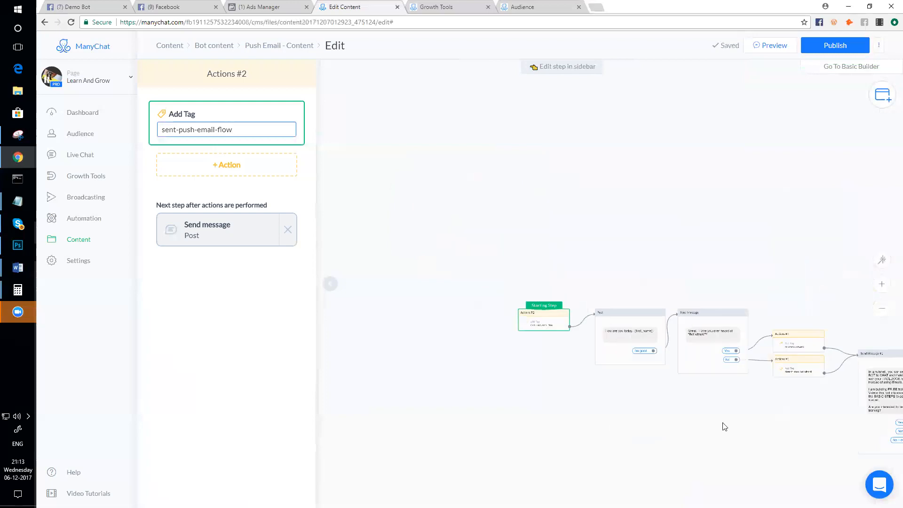
scroll(718, 405, "down", 2)
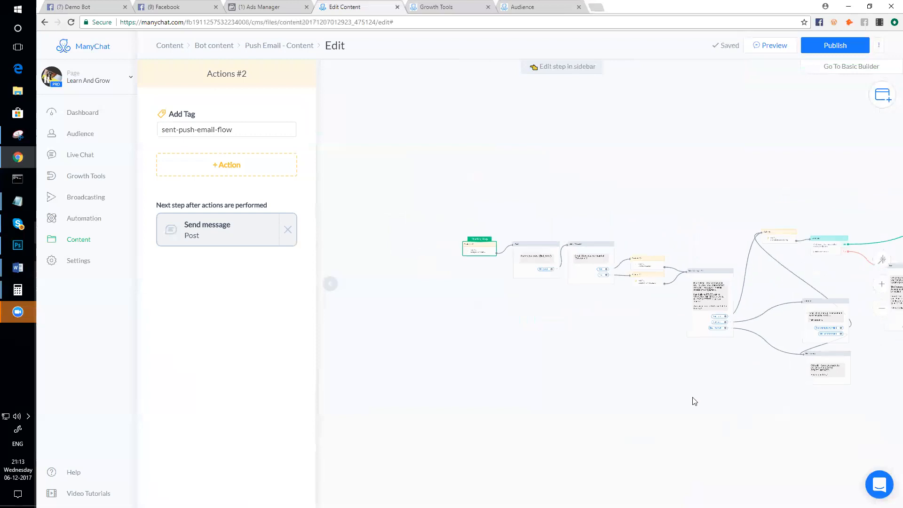
scroll(663, 402, "down", 4)
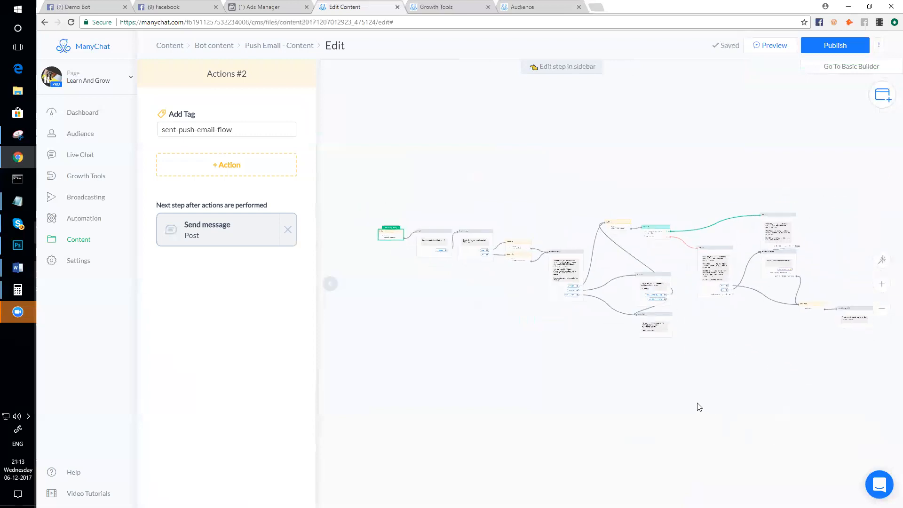
scroll(708, 410, "up", 1)
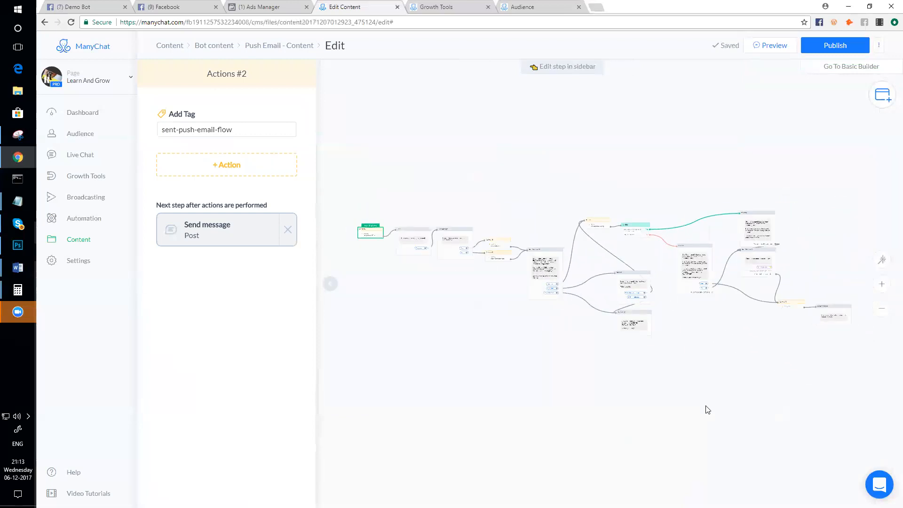
scroll(628, 436, "up", 2)
scroll(652, 261, "up", 5)
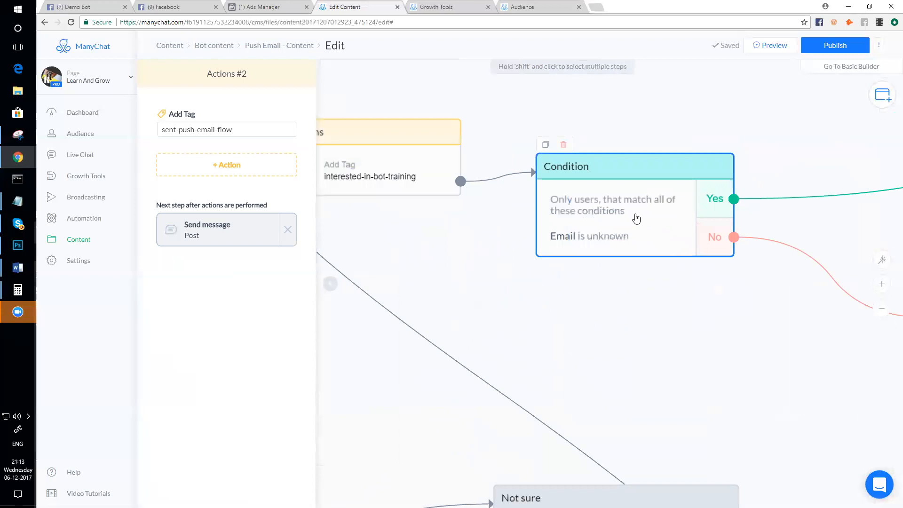
scroll(636, 219, "down", 8)
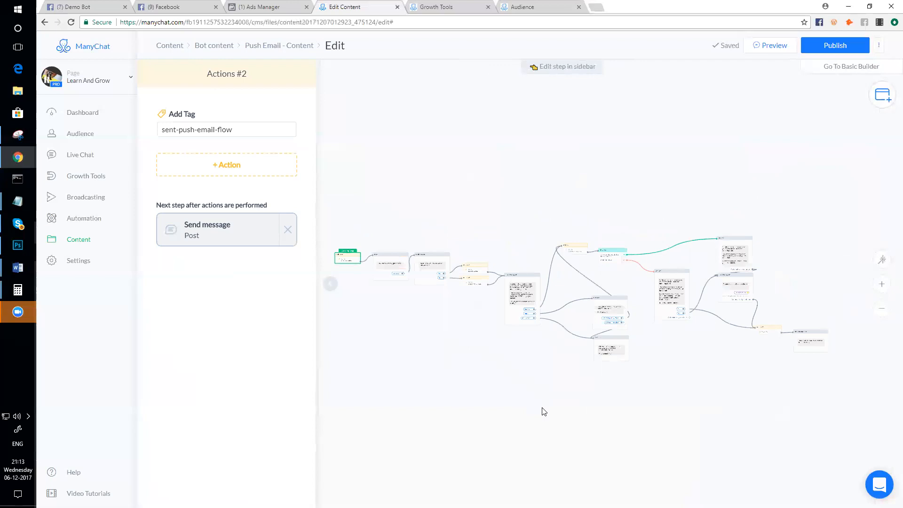
left_click_drag(463, 398, 508, 401)
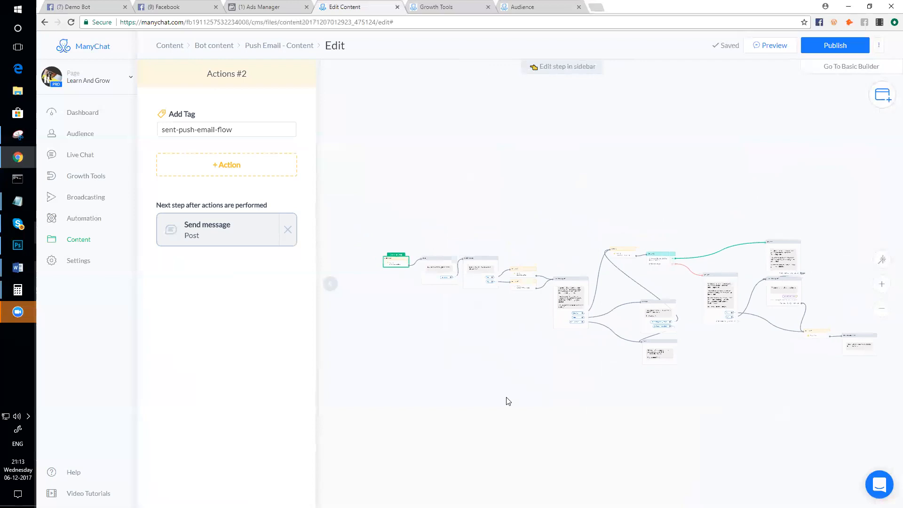
scroll(509, 402, "up", 2)
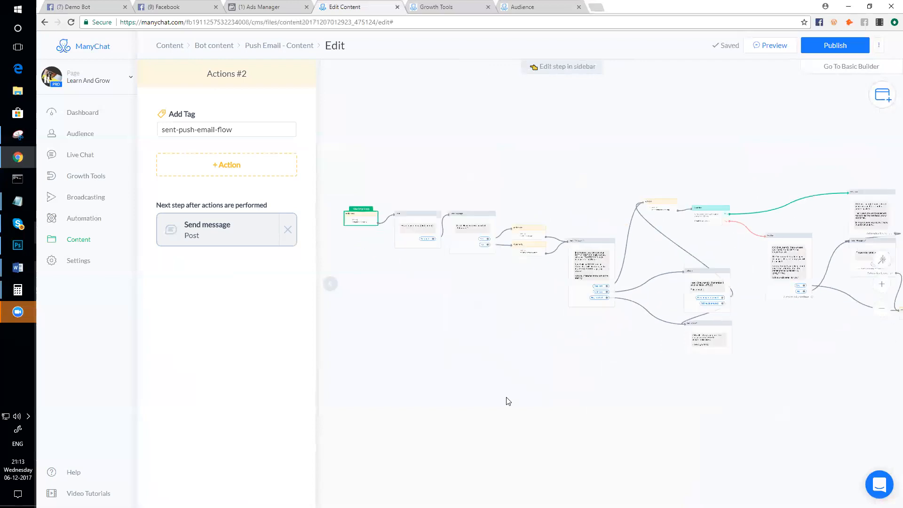
scroll(508, 402, "down", 2)
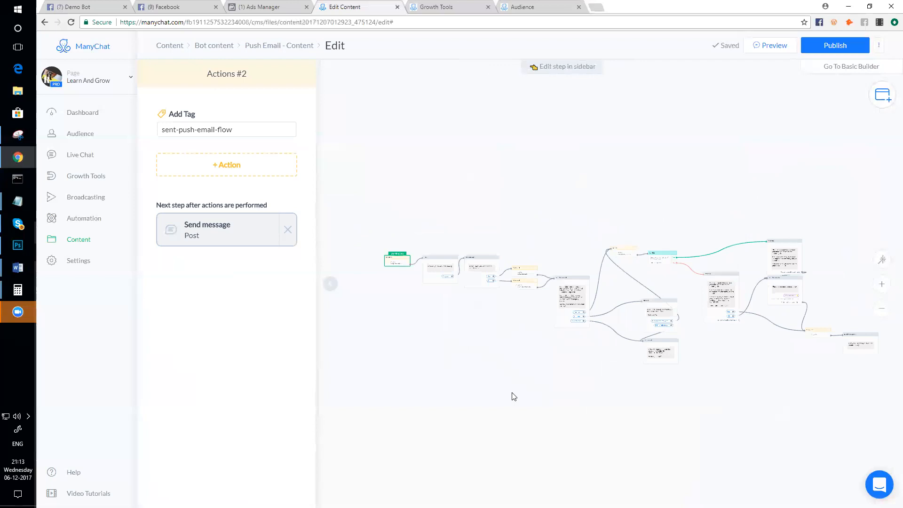
left_click_drag(398, 259, 404, 250)
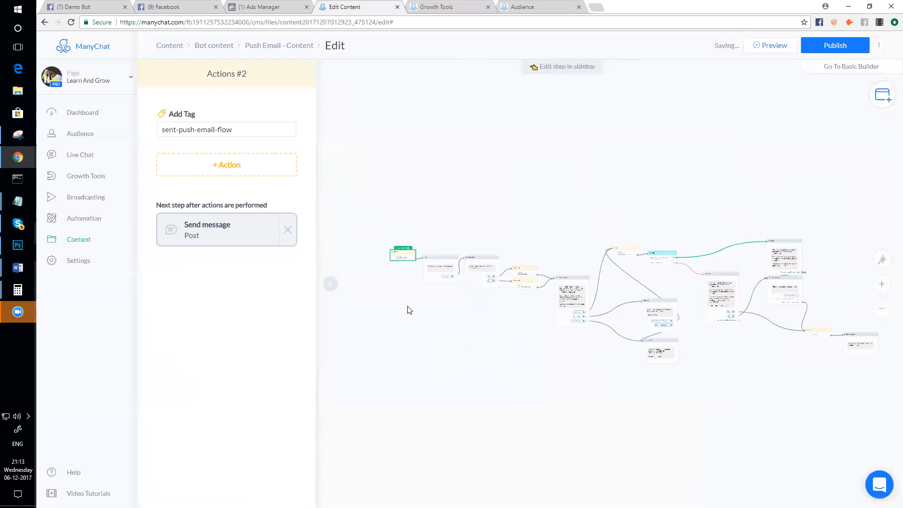
scroll(421, 310, "up", 3)
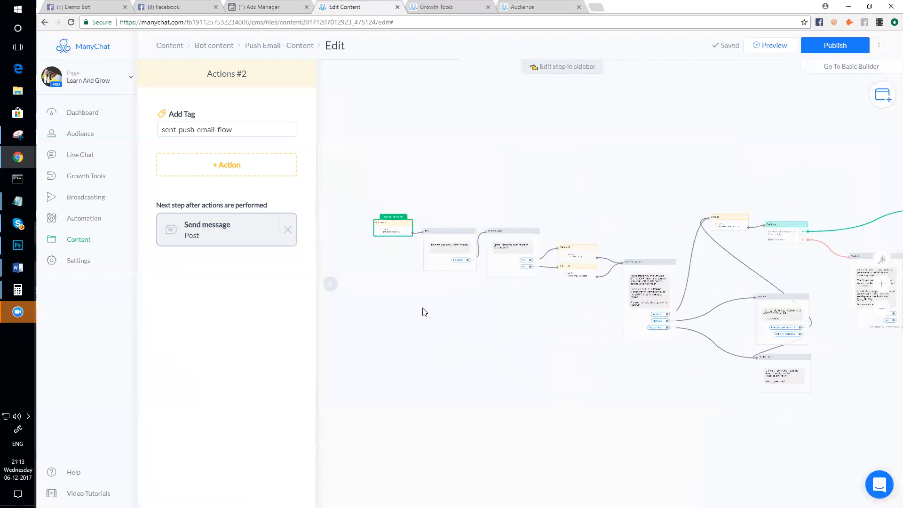
scroll(423, 310, "down", 2)
scroll(423, 310, "down", 2)
scroll(694, 401, "up", 4)
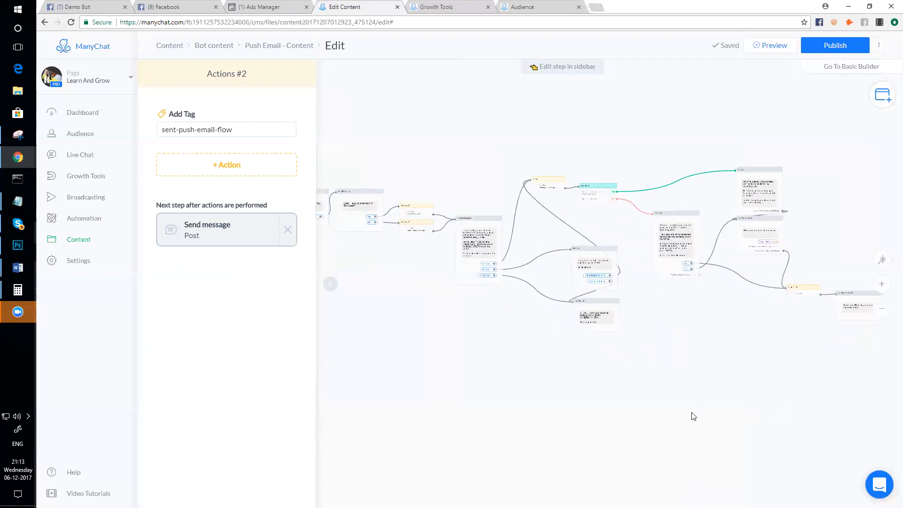
scroll(693, 416, "down", 2)
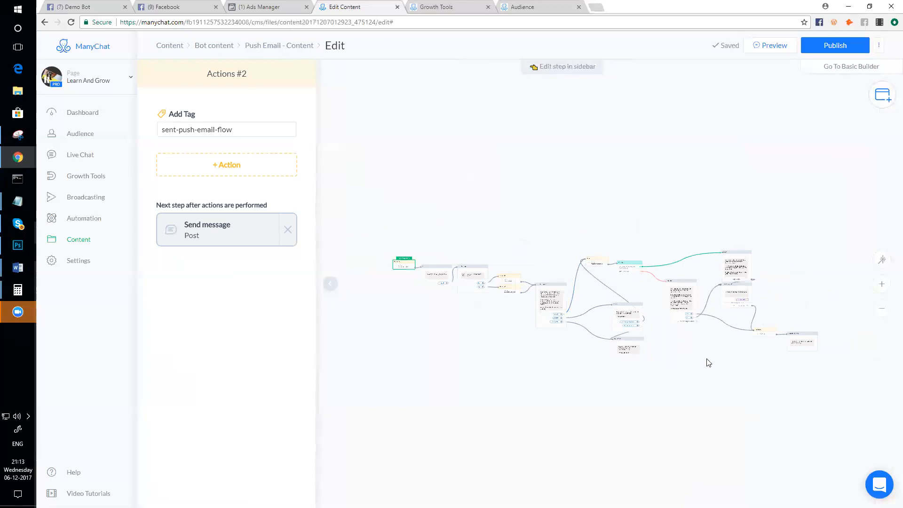
scroll(709, 362, "up", 1)
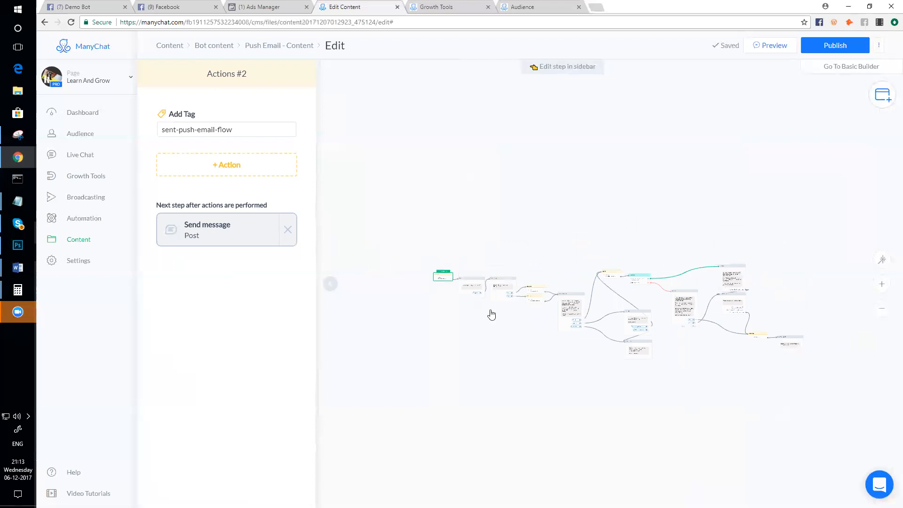
scroll(480, 311, "up", 2)
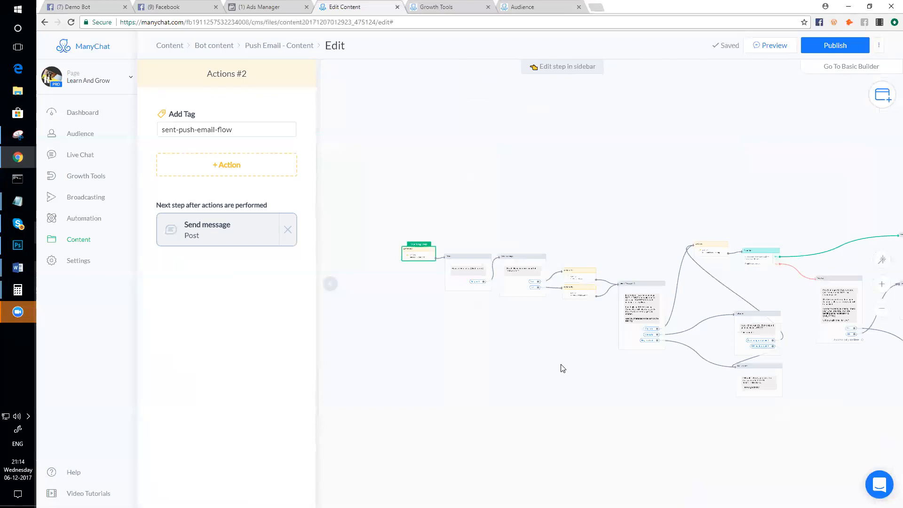
- Publish the Push Email - Content flow
left_click(836, 47)
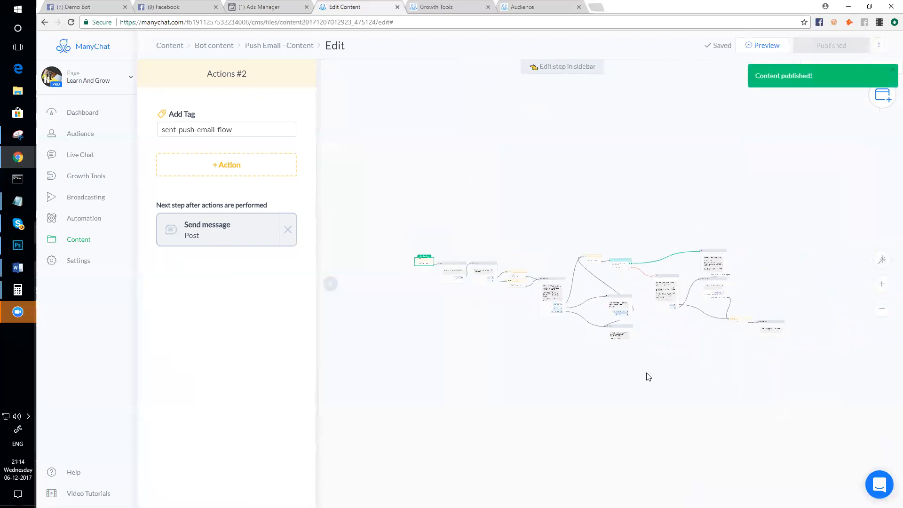
scroll(652, 378, "up", 3)
left_click_drag(604, 406, 626, 427)
scroll(531, 375, "up", 3)
scroll(530, 375, "down", 3)
scroll(416, 293, "up", 3)
scroll(417, 291, "down", 3)
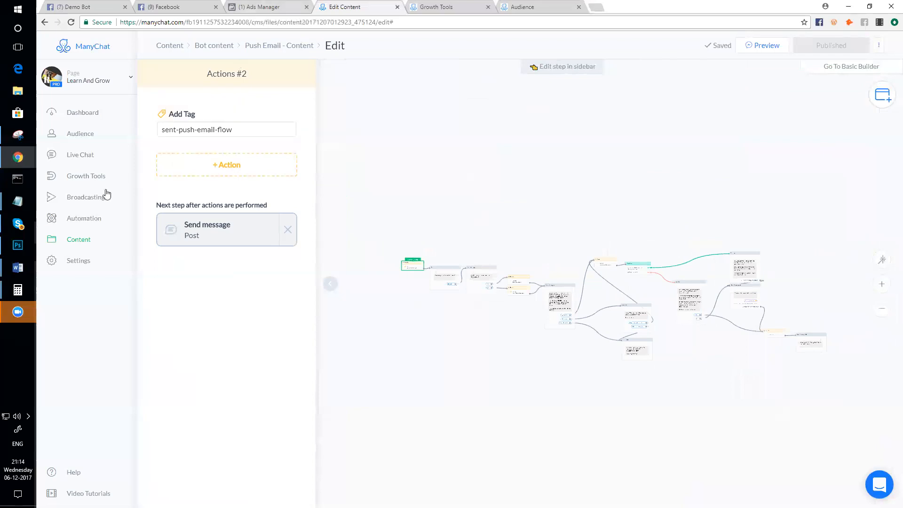
- Open the Broadcasting section in a new browser tab and switch to it
right_click(91, 194)
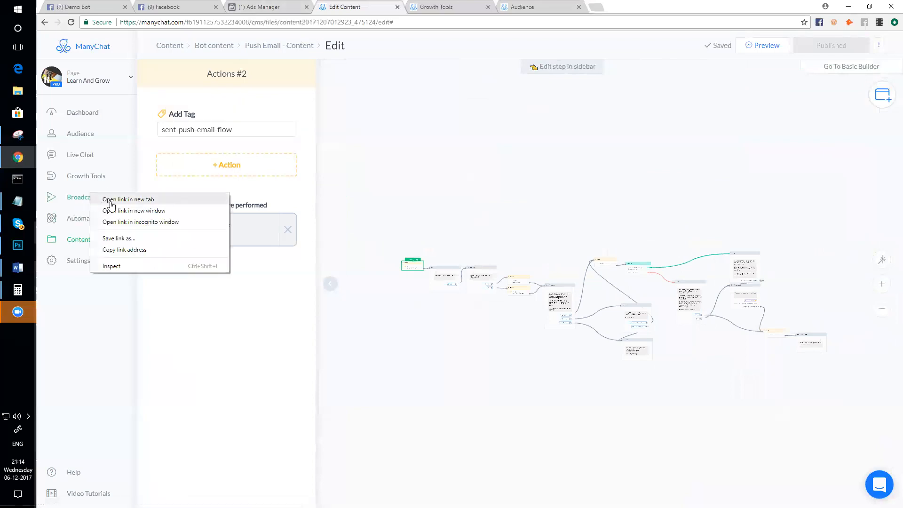
left_click(108, 200)
key("ctrl+Tab")
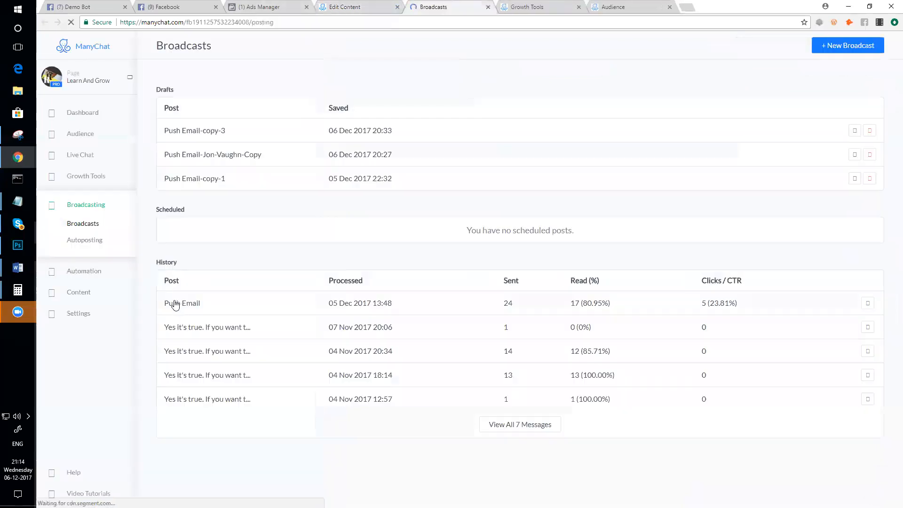
- Start a new broadcast draft and make a new Actions step its starting step
left_click(850, 47)
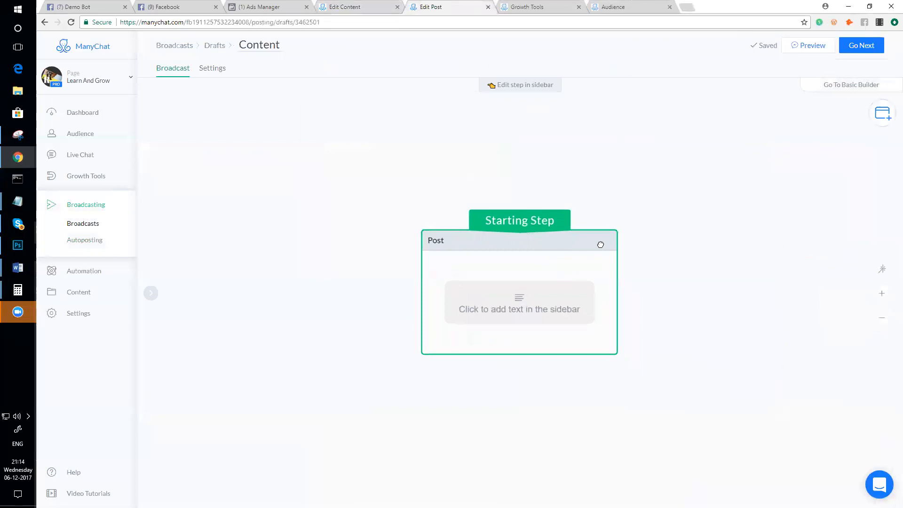
mouse_move(881, 111)
left_click(812, 155)
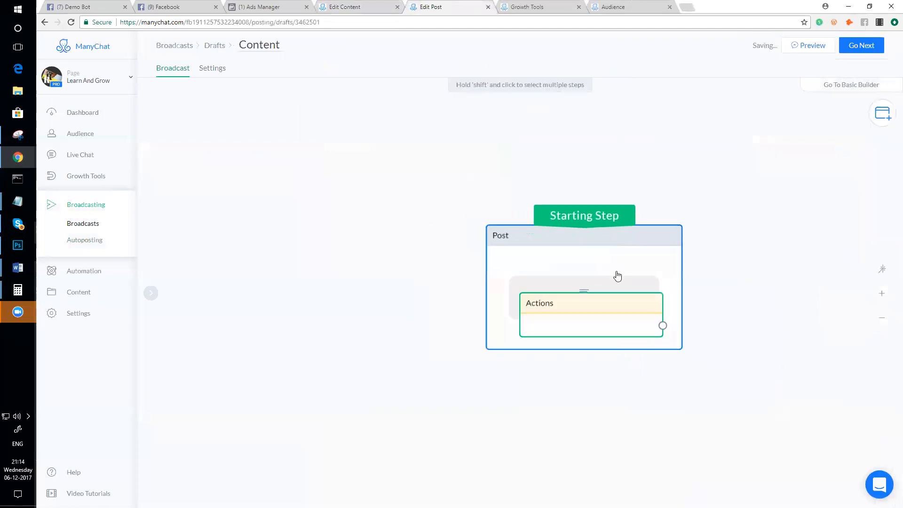
left_click_drag(595, 311, 389, 254)
left_click_drag(577, 220, 376, 245)
- Give the Actions step an Add Tag action with the newly created tag useless-tag
left_click(367, 292)
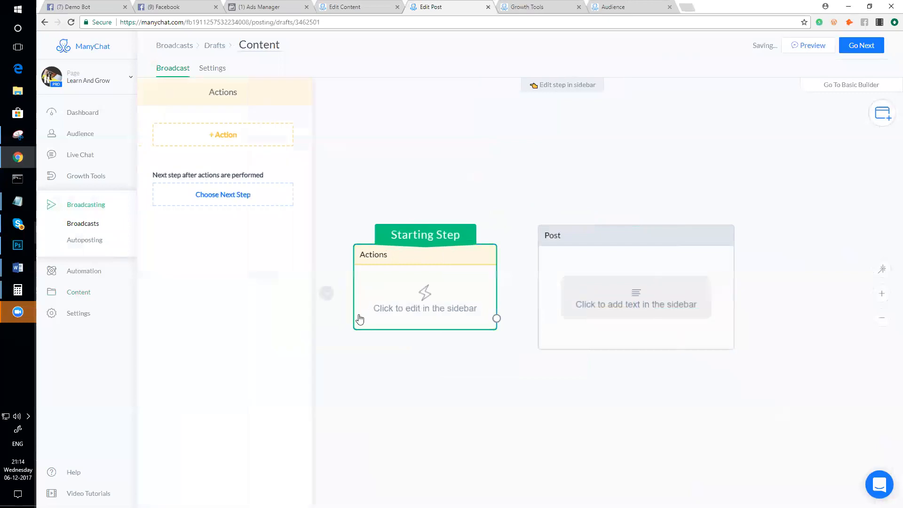
left_click(241, 141)
left_click(218, 155)
left_click(232, 146)
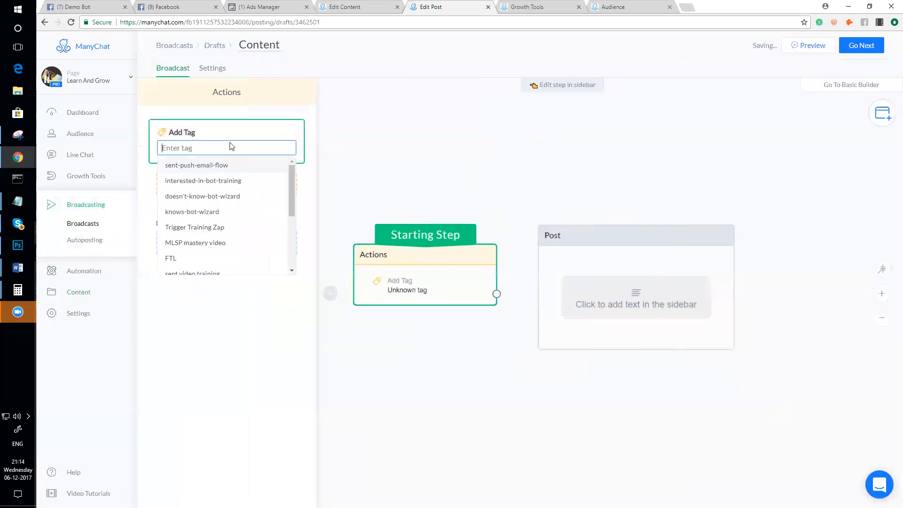
type("useless-tag")
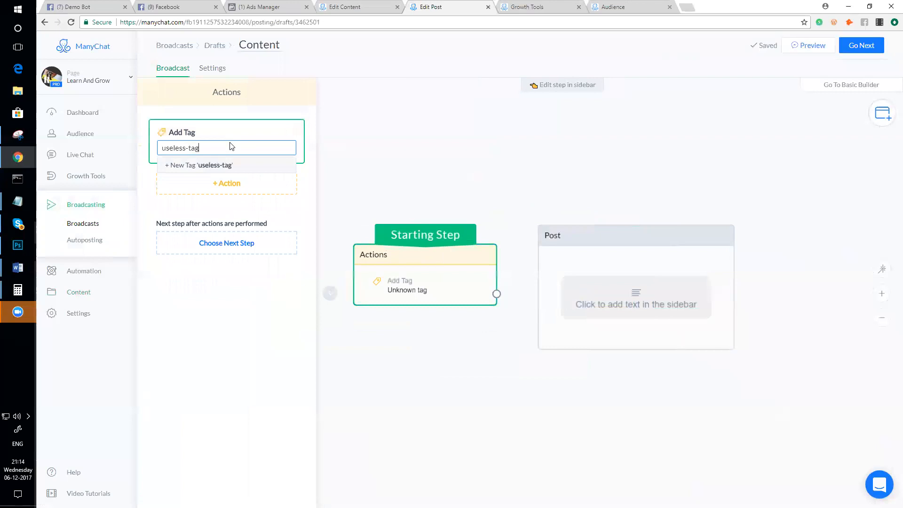
left_click(208, 169)
left_click(384, 175)
scroll(391, 184, "down", 2)
left_click(573, 226)
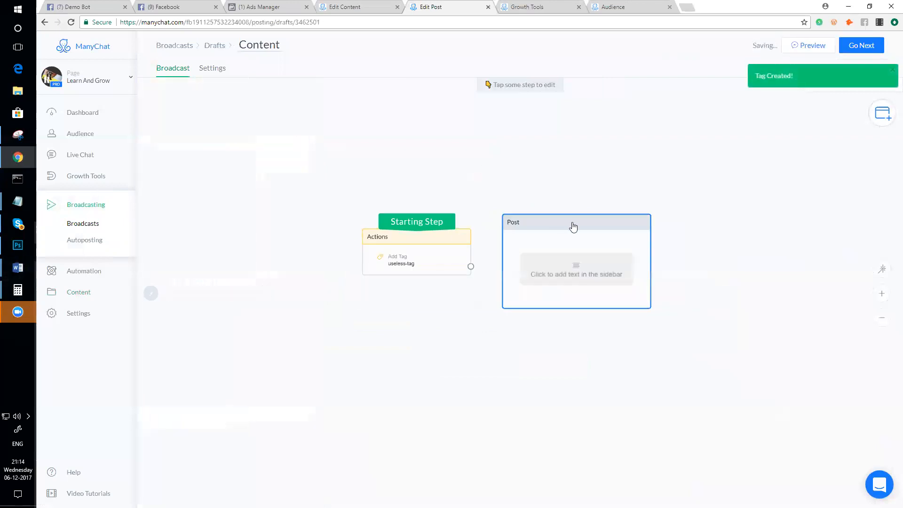
- Delete the Post step and connect Actions to a Go To step jumping to Push Email - Content
left_click(530, 205)
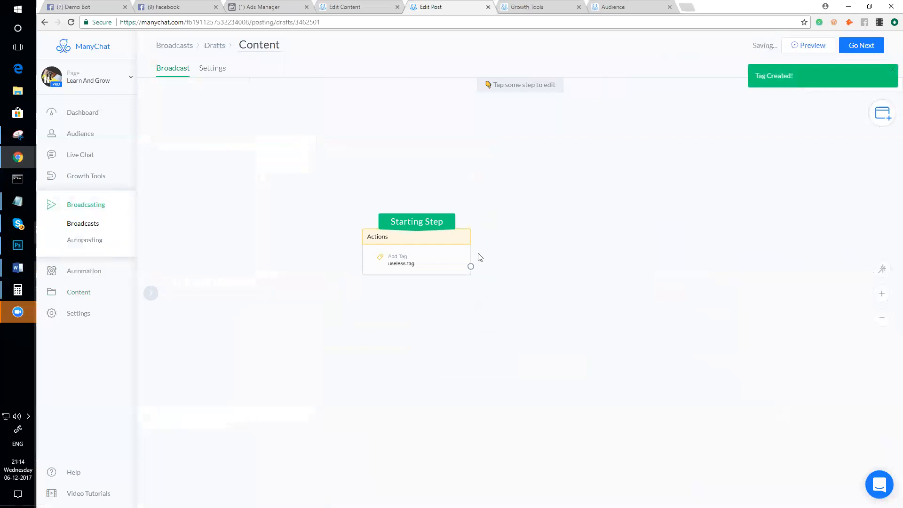
left_click_drag(471, 266, 548, 230)
left_click(565, 262)
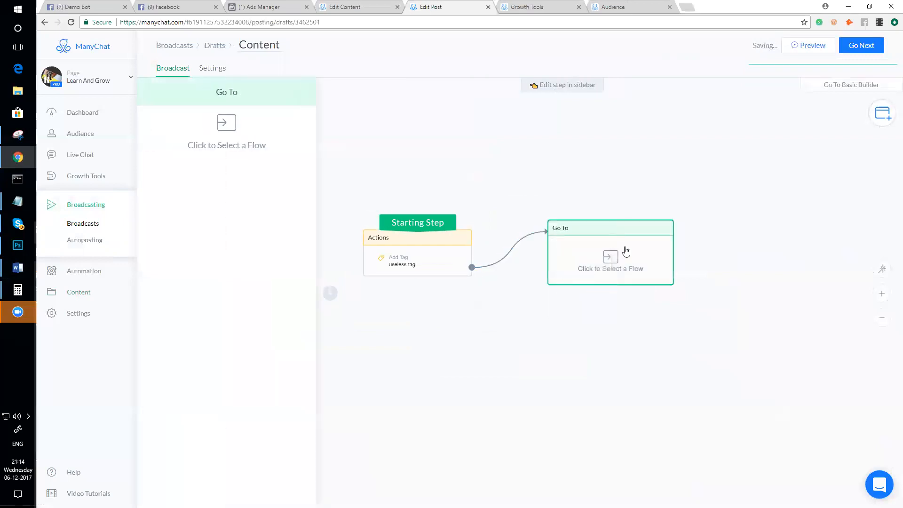
left_click(609, 258)
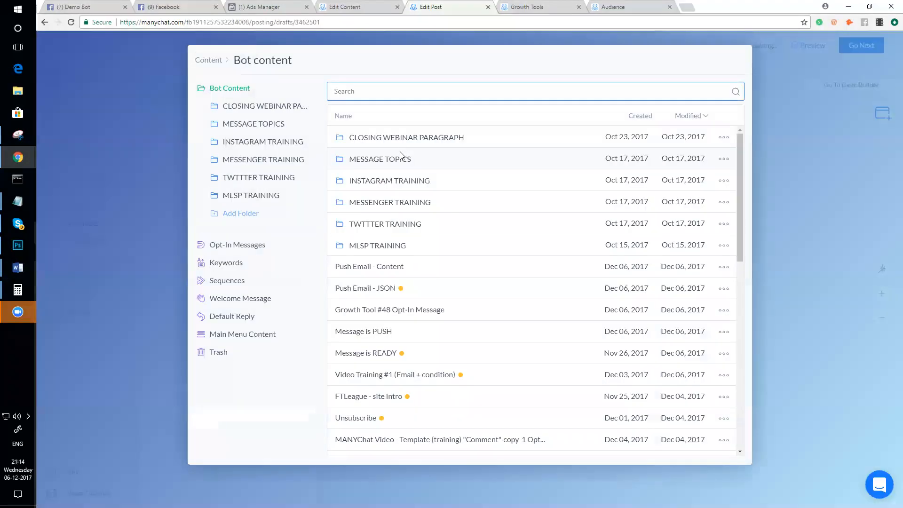
left_click(399, 268)
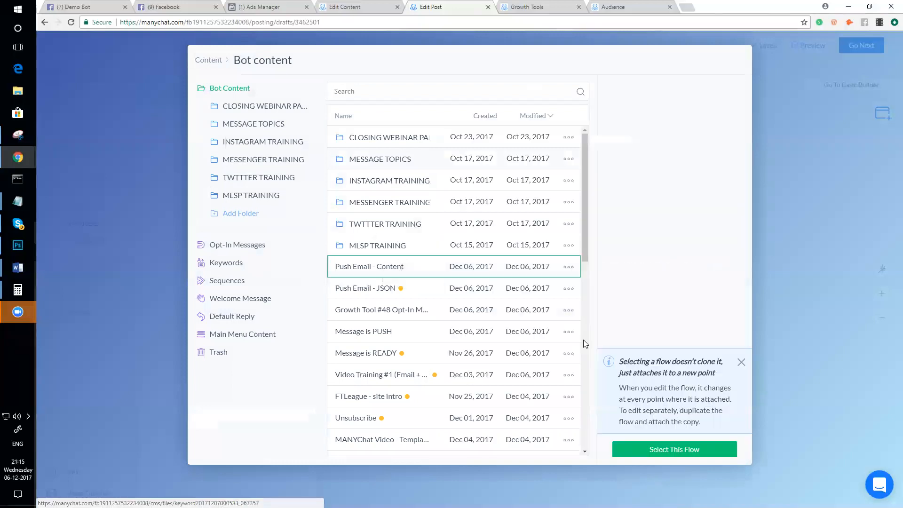
left_click(669, 451)
left_click_drag(416, 222, 592, 272)
left_click_drag(644, 291, 419, 238)
- Add a Remove Tag action for useless-tag to the starting Actions step
left_click(413, 268)
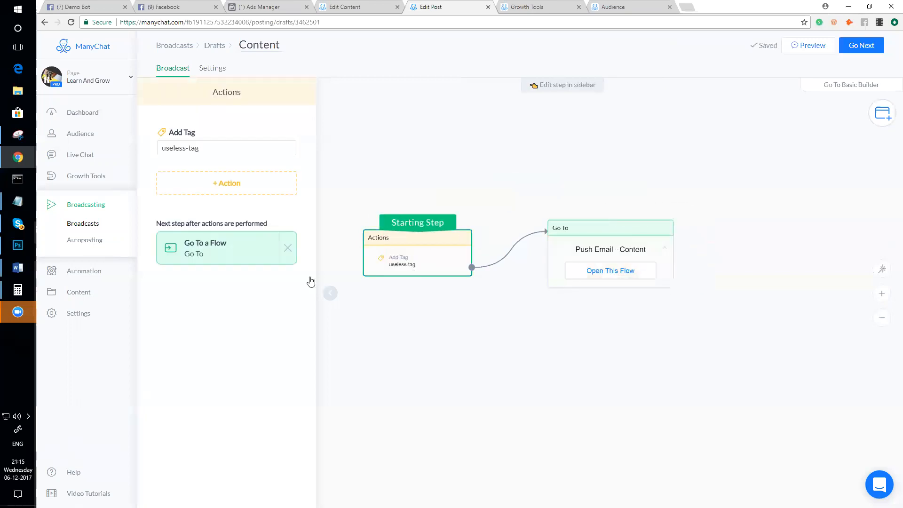
left_click(228, 183)
left_click(207, 221)
left_click(221, 192)
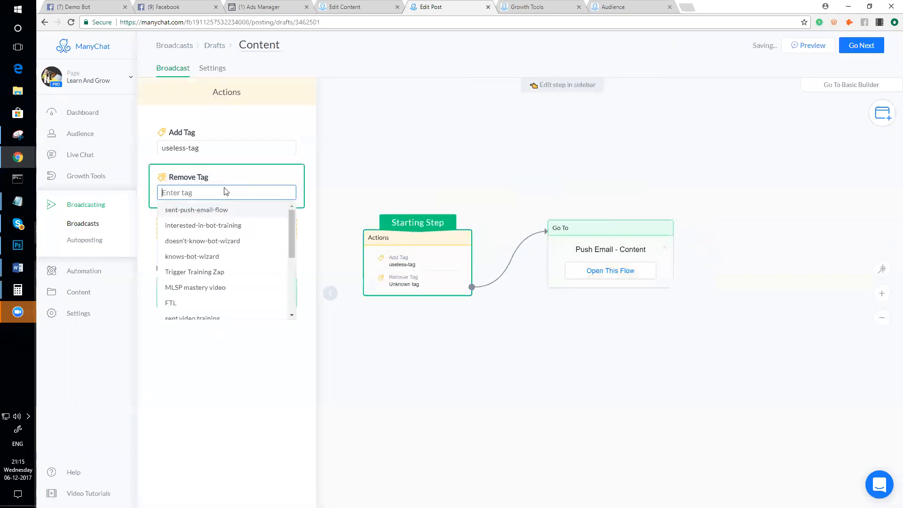
type("usle")
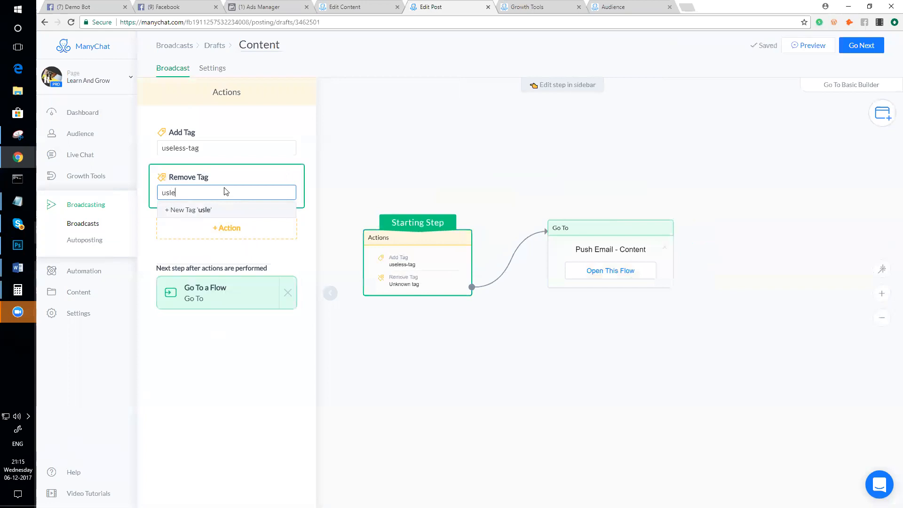
key("BackSpace")
key("BackSpace")
type("e")
left_click(206, 210)
left_click(209, 258)
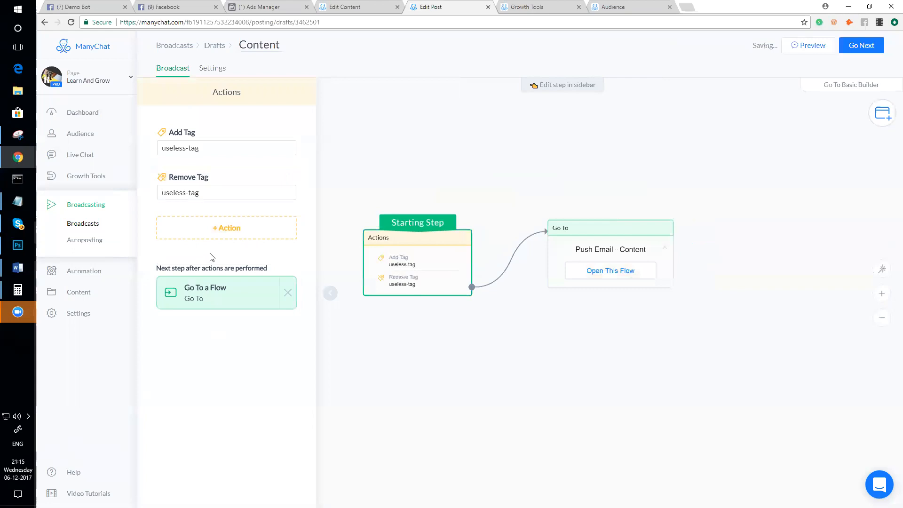
scroll(390, 270, "down", 2)
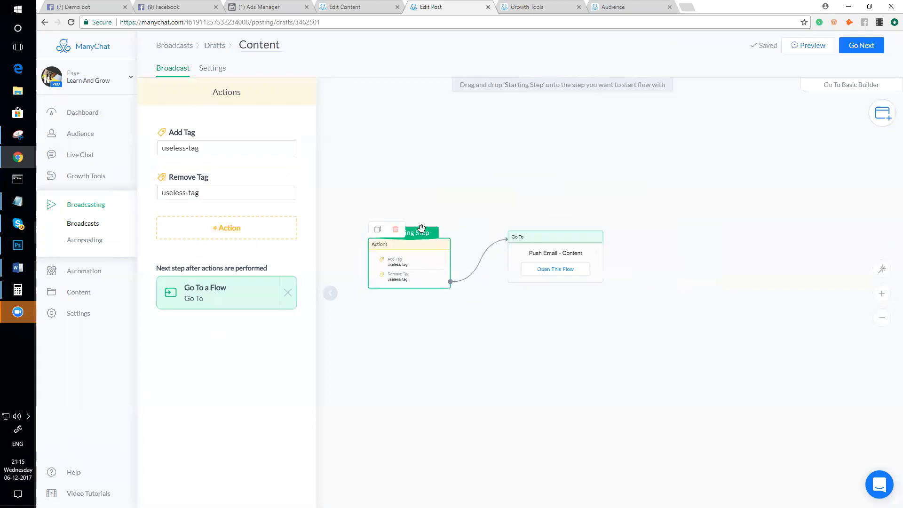
- Reposition the Go To step on the canvas so it sits beside the Actions step
left_click_drag(420, 233, 568, 247)
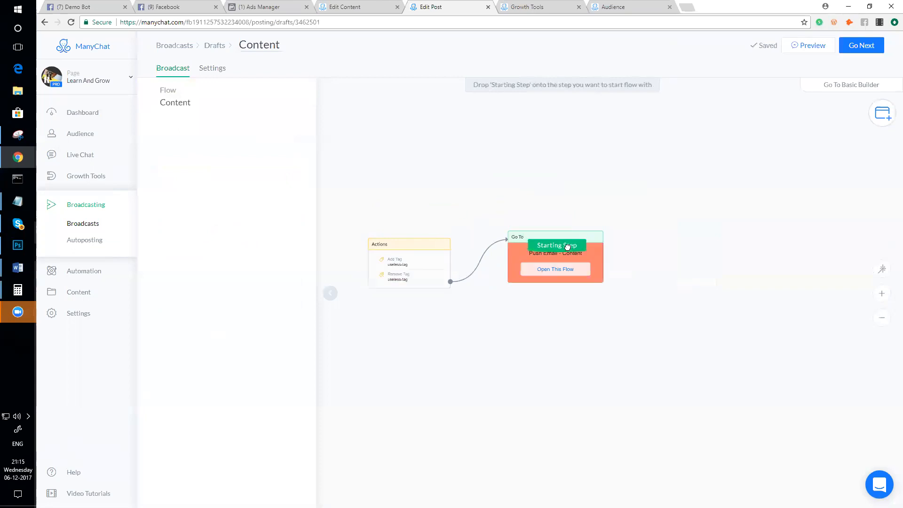
left_click_drag(568, 247, 413, 249)
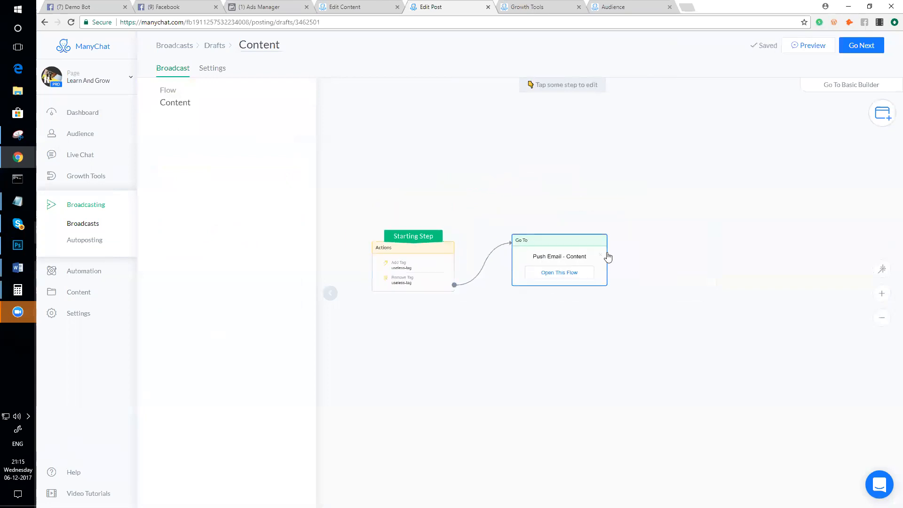
left_click_drag(563, 278, 547, 286)
left_click_drag(541, 248, 575, 245)
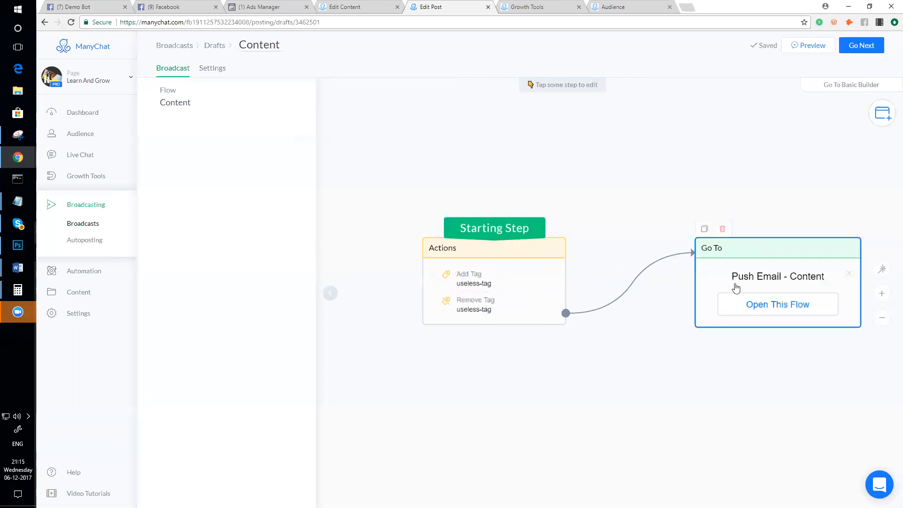
left_click_drag(775, 256, 689, 255)
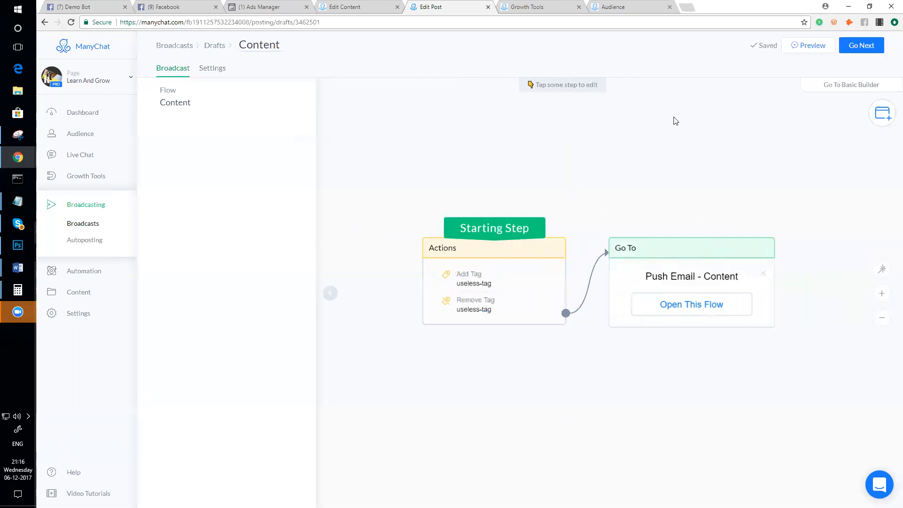
- Target the broadcast at subscribers whose tag isn't sent-push-email-flow, then return to the flow editor
left_click(863, 47)
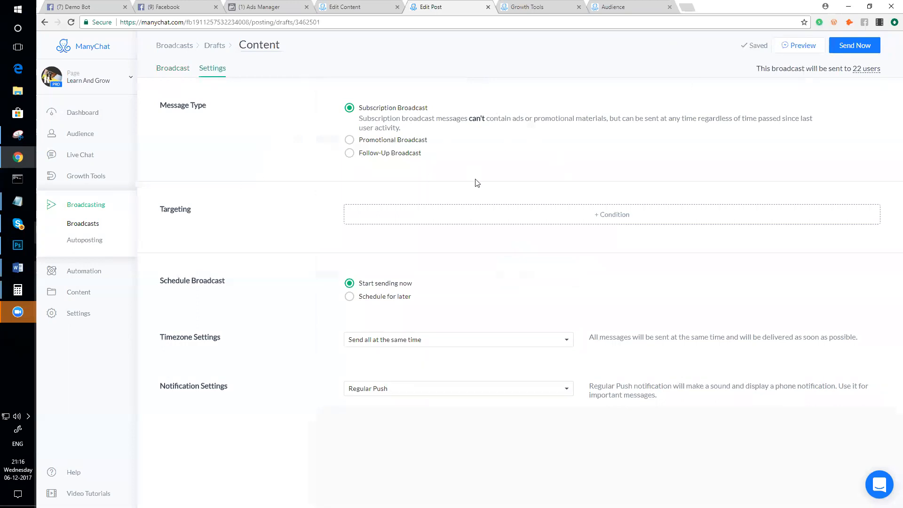
left_click(580, 219)
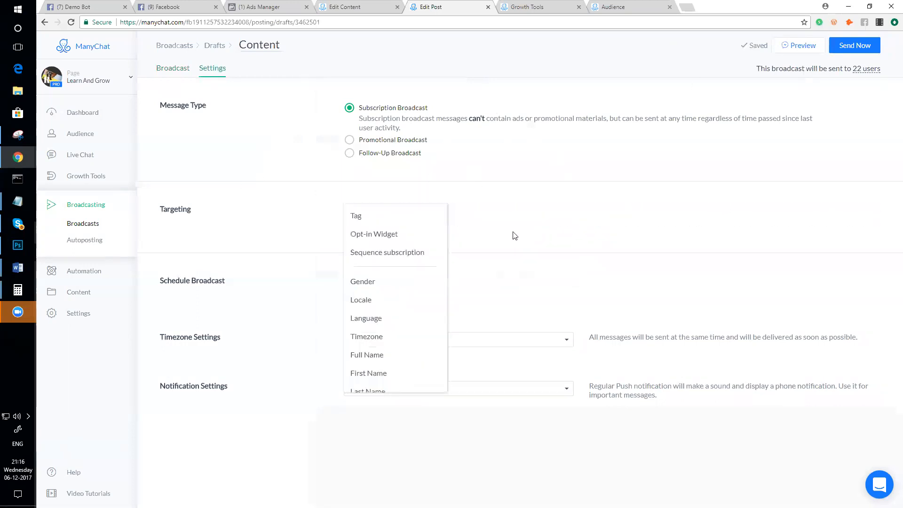
left_click(372, 221)
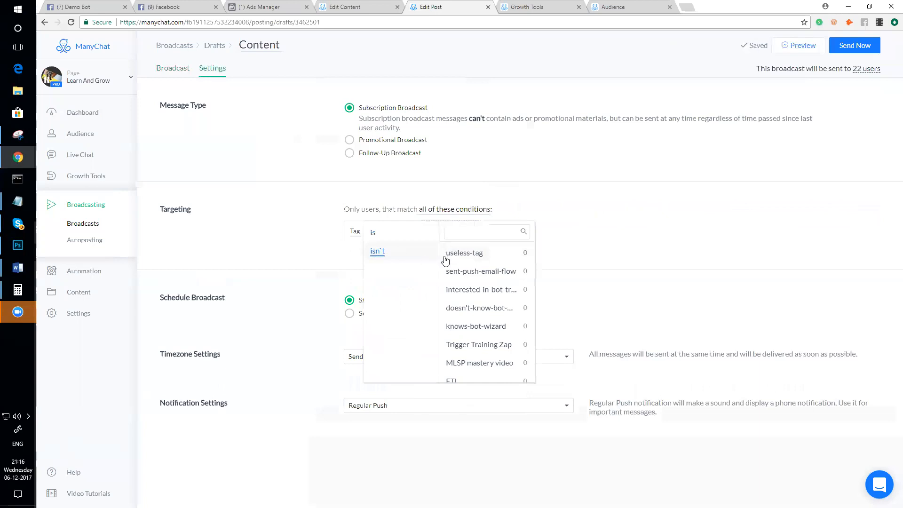
left_click(476, 274)
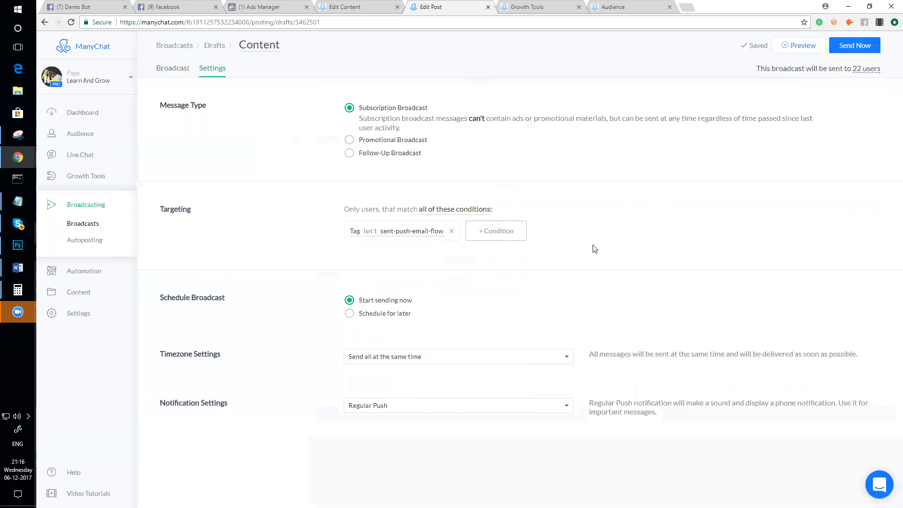
left_click(346, 6)
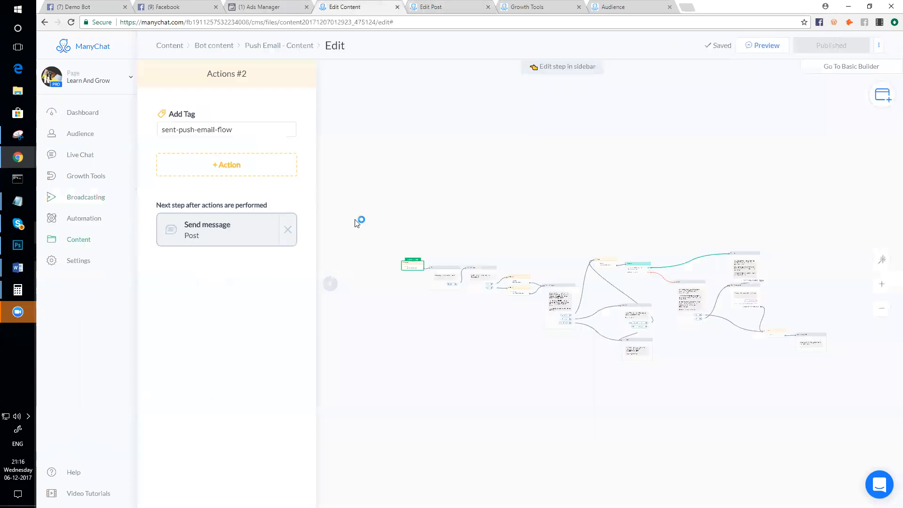
- Inspect the Actions #2 starting step in Push Email - Content, then return to broadcast settings
scroll(415, 279, "up", 2)
left_click_drag(481, 249, 463, 255)
scroll(462, 256, "up", 2)
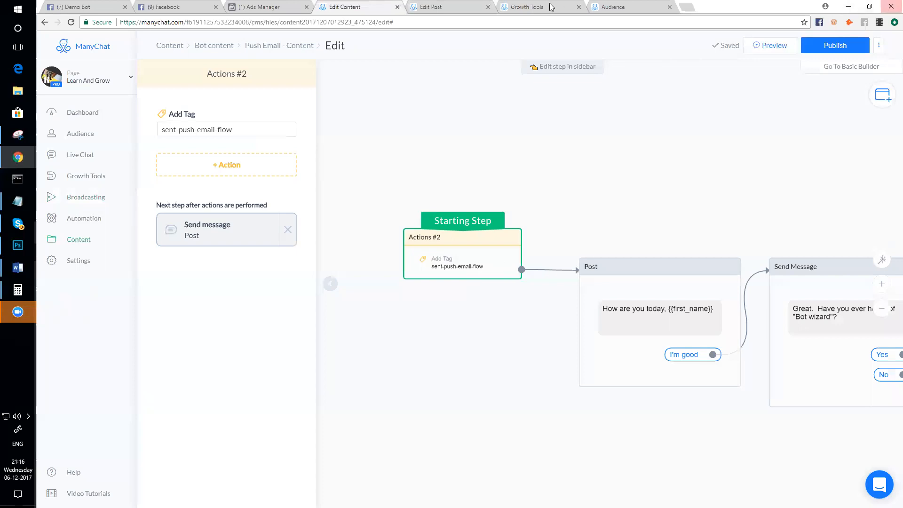
left_click(456, 5)
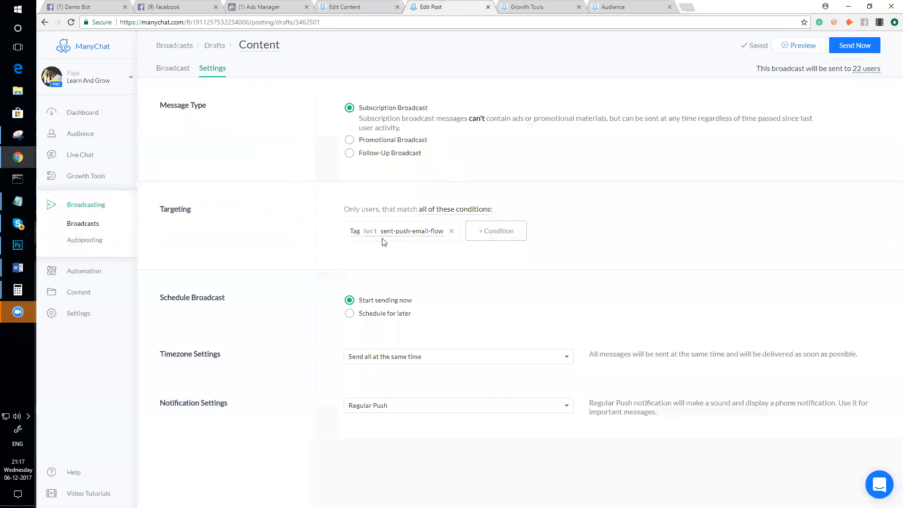
- Remove the tag condition, send the broadcast now to all 22 users, and switch to Facebook
left_click(452, 231)
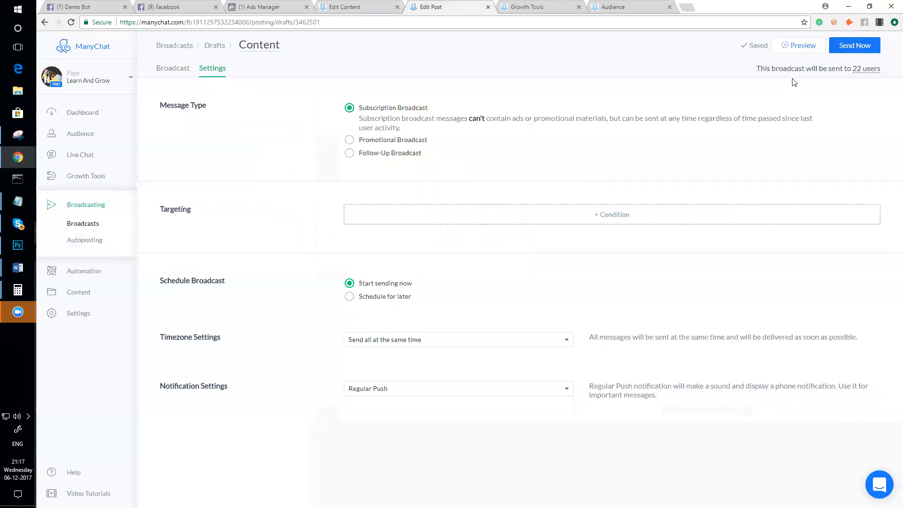
left_click(848, 49)
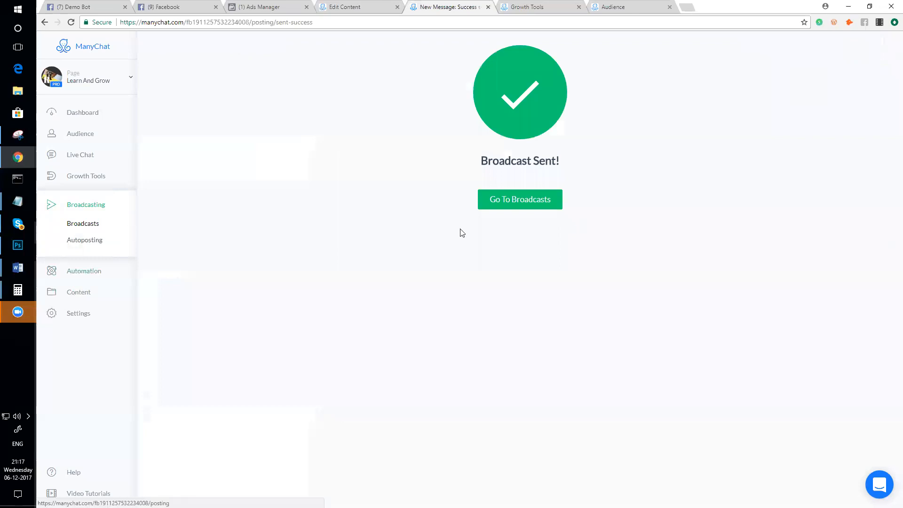
left_click(500, 206)
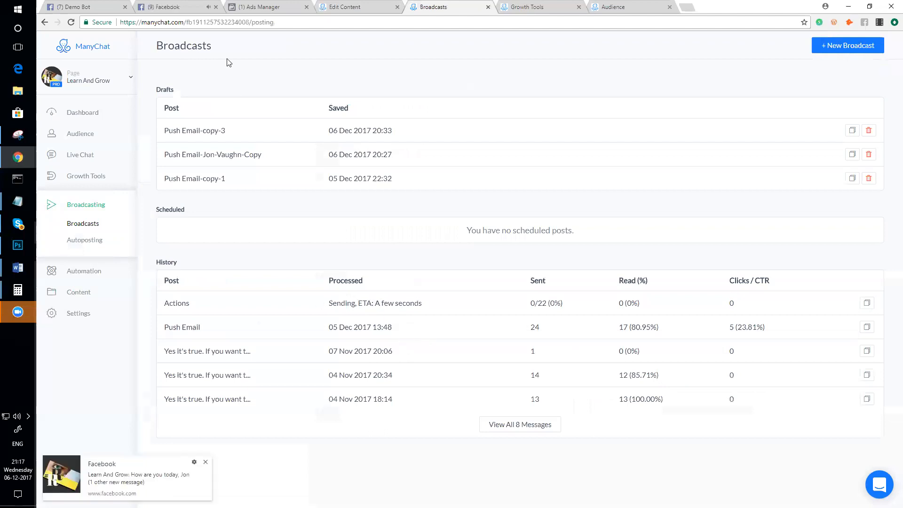
left_click(149, 6)
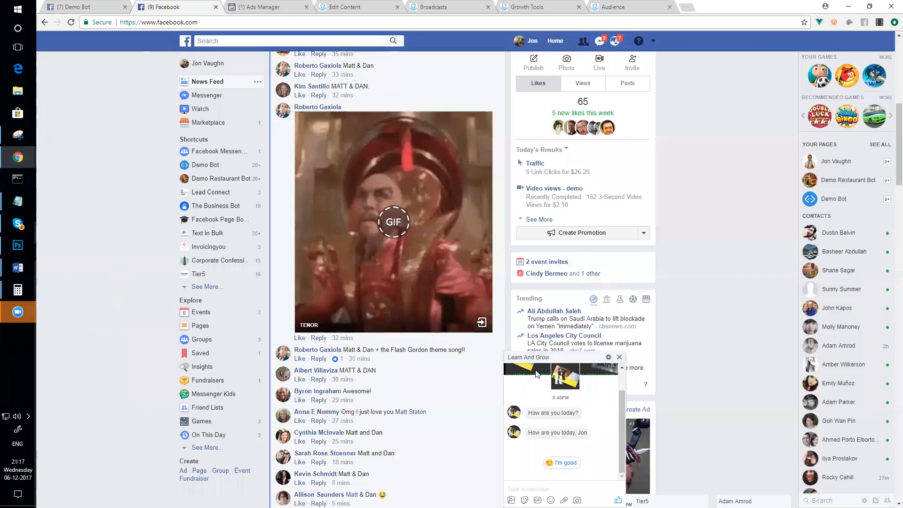
- Reply I'm good to the bot's greeting and Yes to the Bot wizard question
left_click(560, 464)
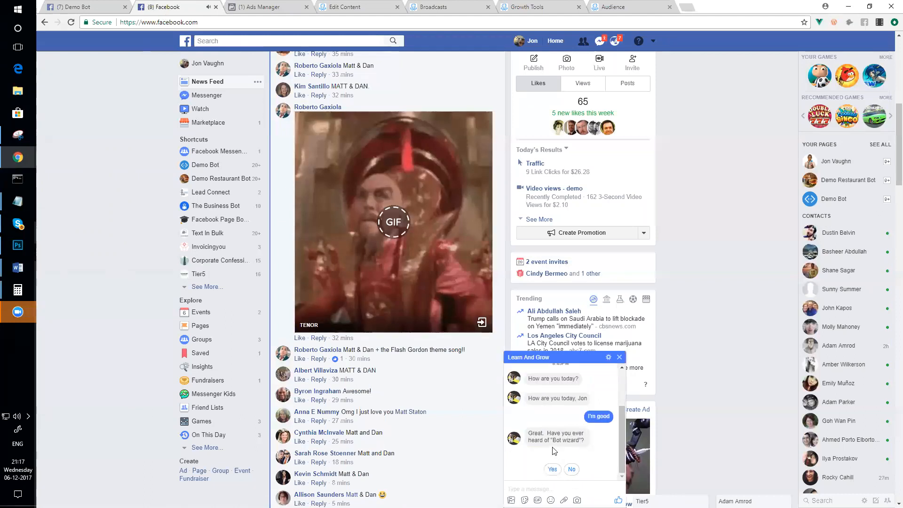
left_click(553, 470)
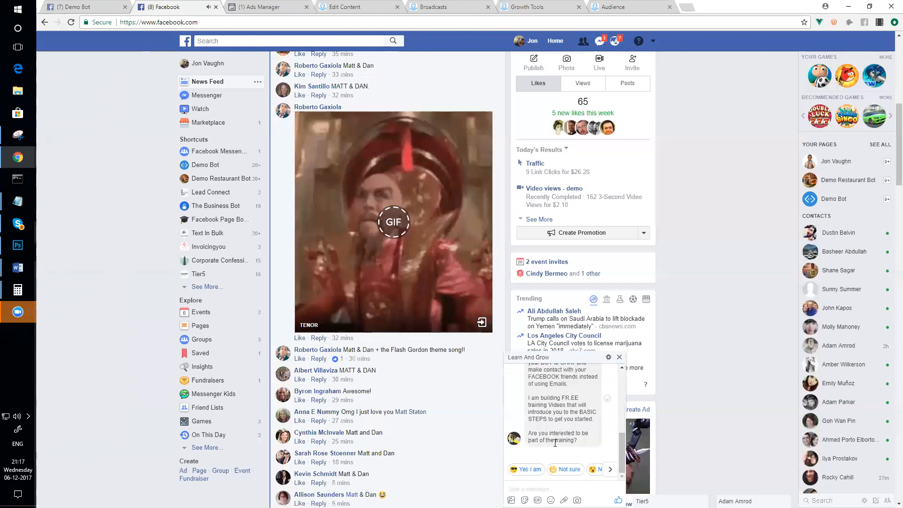
scroll(558, 435, "up", 3)
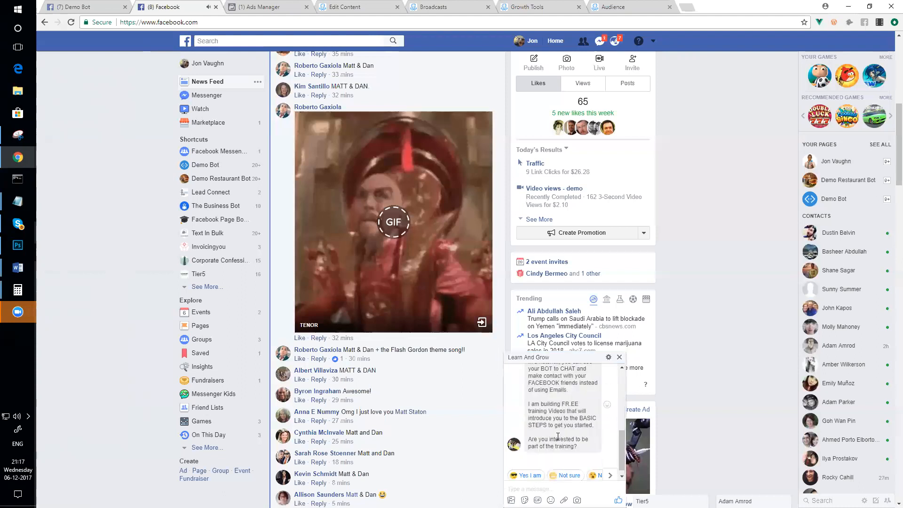
scroll(558, 440, "down", 3)
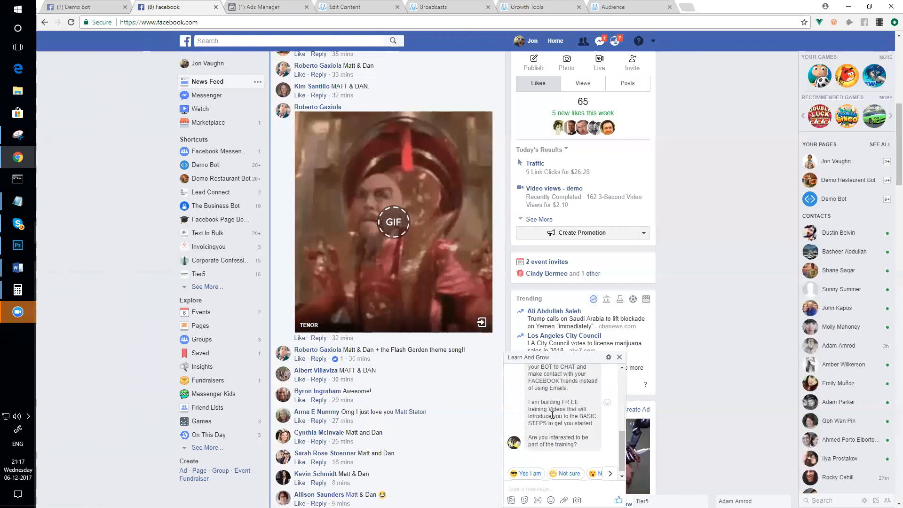
scroll(557, 401, "up", 2)
scroll(557, 400, "down", 2)
scroll(556, 401, "up", 2)
scroll(557, 401, "down", 2)
scroll(557, 401, "up", 2)
scroll(556, 405, "down", 2)
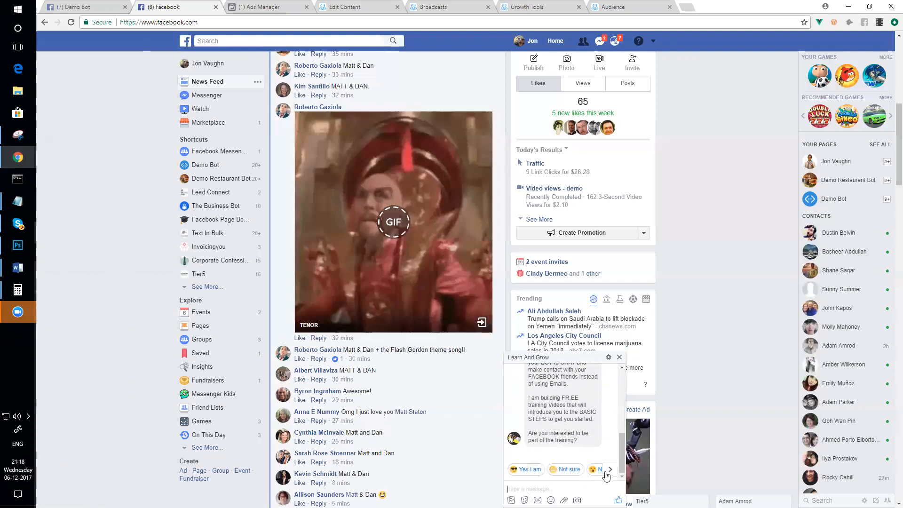
- Answer Yes I am to the training question and send the bot your e-mail address
left_click(532, 470)
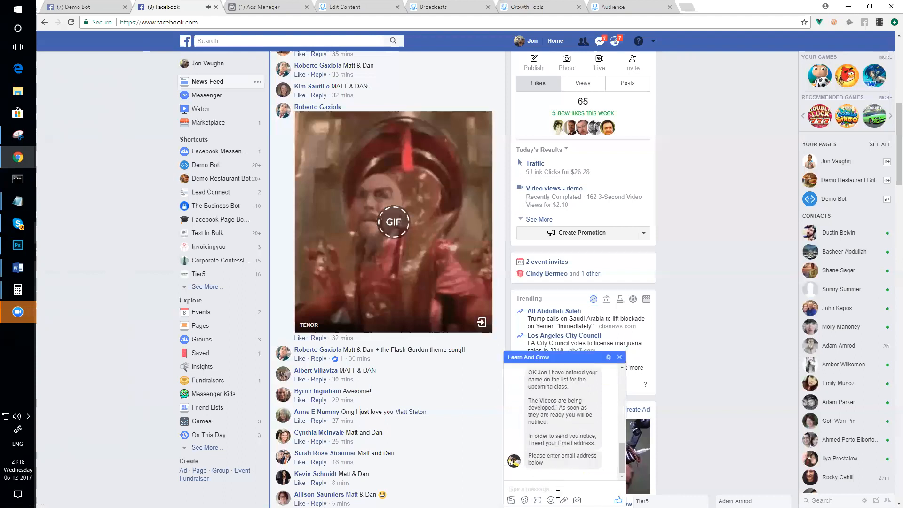
key("Return")
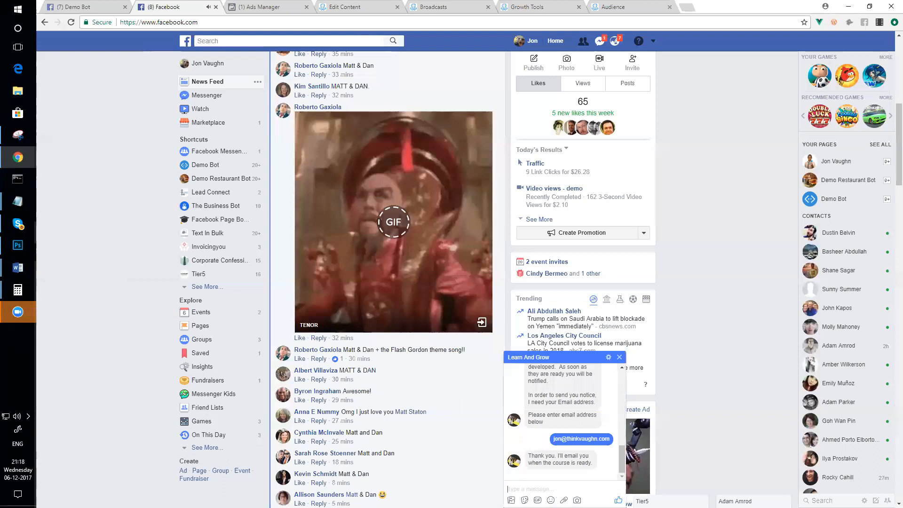
left_click(523, 5)
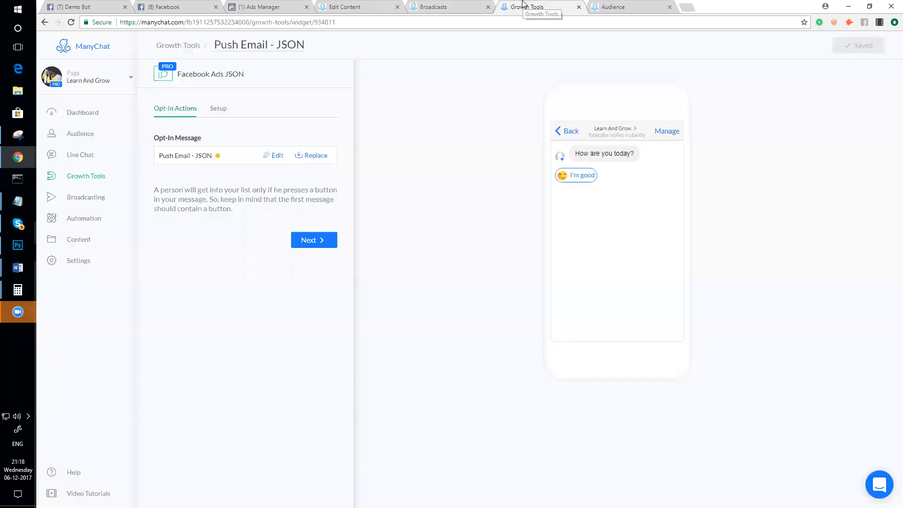
- Review the zoomed-out Push Email - Content flow, then go to the Demo Bot inbox
left_click(437, 5)
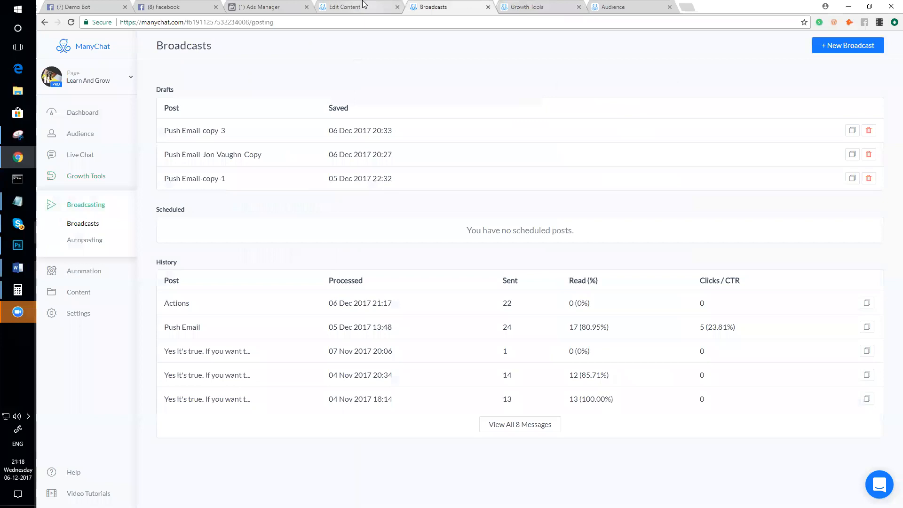
left_click(363, 4)
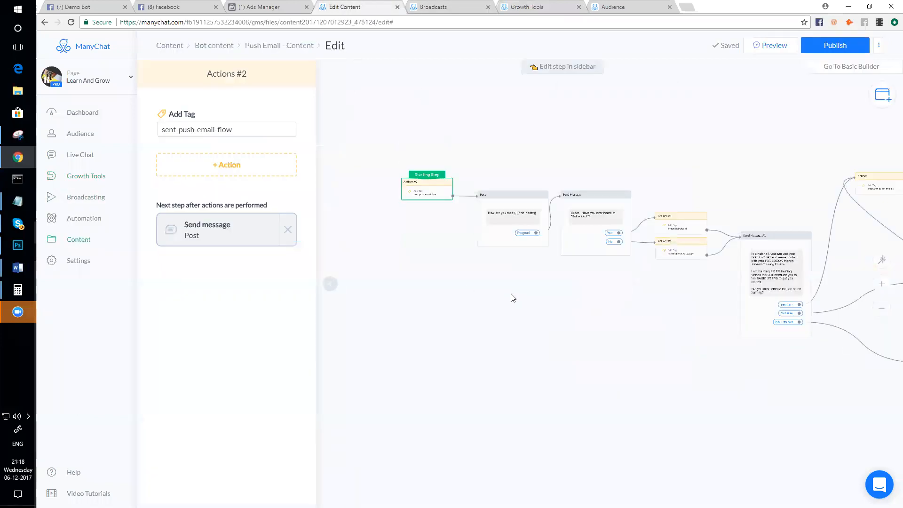
scroll(647, 343, "down", 4)
scroll(612, 348, "down", 4)
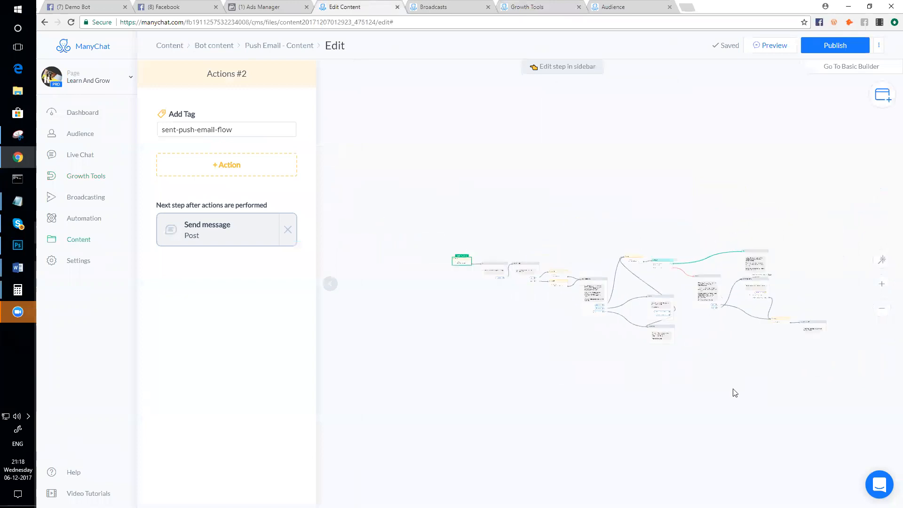
left_click(100, 5)
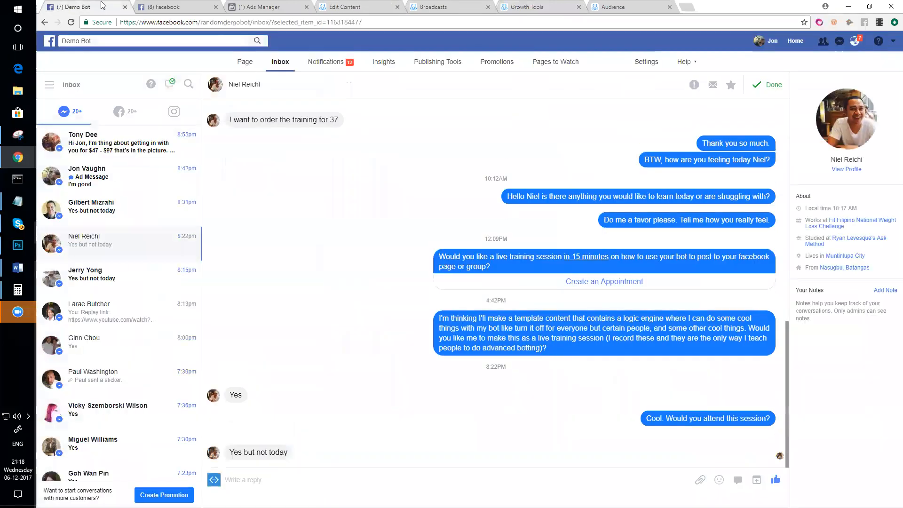
- Reply 'We will be doing anything that you want to do' and 'In that hour', then close Ads Manager
left_click(113, 143)
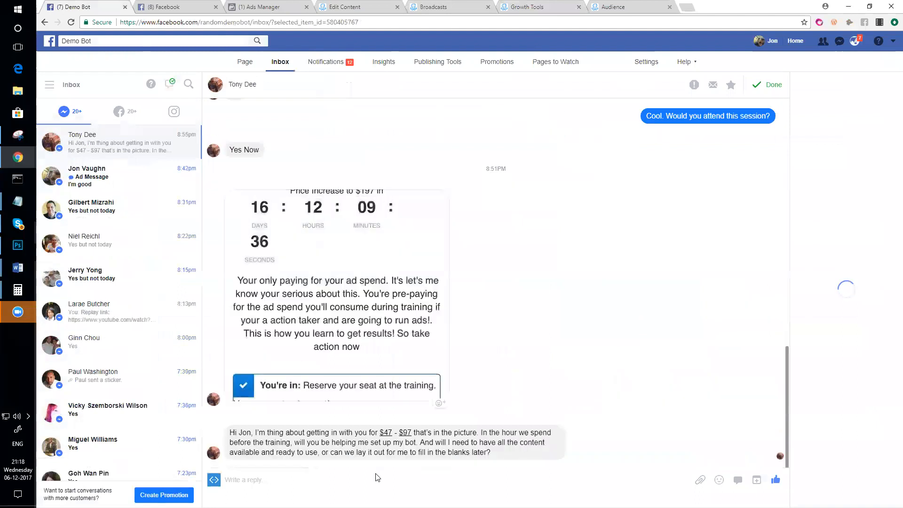
left_click(369, 478)
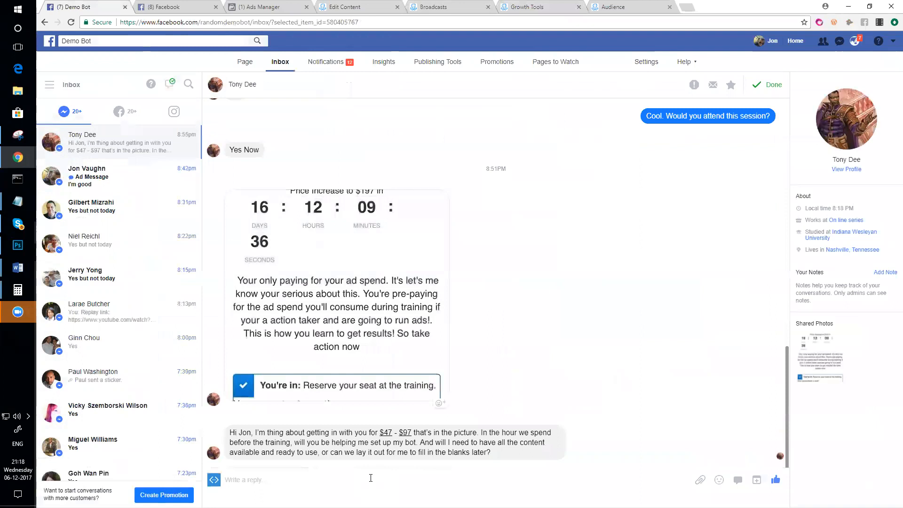
type("We will be doing anyth")
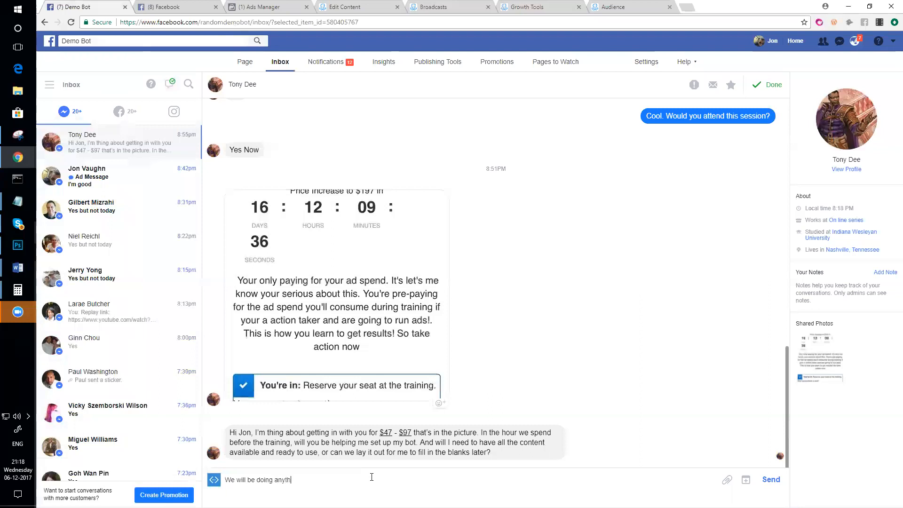
type("ing that you want to do")
key("Return")
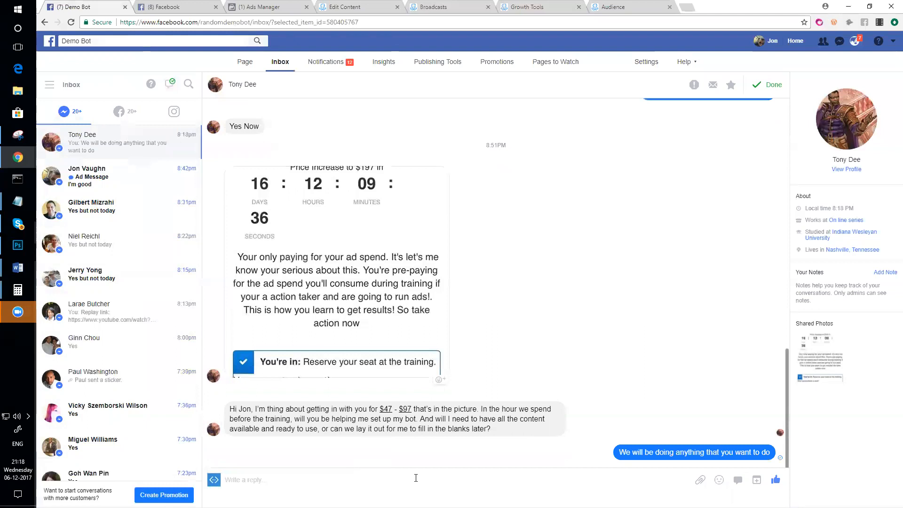
type("In that hour")
key("Return")
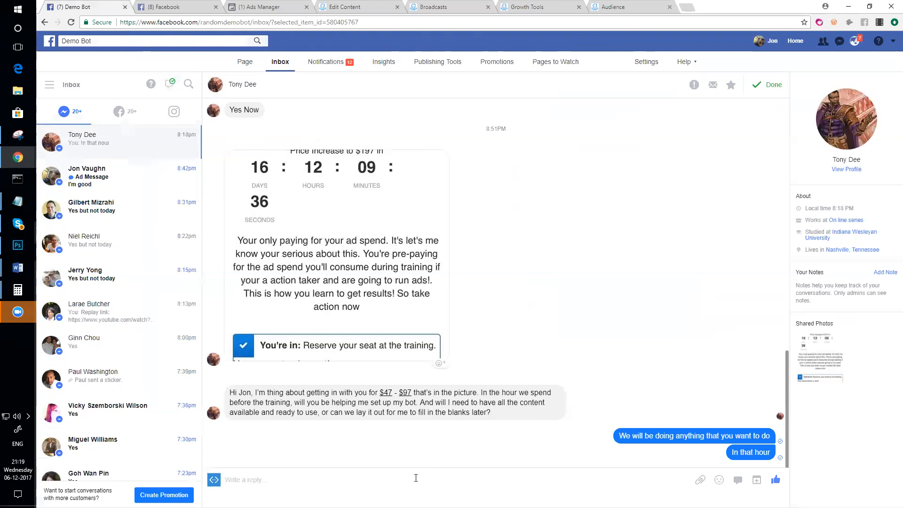
left_click(307, 7)
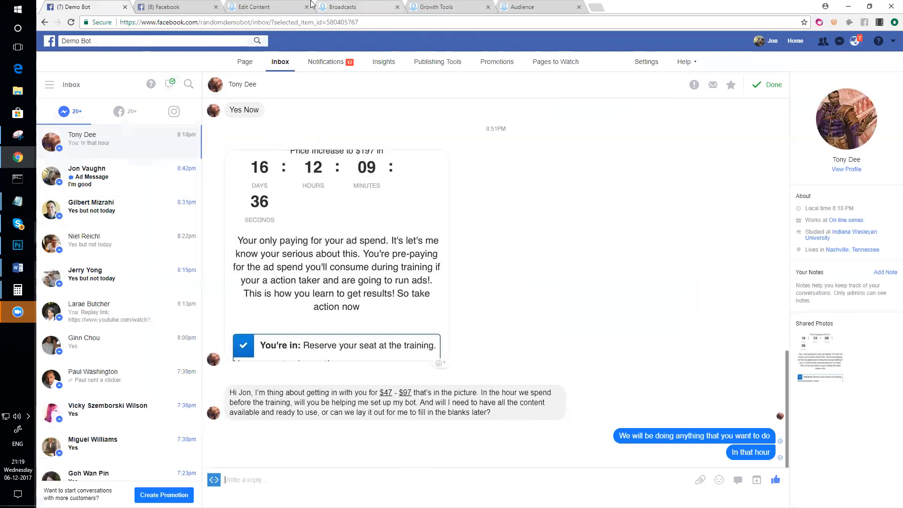
- Switch to the ManyChat Broadcasts tab to see drafts and sent broadcast history
left_click(355, 6)
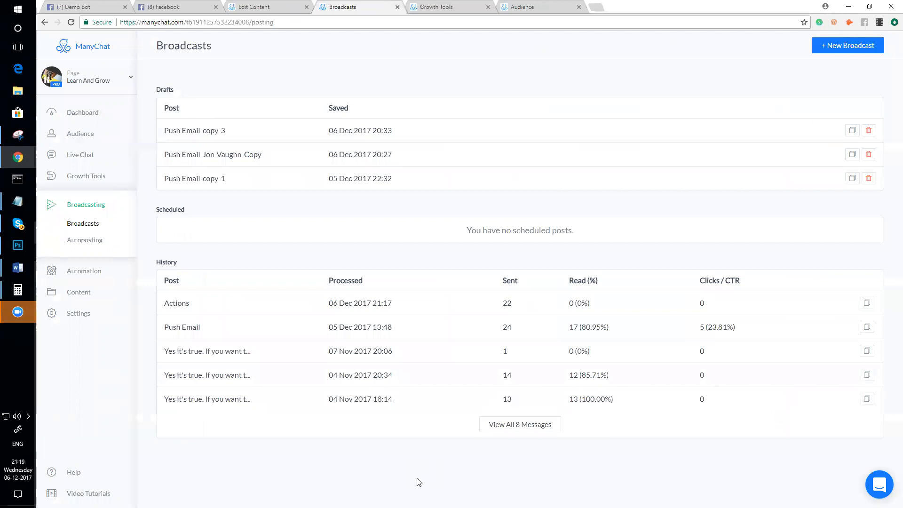
- Reload Broadcasts and open the sent Actions broadcast to review its add and remove tag actions
left_click(71, 22)
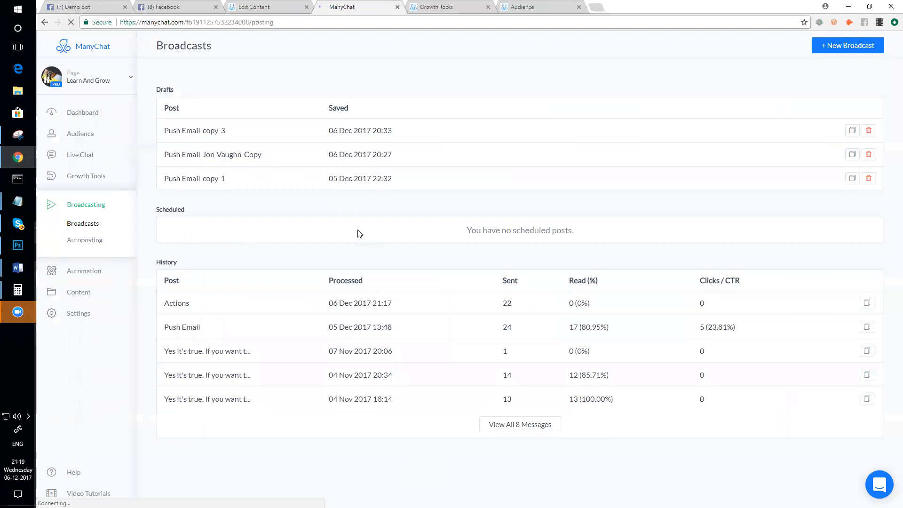
left_click(348, 305)
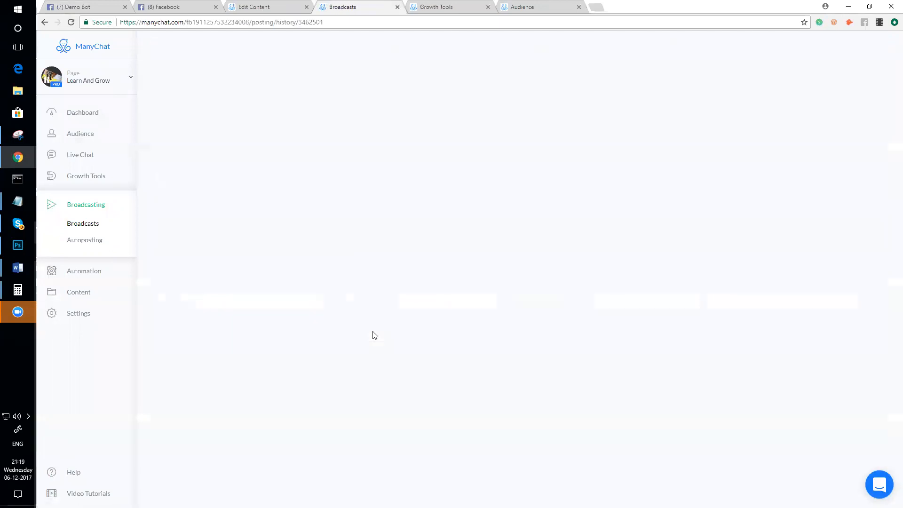
scroll(478, 328, "up", 2)
scroll(573, 284, "down", 2)
scroll(574, 285, "up", 2)
scroll(575, 285, "down", 2)
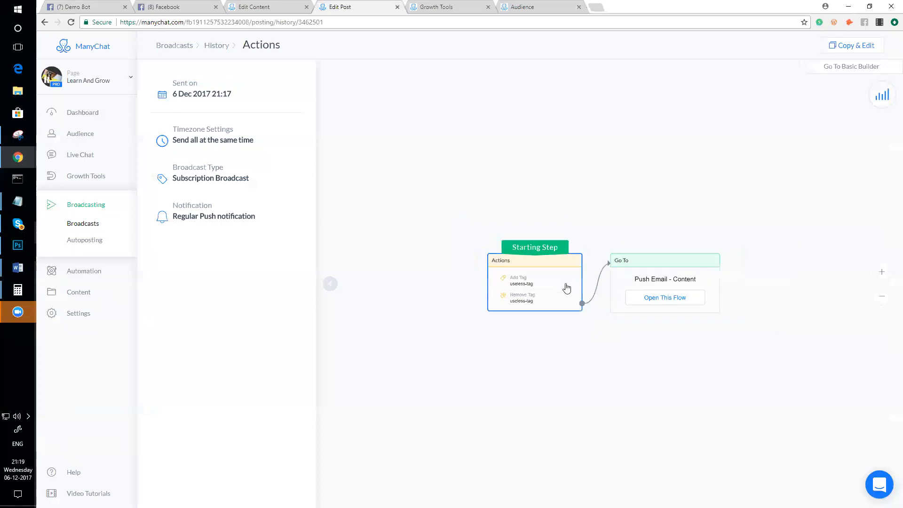
left_click(531, 283)
scroll(624, 300, "down", 2)
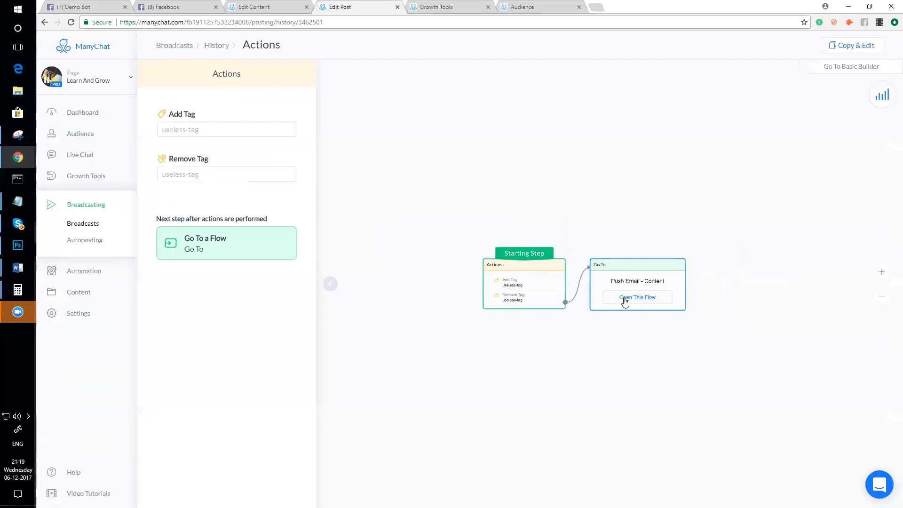
- Follow the Go To node to the published Push Email - Content flow and view its Post statistics
left_click(625, 299)
scroll(473, 313, "down", 5)
scroll(485, 317, "up", 3)
left_click_drag(460, 297, 486, 400)
scroll(456, 306, "up", 3)
scroll(458, 304, "up", 2)
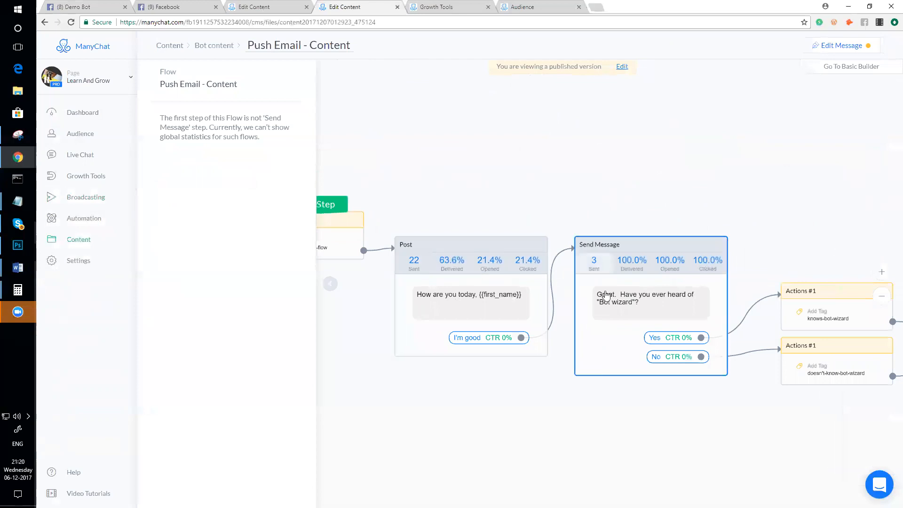
- Zoom out the flow canvas and return to the Push Email - JSON growth tool page
scroll(696, 405, "down", 1)
scroll(657, 420, "down", 1)
scroll(606, 374, "up", 1)
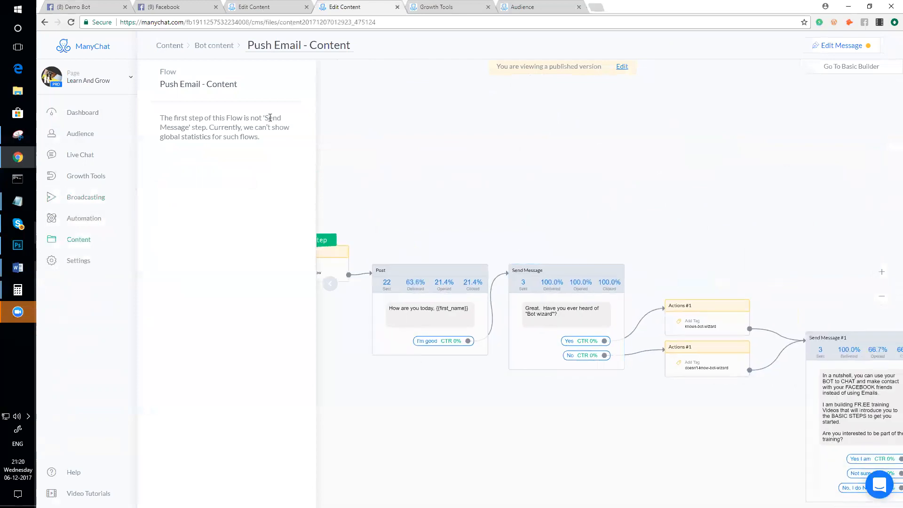
left_click(425, 6)
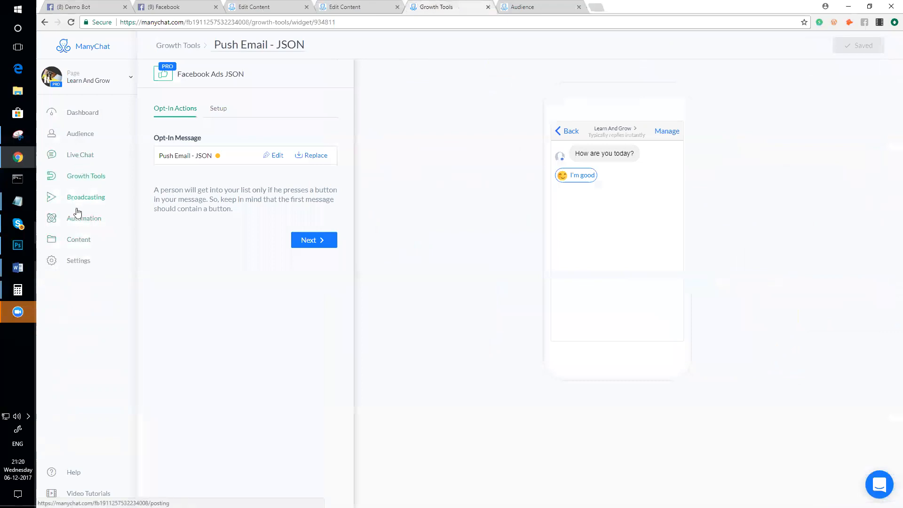
- Open Audience and filter subscribers by the sent-push-email-flow tag
left_click(87, 137)
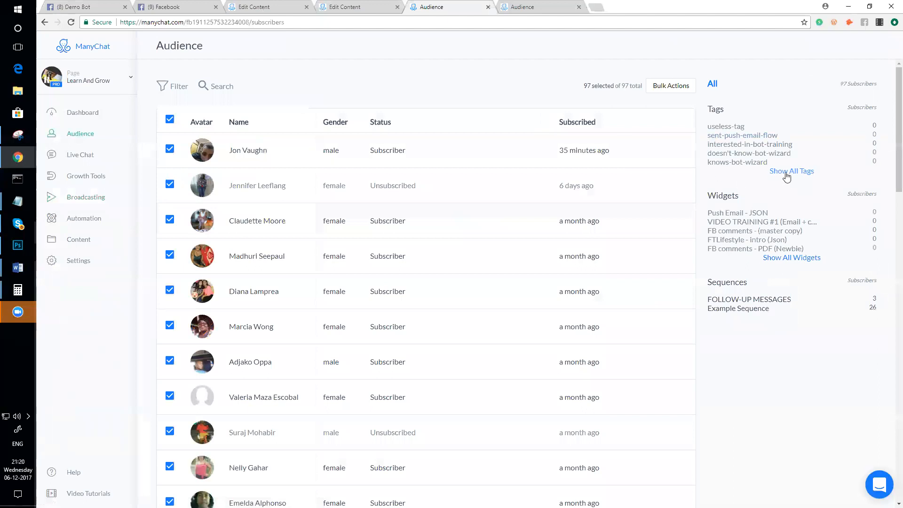
left_click(742, 136)
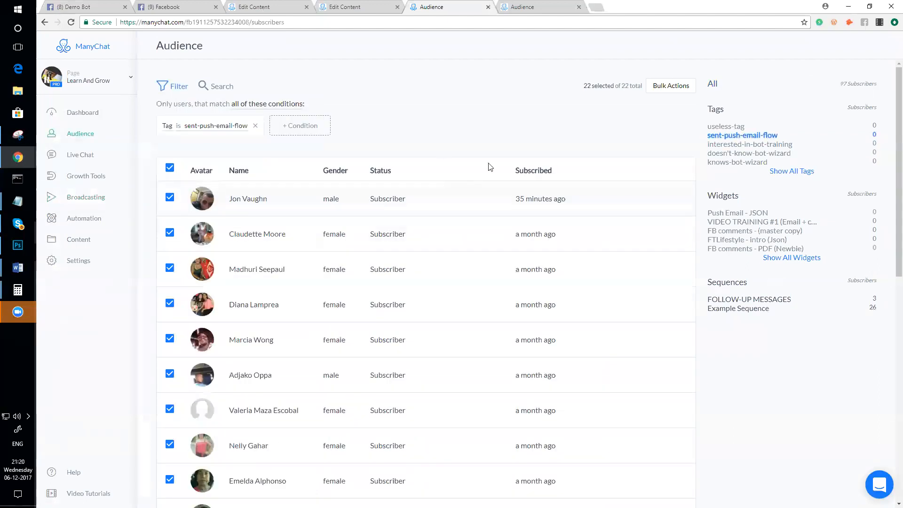
scroll(496, 202, "down", 10)
scroll(482, 199, "up", 10)
scroll(418, 240, "down", 10)
scroll(428, 282, "up", 10)
- Compare the interested-in-bot-training and knows-bot-wizard filters, then open an interested-in-bot-training subscriber's profile
left_click(767, 144)
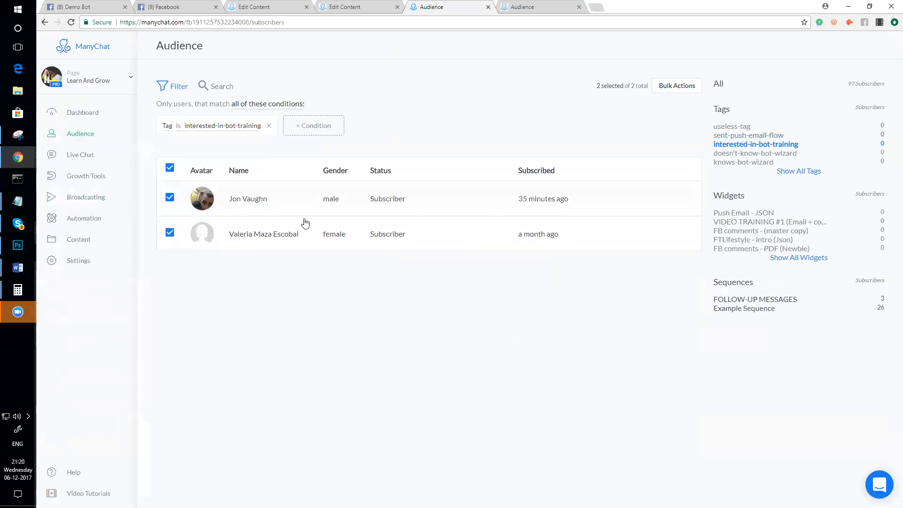
left_click(795, 171)
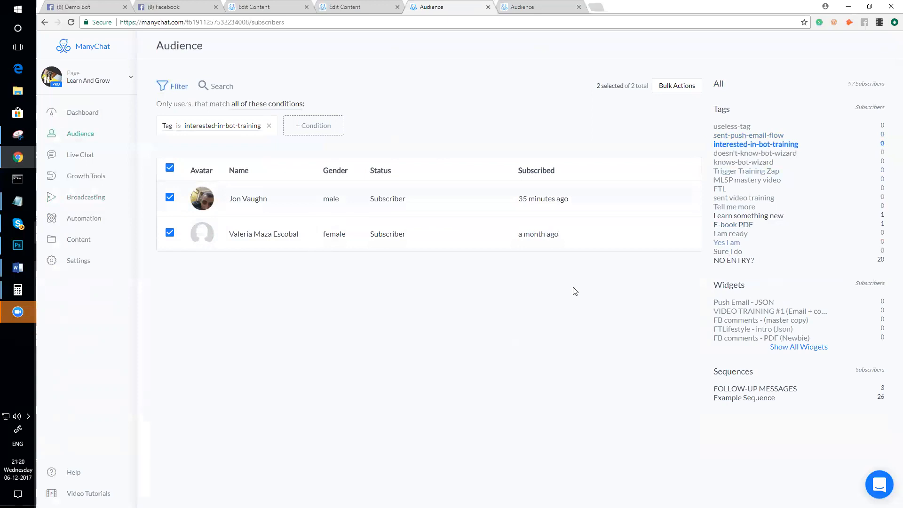
left_click(750, 164)
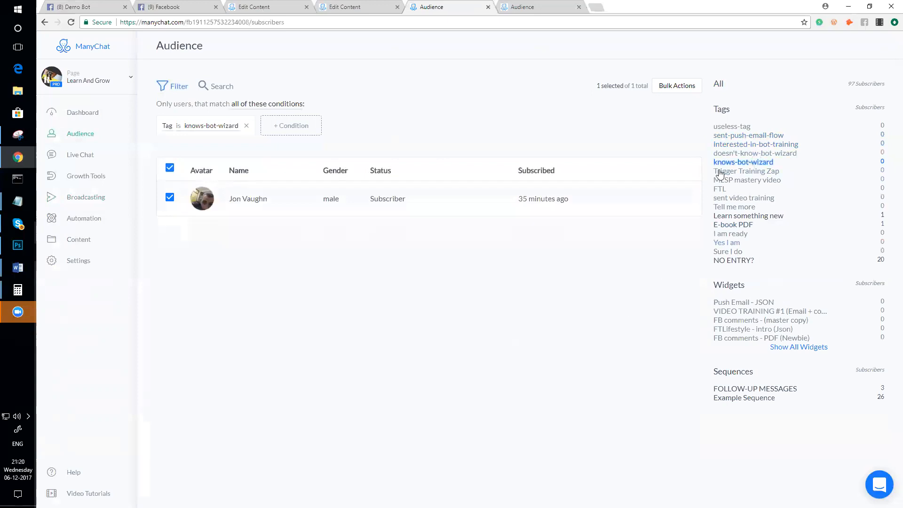
left_click(747, 144)
left_click(298, 238)
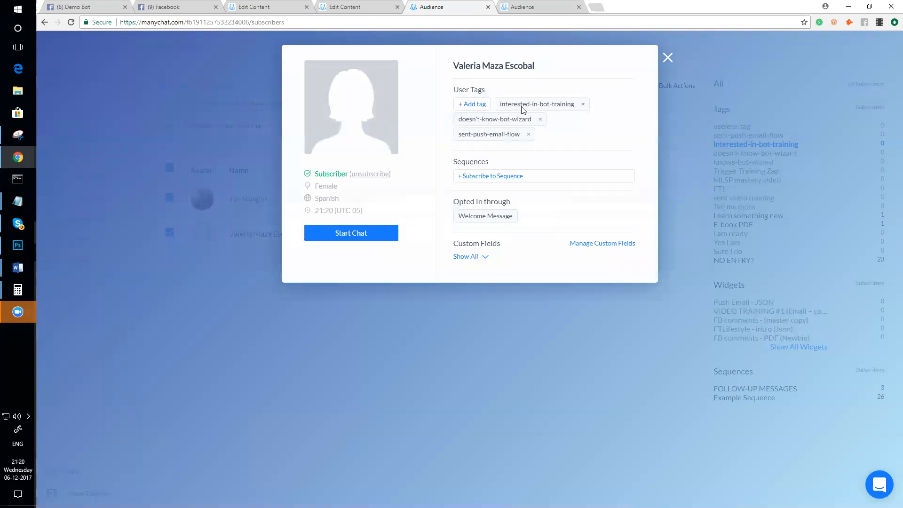
- Filter by doesn't-know-bot-wizard, open the first subscriber, and list all custom fields
left_click(405, 356)
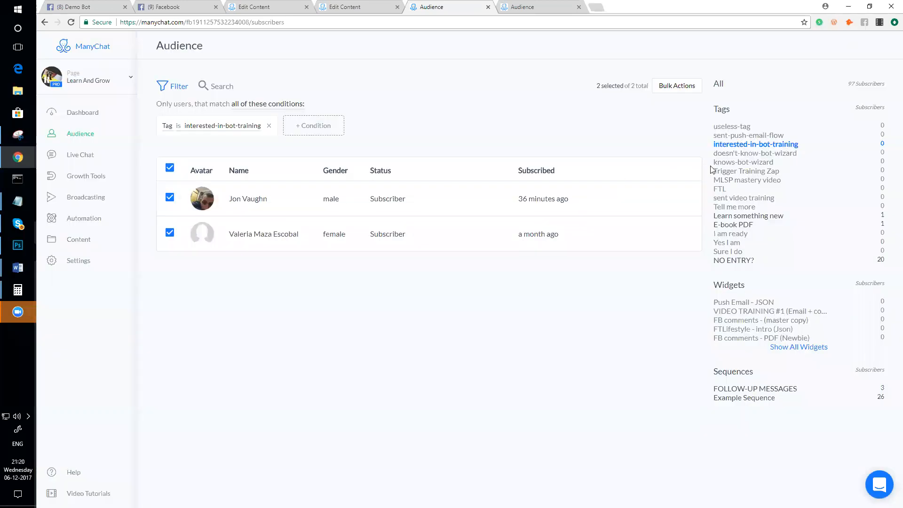
left_click(742, 155)
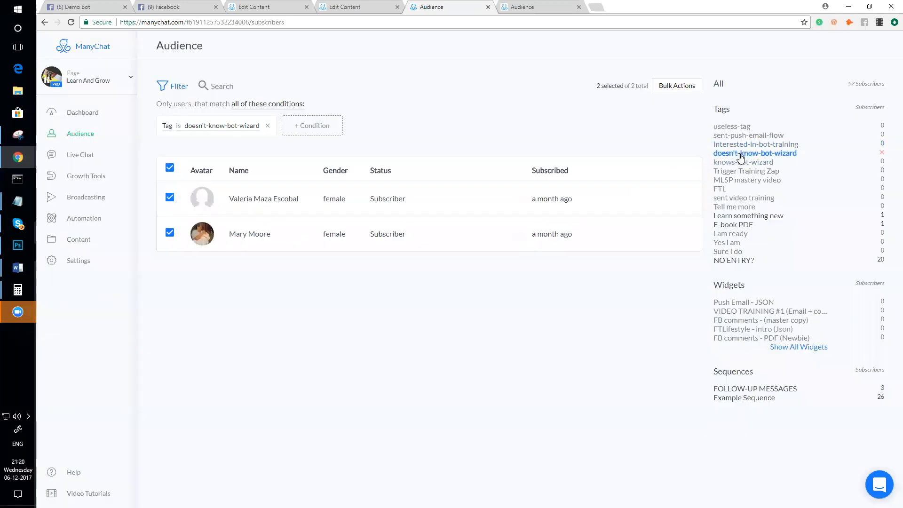
left_click(358, 200)
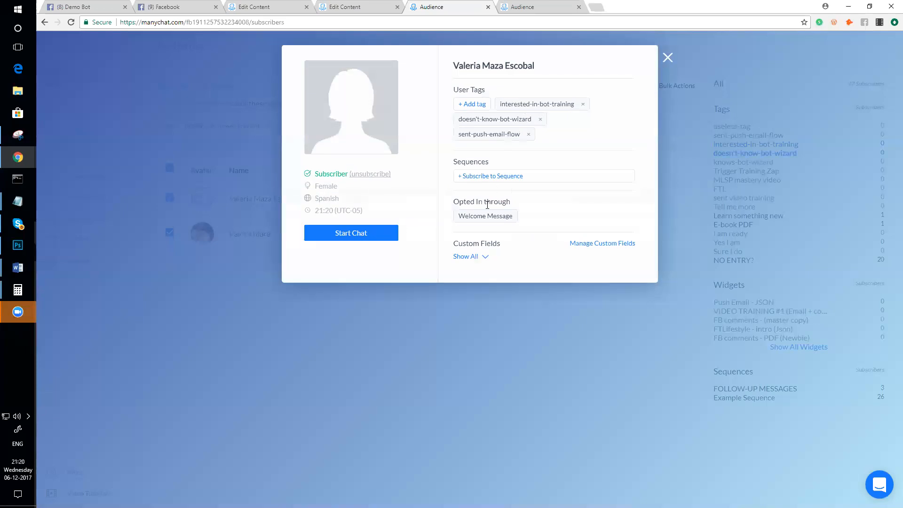
left_click(476, 257)
scroll(503, 232, "down", 3)
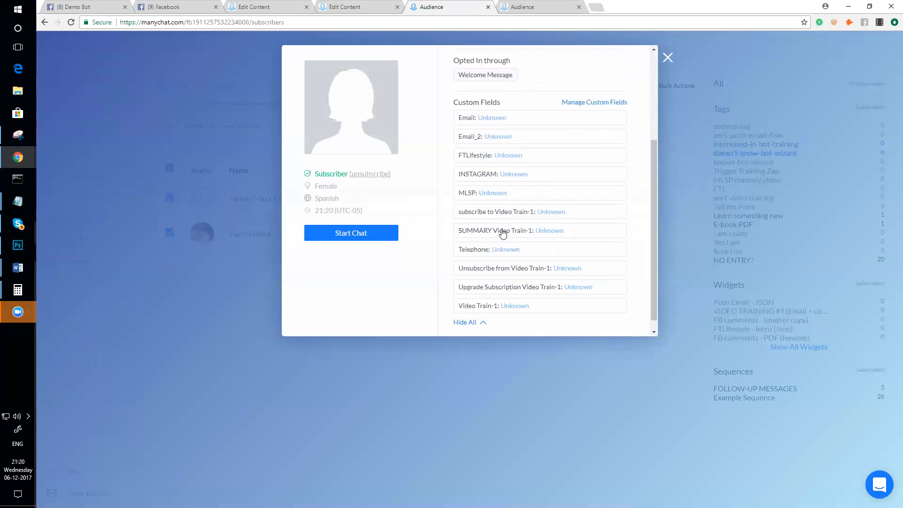
- Inspect the subscriber's empty Email field without changes and review the remaining Unknown custom fields
left_click(496, 123)
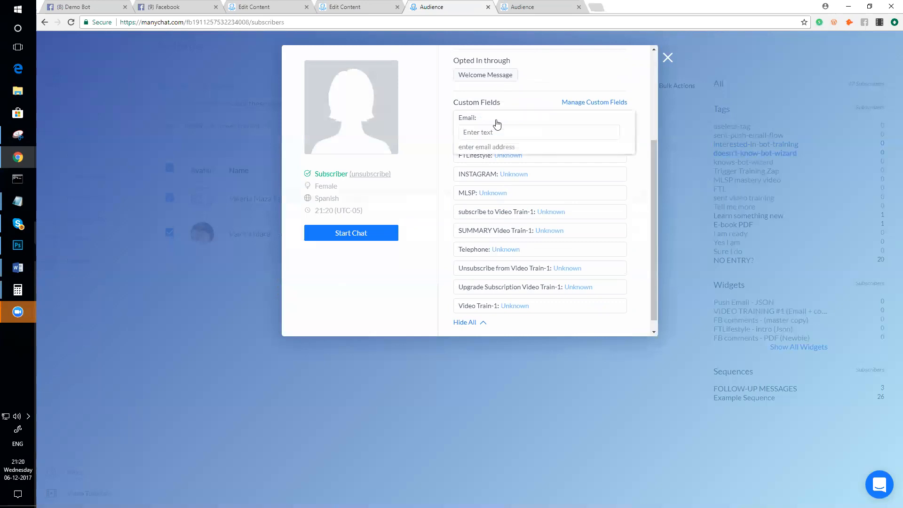
left_click(385, 288)
scroll(530, 179, "up", 4)
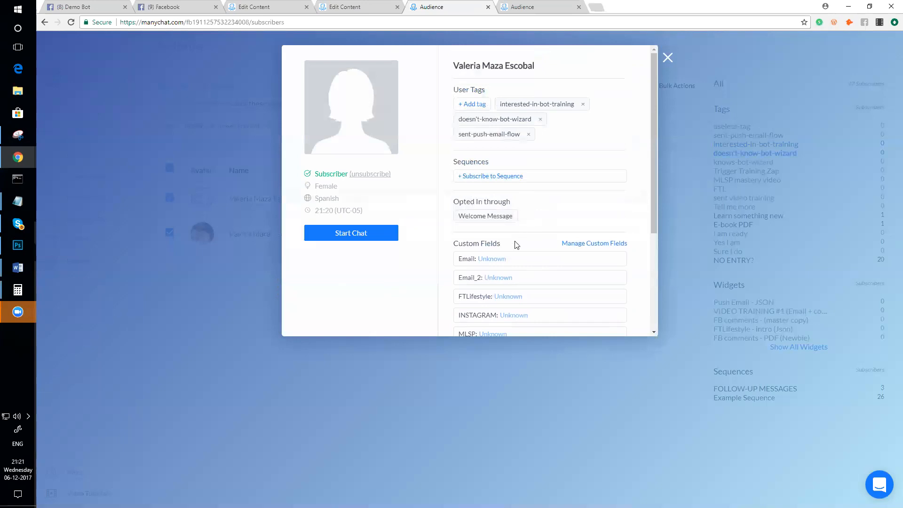
scroll(515, 245, "down", 1)
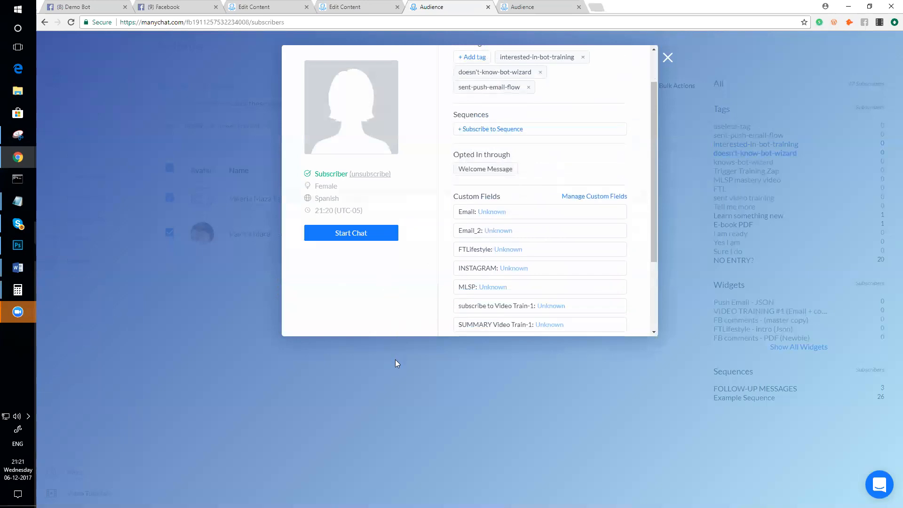
scroll(498, 270, "down", 3)
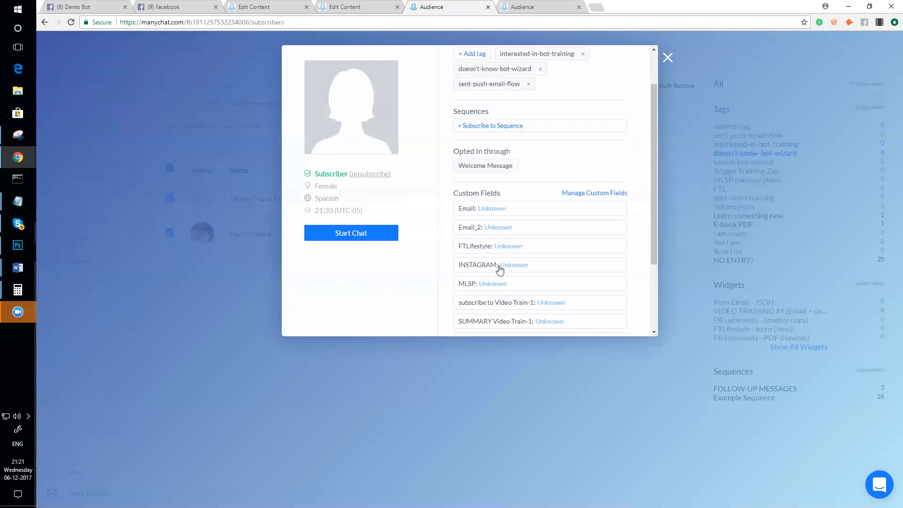
scroll(495, 274, "up", 4)
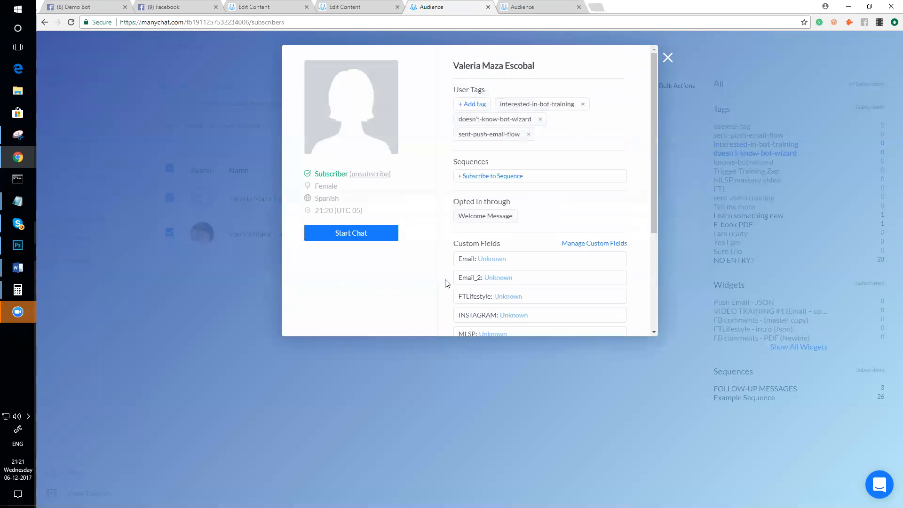
scroll(504, 259, "down", 1)
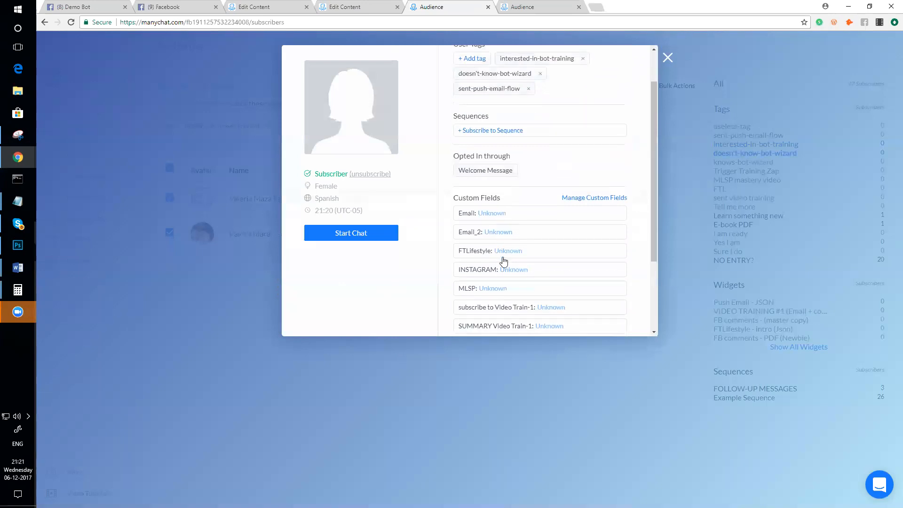
scroll(504, 260, "down", 3)
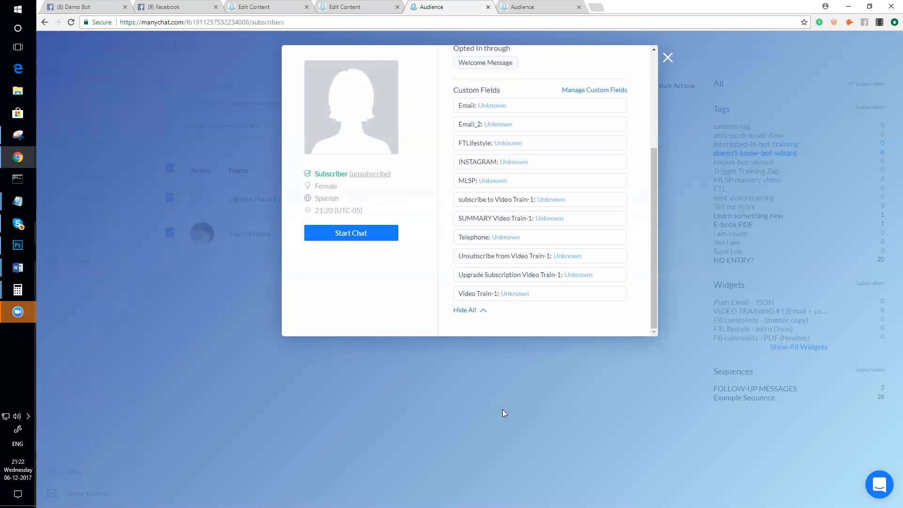
- In Facebook, check notifications and list recent Messenger conversations topped by Learn And Grow's reply
left_click(162, 6)
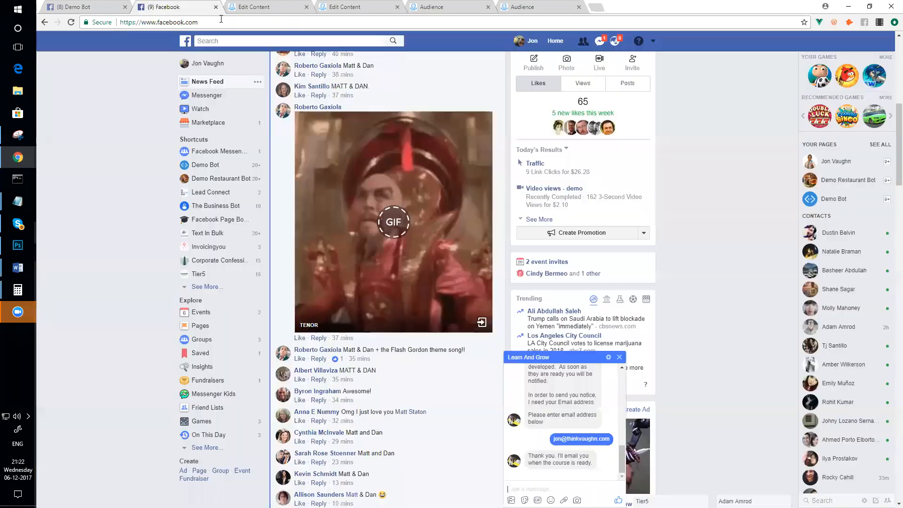
left_click(614, 41)
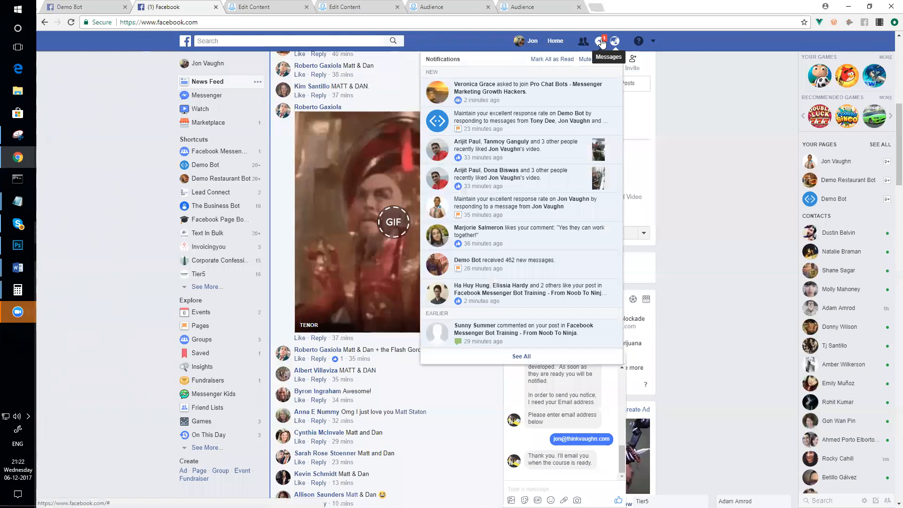
left_click(600, 43)
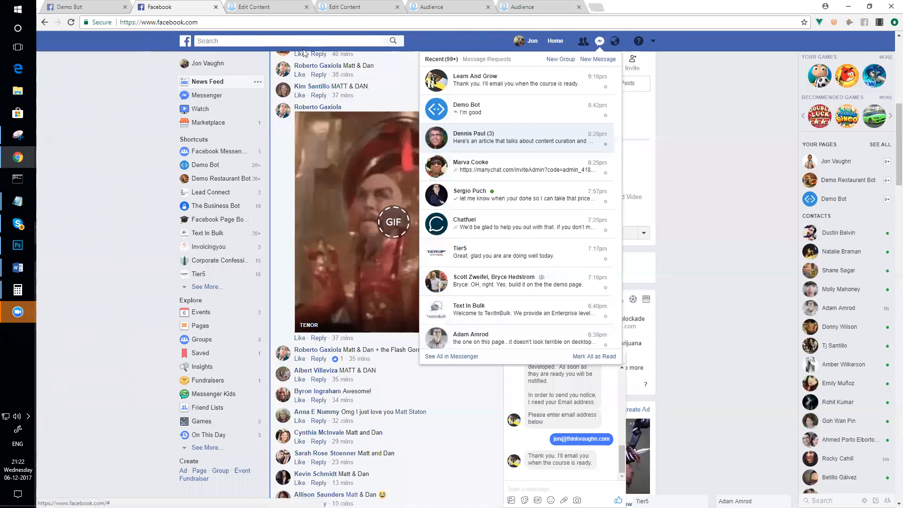
- Open the Push Email - Content flow from Content, publish it, and return to the Bot content list
left_click(249, 7)
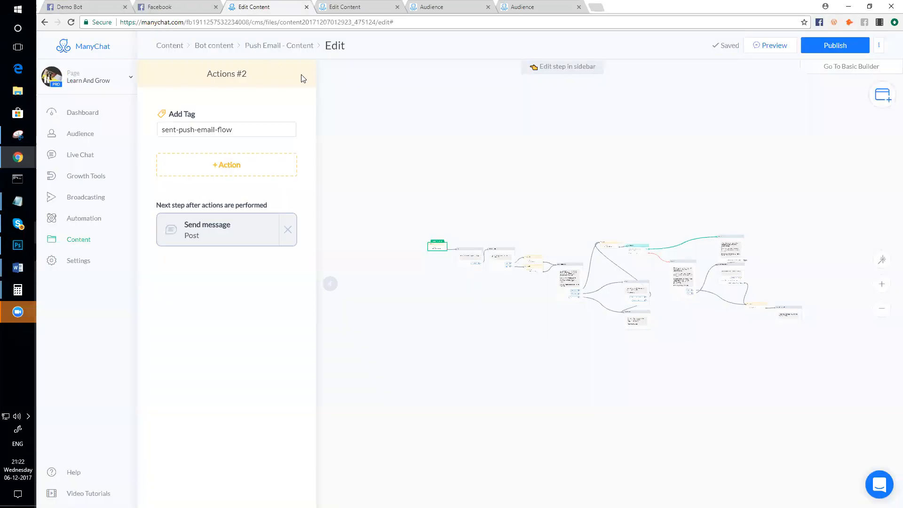
left_click(79, 249)
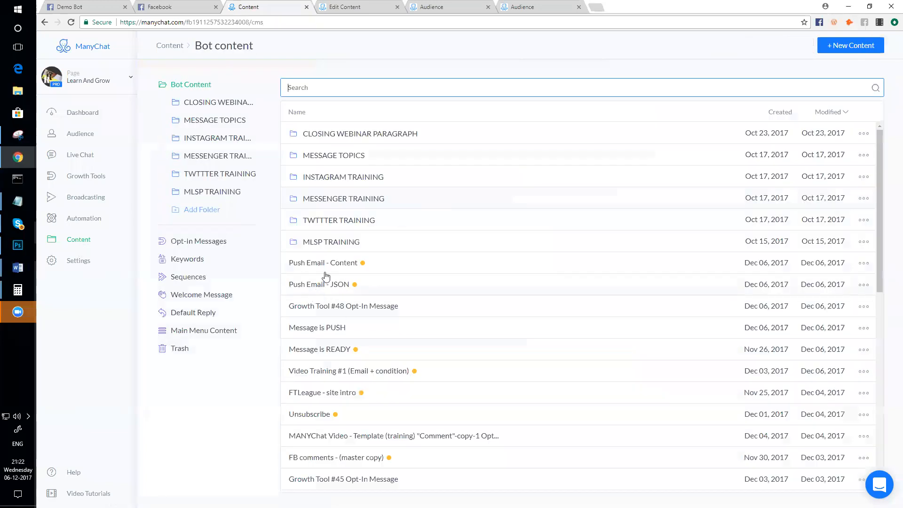
left_click(293, 264)
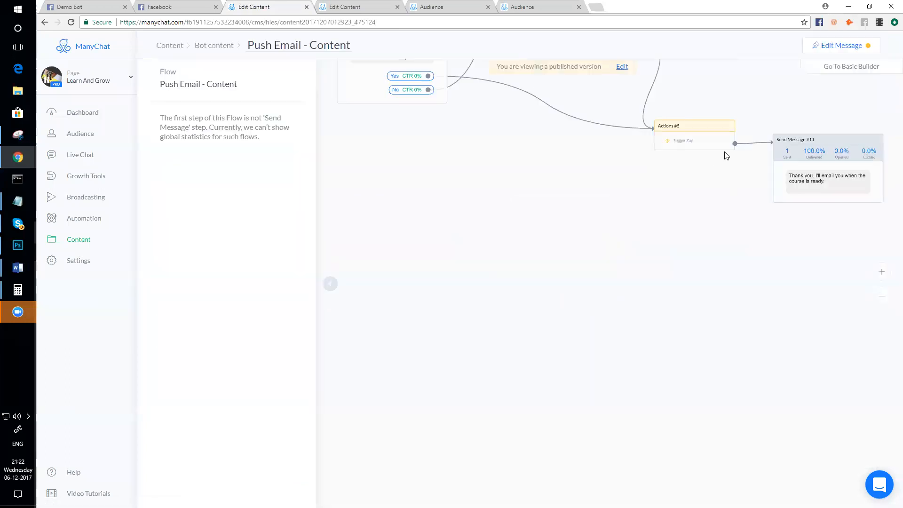
left_click(825, 45)
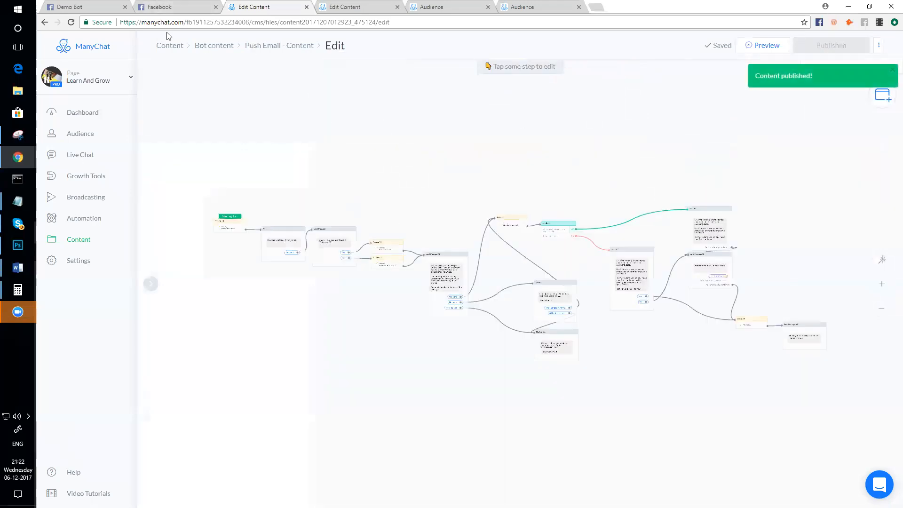
left_click(75, 242)
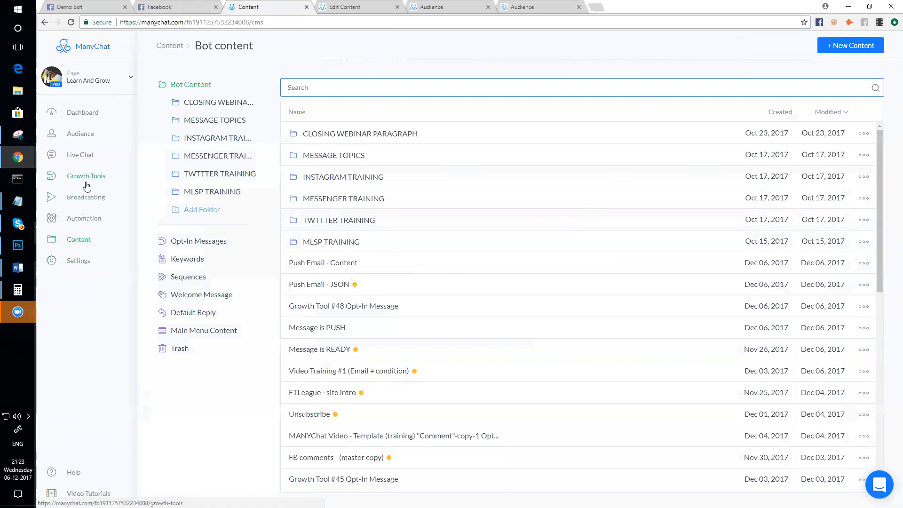
- Review the bot admins in Settings and the Dashboard's 22 active subscribers, then go back to Facebook
left_click(82, 267)
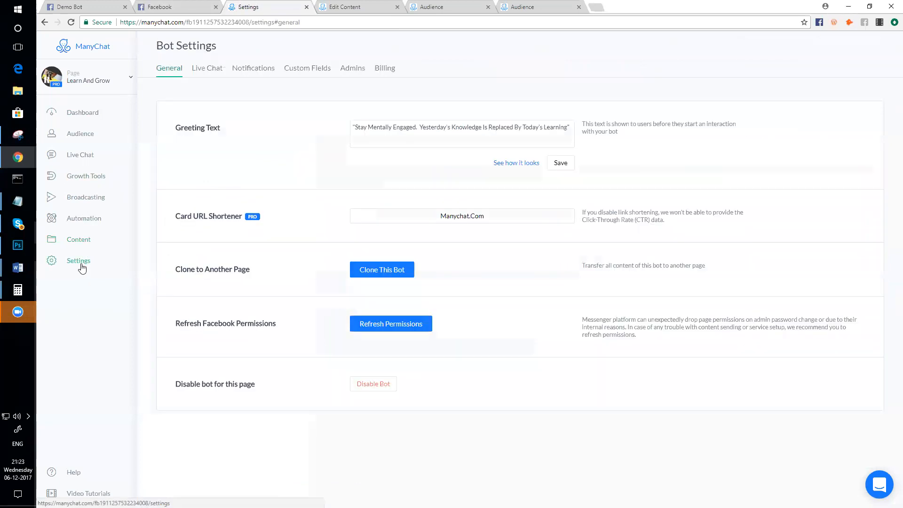
left_click(349, 70)
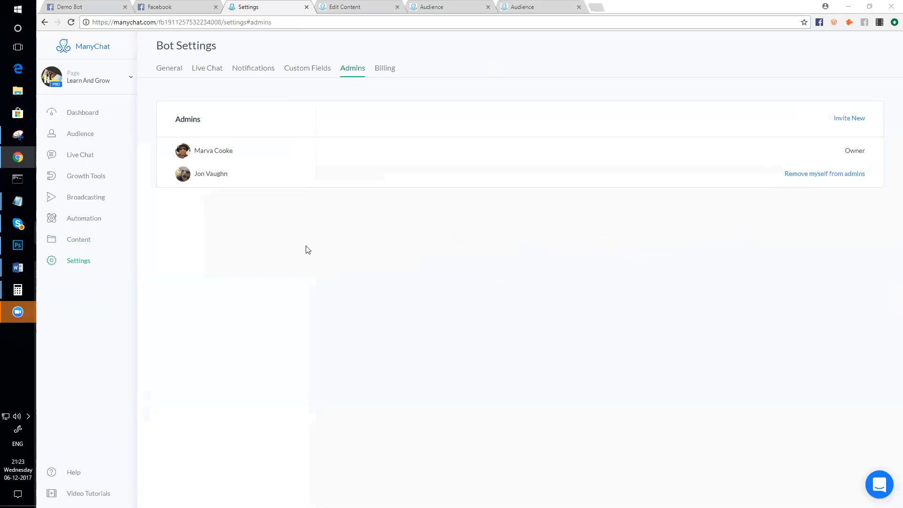
left_click(71, 114)
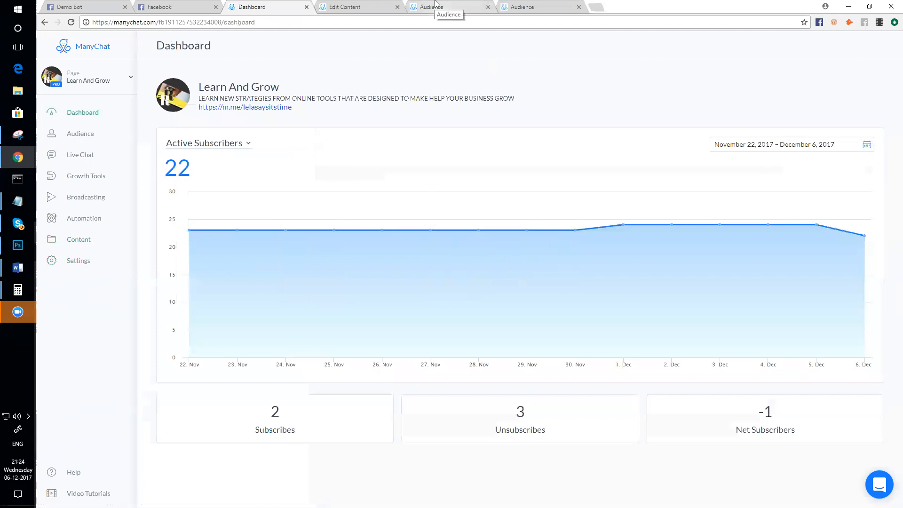
left_click(169, 6)
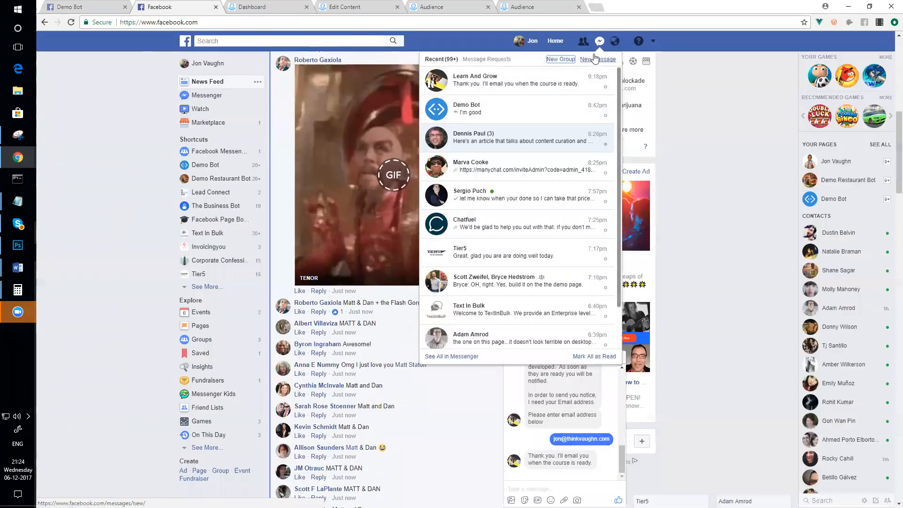
- Send 'class schedule' to the Demo Bot in Messenger
left_click(513, 111)
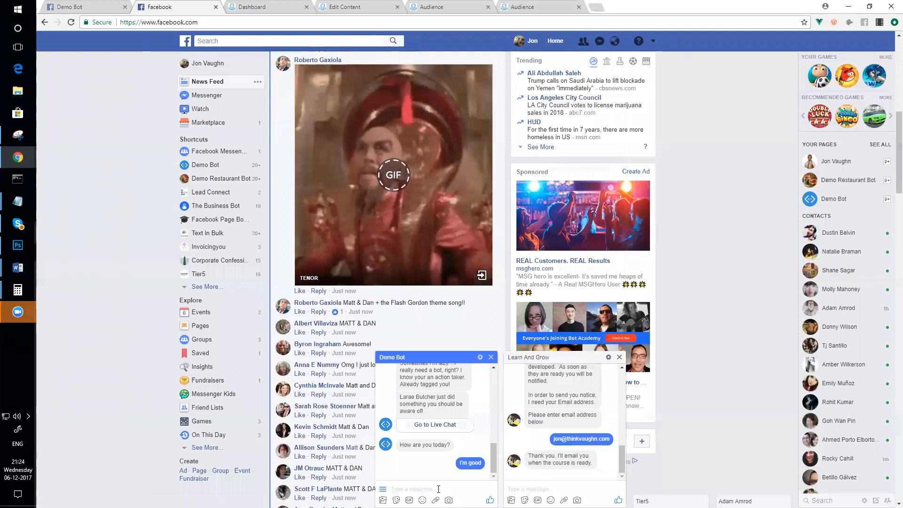
type("class schedule")
key("Return")
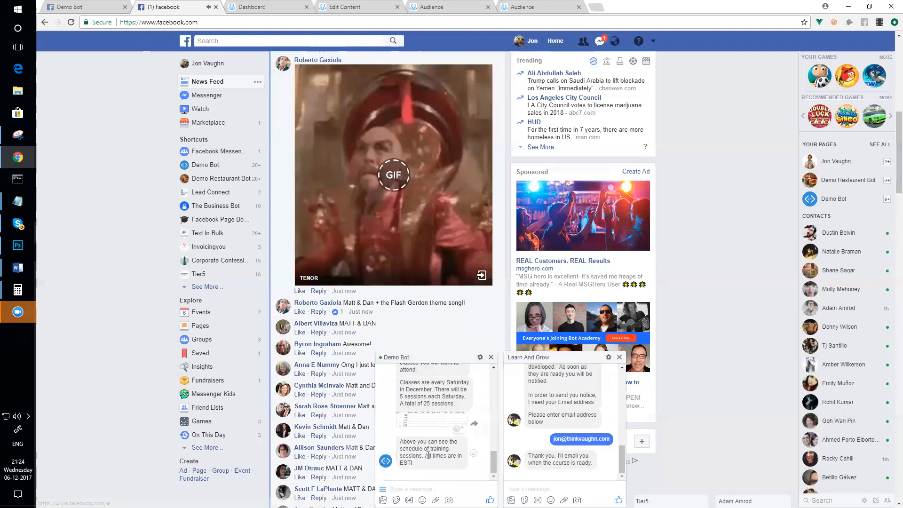
- View the enlarged schedule table, then answer the bot with 'I'll Take my chances'
left_click(429, 403)
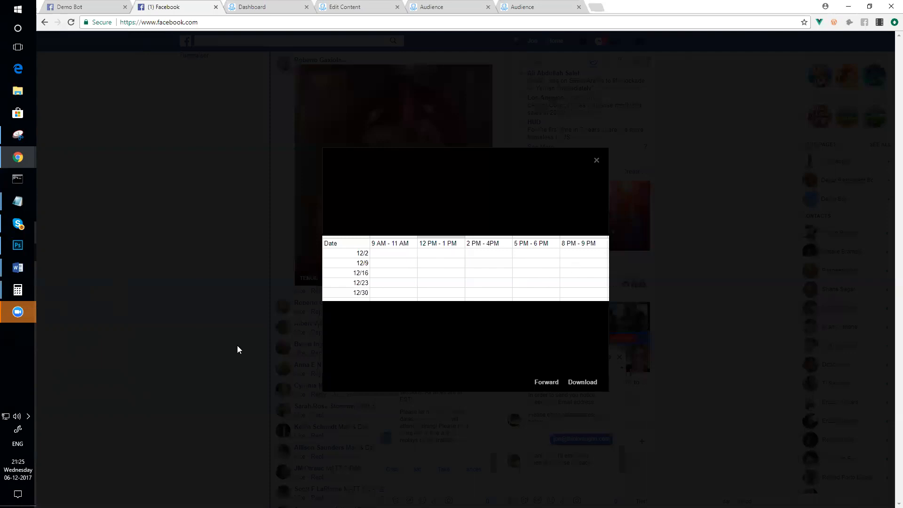
left_click(184, 280)
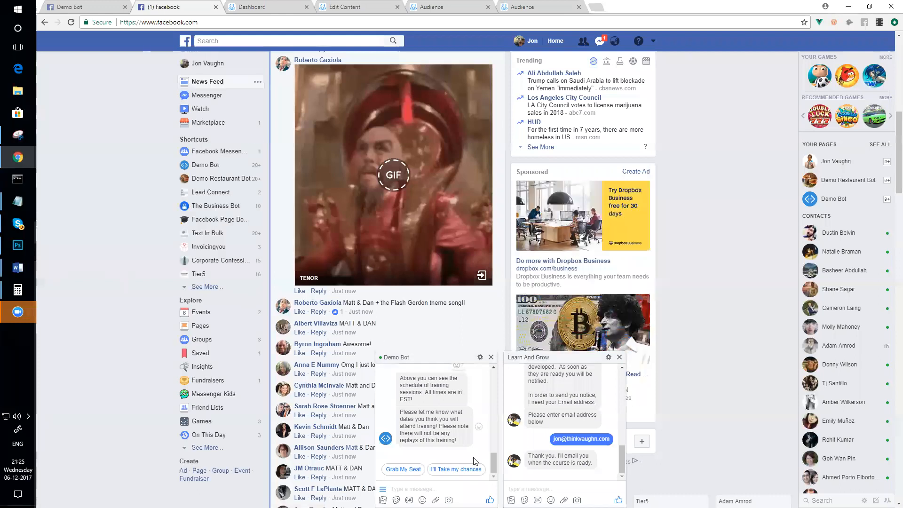
left_click(456, 469)
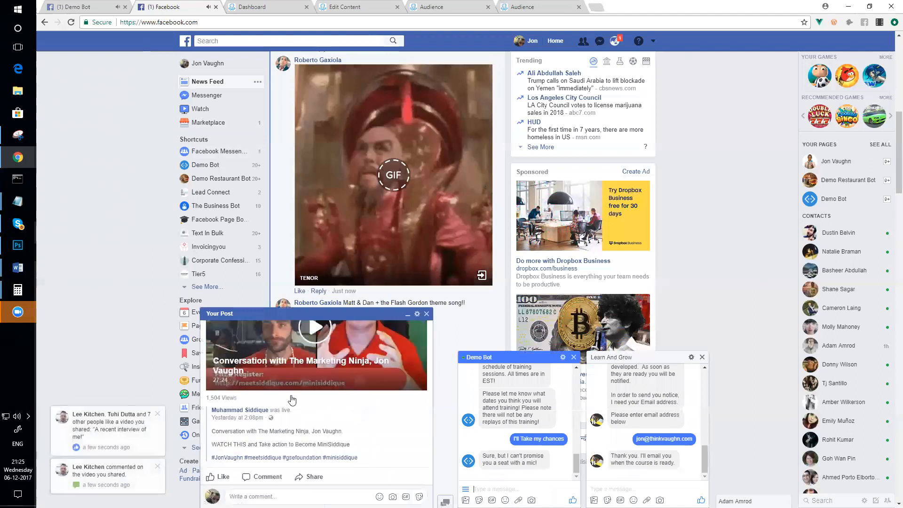
scroll(301, 397, "up", 2)
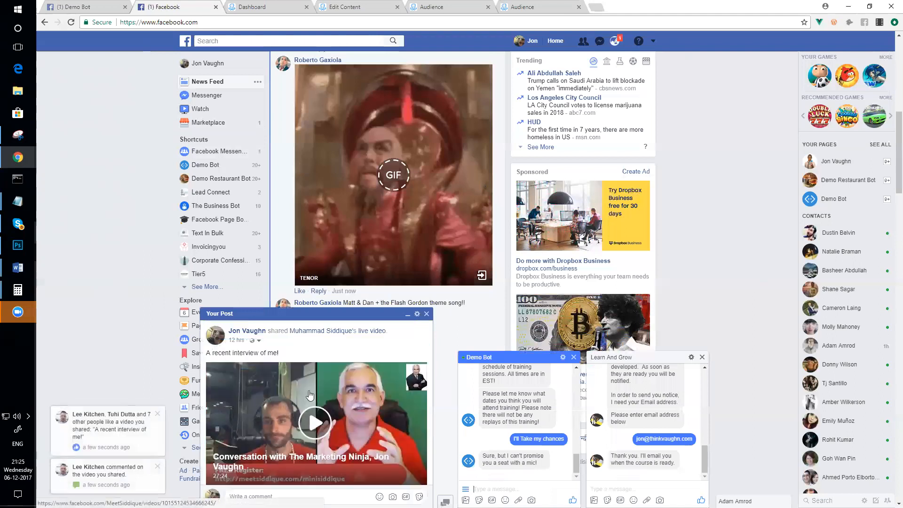
scroll(310, 395, "down", 3)
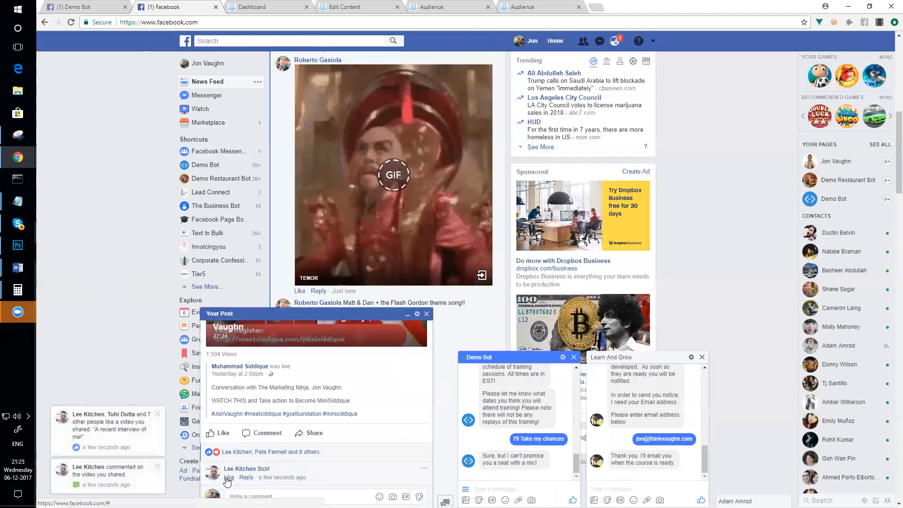